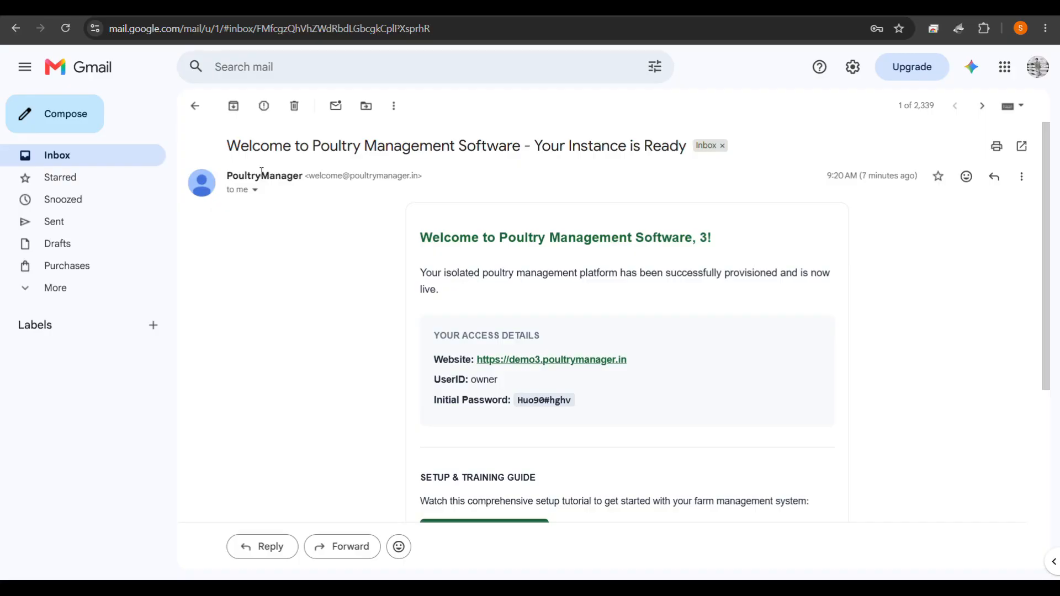
Open the PoultryManager website from the link in the welcome email.
scroll(489, 281, down, 1)
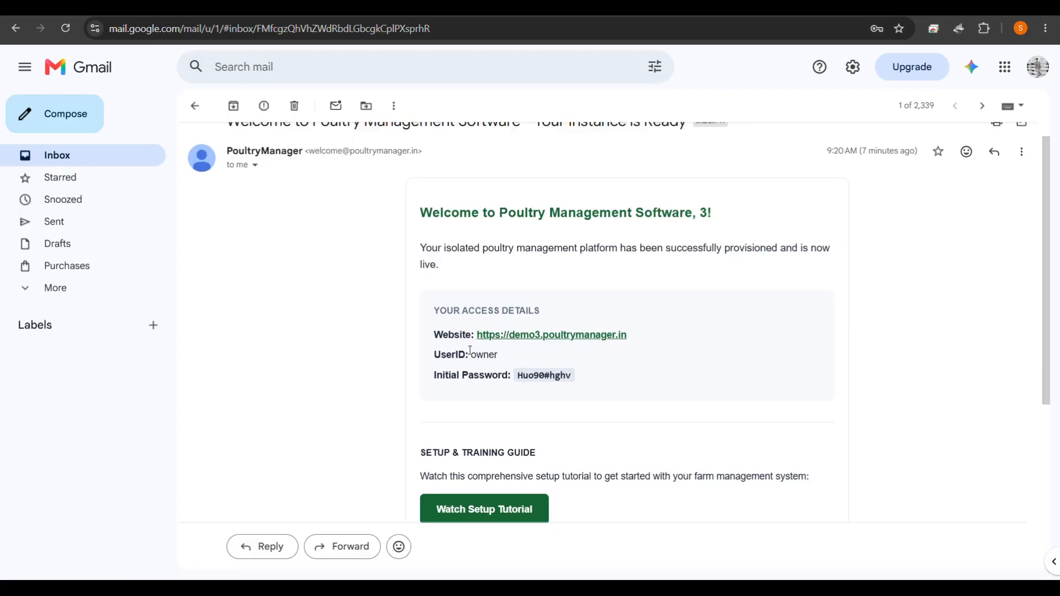
scroll(477, 362, down, 1)
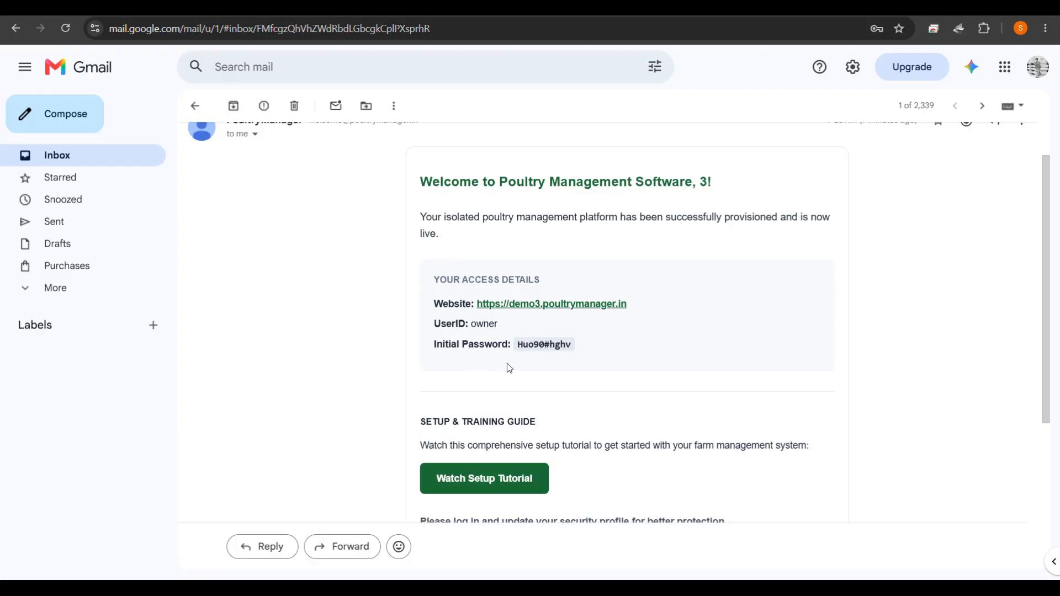
scroll(541, 369, up, 1)
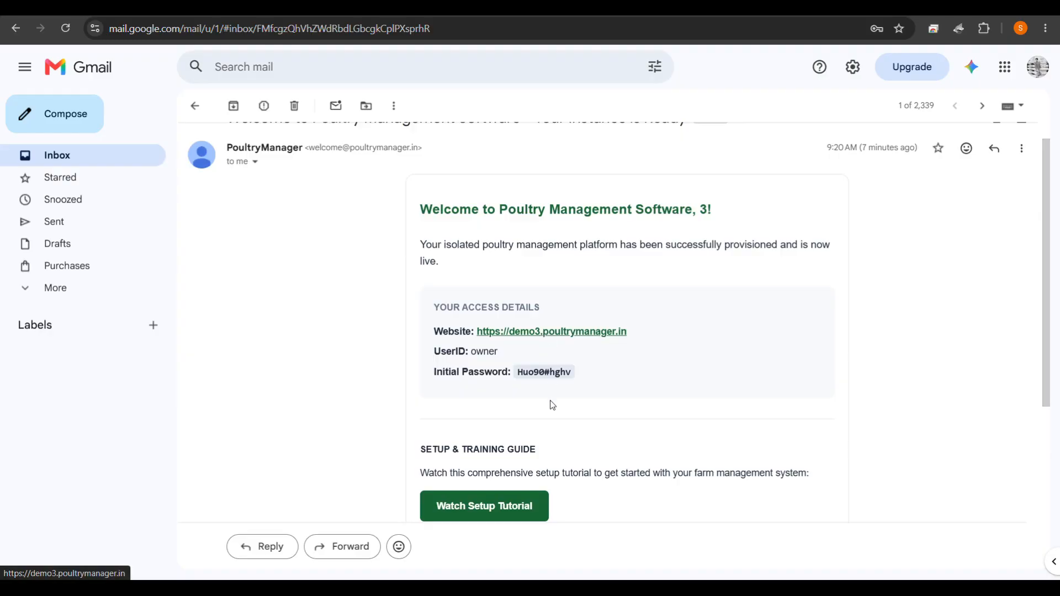
scroll(551, 404, down, 3)
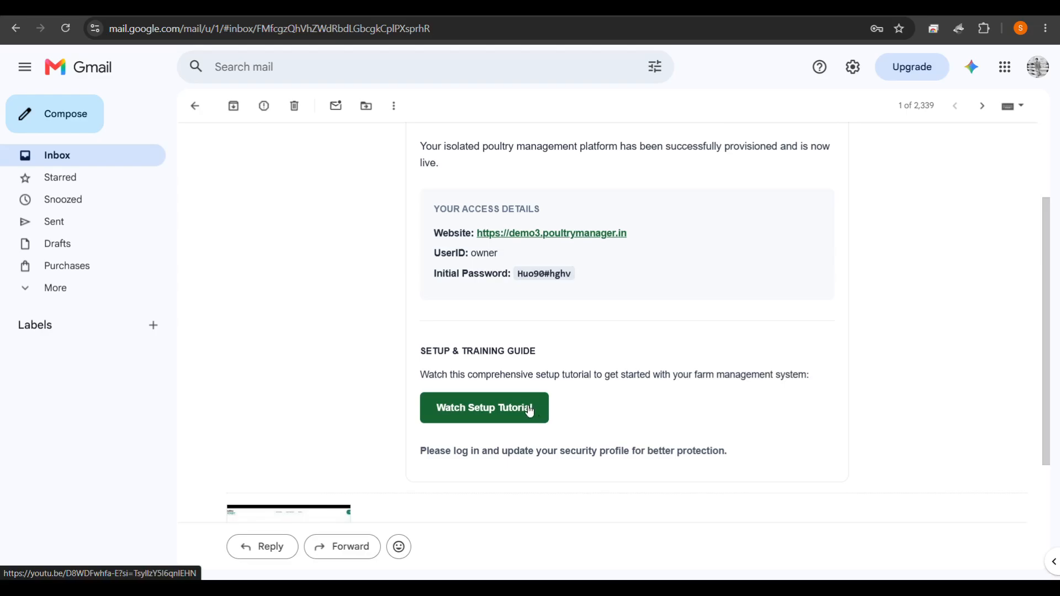
scroll(605, 423, down, 2)
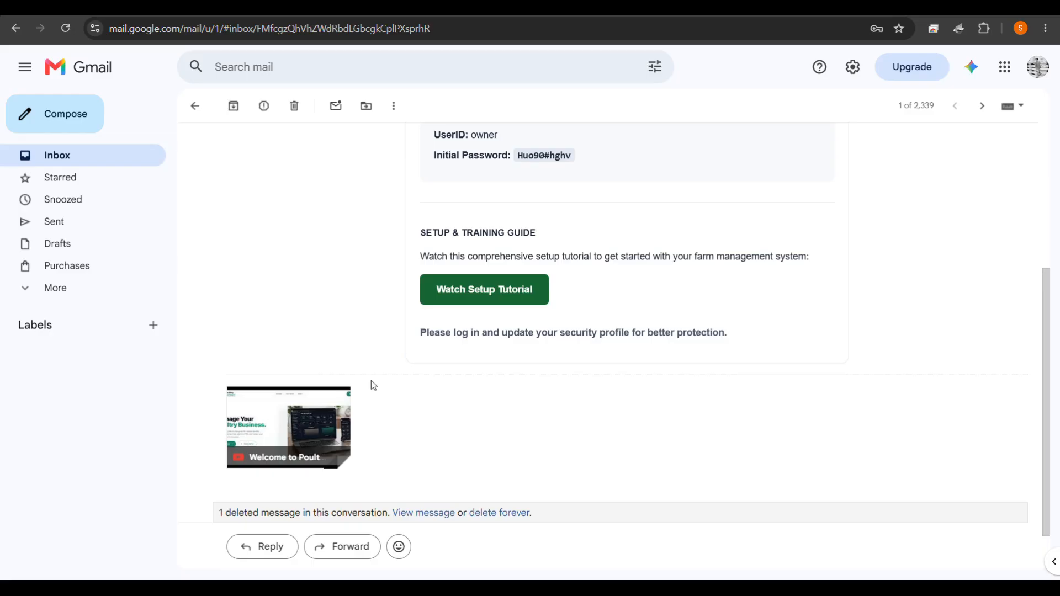
scroll(465, 173, up, 1)
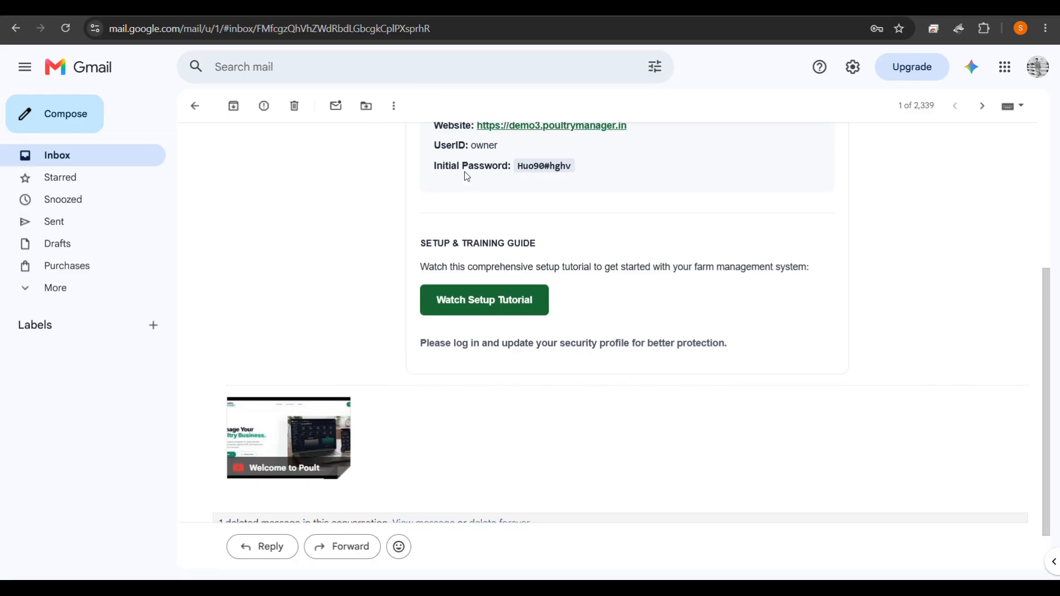
scroll(466, 174, up, 4)
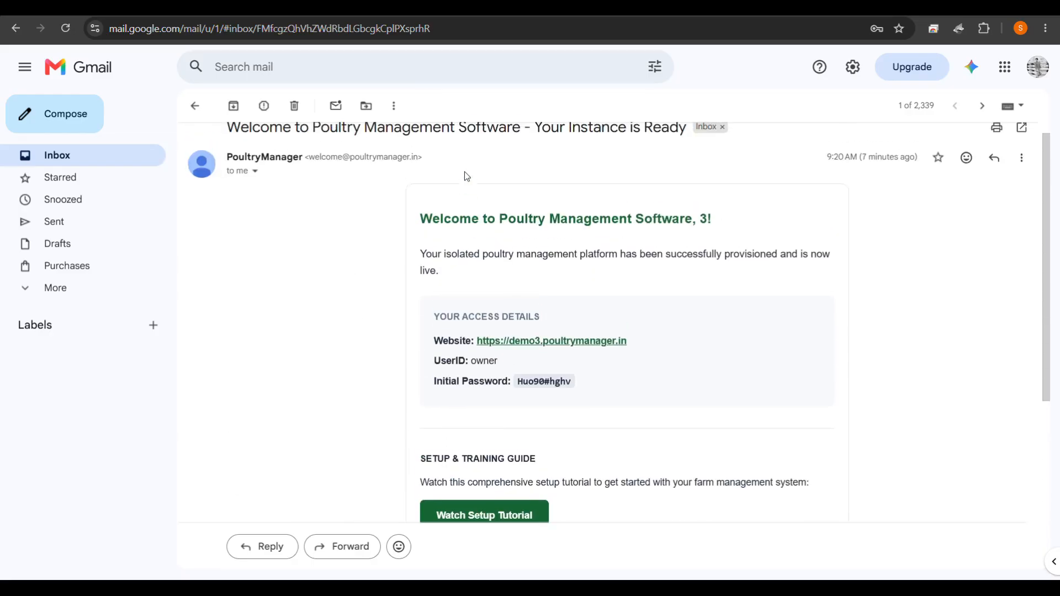
click(553, 344)
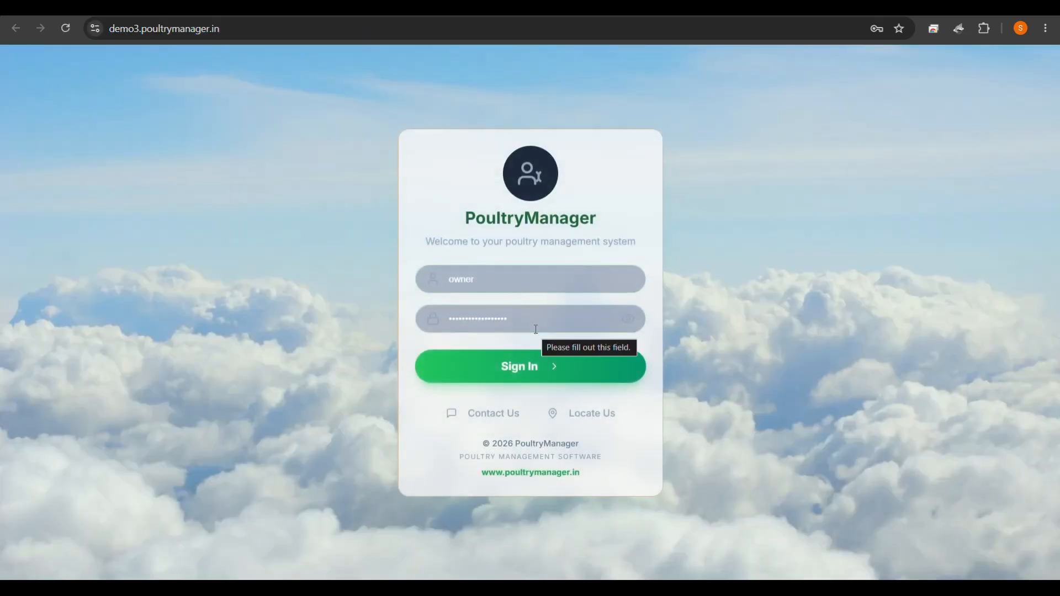
Copy the initial password from the welcome email and sign in as the owner.
click(265, 8)
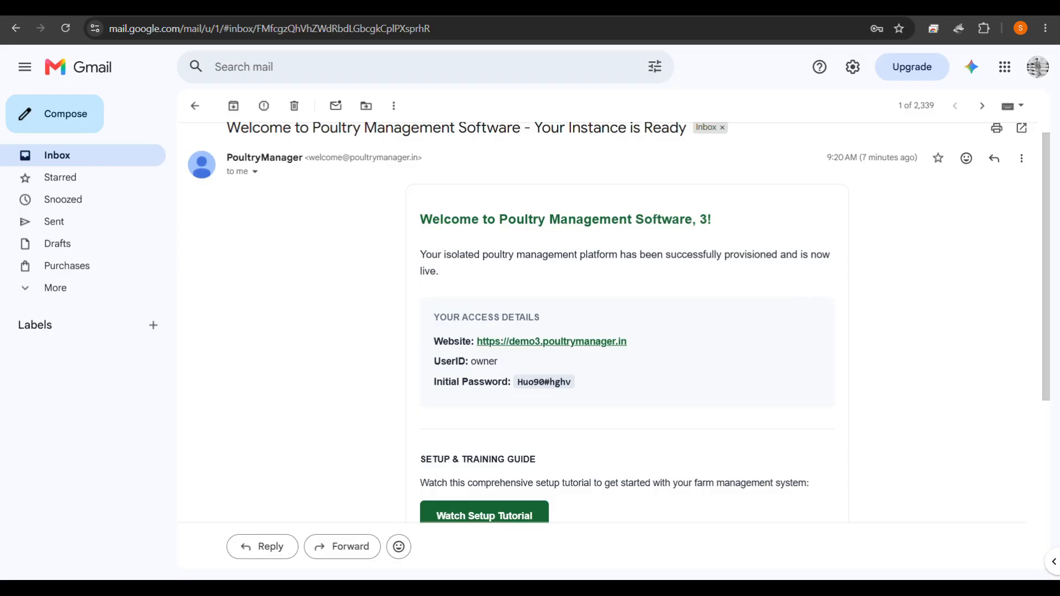
double_click(550, 383)
drag(518, 383, 580, 385)
click(580, 385)
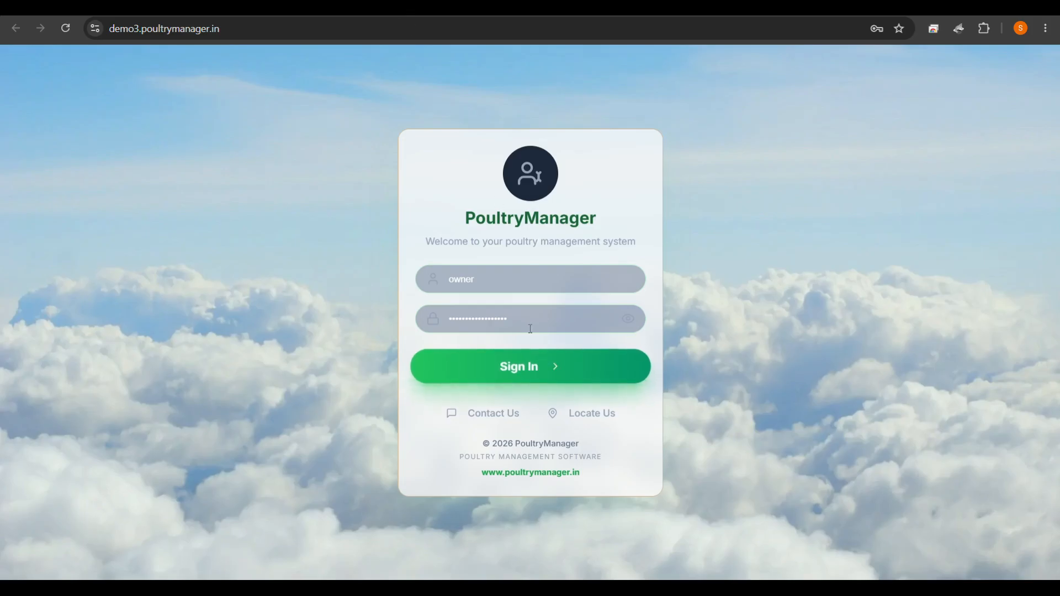
drag(525, 319, 431, 327)
click(597, 318)
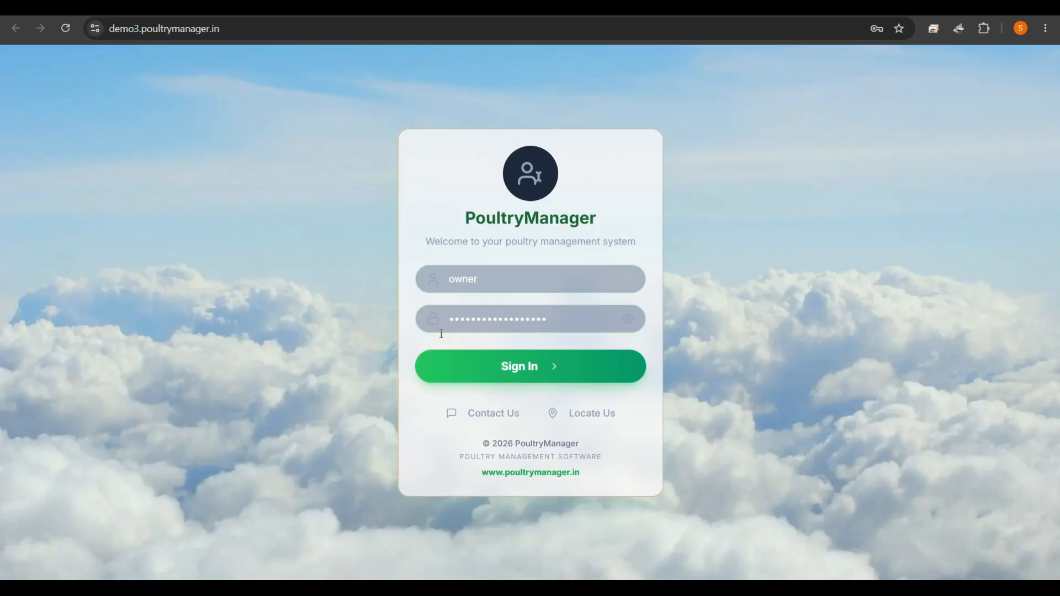
click(505, 378)
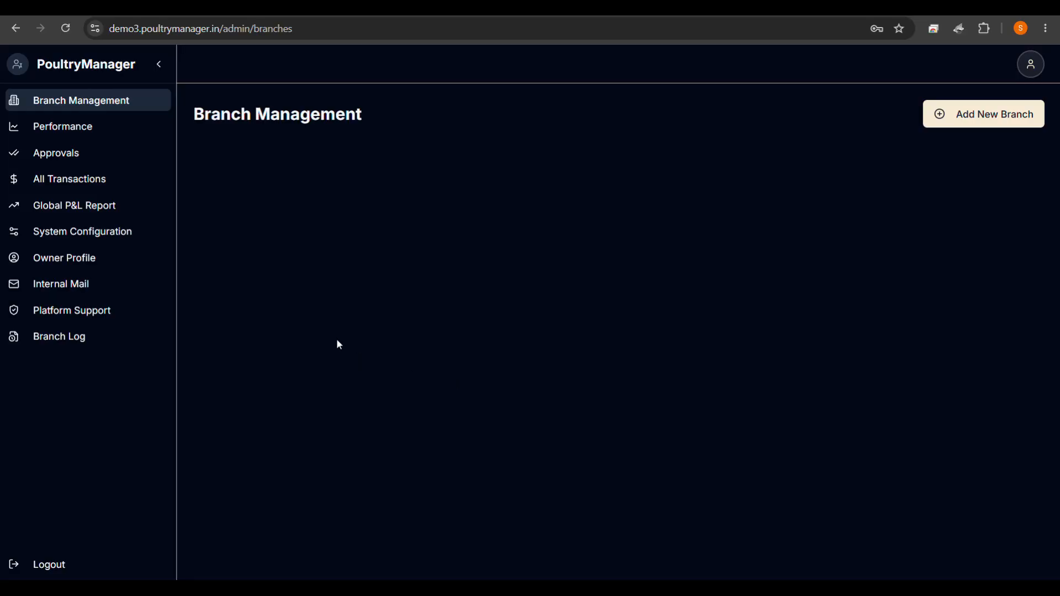
Set and confirm a new profile authorization password on the Owner Profile page, then save it.
click(58, 266)
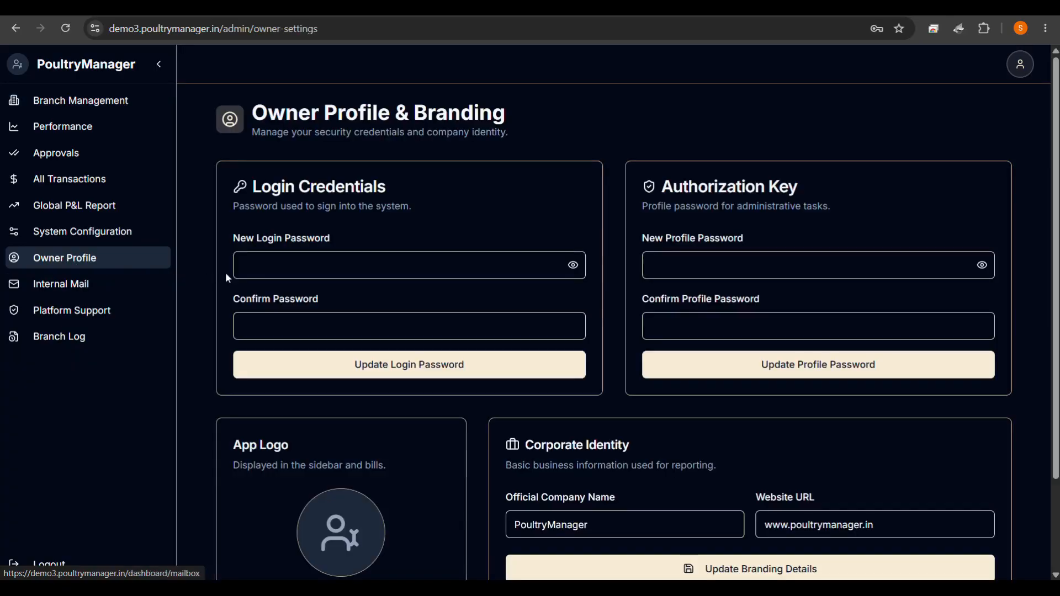
click(276, 273)
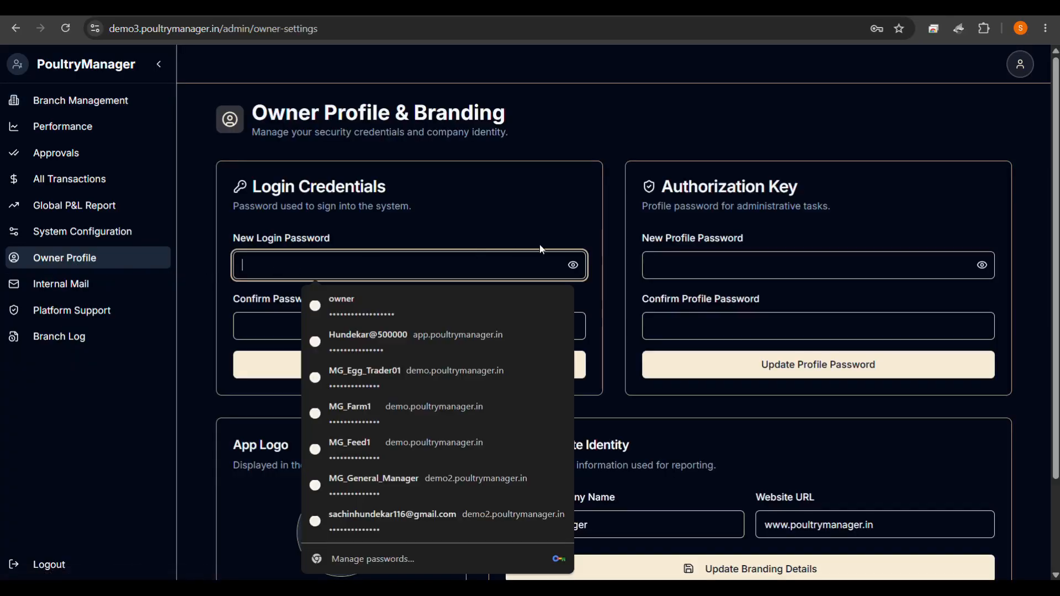
click(621, 246)
click(702, 265)
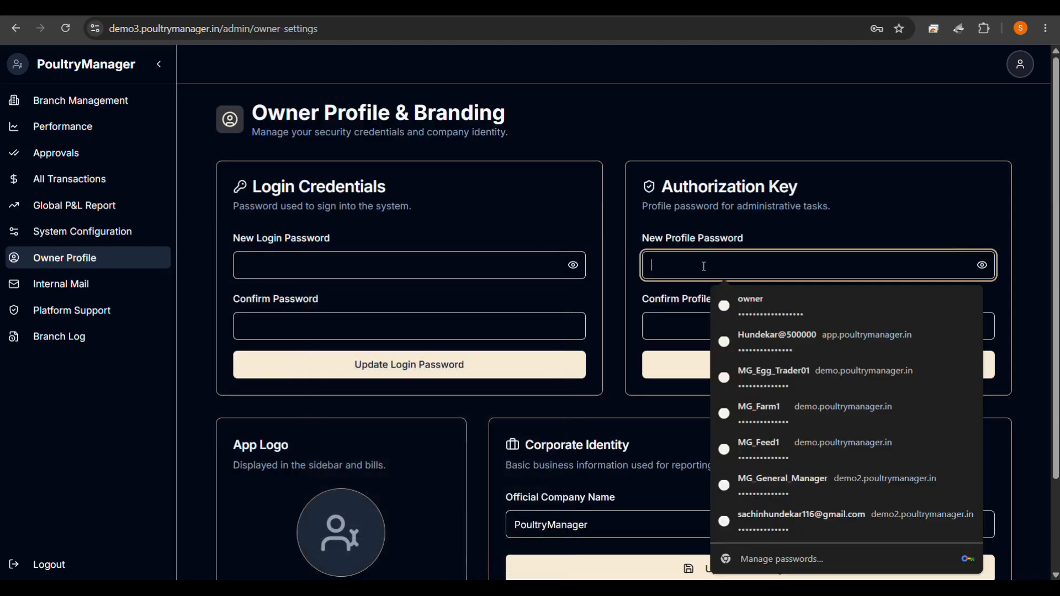
text(123456)
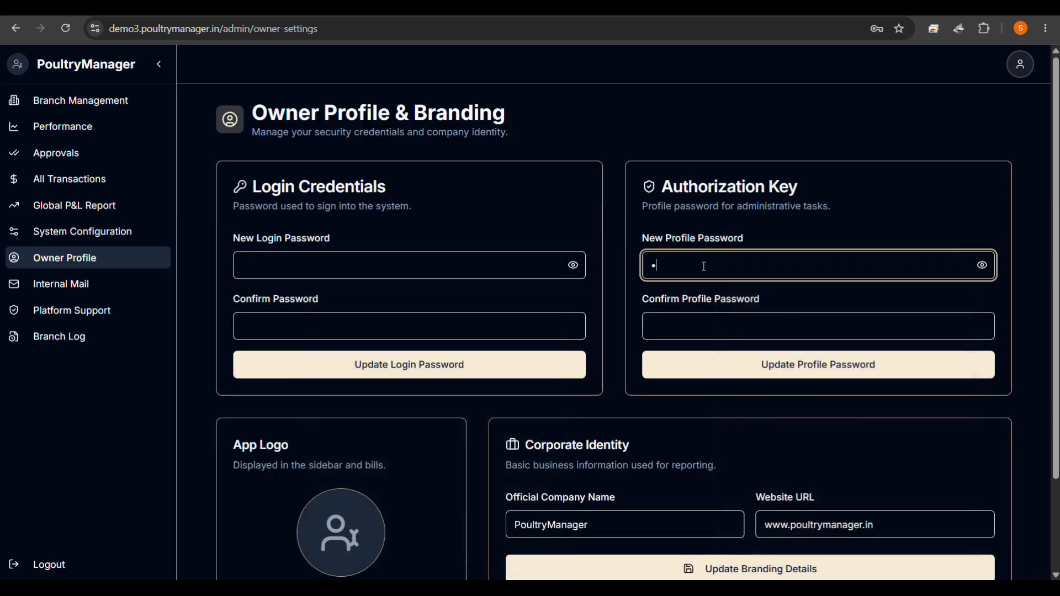
text(789012)
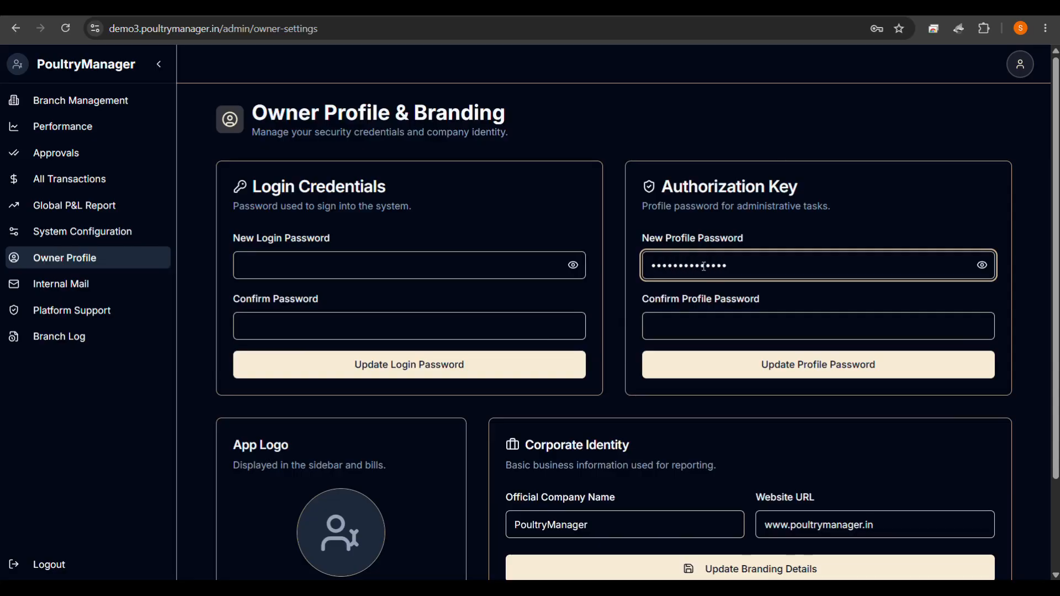
click(699, 337)
text(1234567)
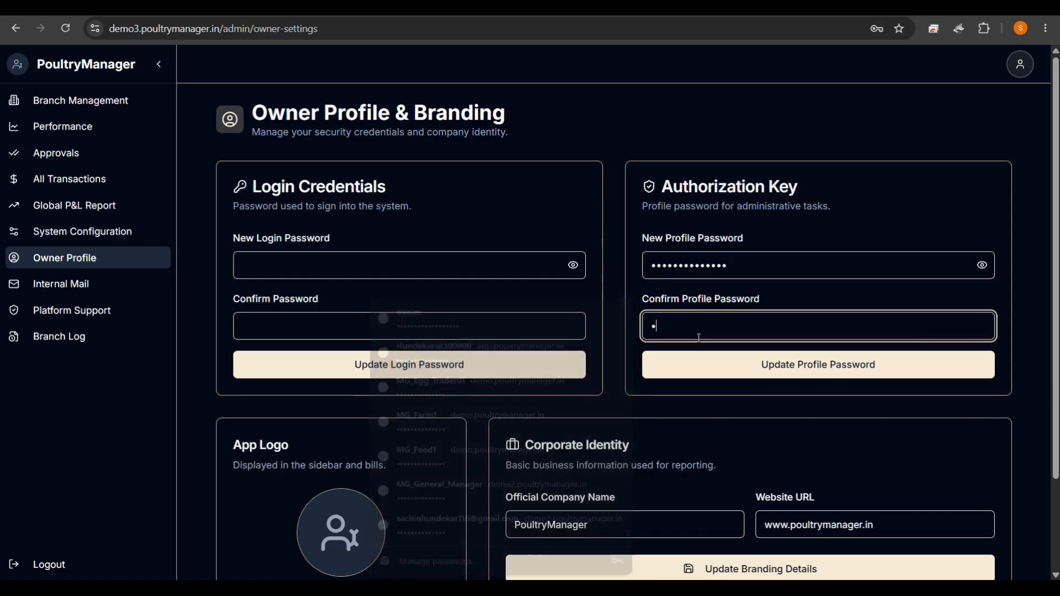
text(8901234)
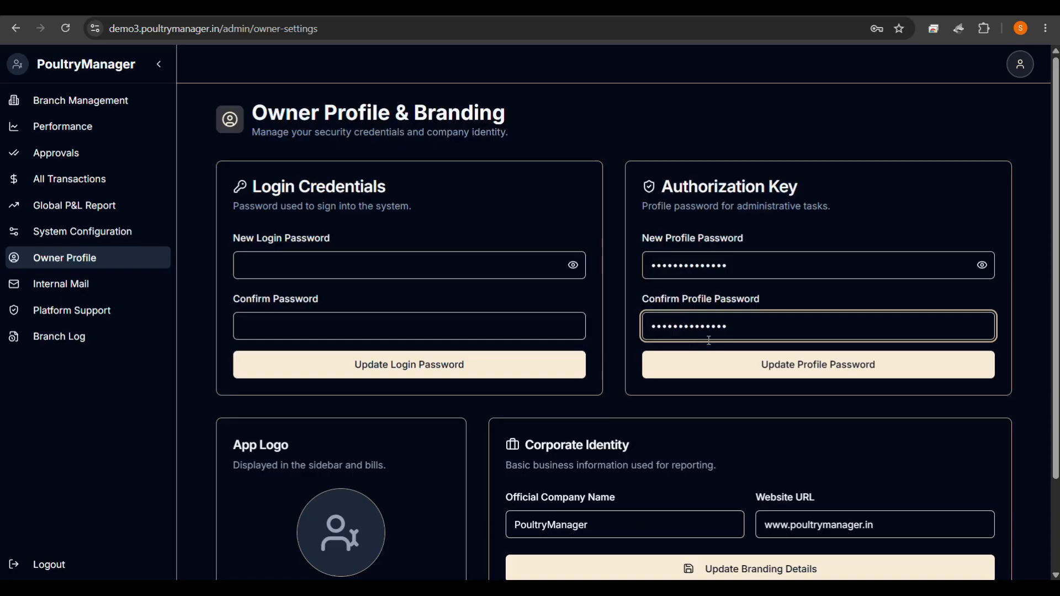
click(743, 359)
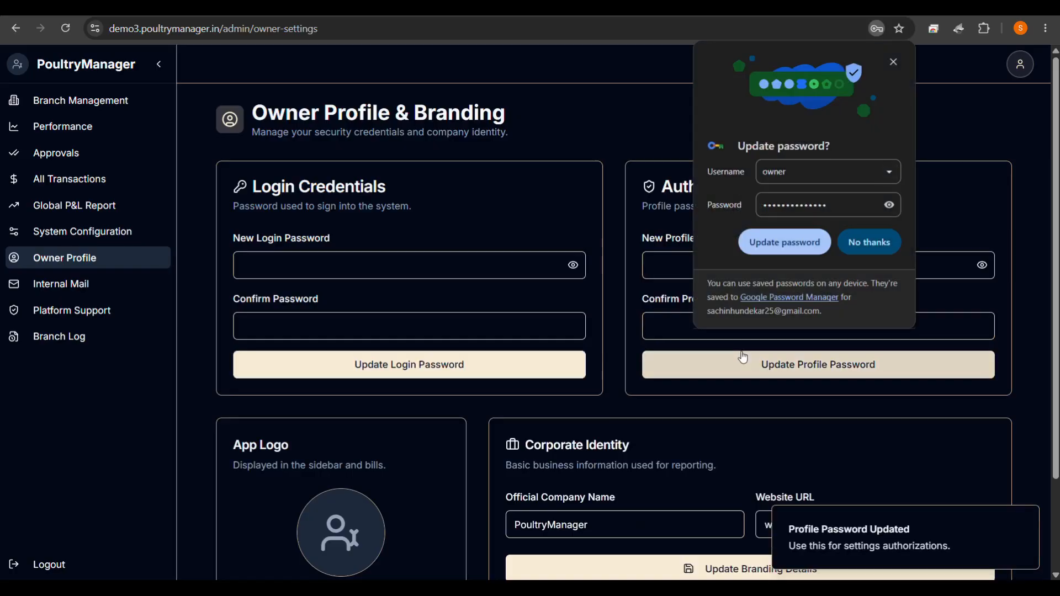
click(870, 244)
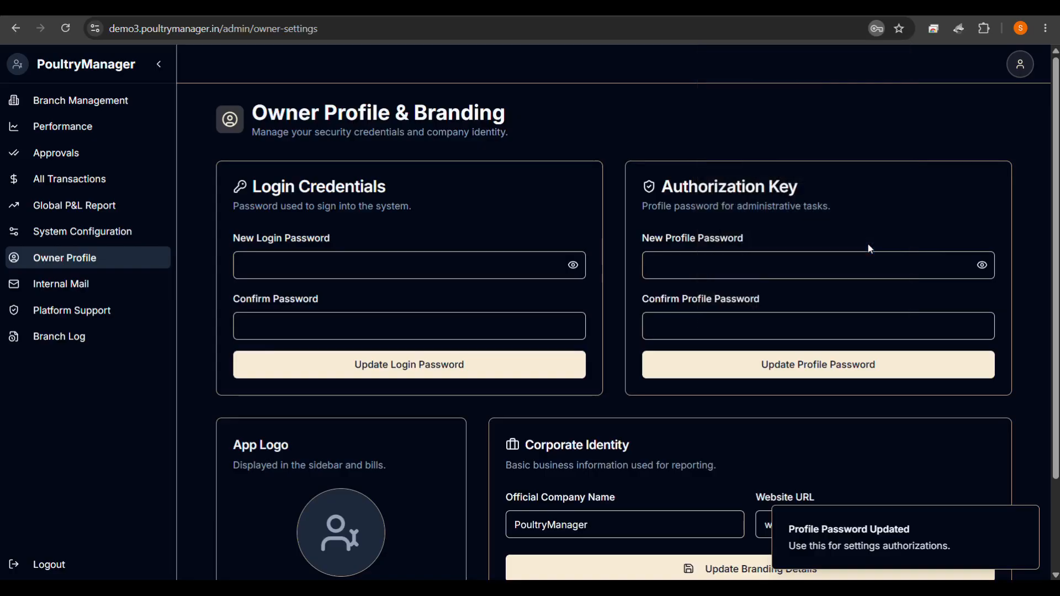
click(330, 263)
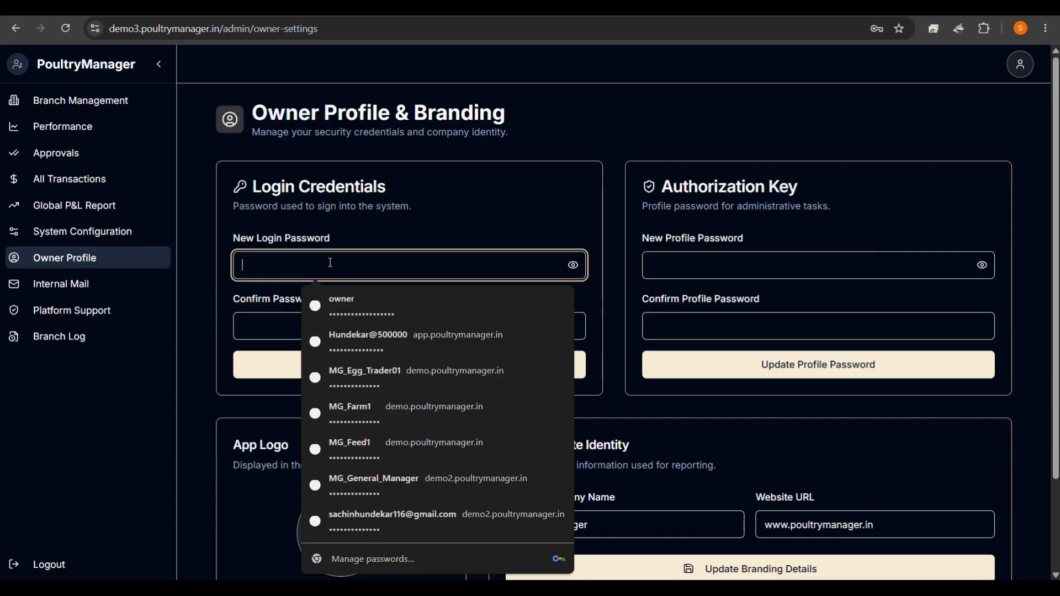
Choose the chicken illustration image file as the new app logo.
click(476, 195)
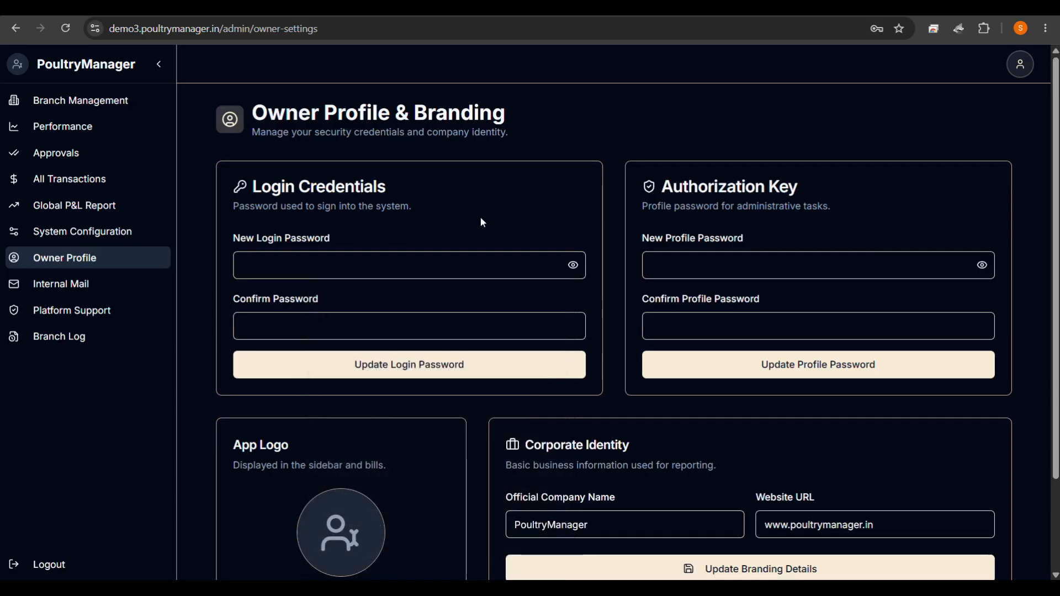
scroll(514, 403, down, 2)
scroll(514, 405, down, 1)
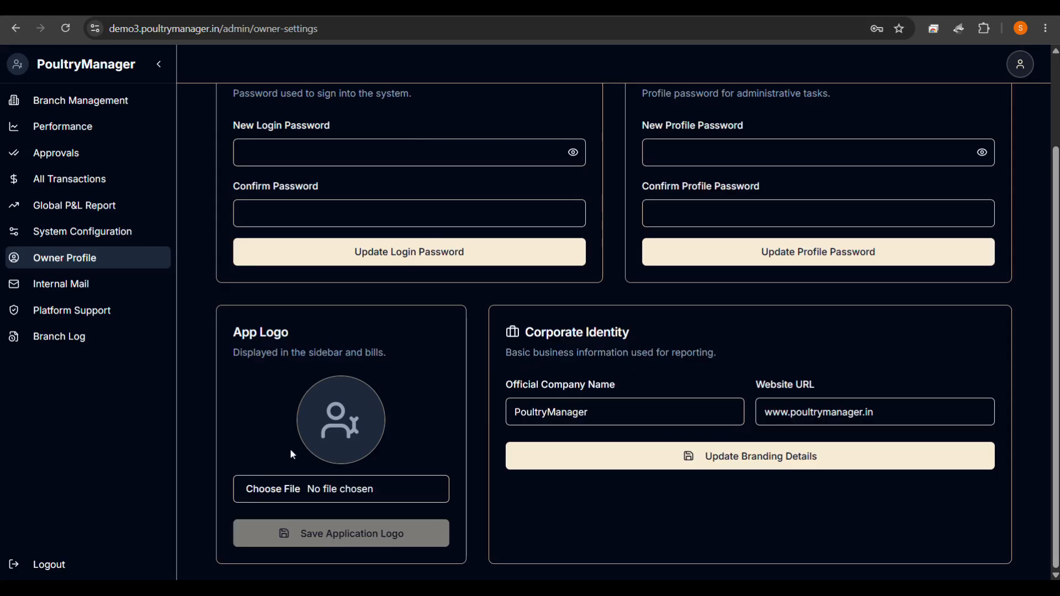
click(317, 490)
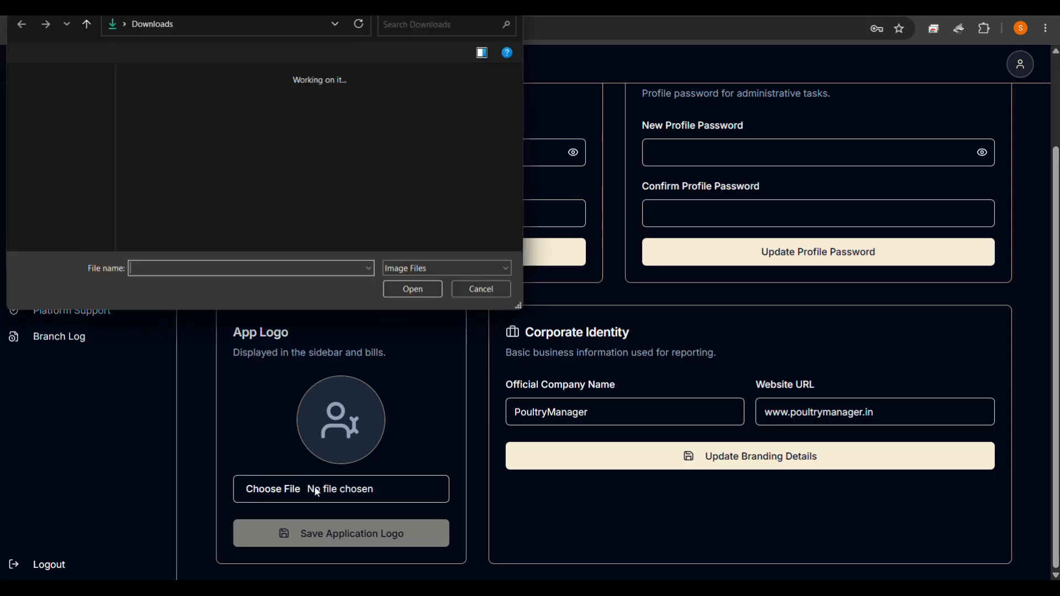
scroll(338, 238, down, 3)
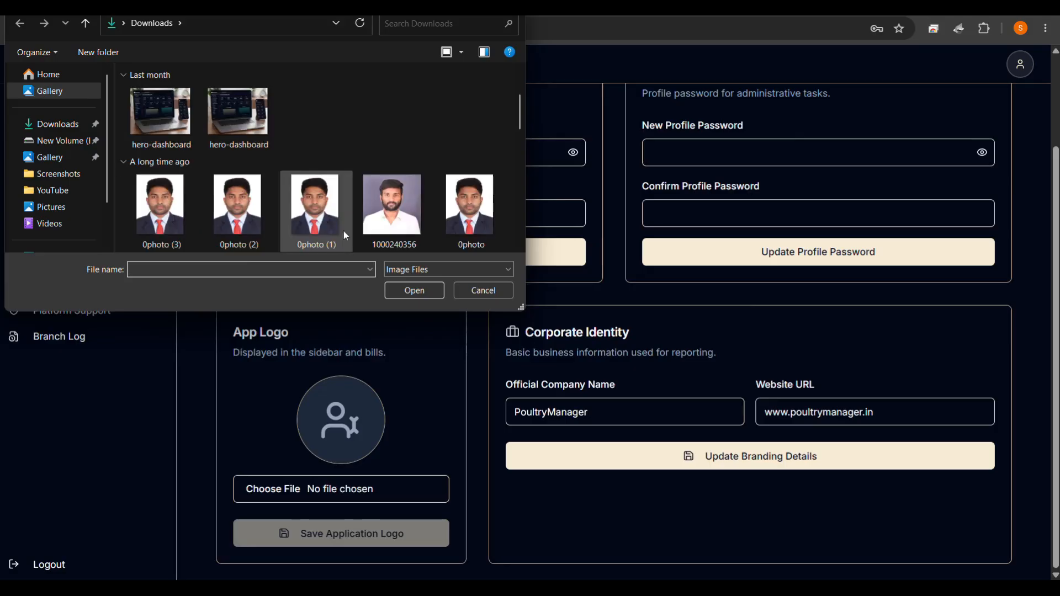
scroll(424, 151, down, 5)
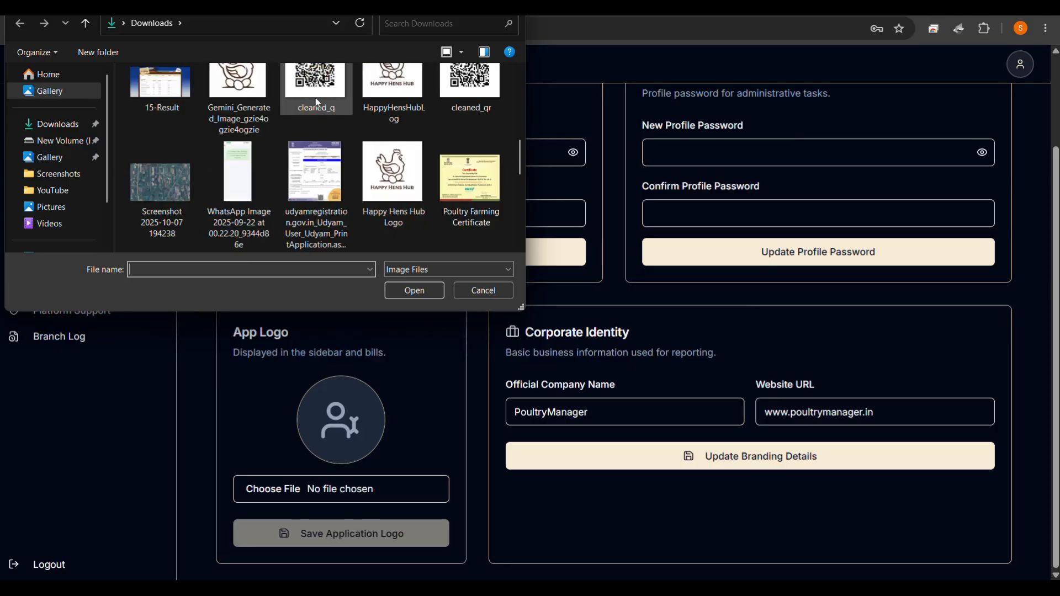
scroll(249, 111, up, 1)
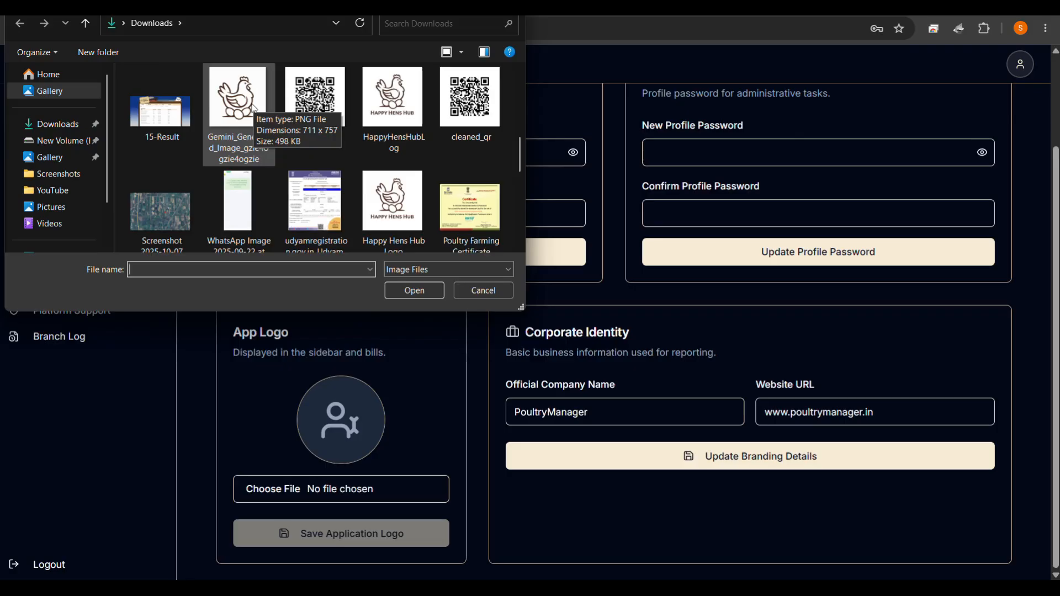
click(260, 119)
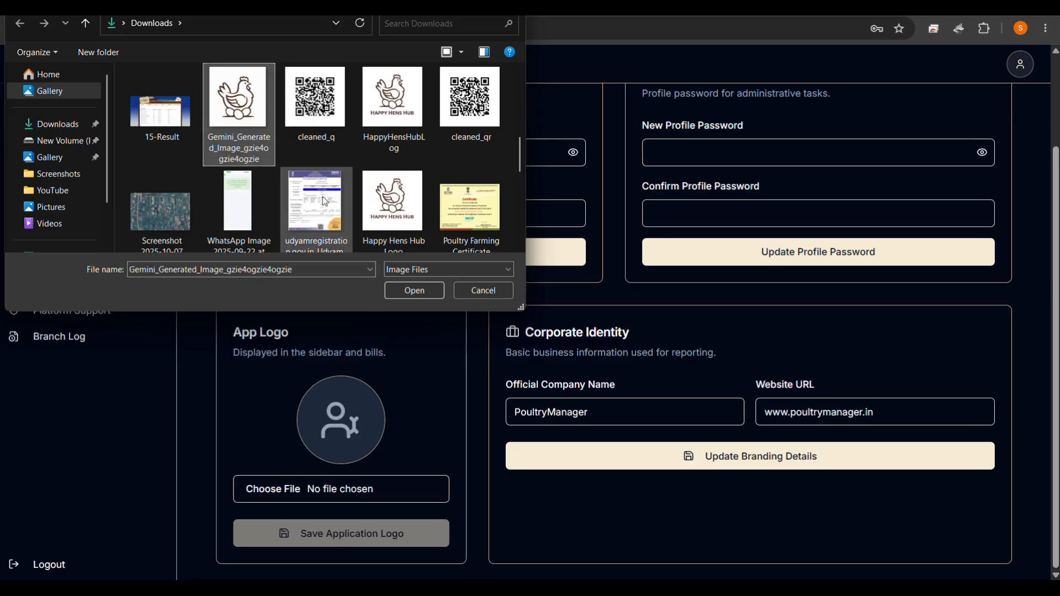
click(415, 291)
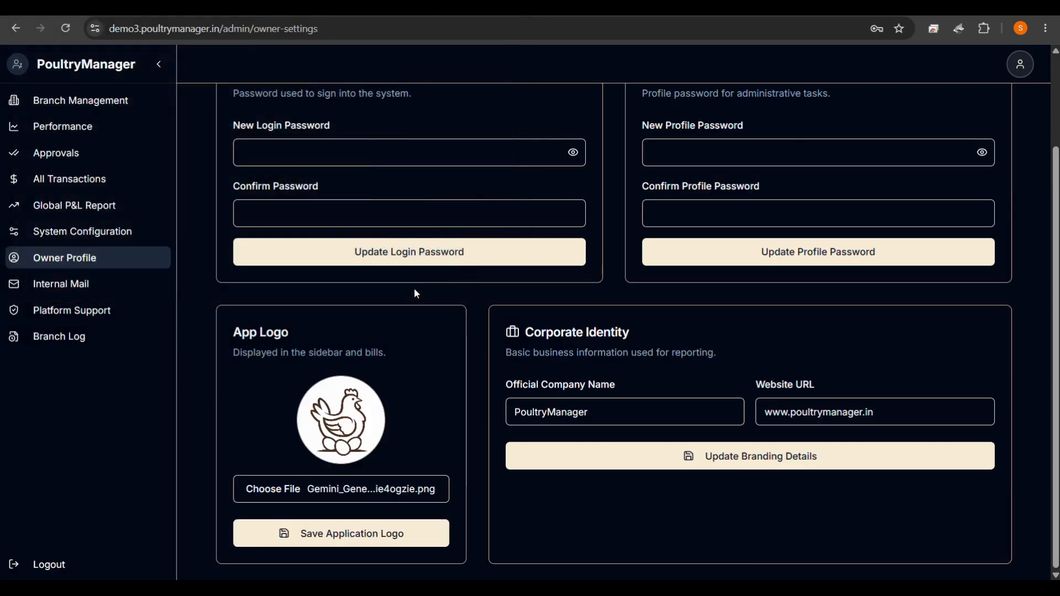
Save the chicken image as the app logo, authorizing with the owner profile password.
click(336, 537)
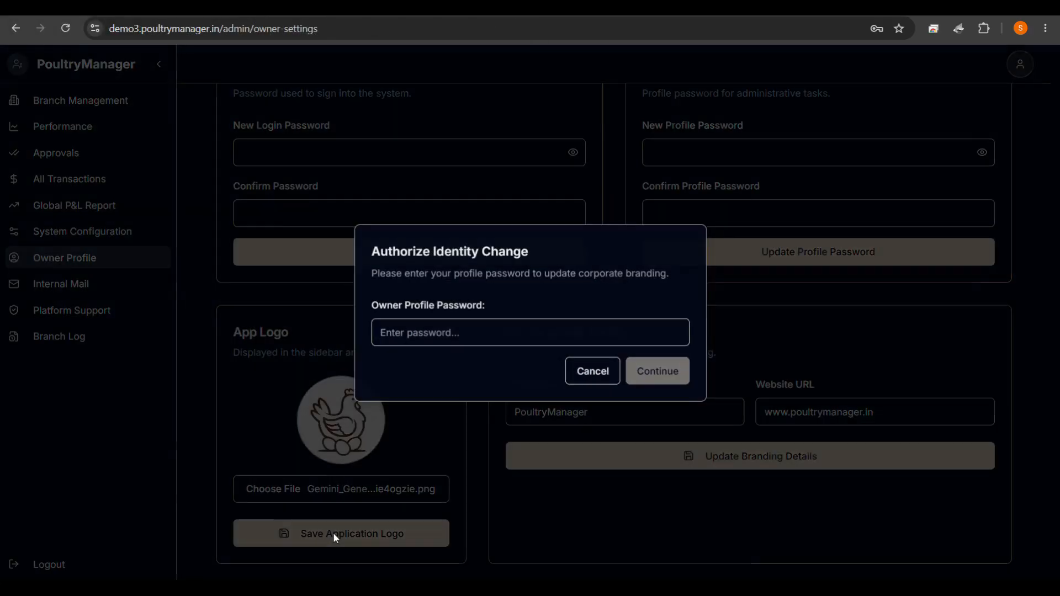
click(476, 339)
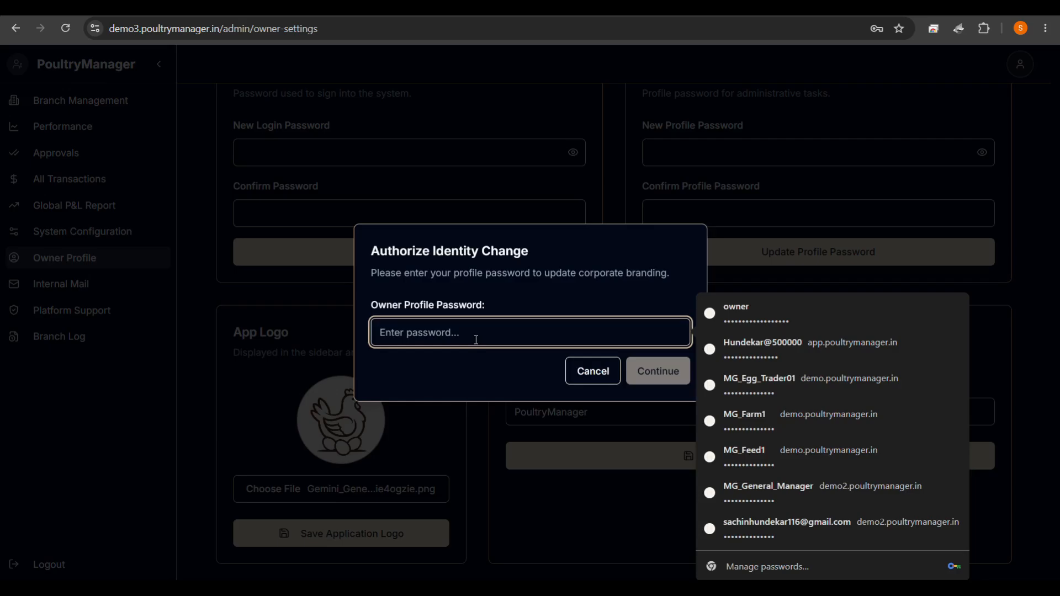
text(••••••••)
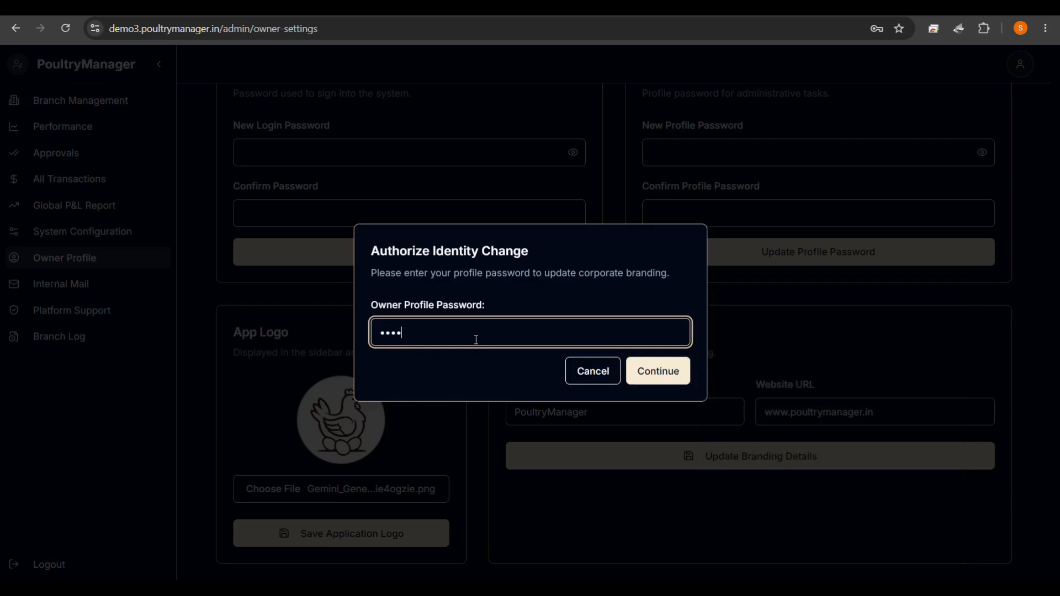
text(••••••)
click(643, 370)
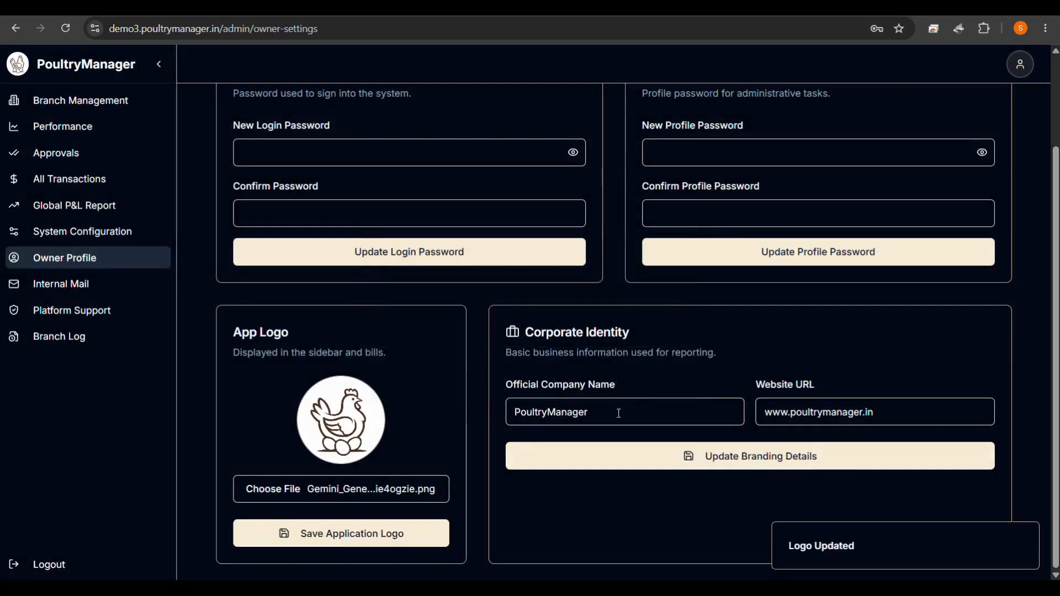
click(618, 413)
drag(619, 413, 500, 421)
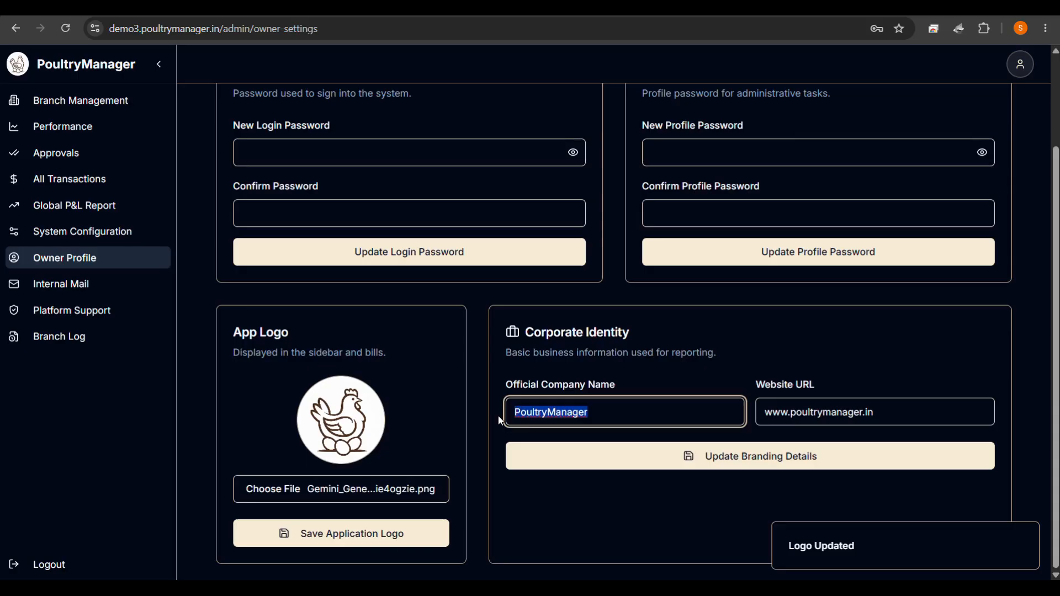
text(D)
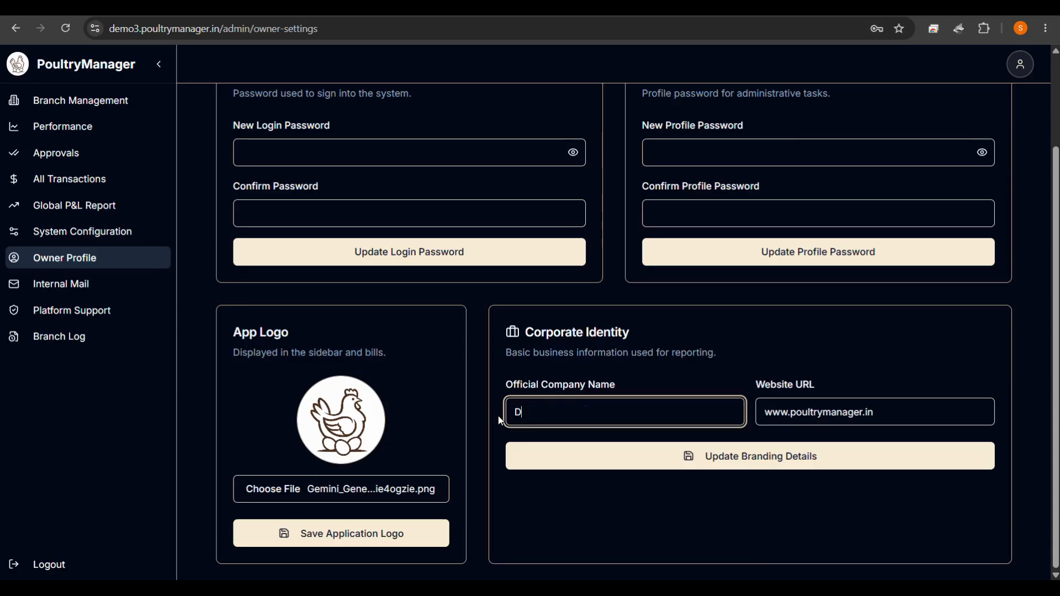
text(emo Poultry)
click(810, 409)
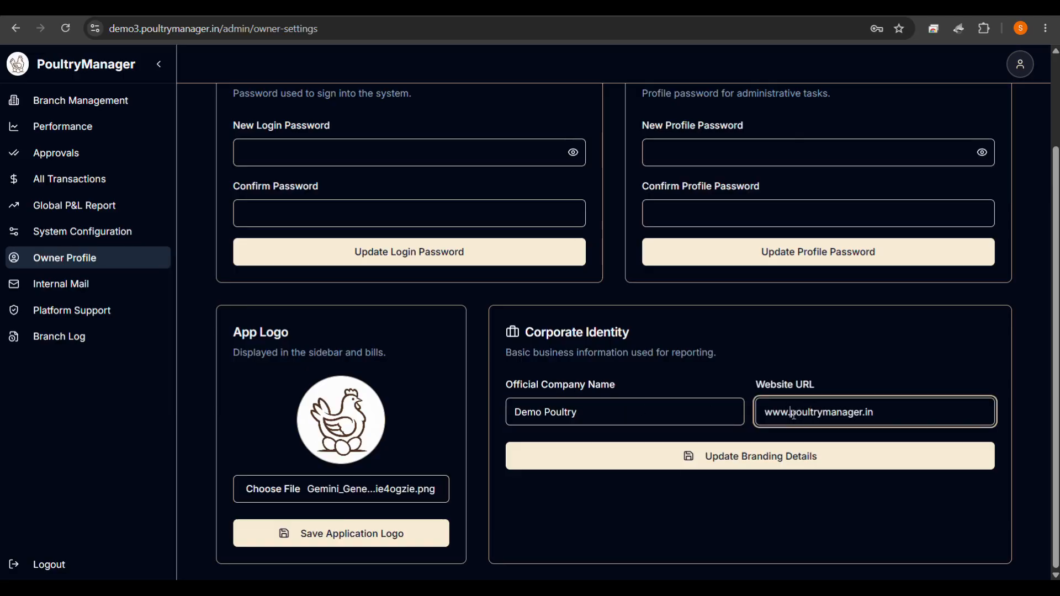
text(demo)
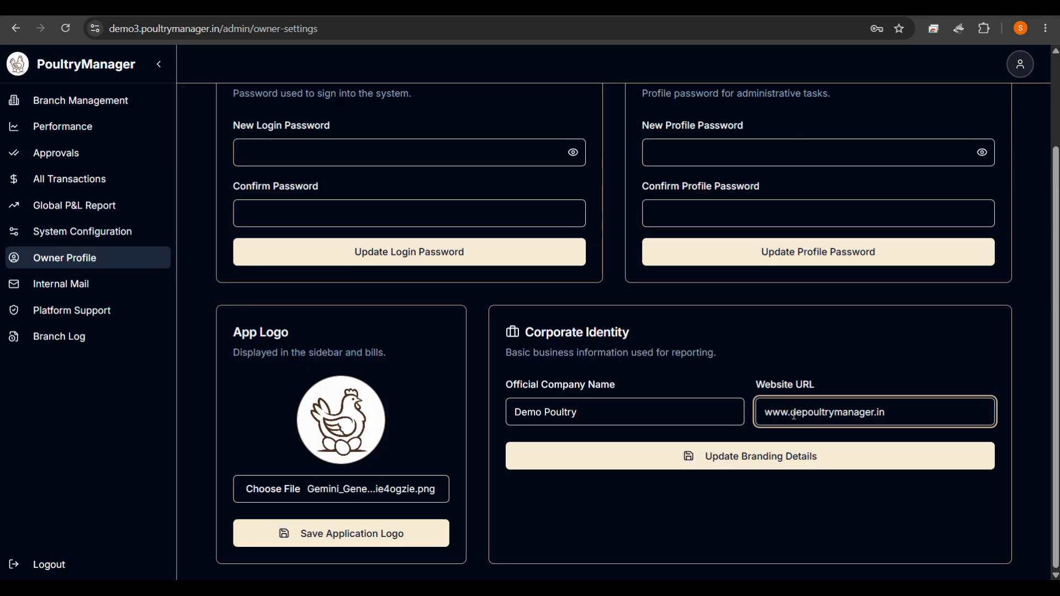
text(3.)
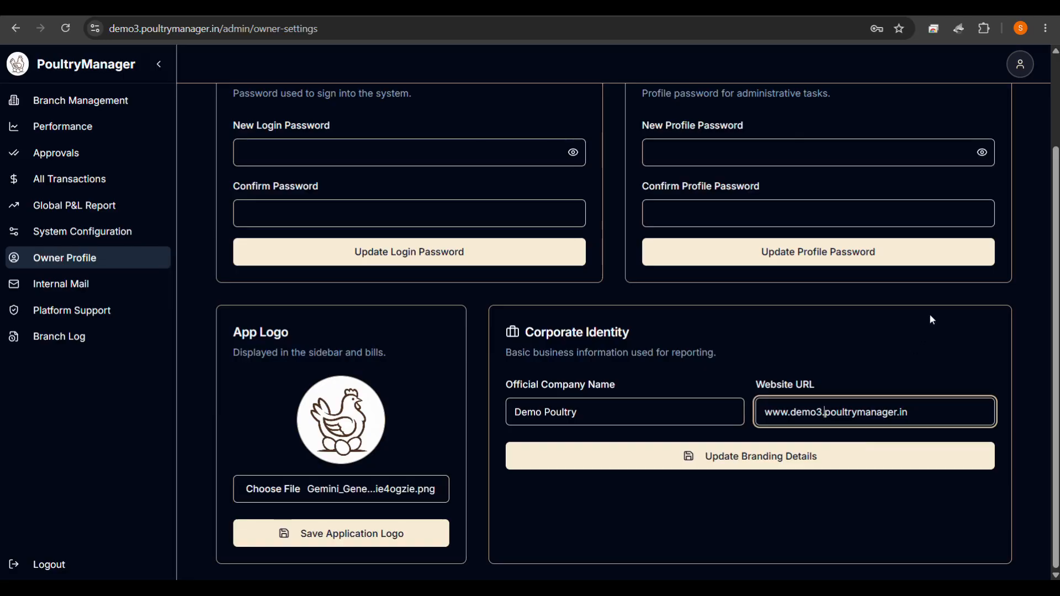
click(661, 468)
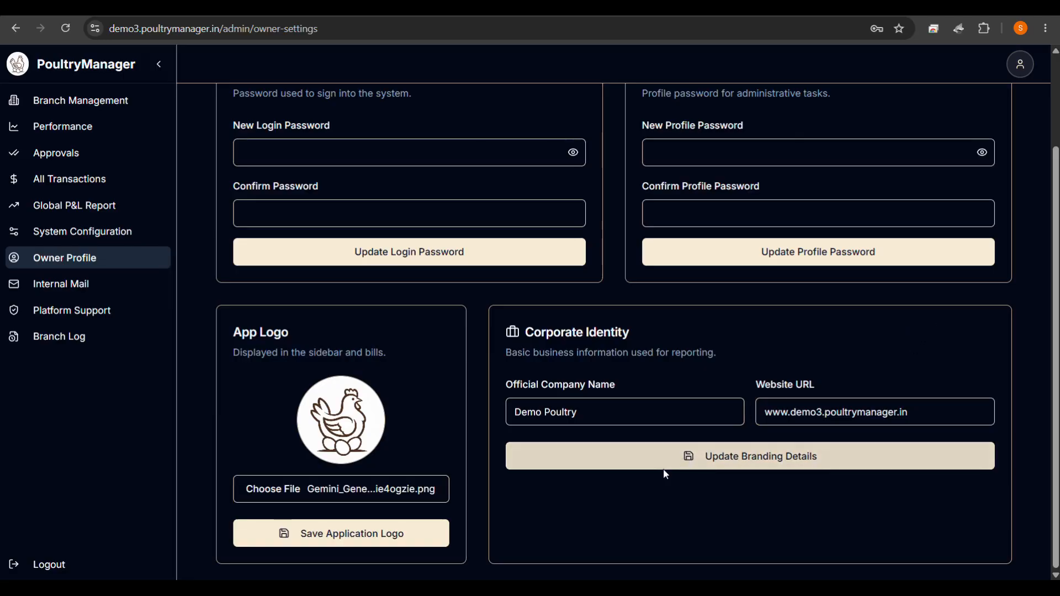
click(606, 334)
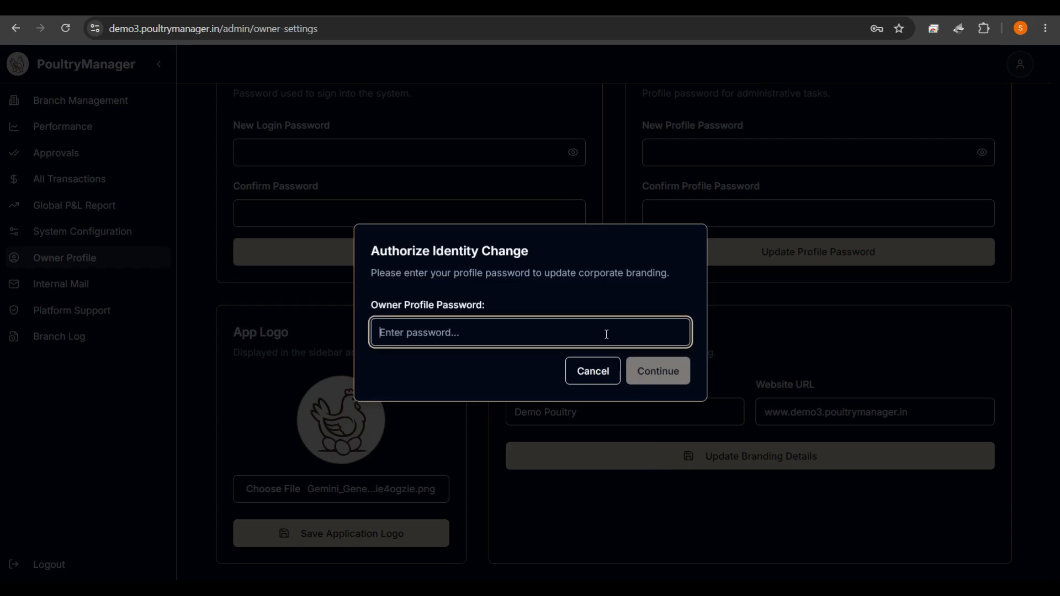
text(•••••••)
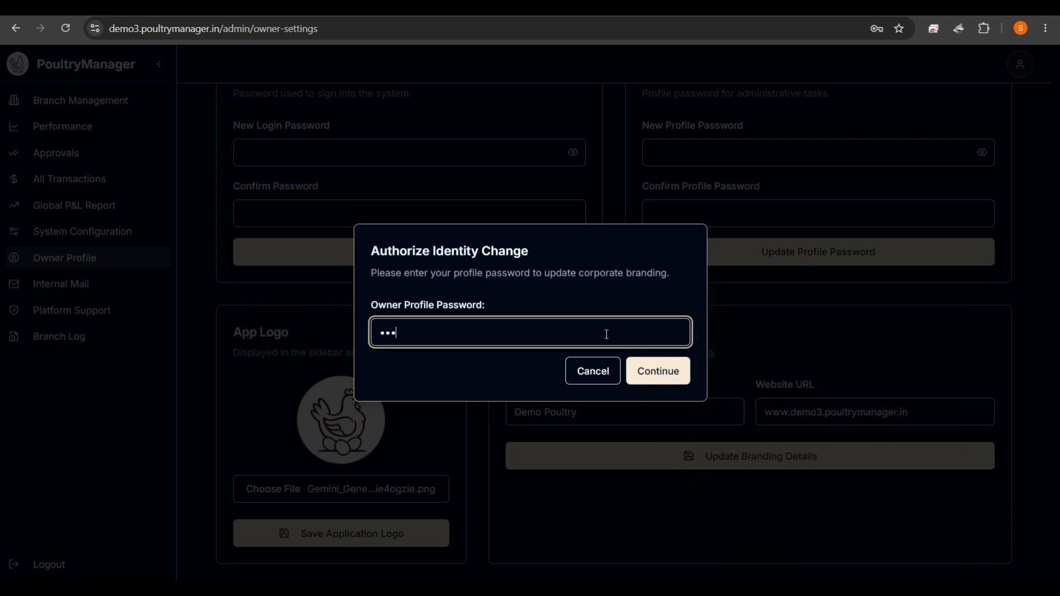
text(•••••••)
click(654, 371)
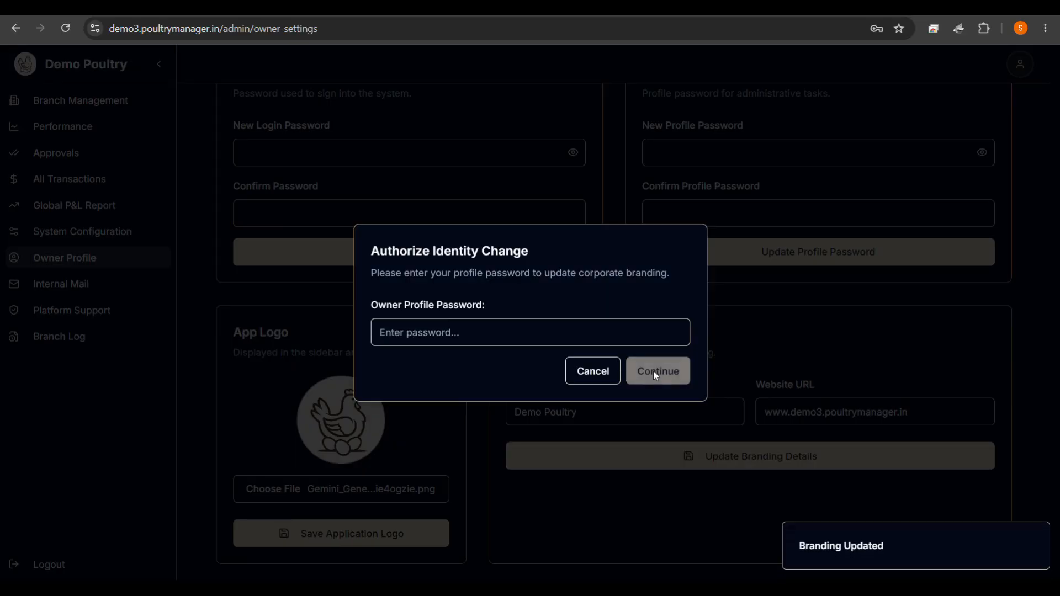
click(608, 380)
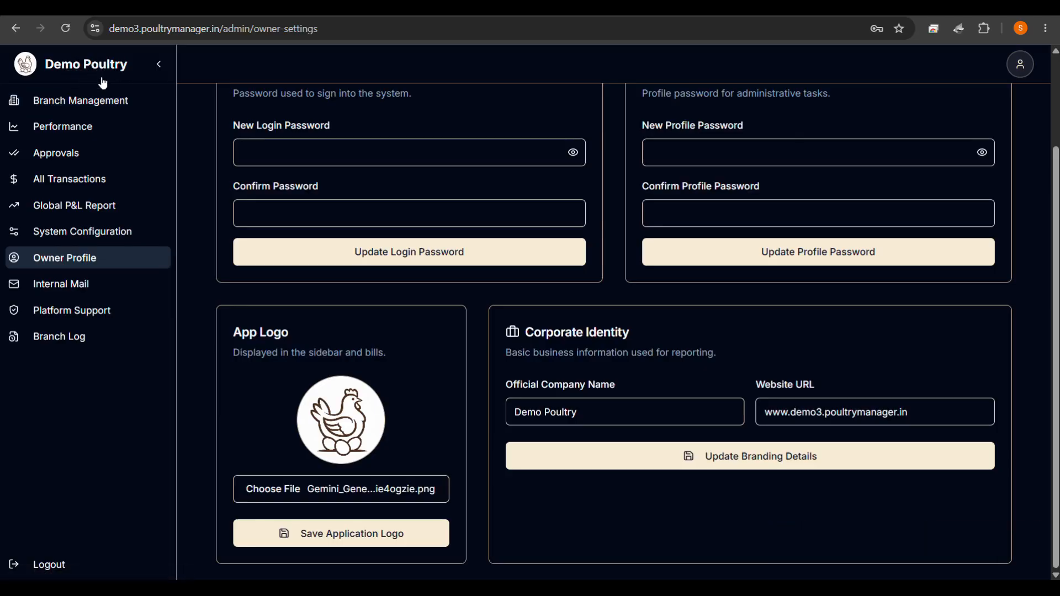
Enter a new login password and its confirmation under Login Credentials.
scroll(463, 352, up, 1)
scroll(463, 351, up, 1)
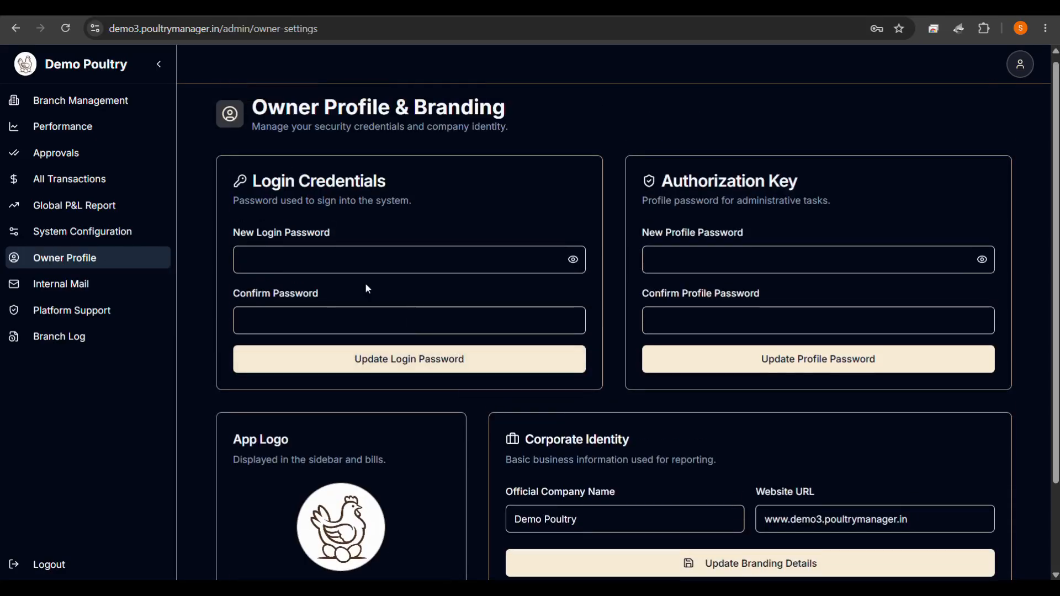
click(336, 259)
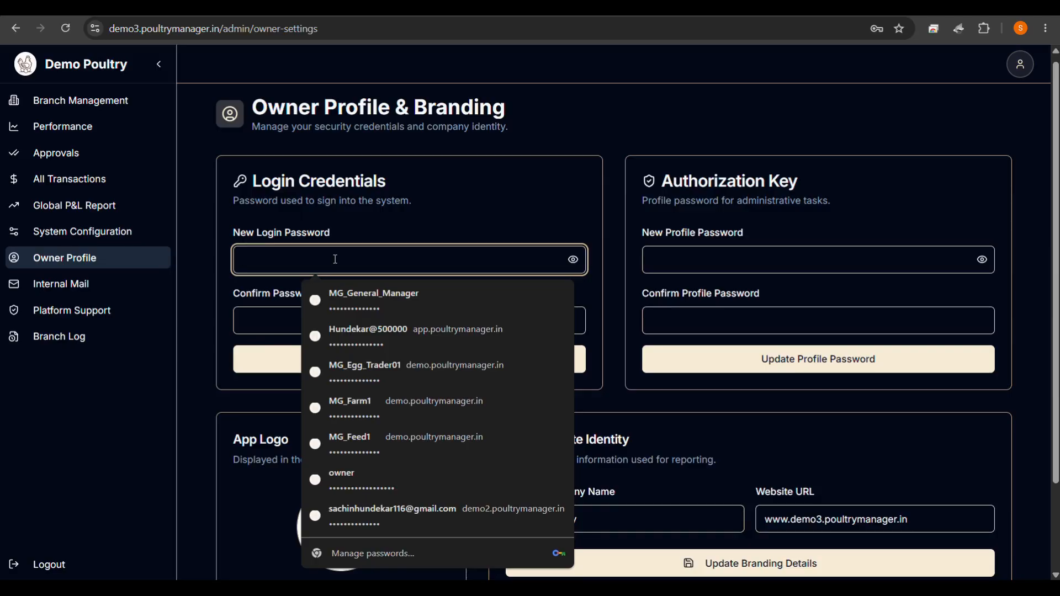
click(415, 218)
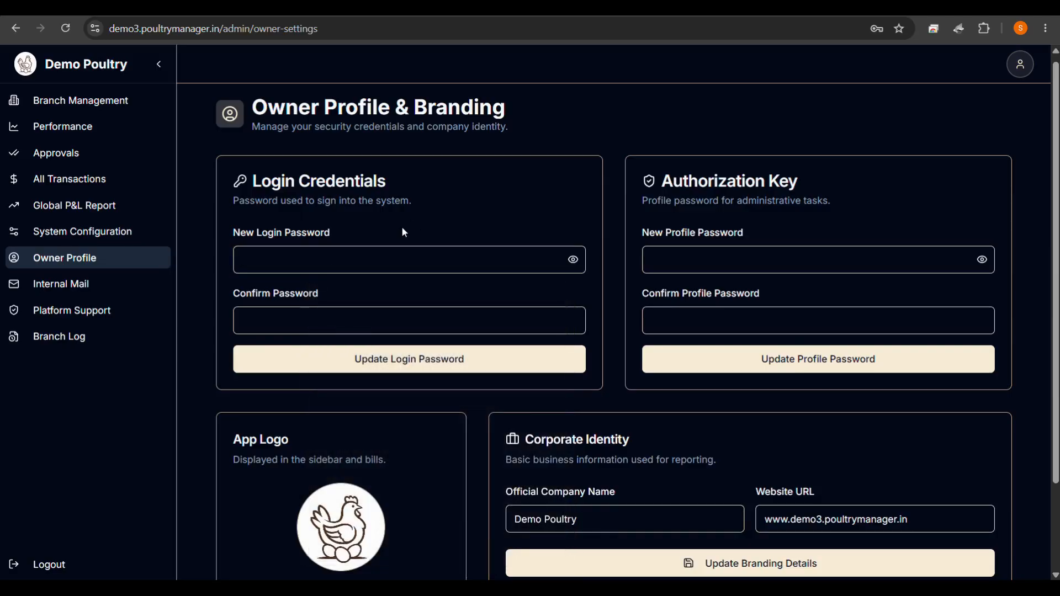
click(365, 257)
text(••••••••)
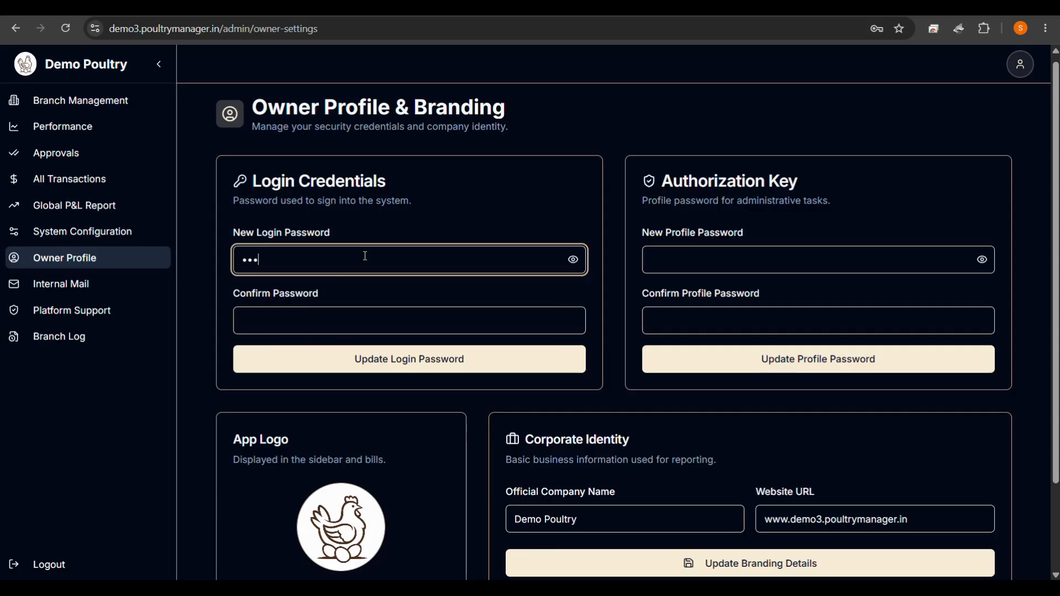
text(•••••)
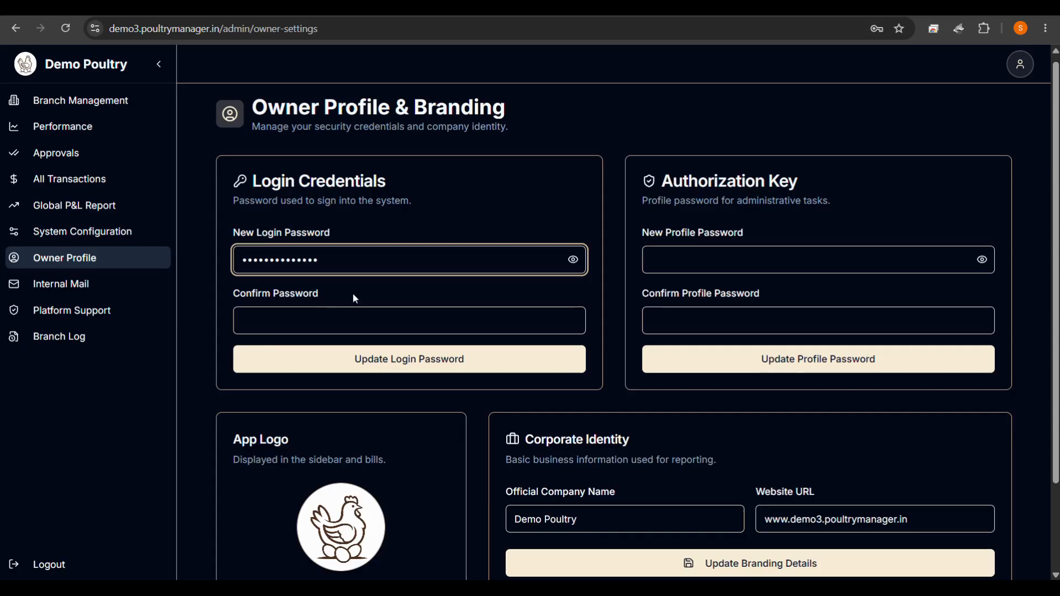
click(351, 317)
text(••••••)
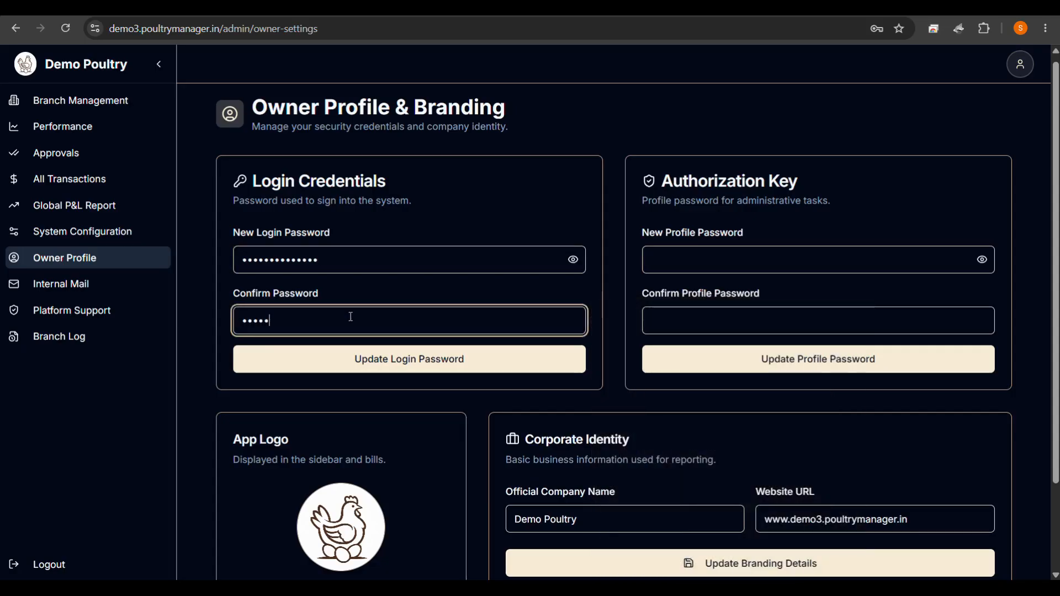
text(•••••••••)
Save the new login password and sign back in as the owner using it.
click(370, 370)
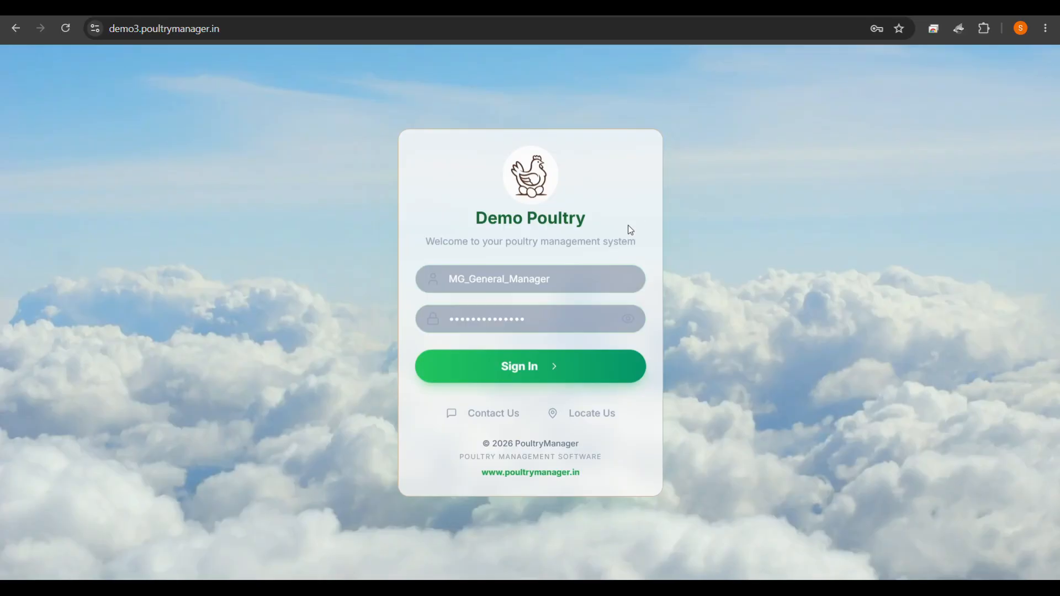
click(614, 272)
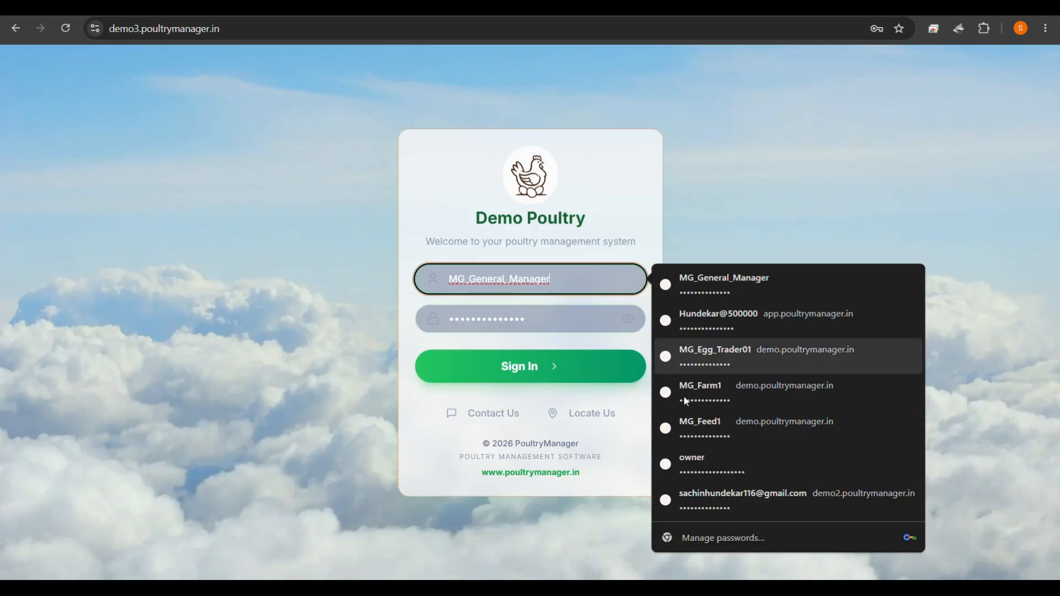
click(715, 468)
click(572, 321)
drag(573, 321, 394, 325)
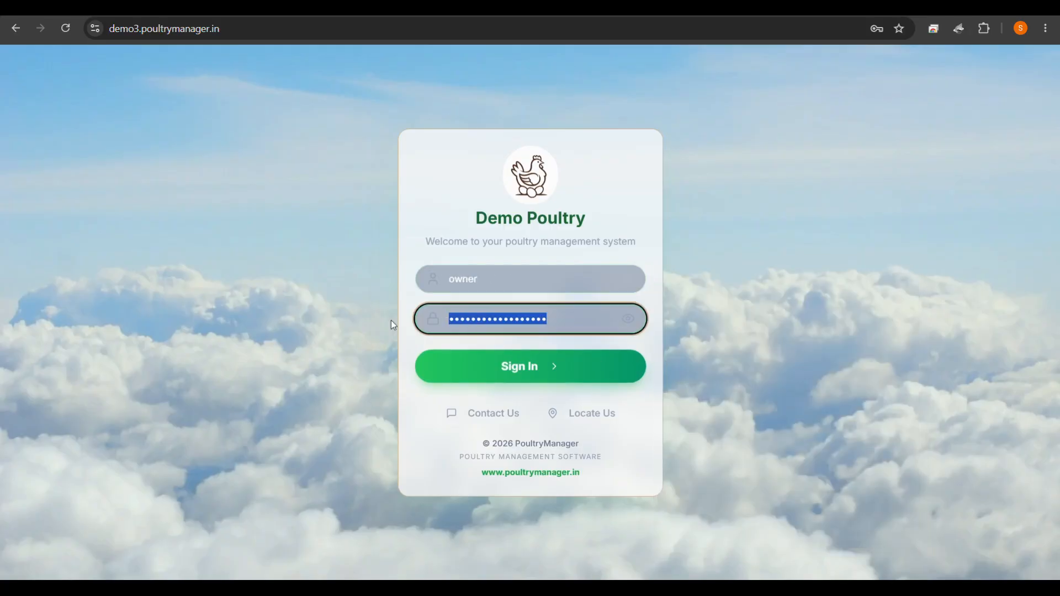
text(123456)
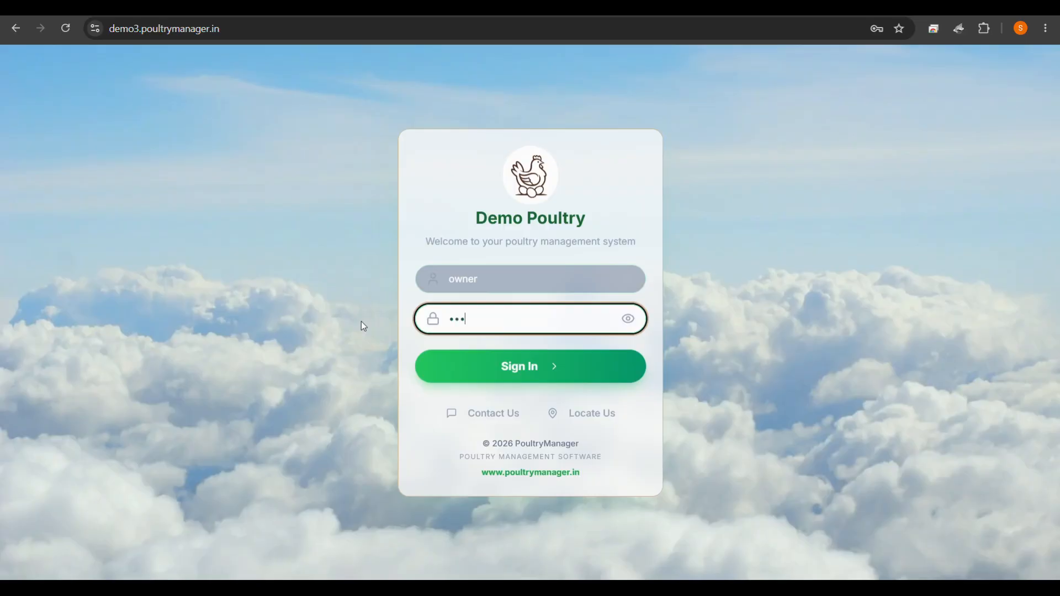
text(7890123)
key(Return)
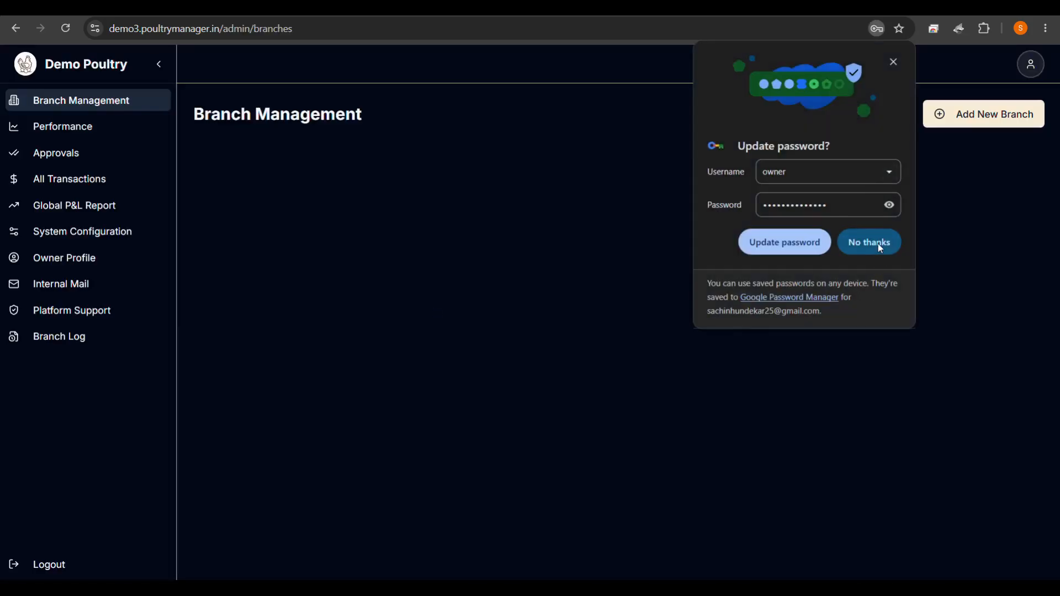
click(880, 246)
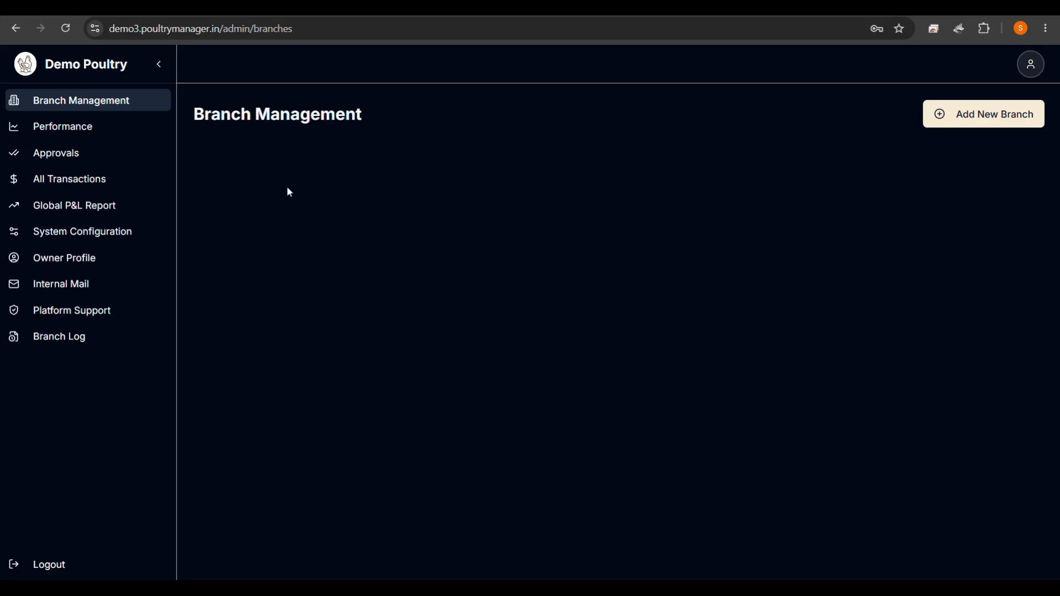
On the Performance page, start a new breed standard named 'BV 300'.
click(101, 128)
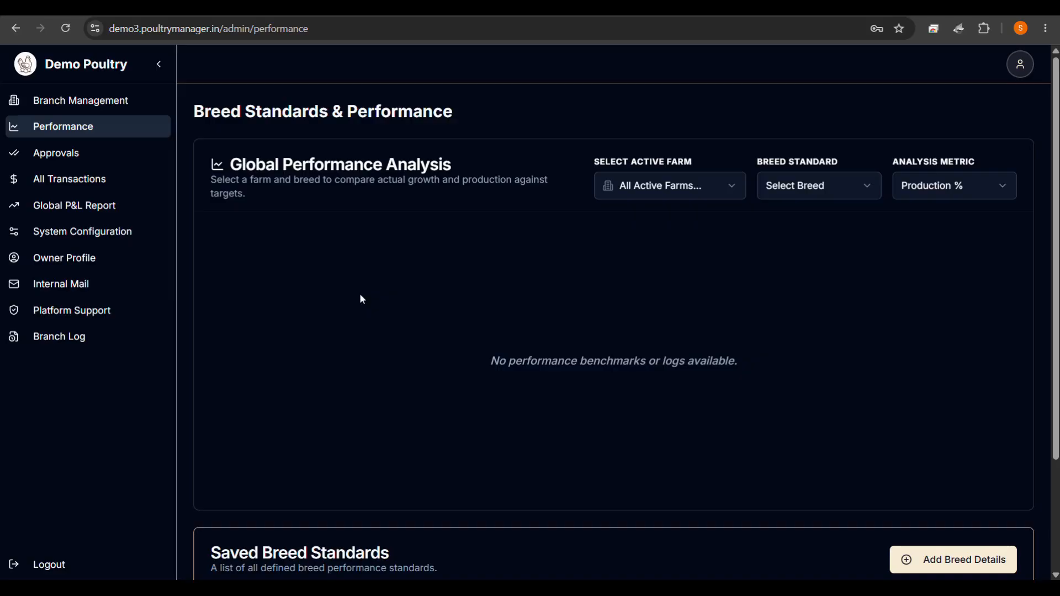
scroll(643, 351, down, 3)
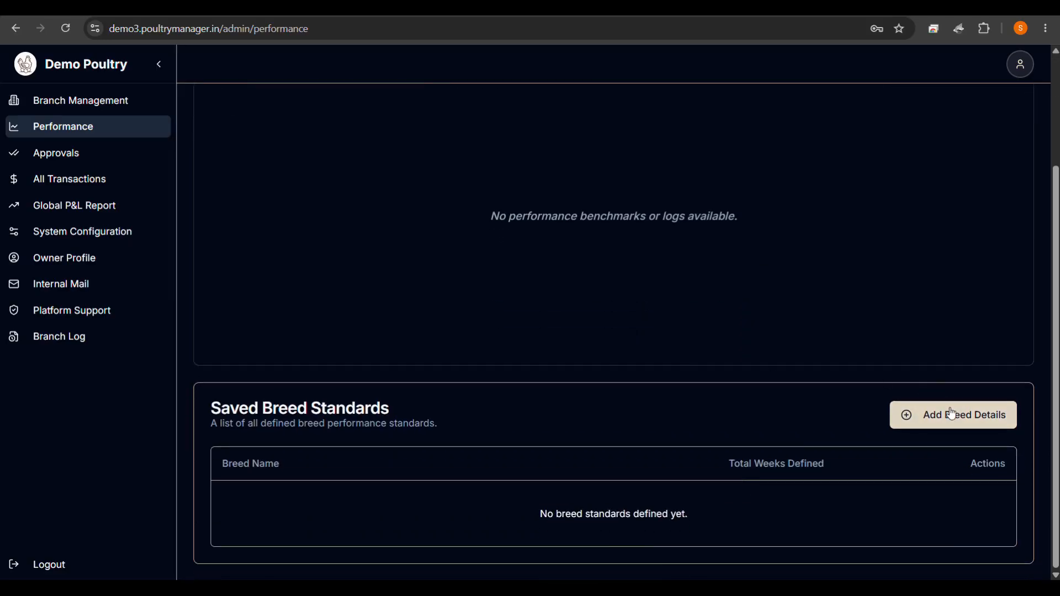
click(947, 412)
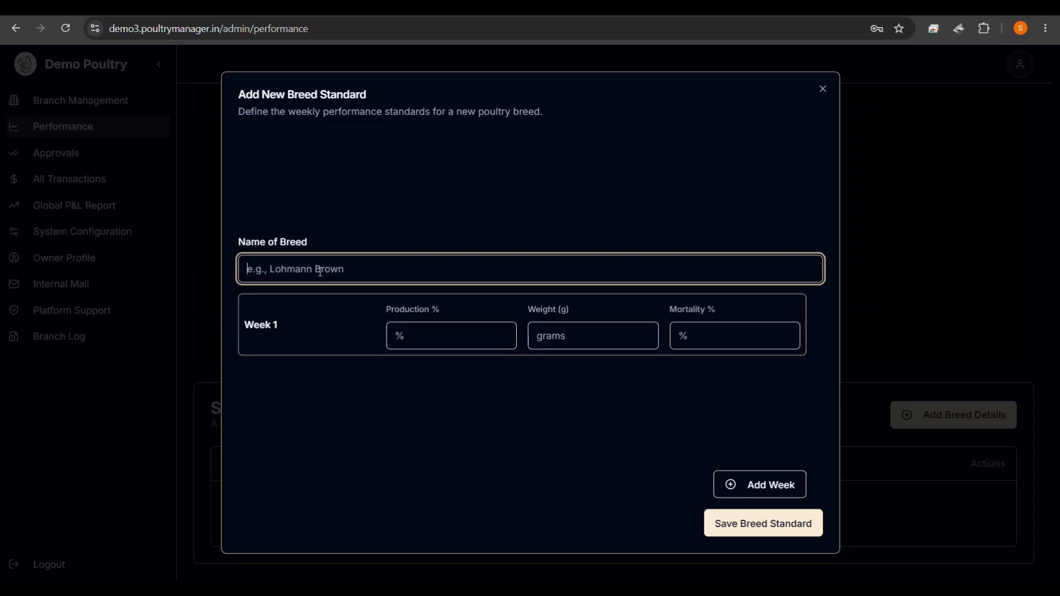
text(BV 3)
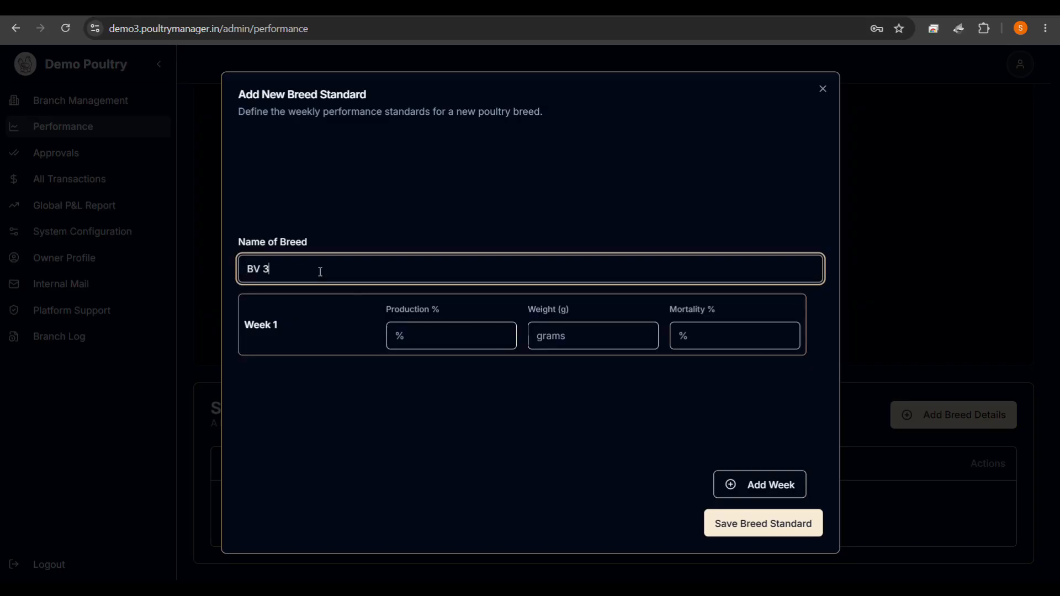
text(00)
click(403, 339)
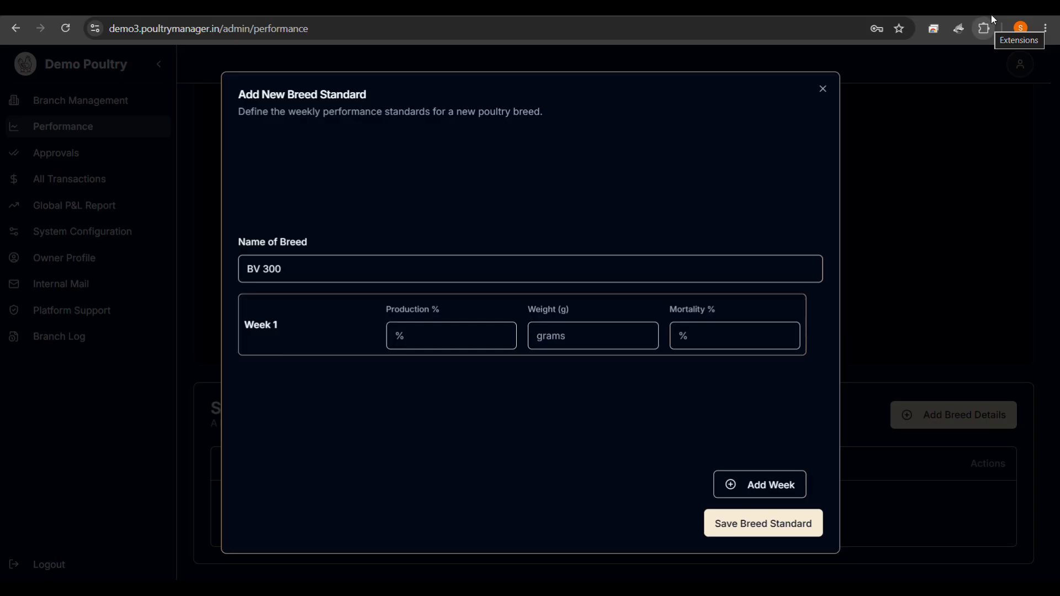
Open the BV300 details workbook from the desktop and snap it beside the breed form.
click(1021, 7)
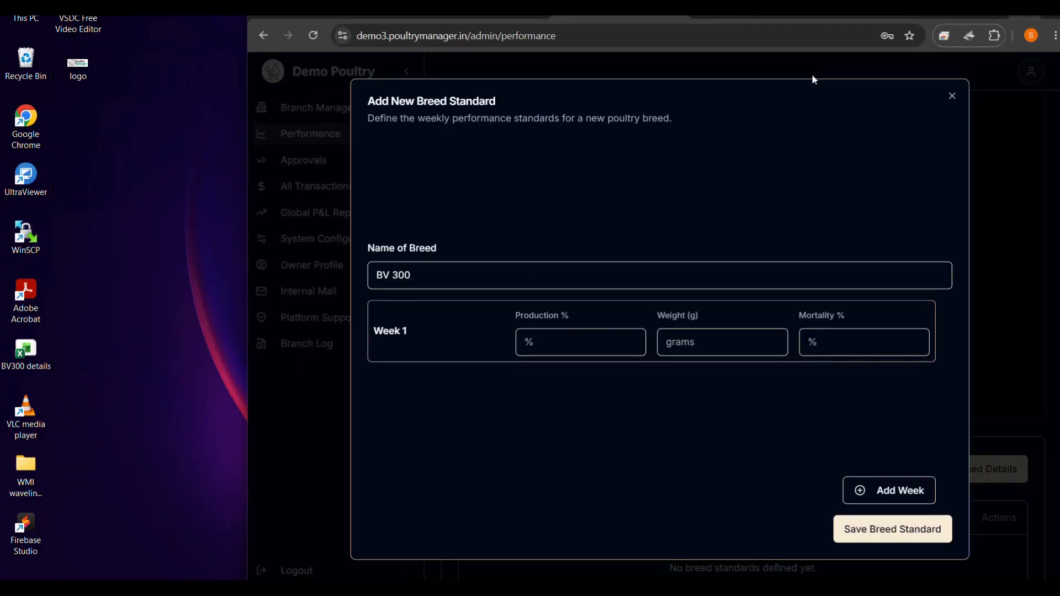
double_click(35, 359)
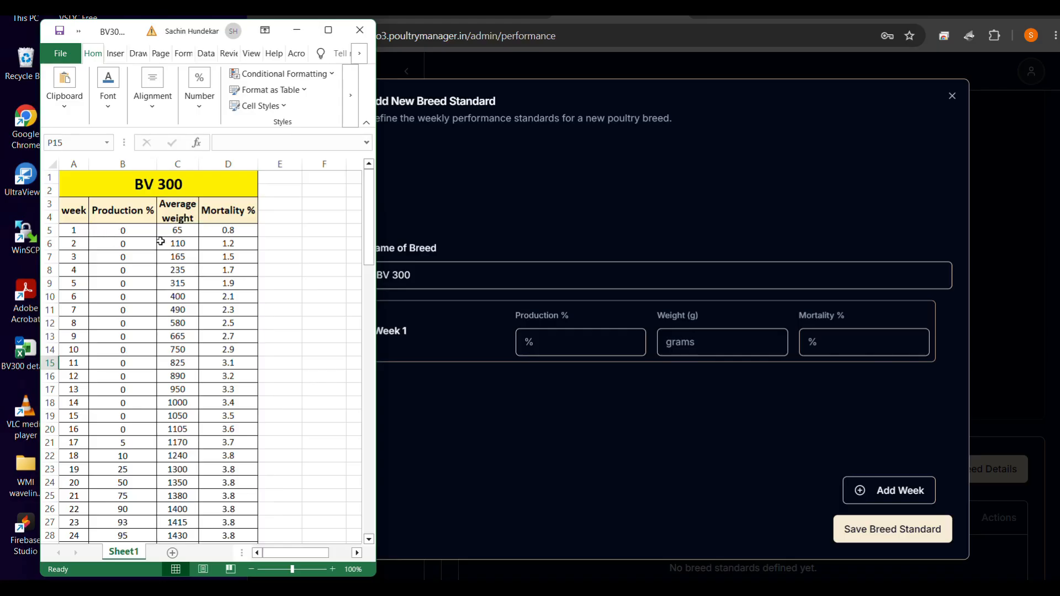
scroll(185, 309, down, 13)
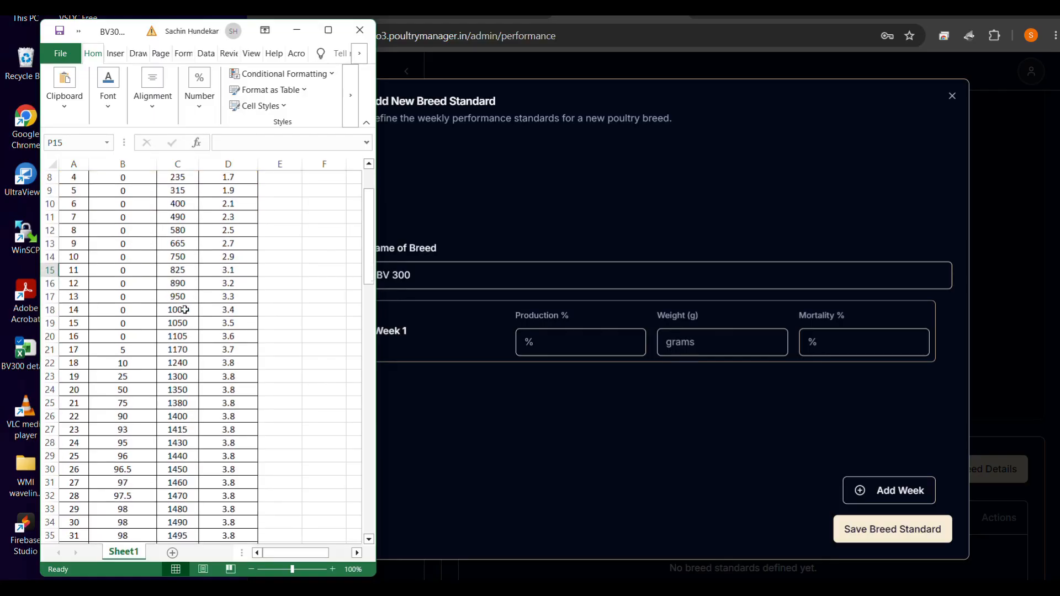
scroll(185, 310, down, 14)
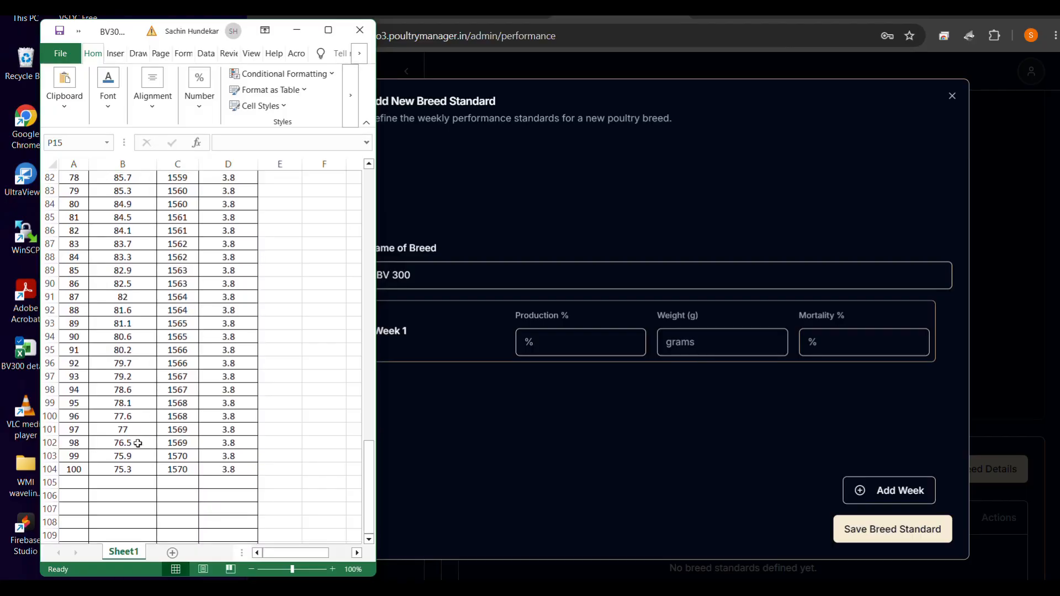
scroll(78, 463, up, 4)
scroll(77, 463, up, 20)
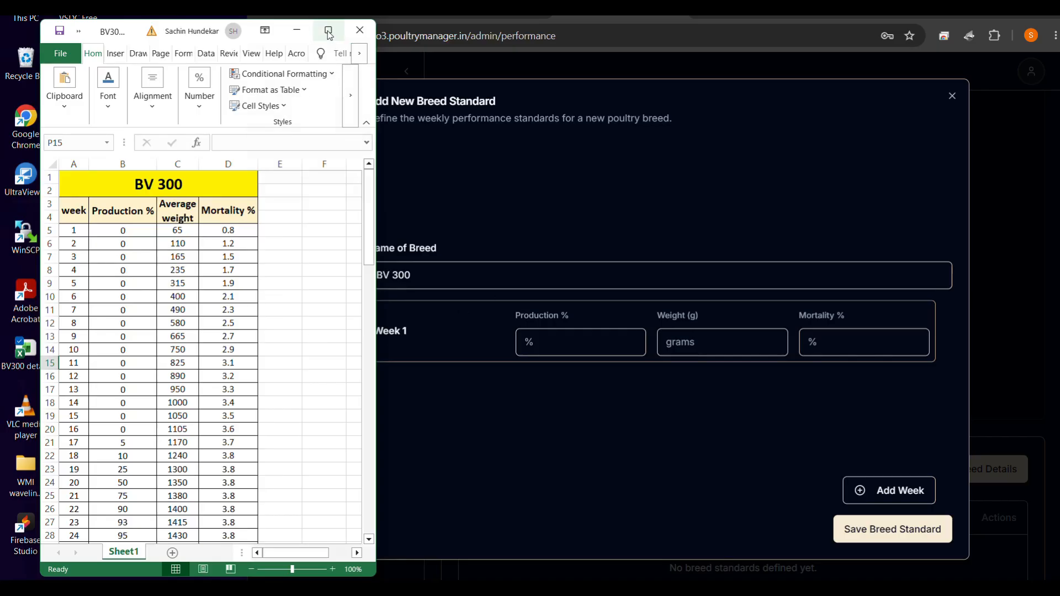
mouse_move(329, 36)
click(267, 68)
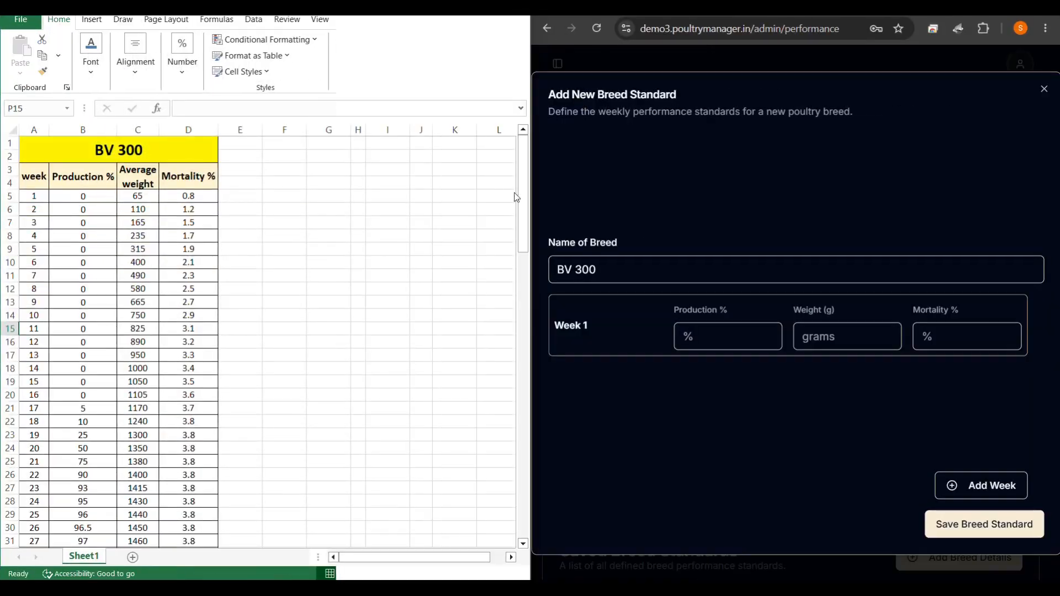
drag(540, 200, 225, 226)
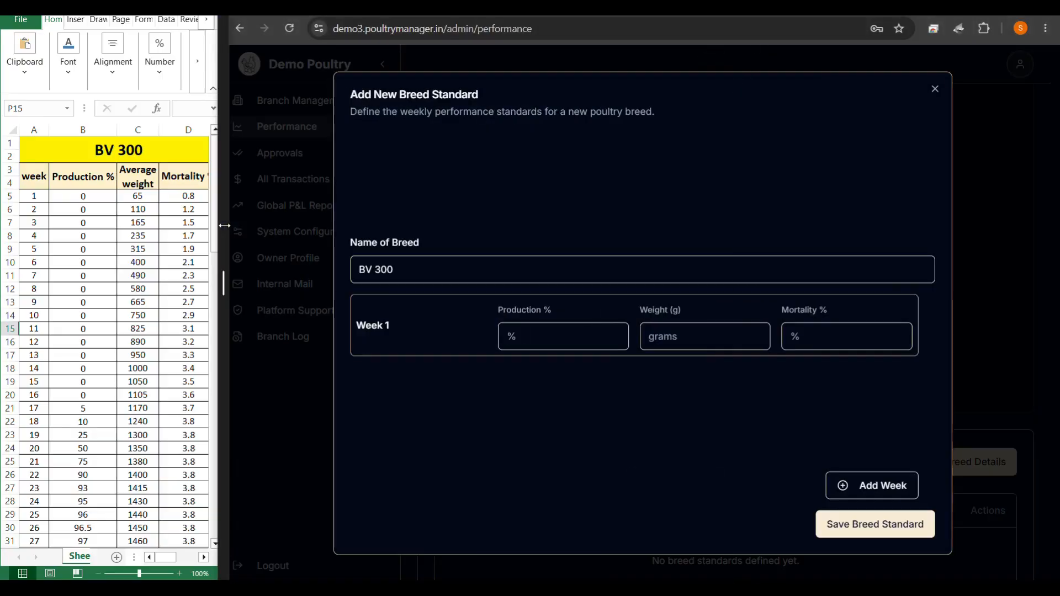
Fill Week 1 with 0% production, 65 g weight and 0.8% mortality.
click(539, 337)
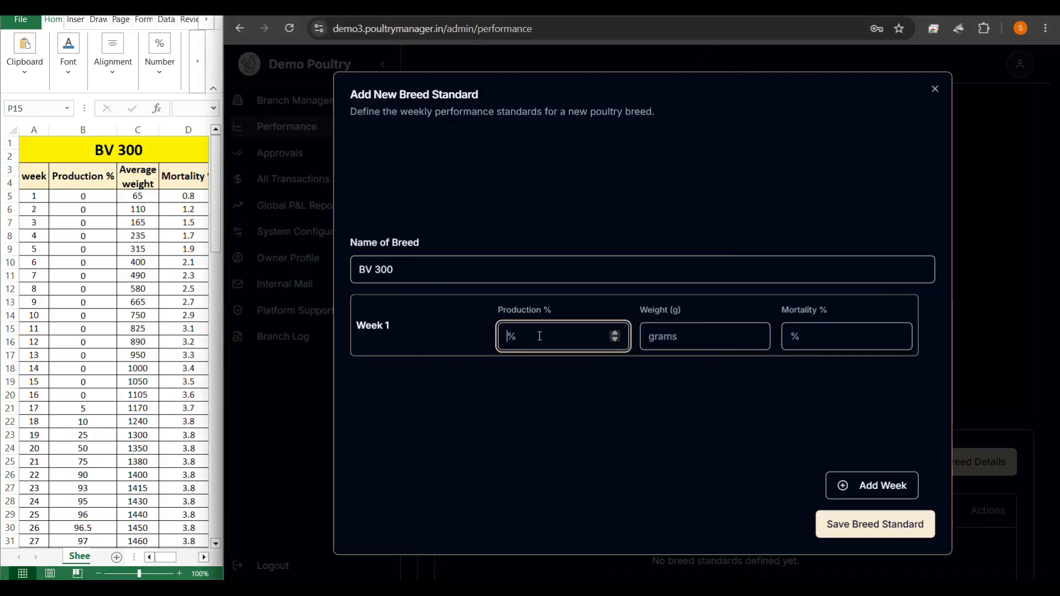
text(0)
click(658, 335)
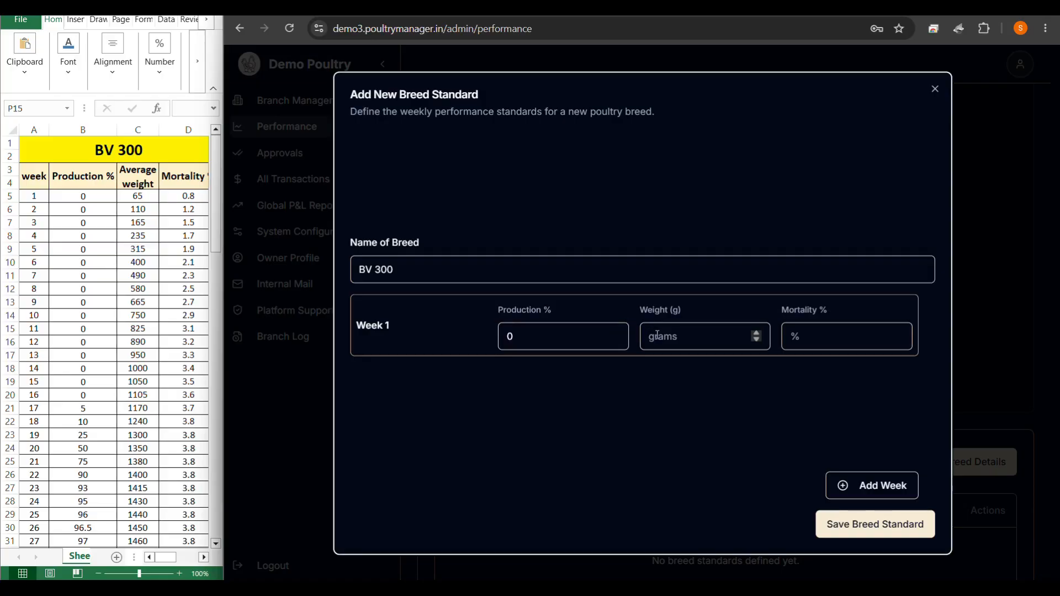
click(658, 335)
text(65)
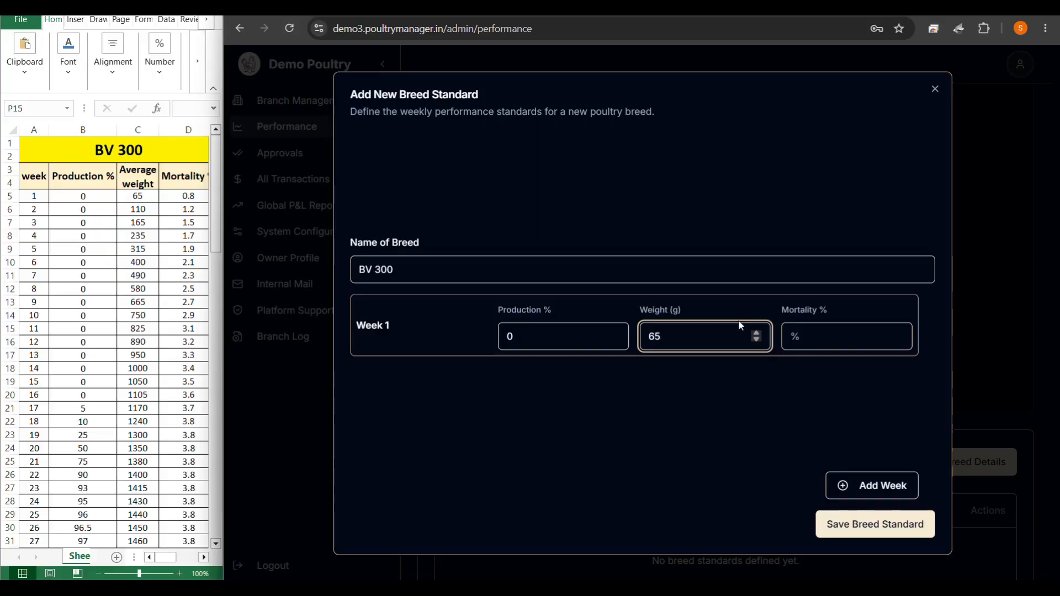
click(802, 327)
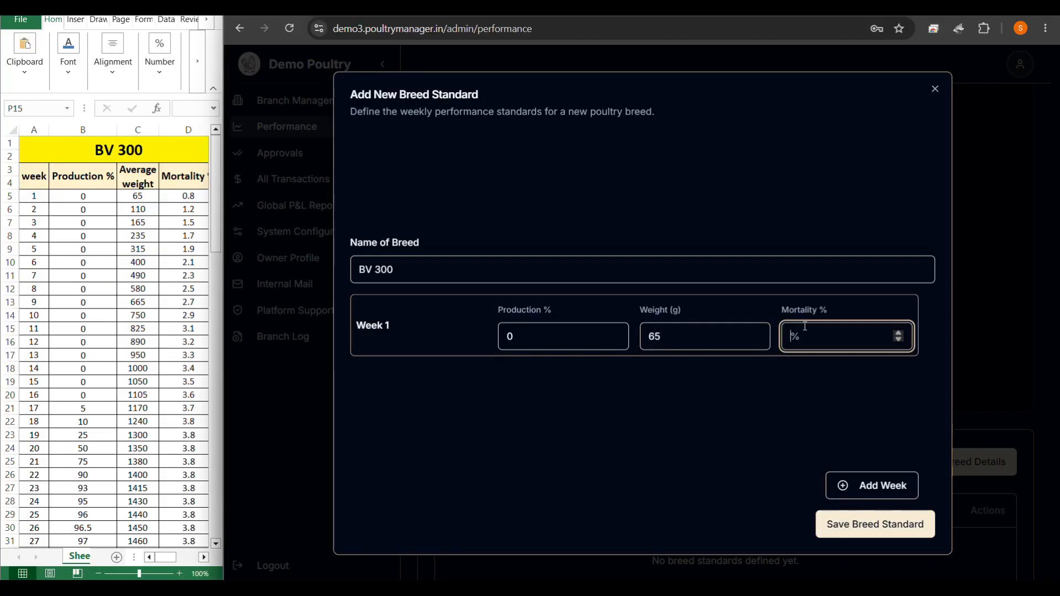
text(0.8)
Add Week 2 with 0% production, 110 g weight and 1.2% mortality.
click(875, 485)
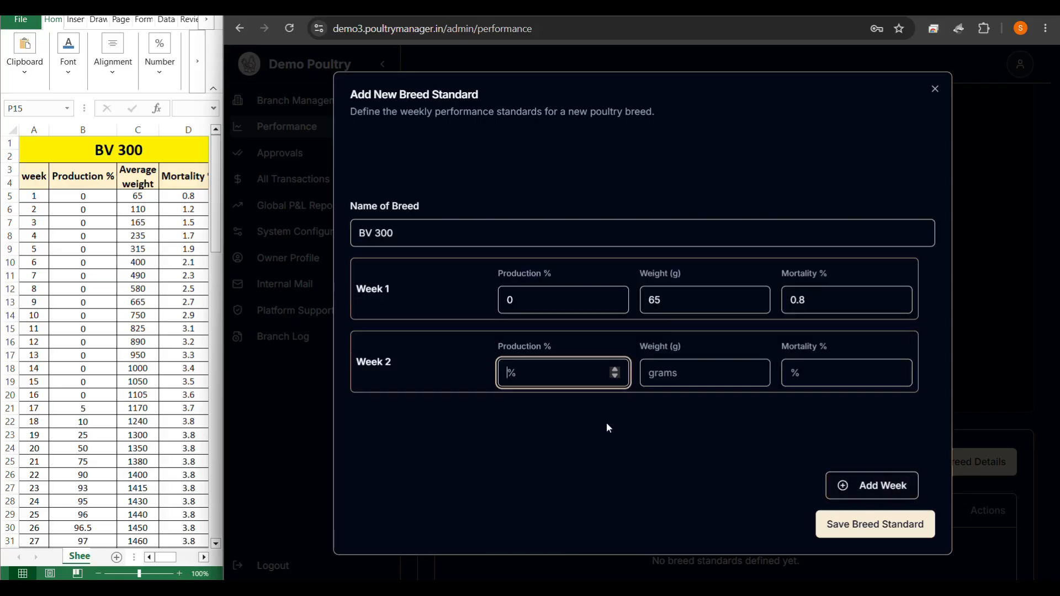
text(0)
click(675, 376)
text(110)
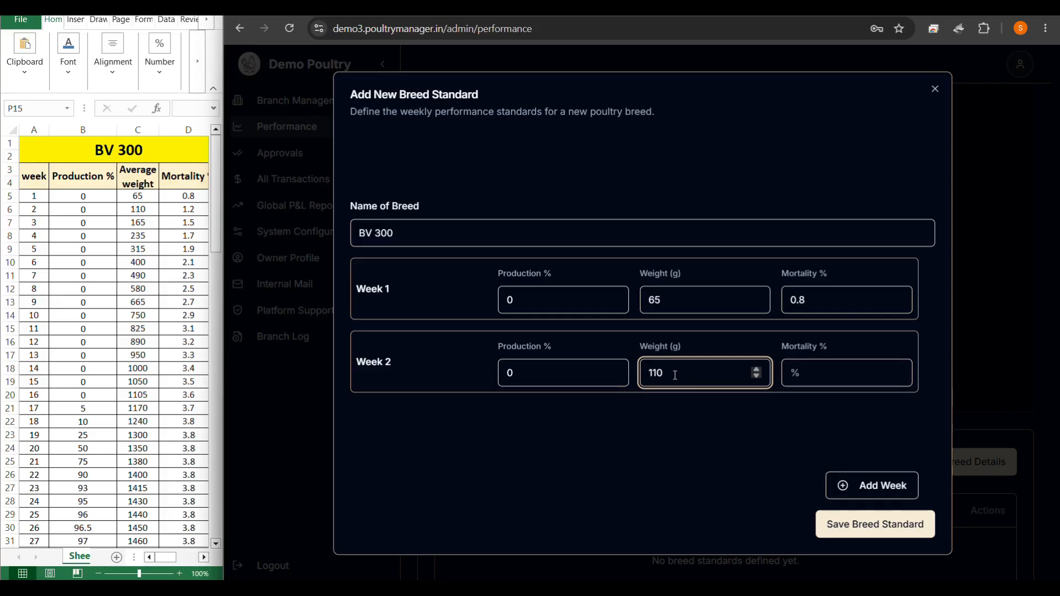
click(784, 378)
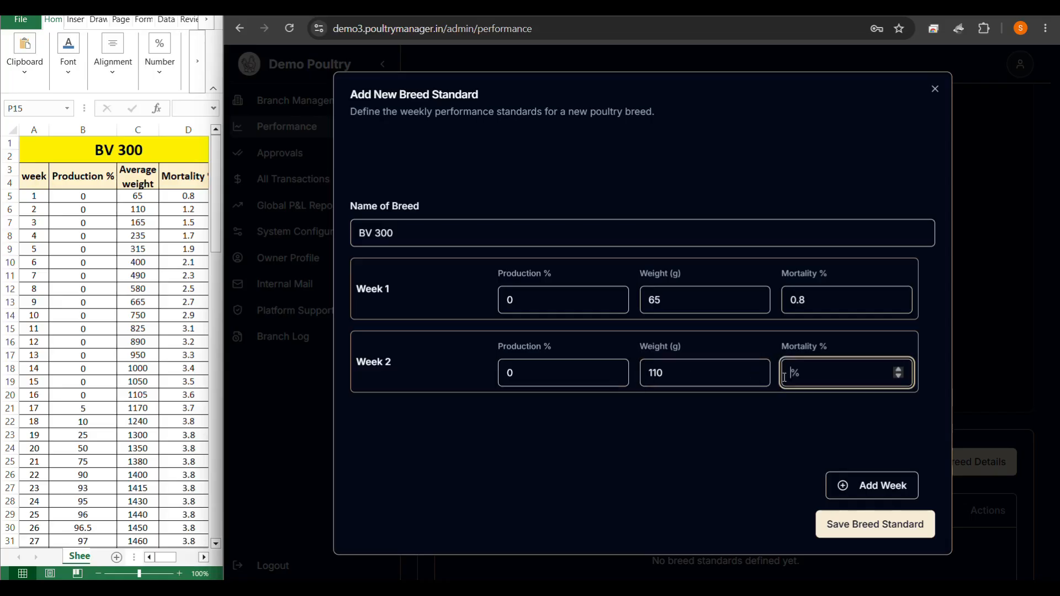
text(1.2)
Add Week 3 with 0% production, 165 g weight and 1.5% mortality.
click(867, 489)
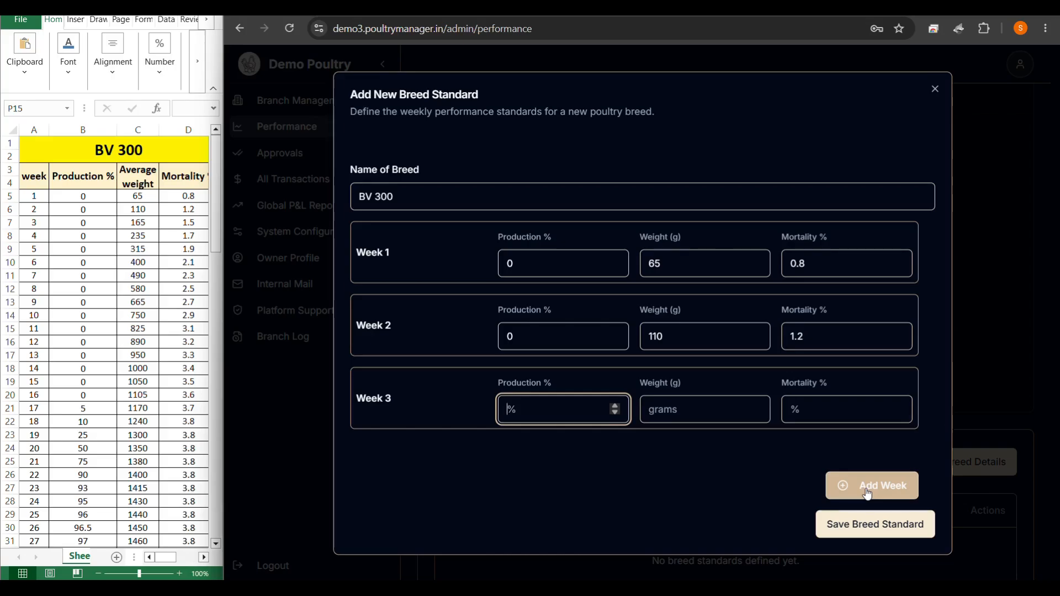
text(0)
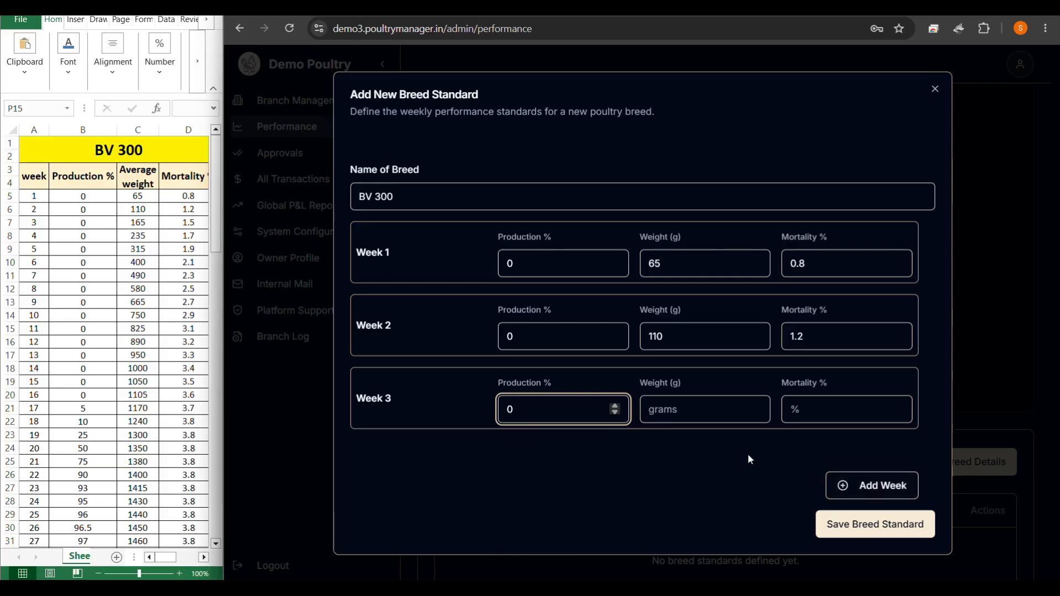
click(714, 415)
click(714, 414)
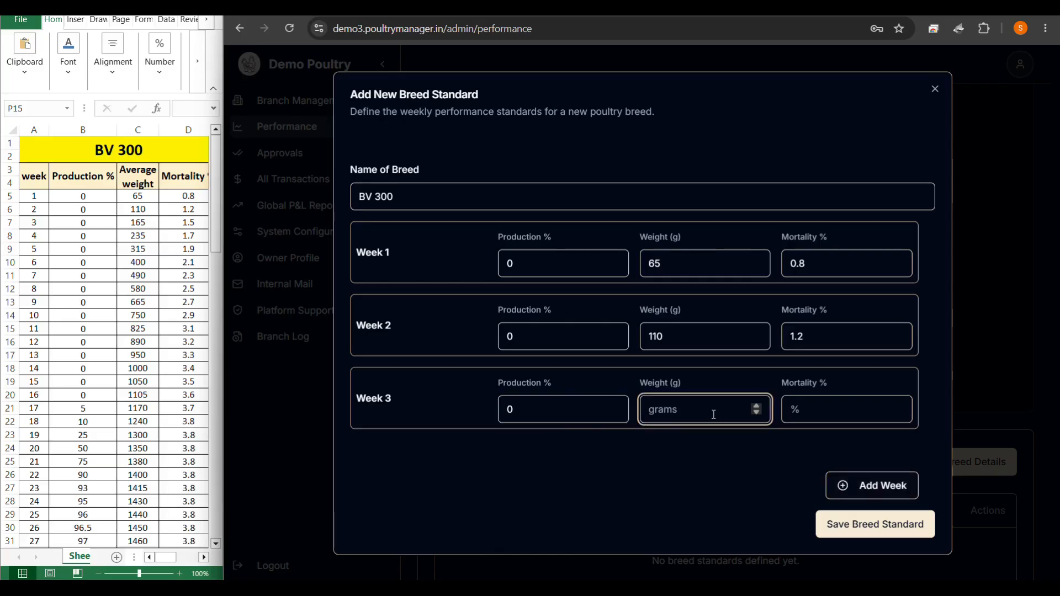
text(165)
click(818, 422)
text(1.)
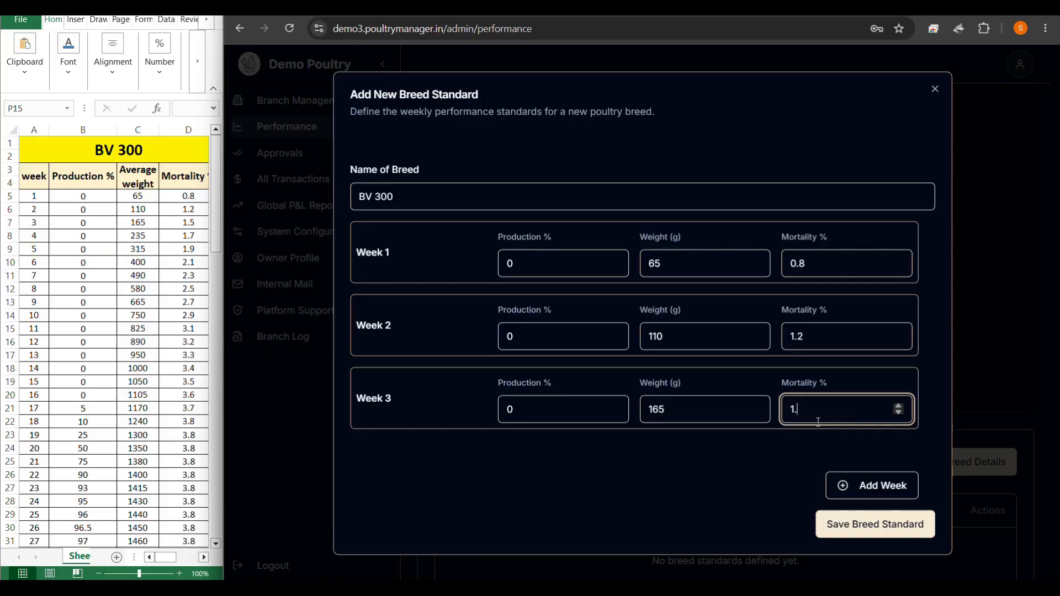
text(5)
click(873, 486)
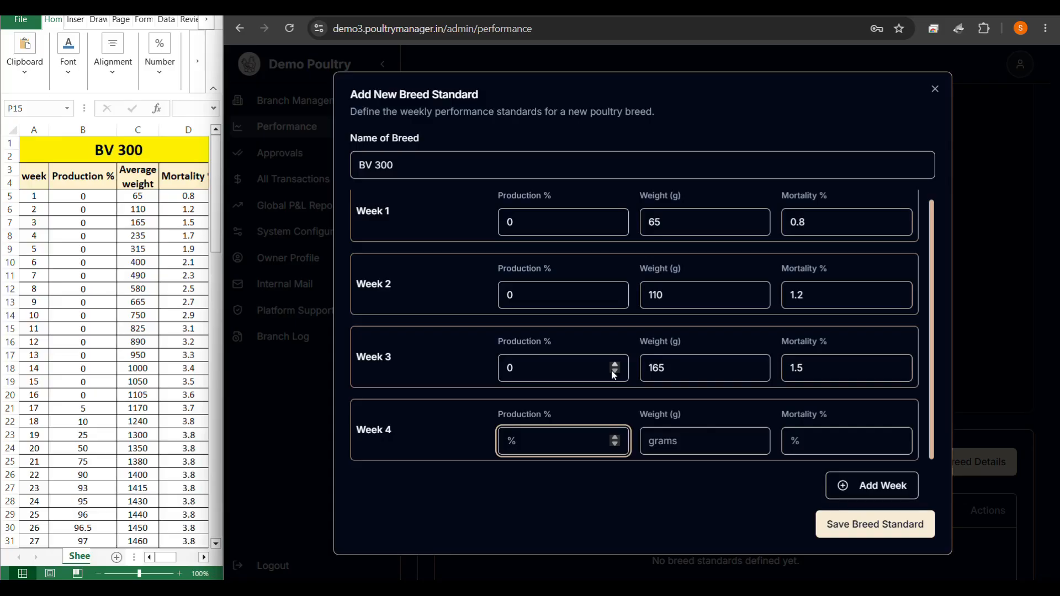
Fill Week 4 with 0% production, 235 g weight and 1.7% mortality.
text(0)
click(678, 441)
text(2)
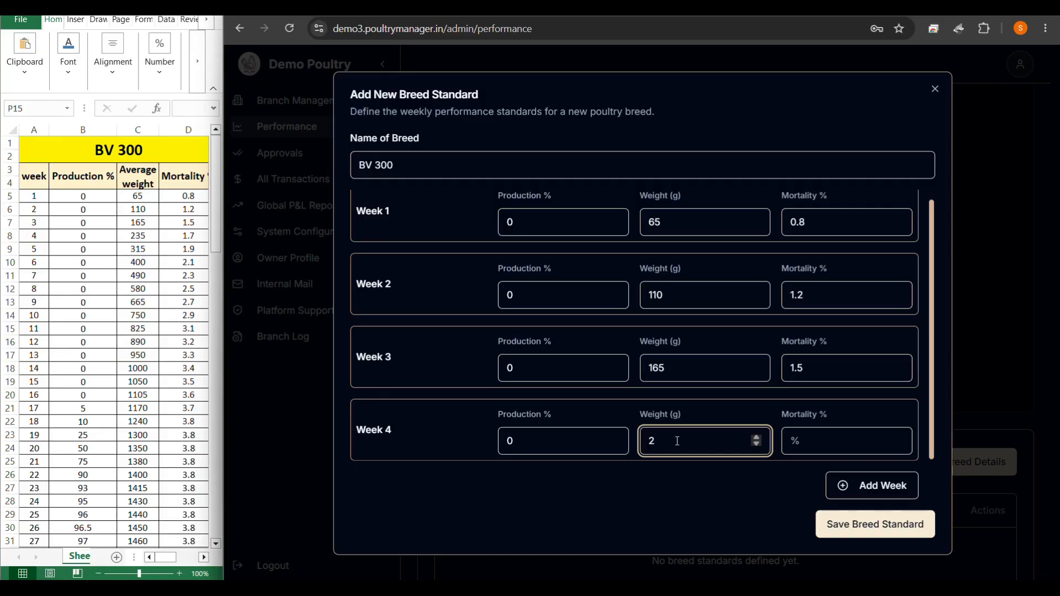
text(35)
click(808, 441)
text(1)
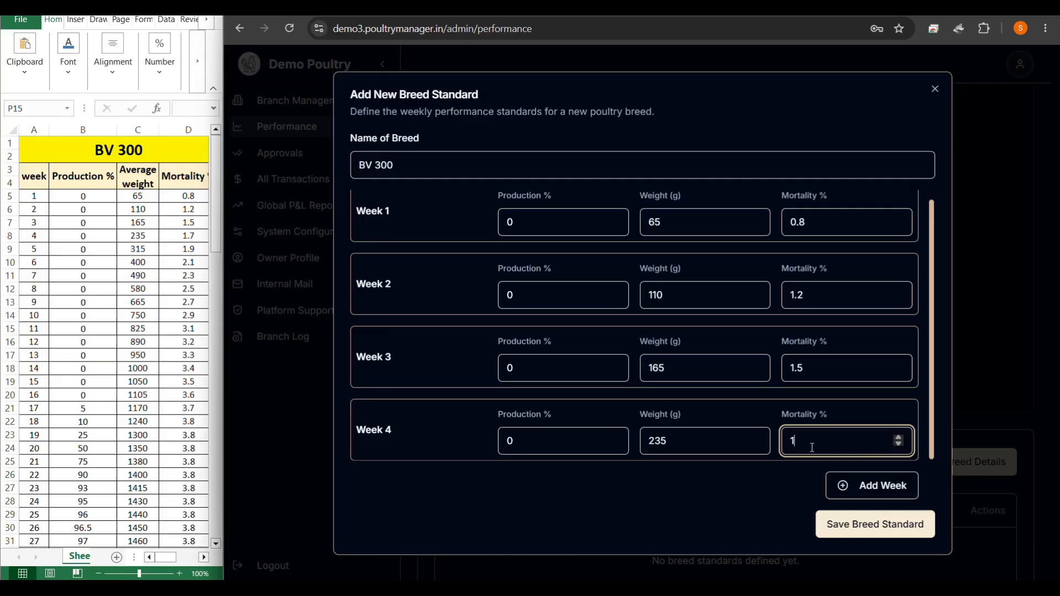
text(.7)
Add Week 5 at 0%, 315 g, 1.9% mortality and save the BV 300 standard.
click(851, 480)
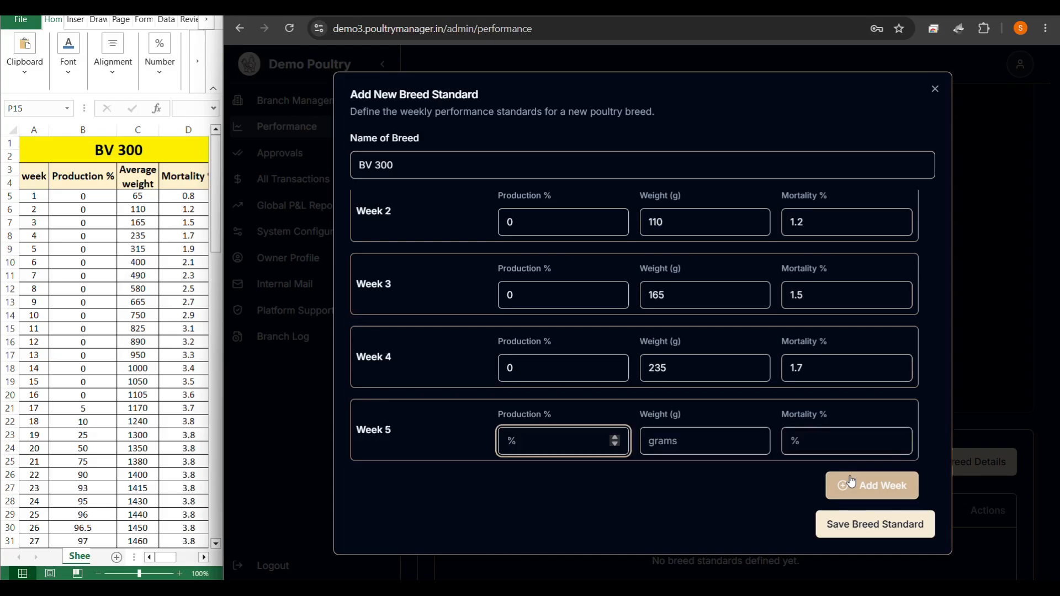
text(0)
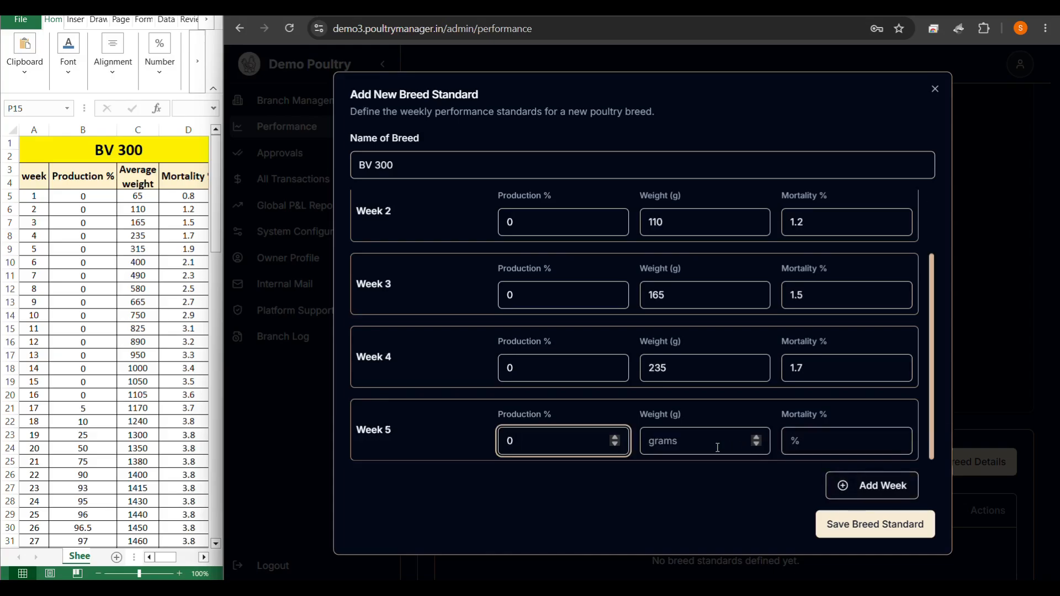
click(695, 440)
text(315)
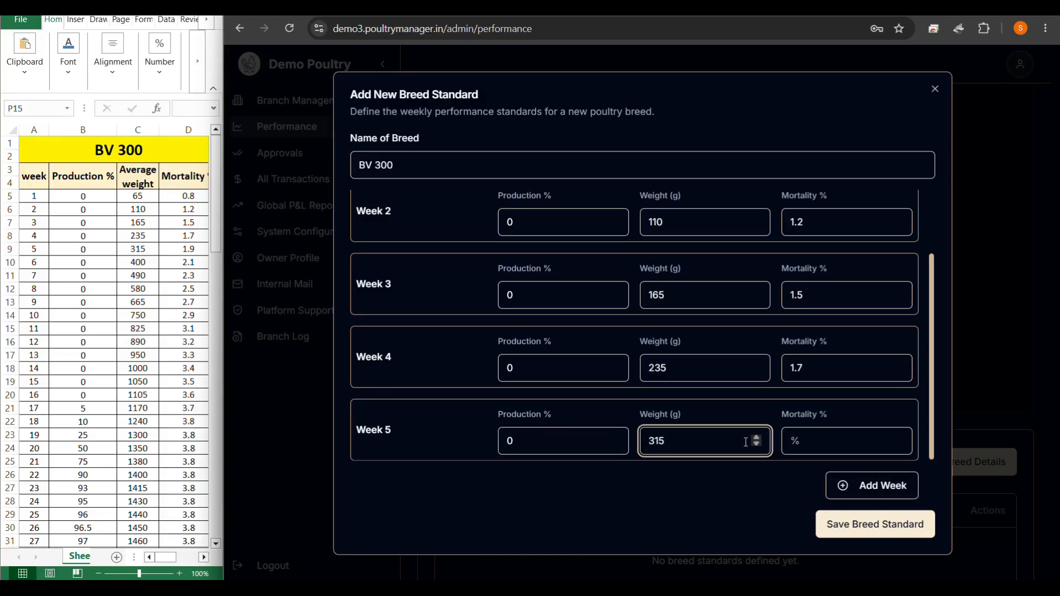
click(805, 445)
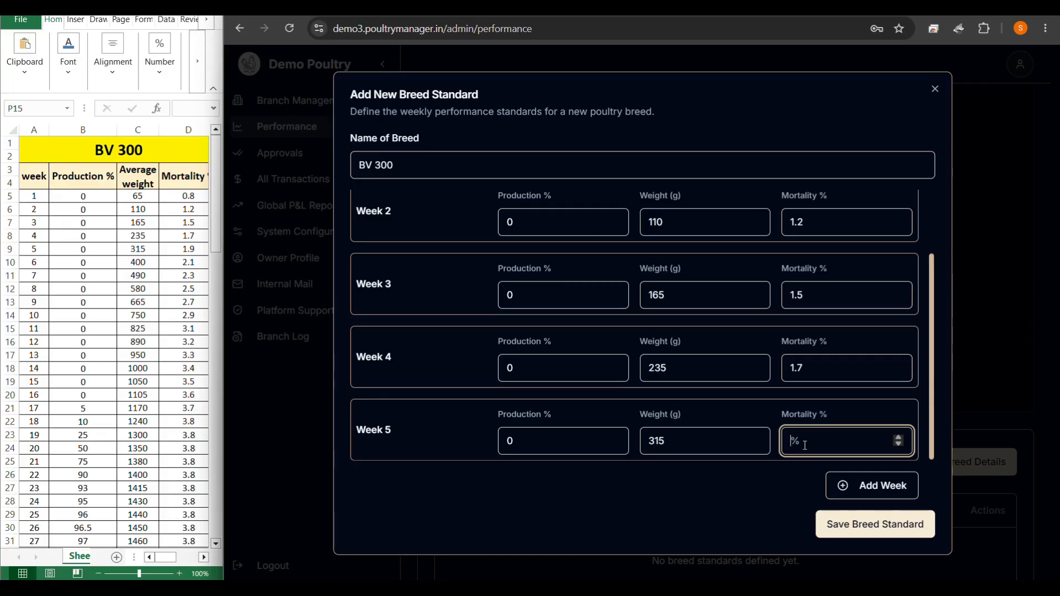
text(1.9)
click(215, 236)
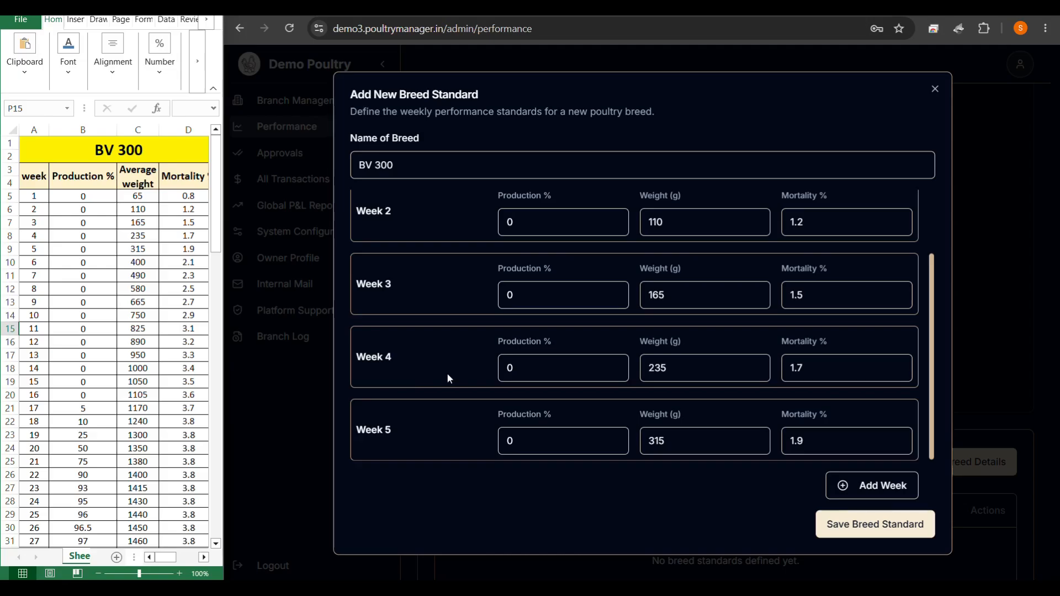
click(840, 522)
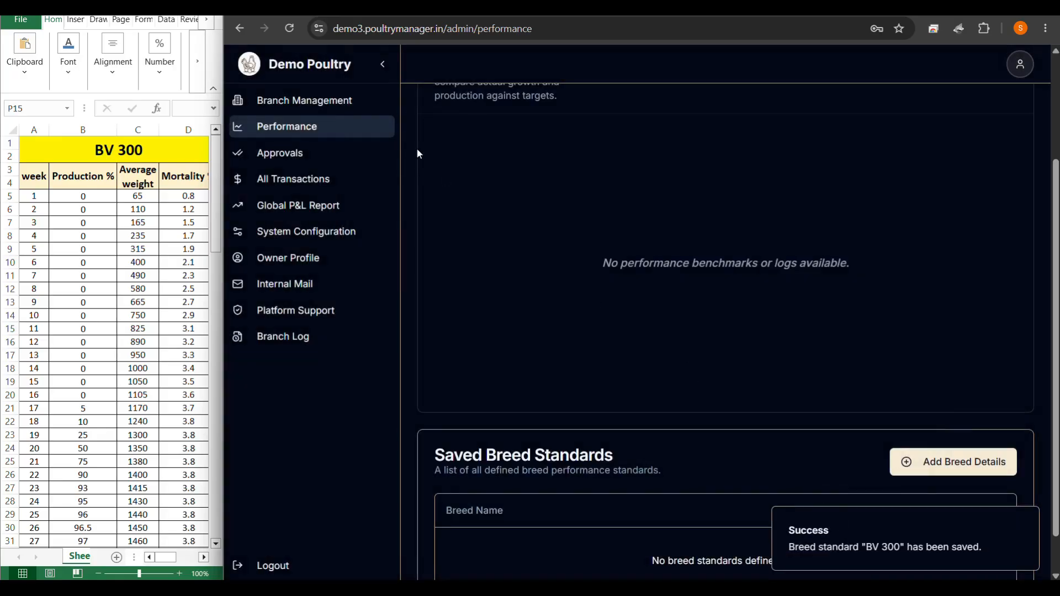
Dismiss the success message, minimise the spreadsheet and maximise the browser window.
click(290, 28)
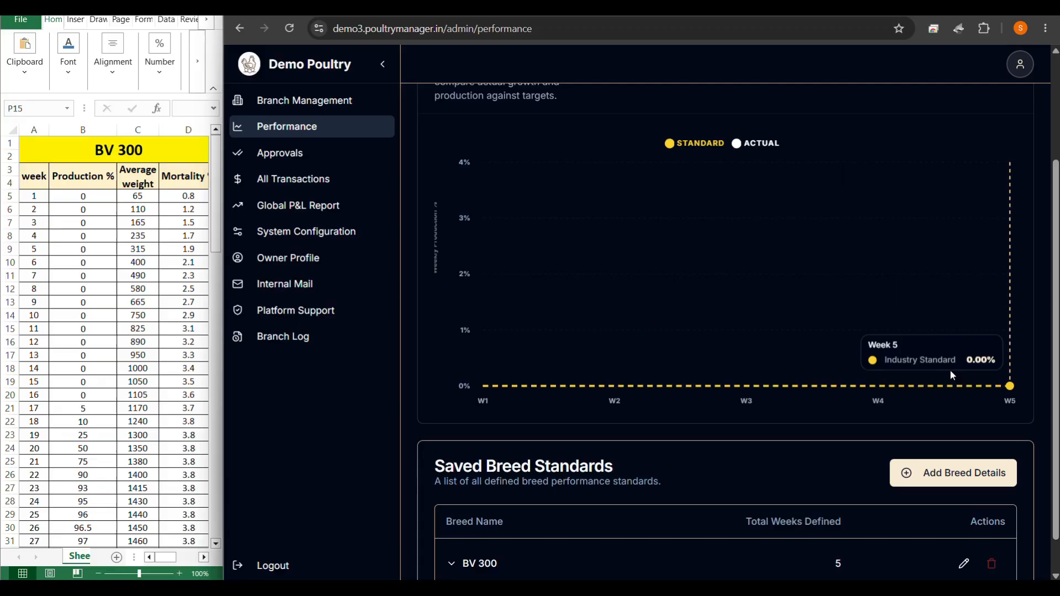
click(210, 5)
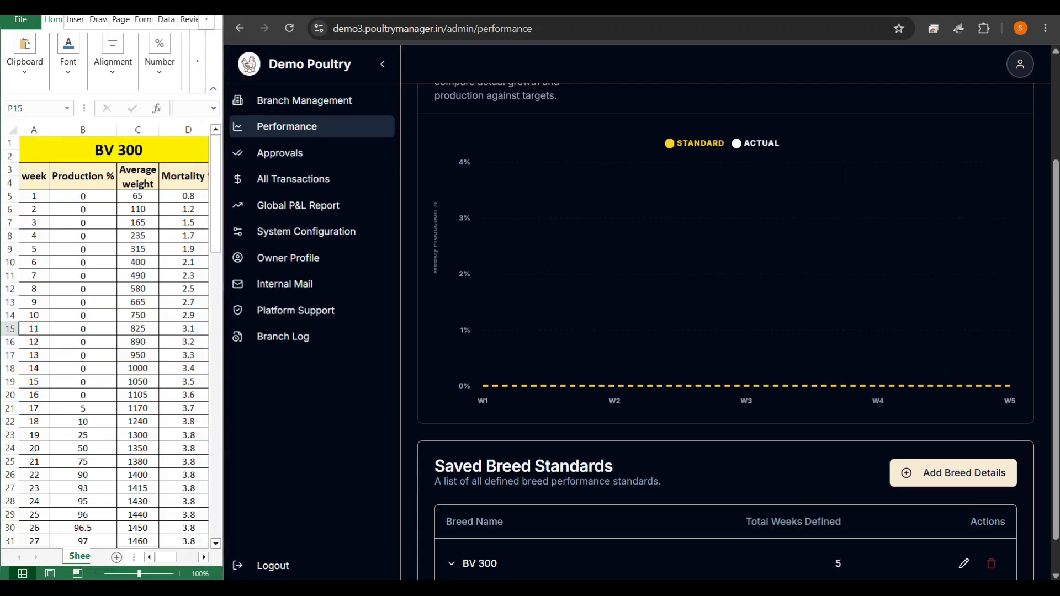
click(1013, 7)
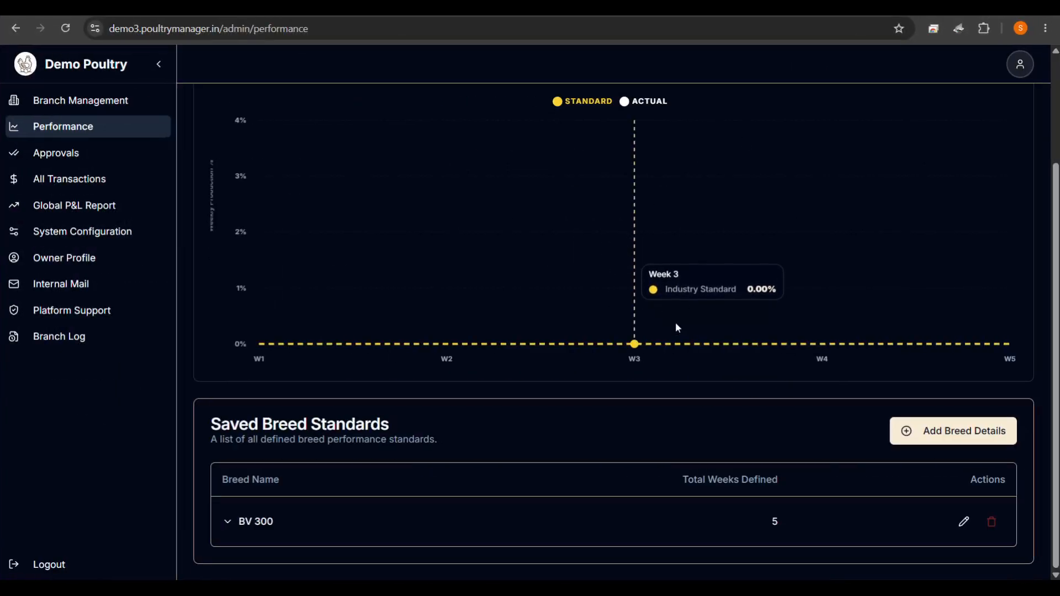
scroll(687, 403, up, 3)
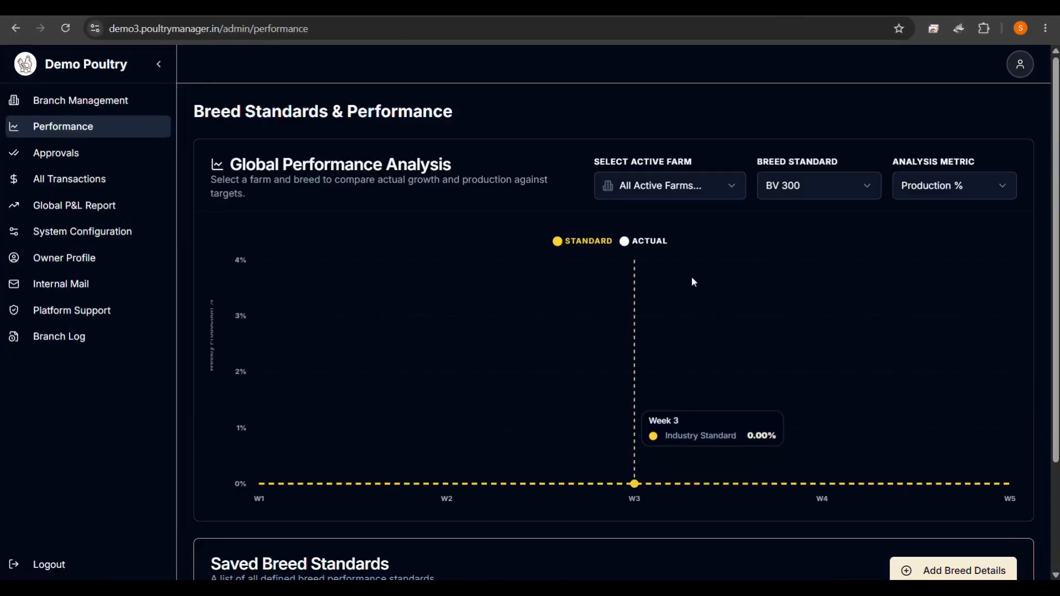
Chart BV 300 performance by Mortality %, then Body Weight, then go to Branch Management.
click(682, 188)
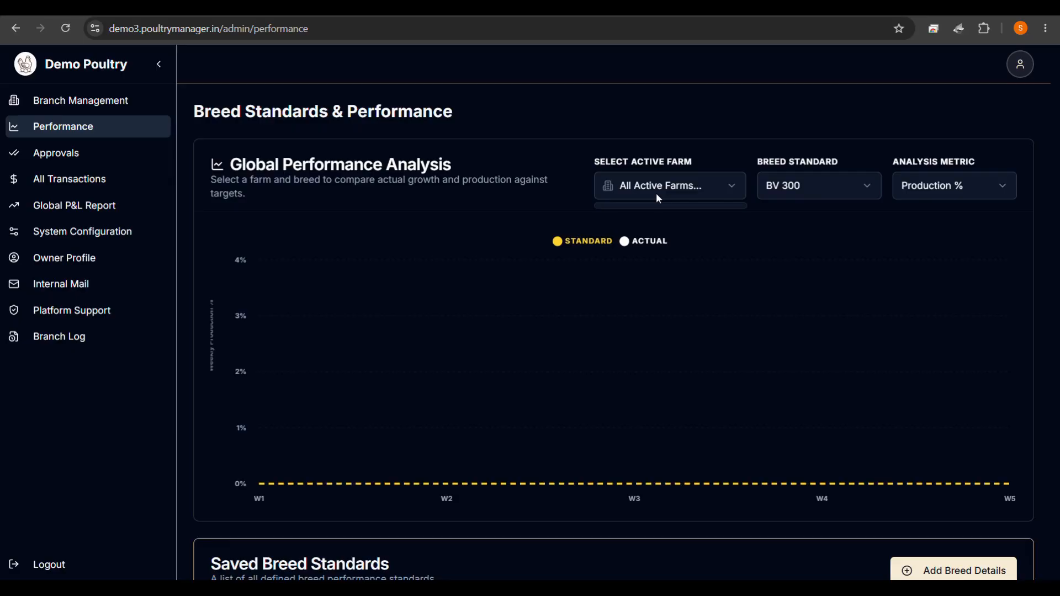
click(711, 297)
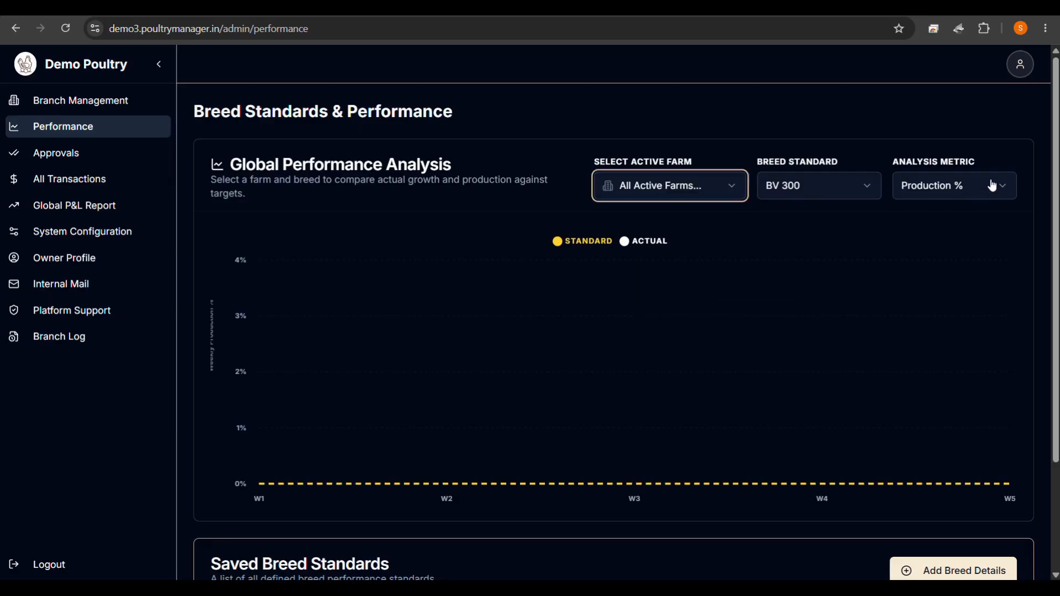
click(970, 189)
click(939, 239)
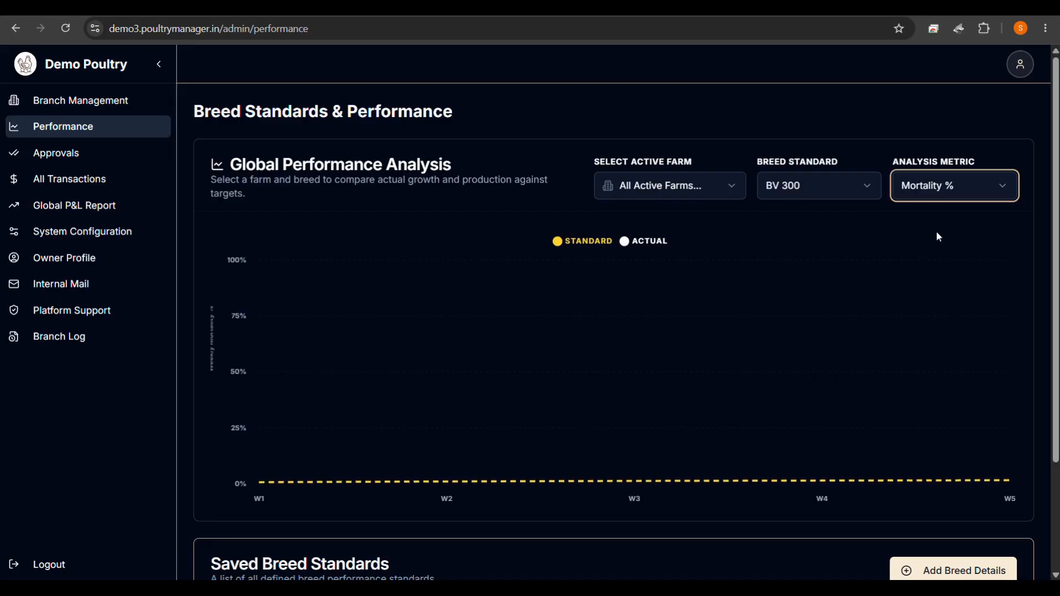
click(969, 202)
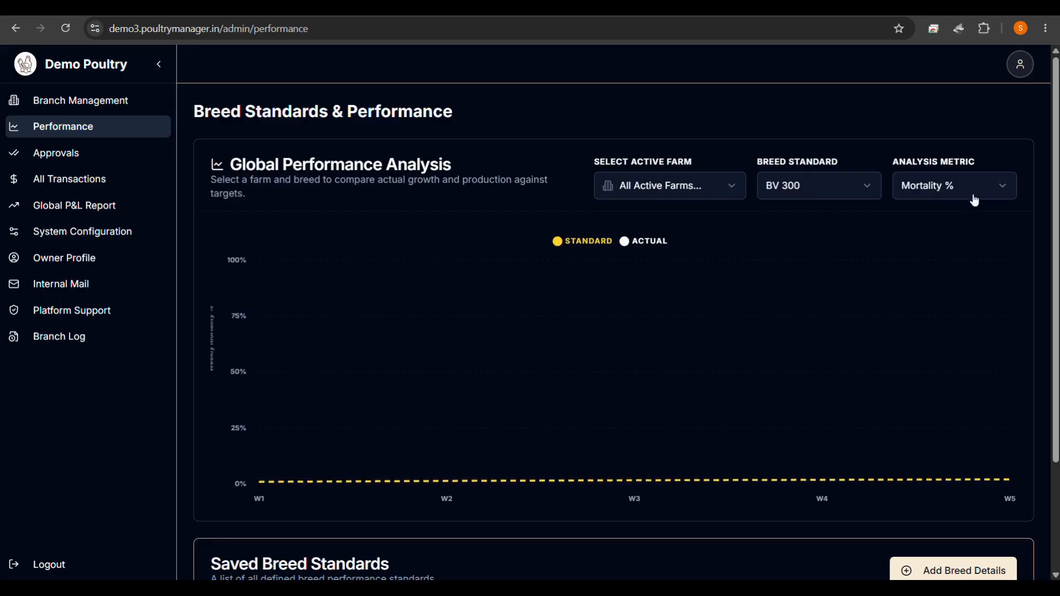
click(973, 191)
click(941, 262)
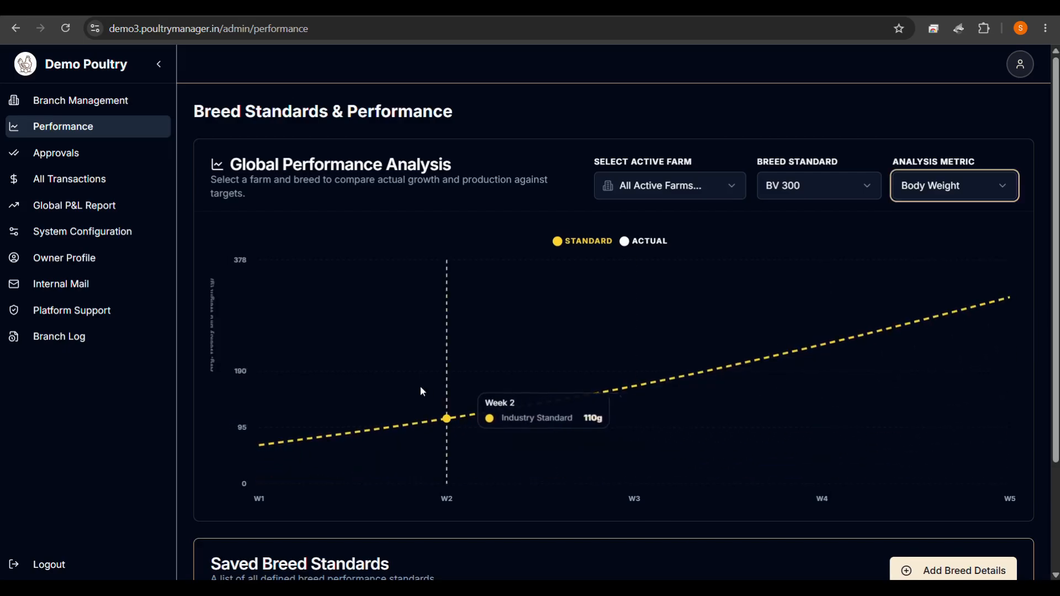
click(93, 106)
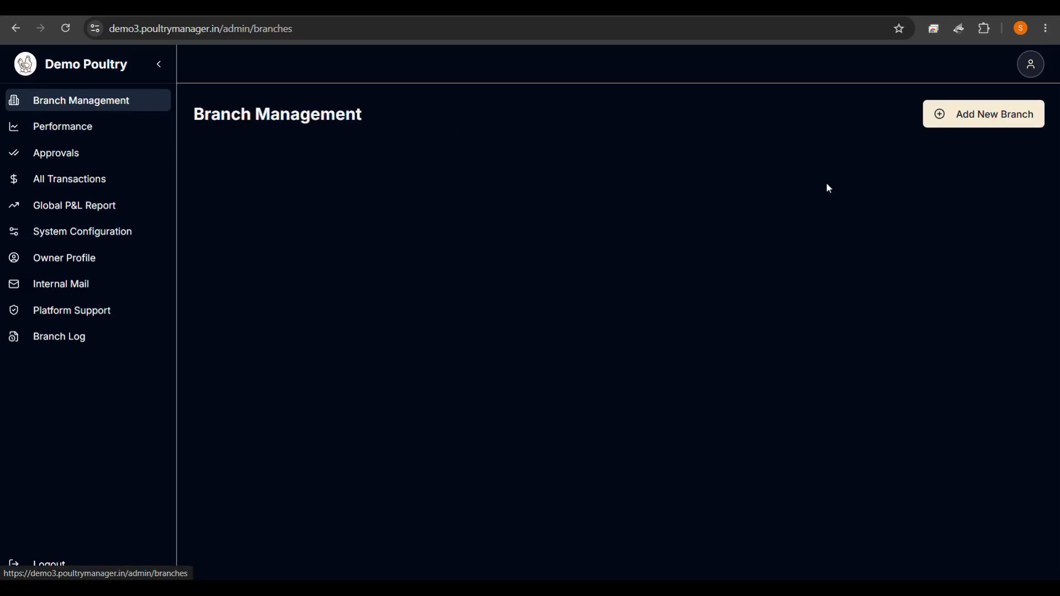
Start a new branch named Mugalkhod and enter its three-line postal address.
click(975, 110)
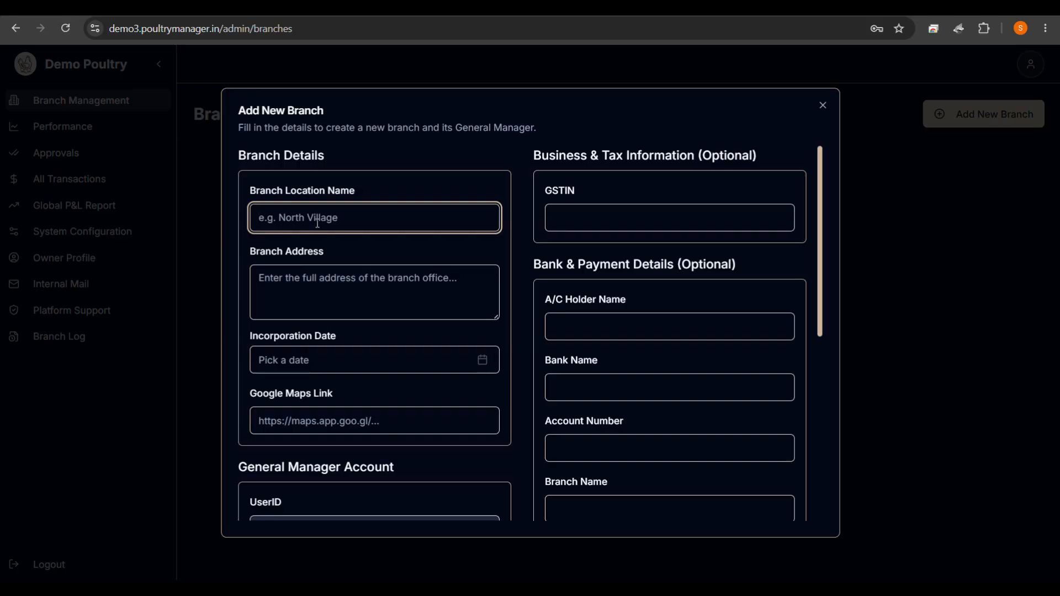
text(Mugalkhod)
click(300, 277)
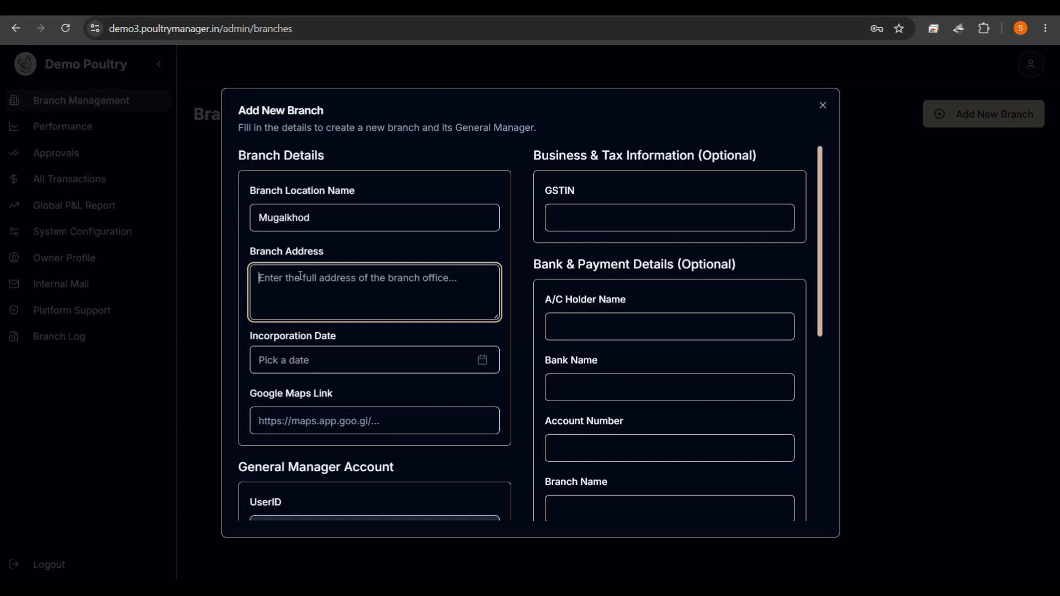
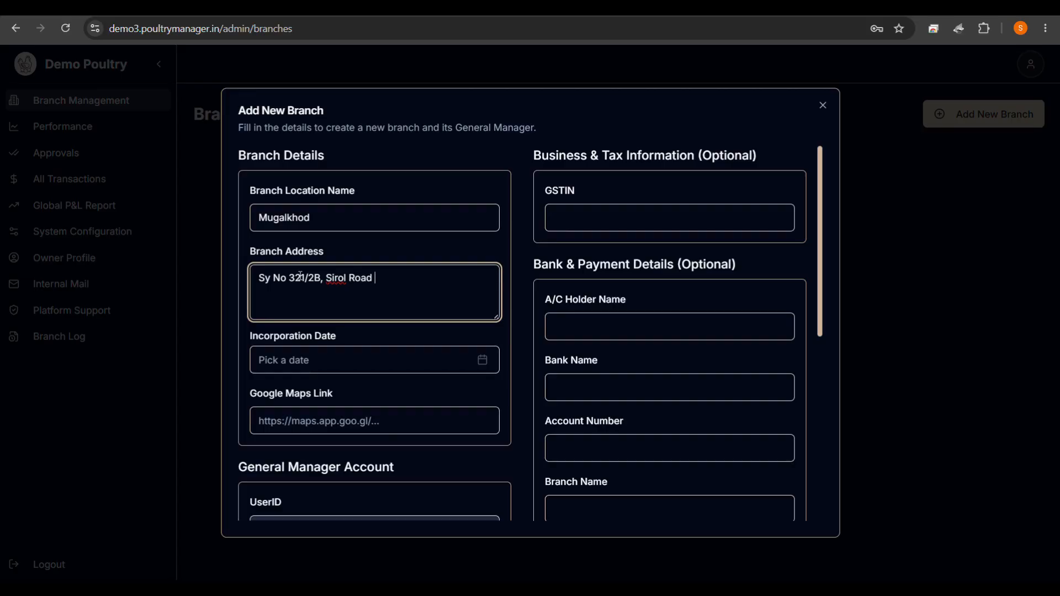
key(Return)
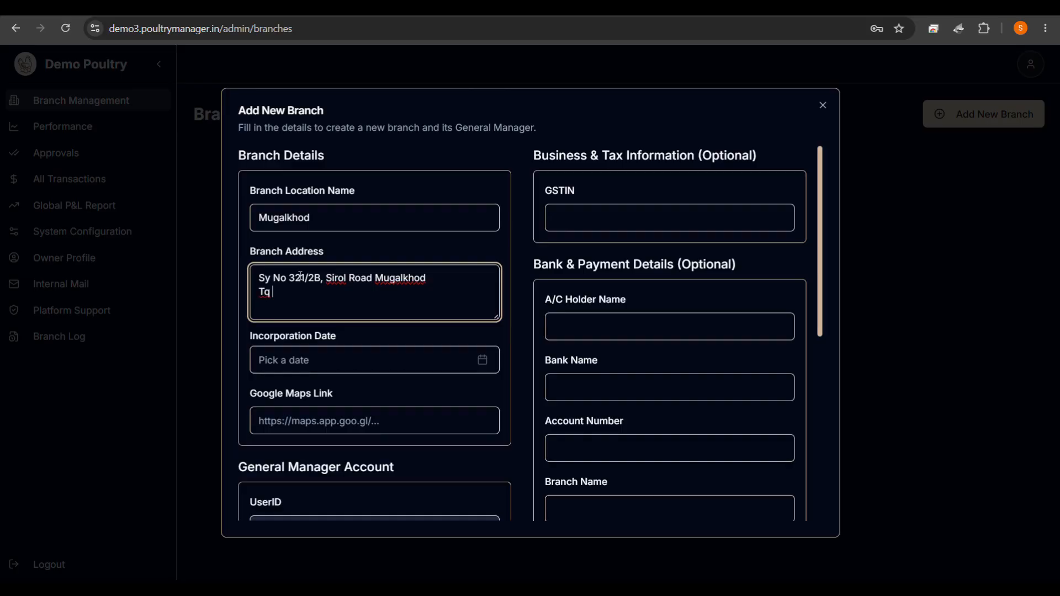
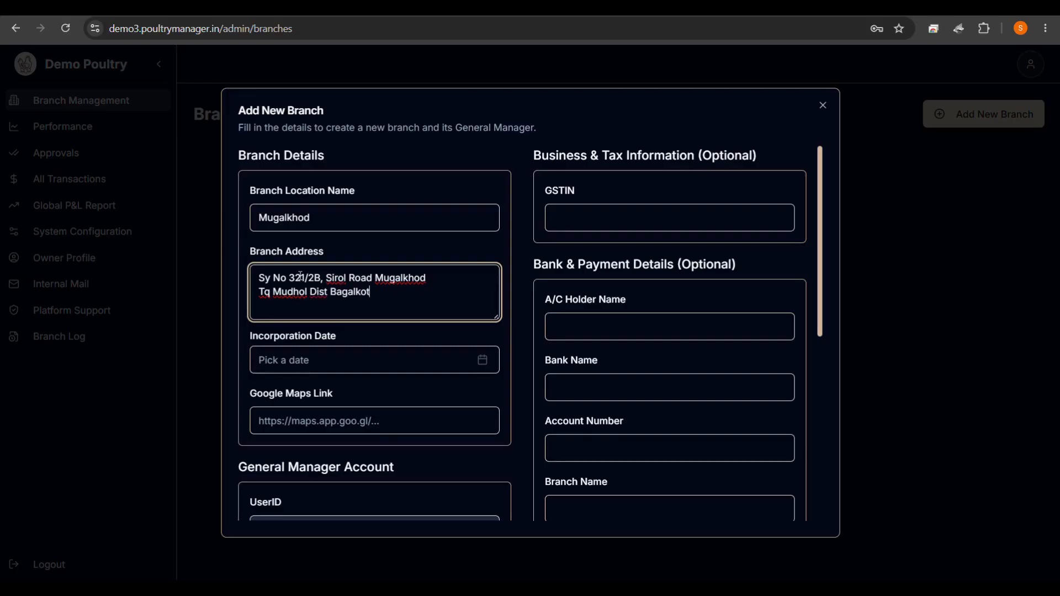
key(Return)
click(340, 374)
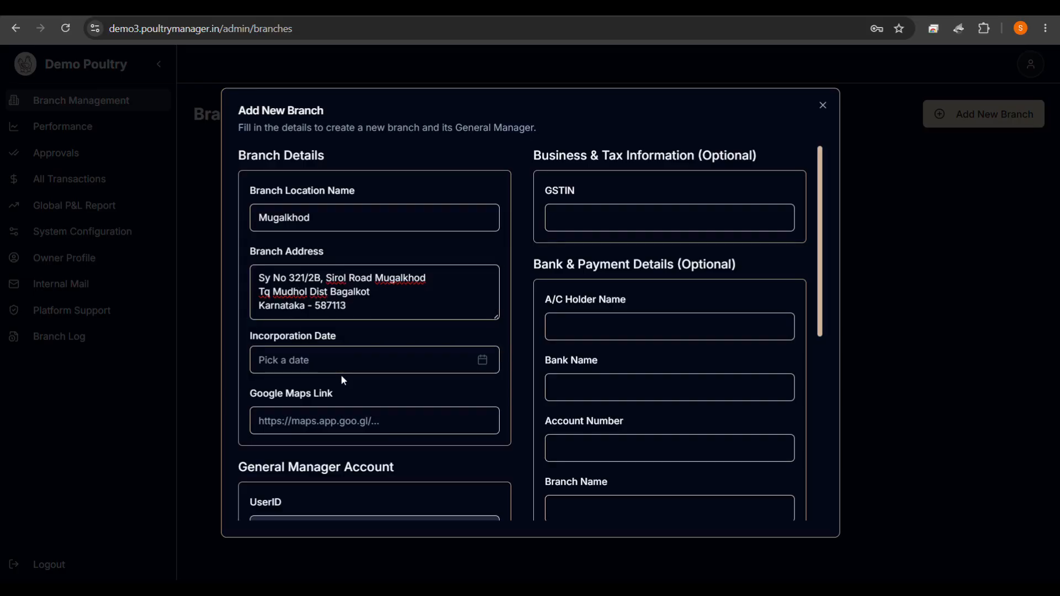
Set the incorporation date to June 1, 2026, then open a new browser tab.
click(397, 364)
click(270, 119)
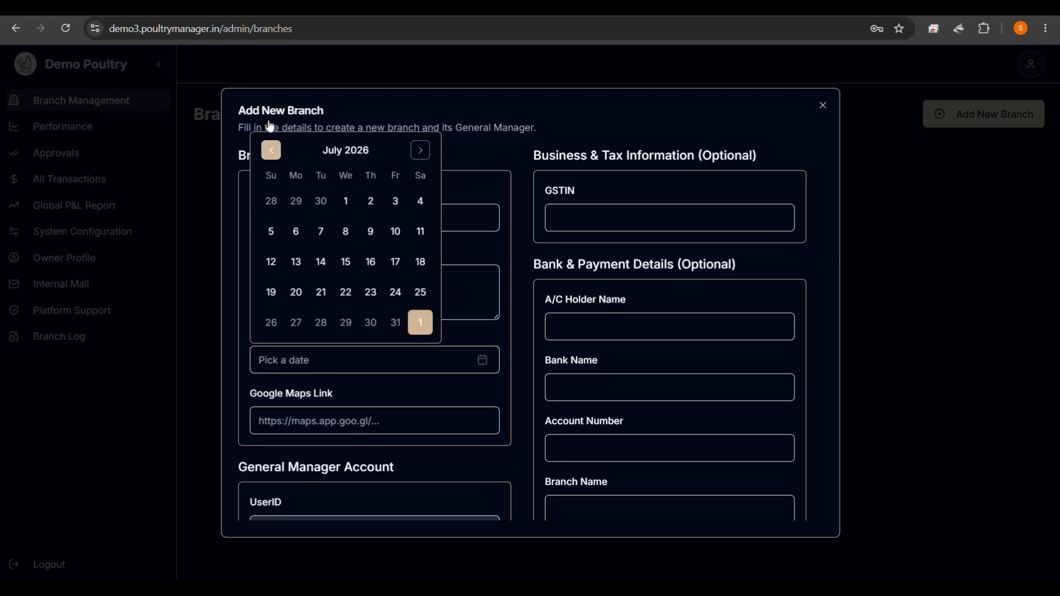
click(273, 152)
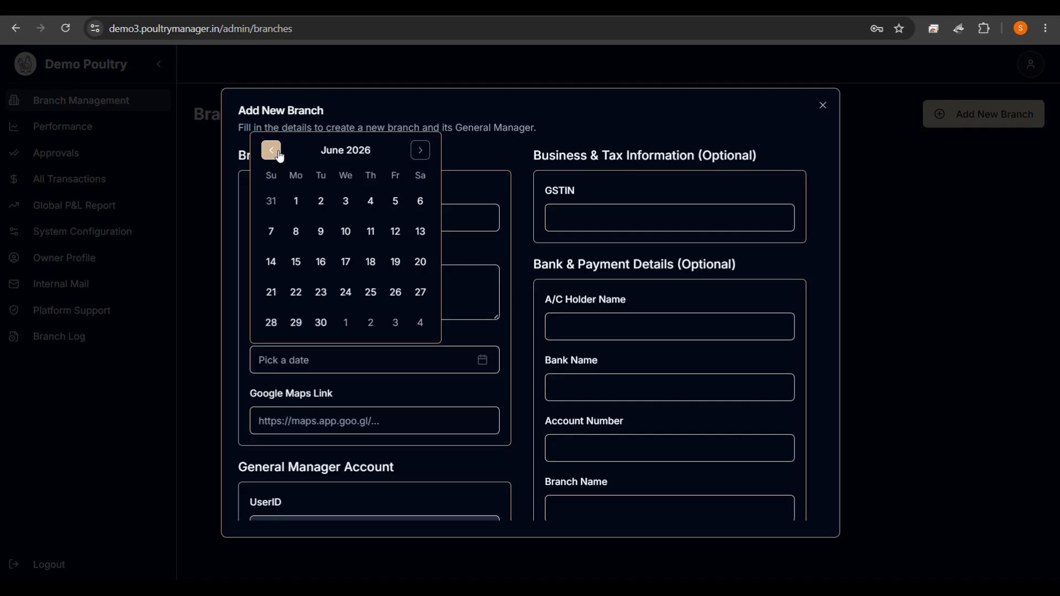
click(296, 201)
click(312, 409)
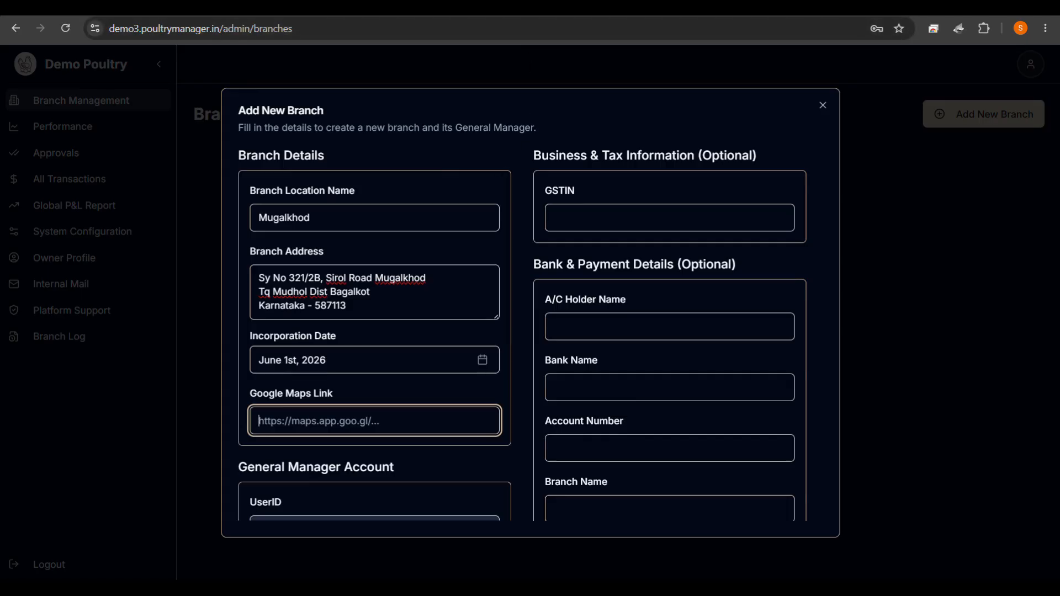
key(ctrl+t)
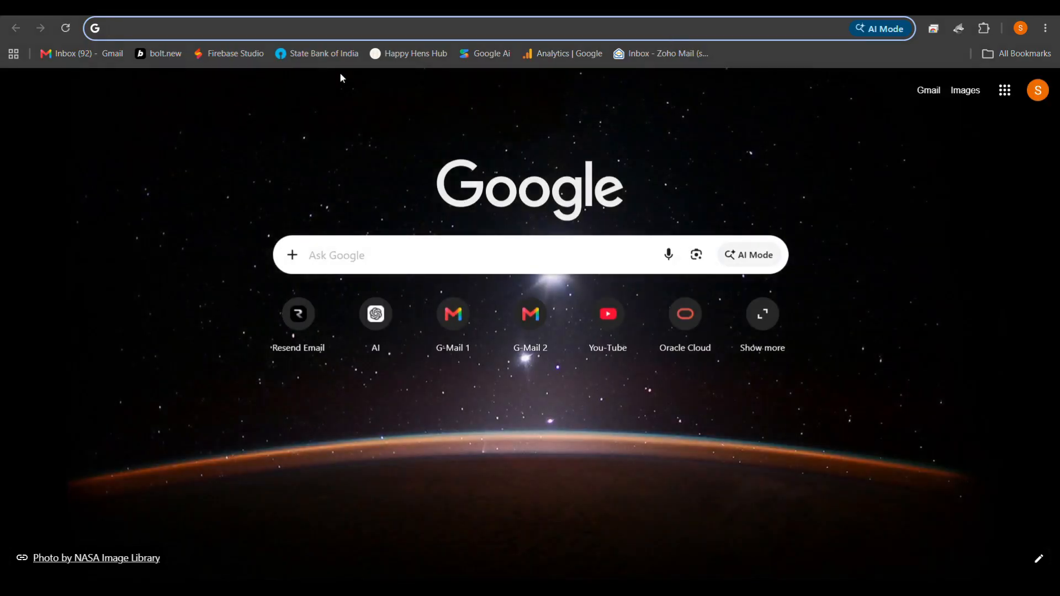
Search Google for 'happyhenshub map' and open Happy Hen's Hub in Google Maps.
click(313, 21)
text(pou)
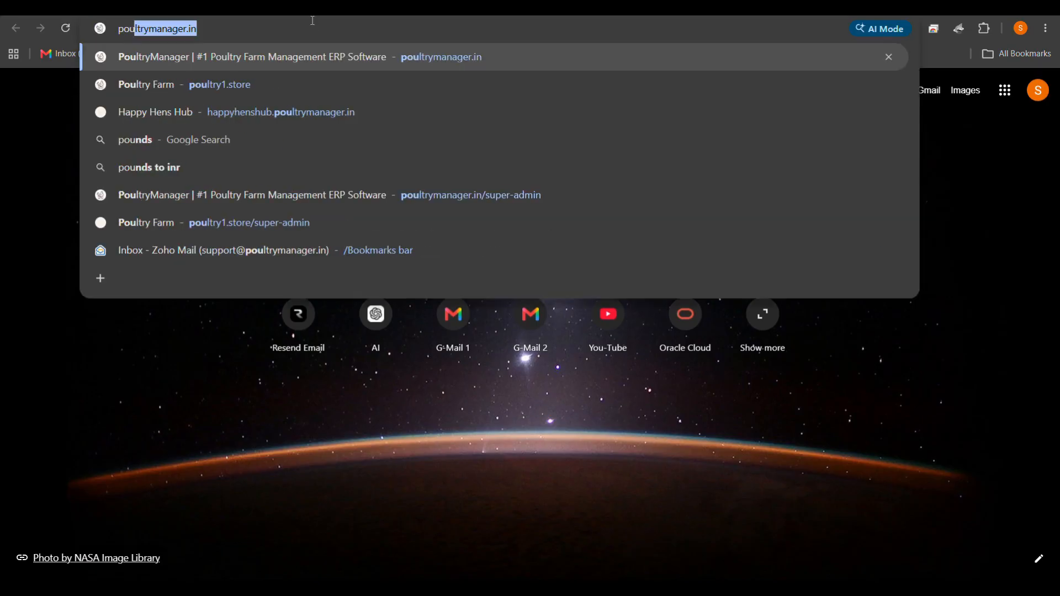
text(l)
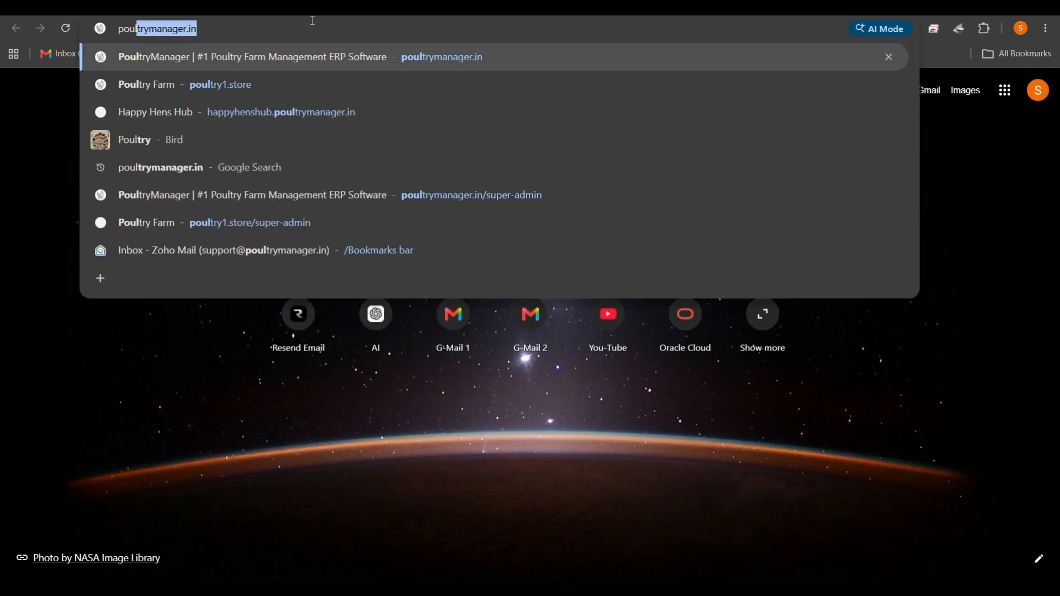
key(BackSpace)
key(BackSpace)
key(BackSpace)
key(BackSpace)
key(BackSpace)
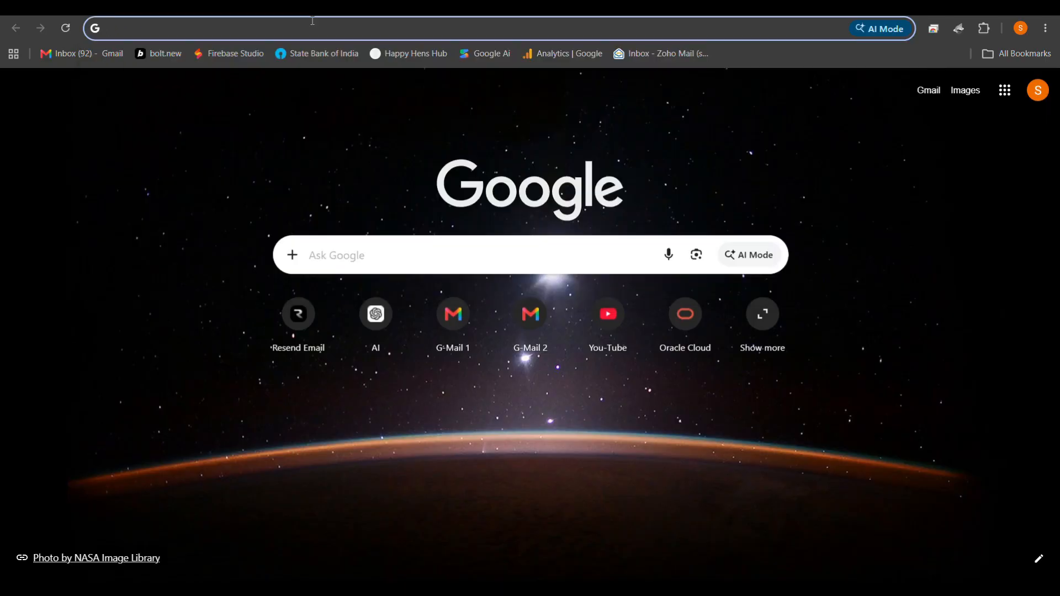
text(happy)
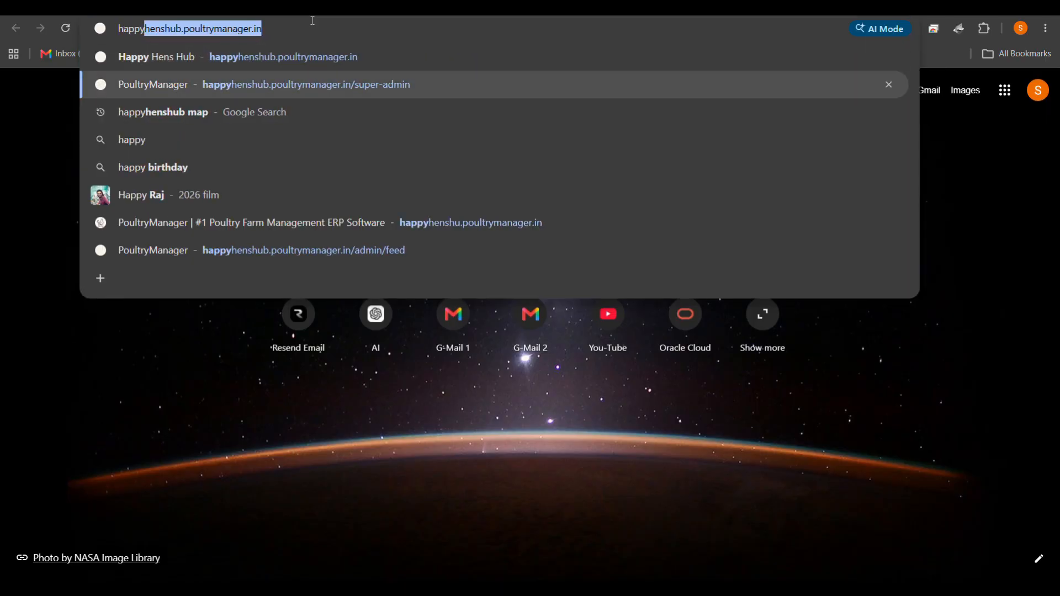
key(Down)
key(Down)
key(Return)
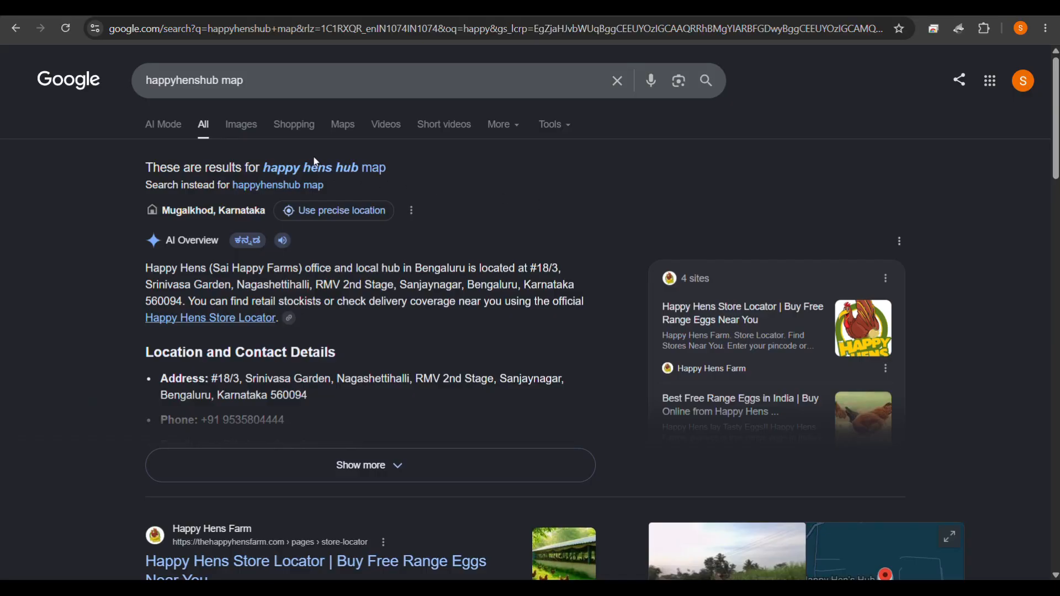
click(348, 135)
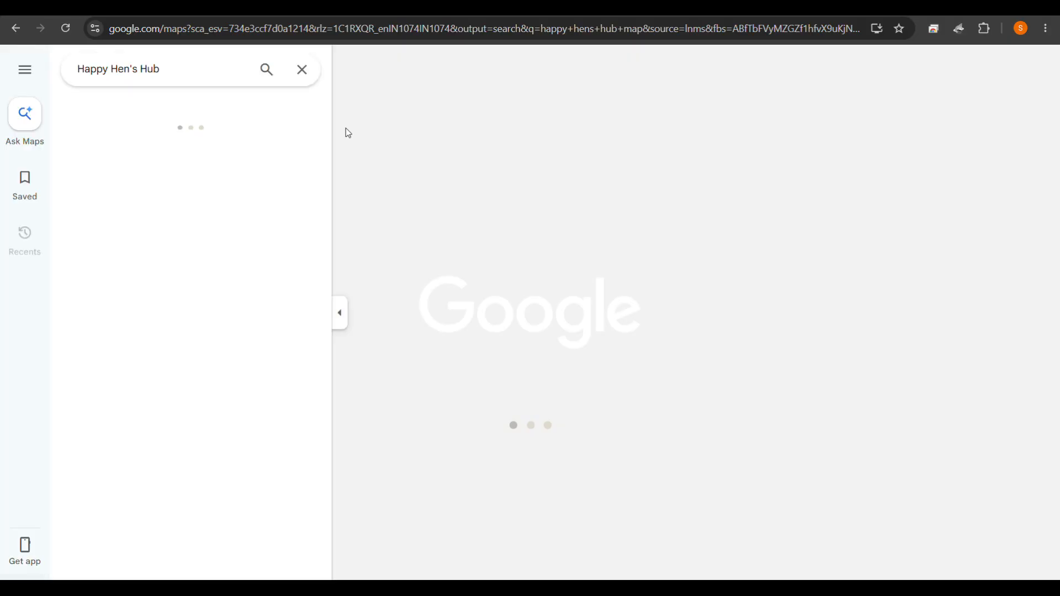
Copy Happy Hen's Hub's Google Maps share link and return to the PoultryManager tab.
scroll(232, 272, down, 3)
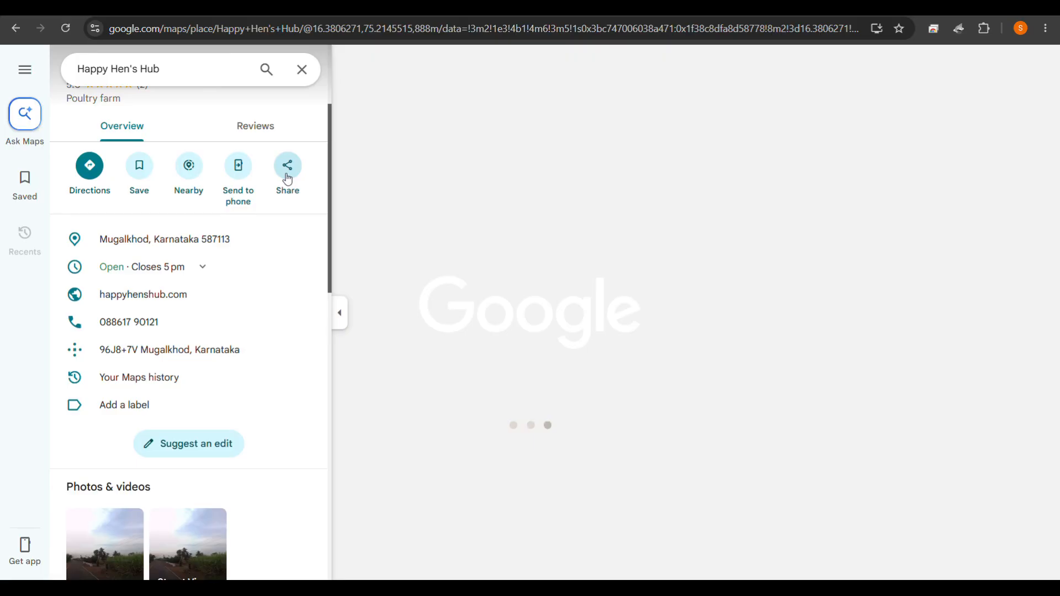
click(288, 178)
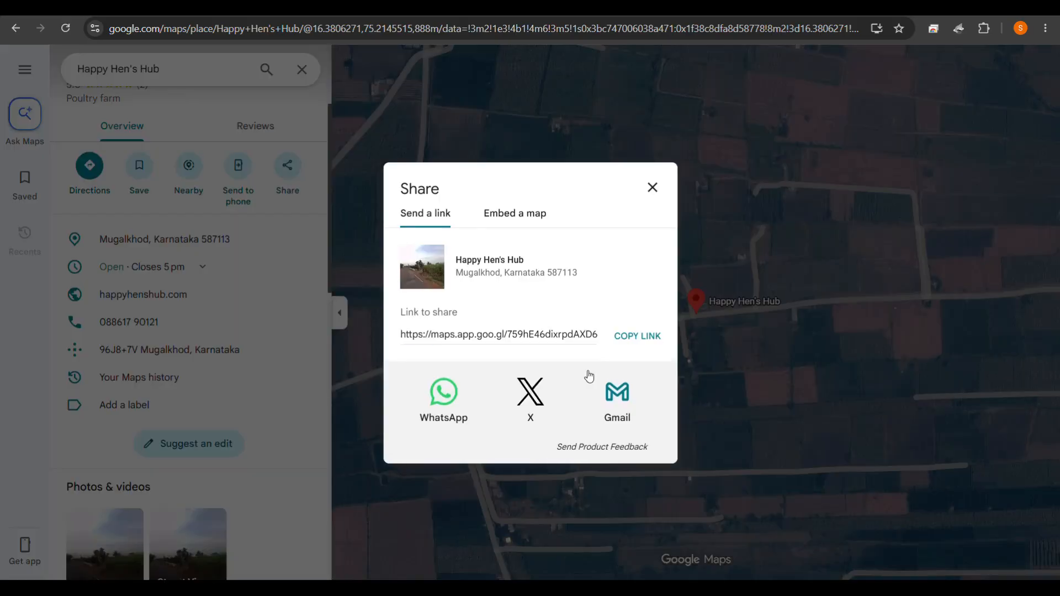
click(628, 338)
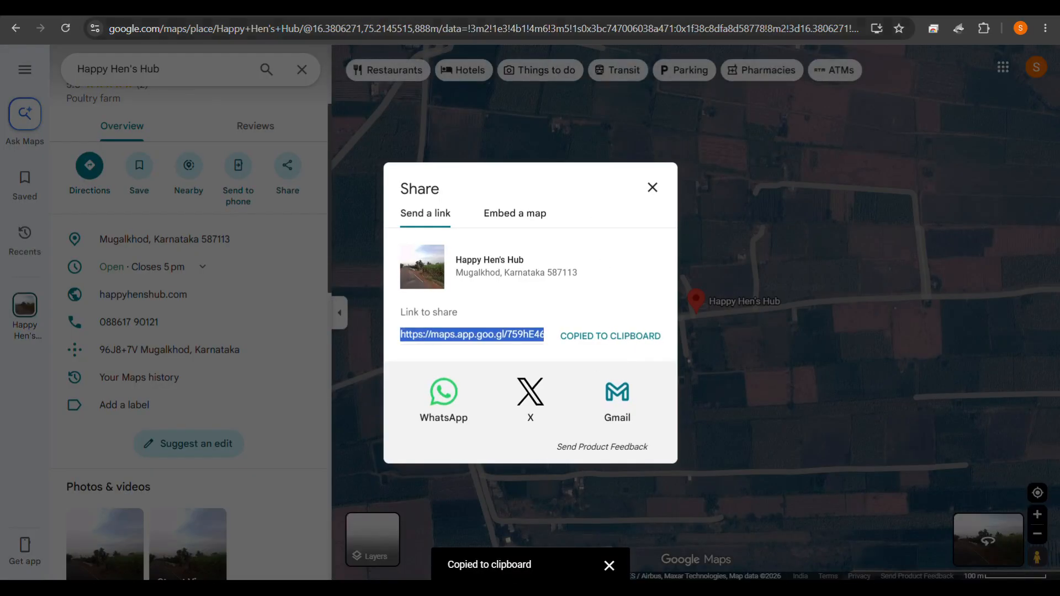
click(390, 7)
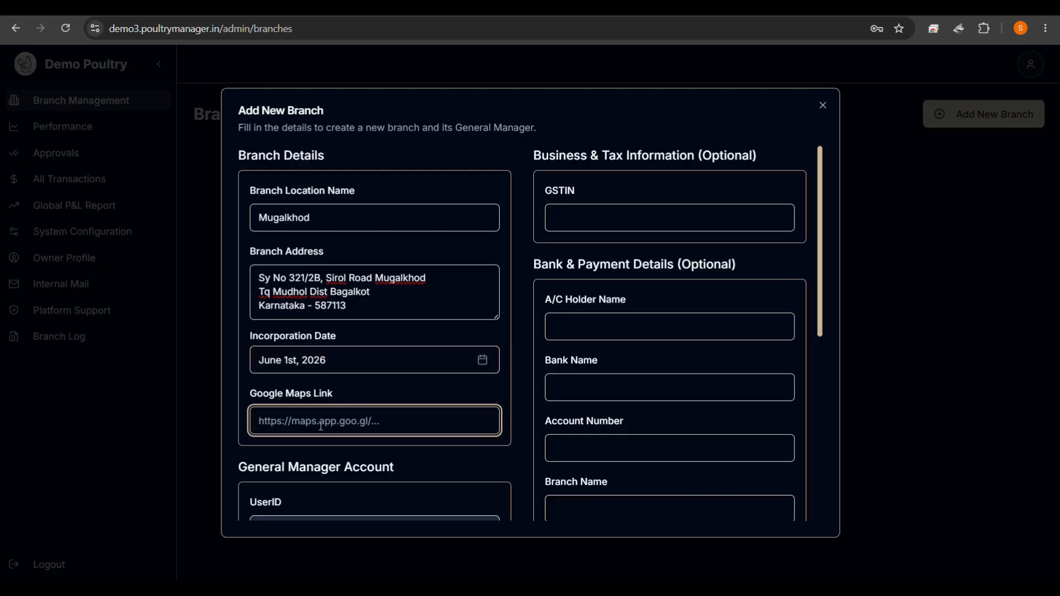
Paste the Happy Hen's Hub share link into the Google Maps Link field.
key(ctrl+v)
click(442, 465)
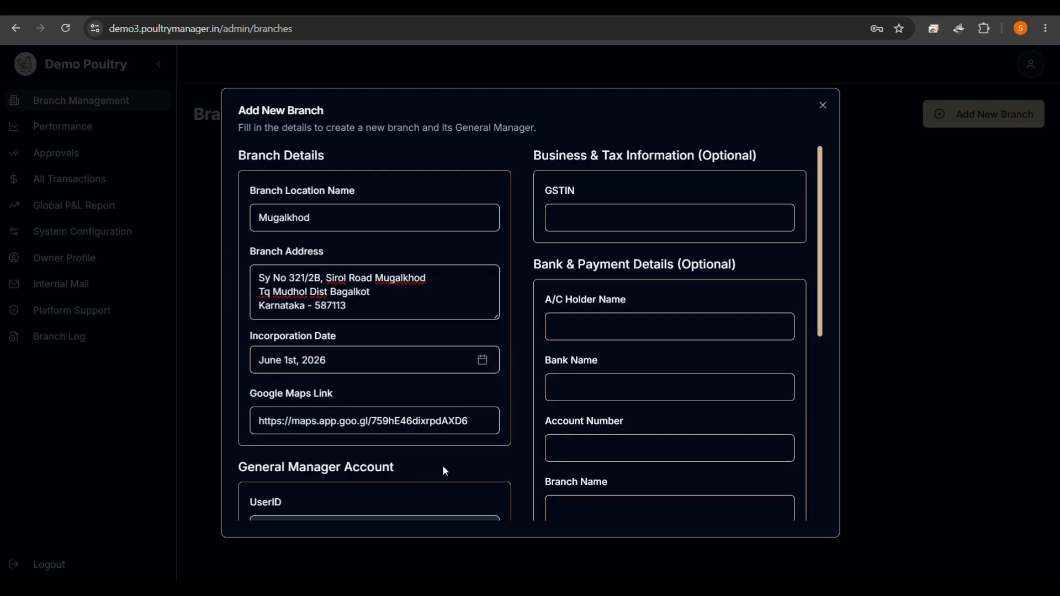
scroll(443, 465, down, 2)
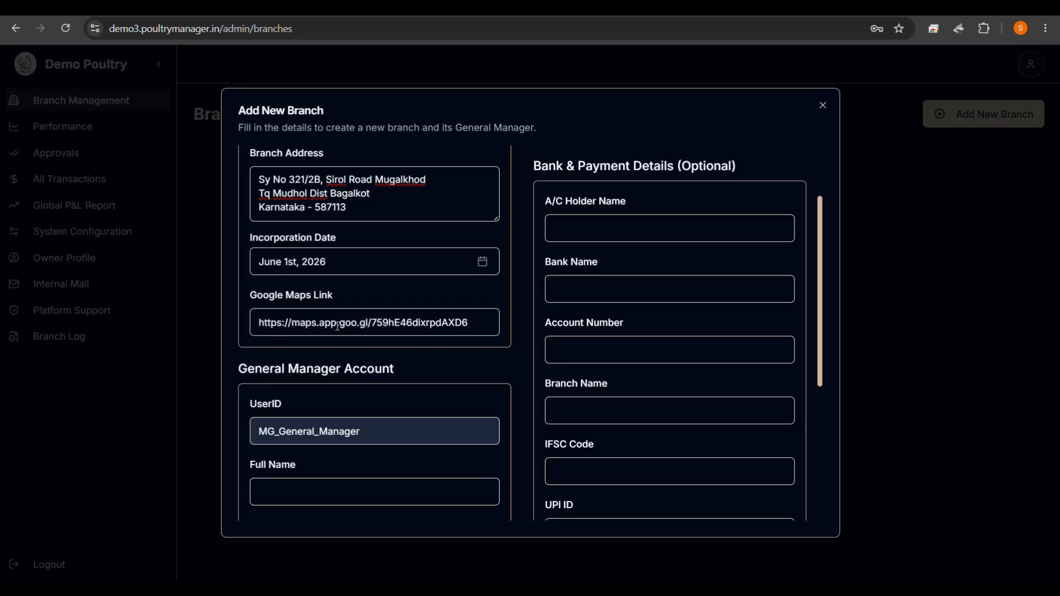
scroll(338, 327, down, 1)
scroll(334, 331, down, 2)
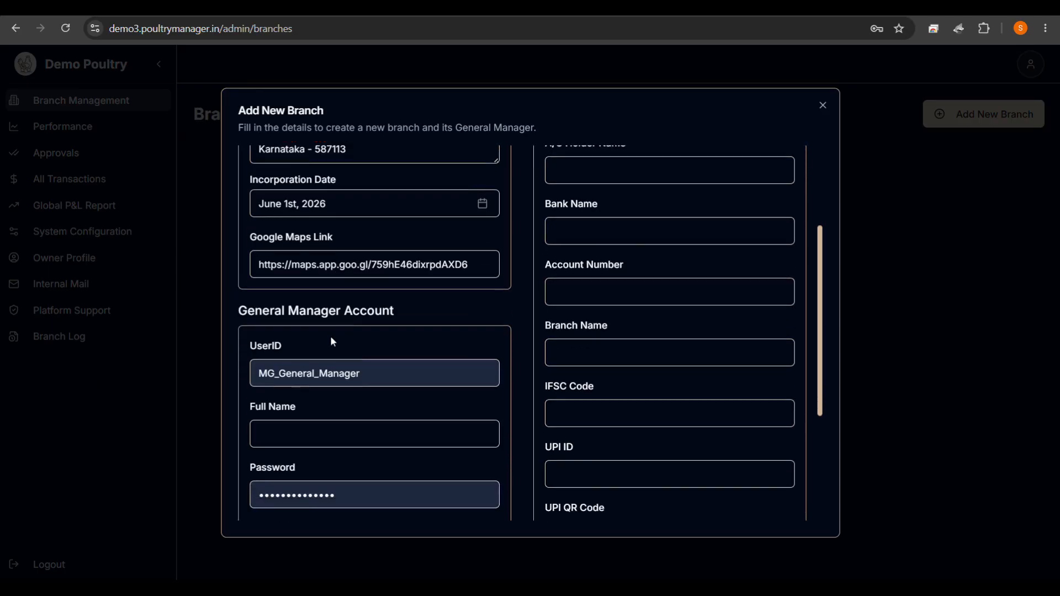
scroll(314, 335, down, 1)
scroll(313, 334, up, 5)
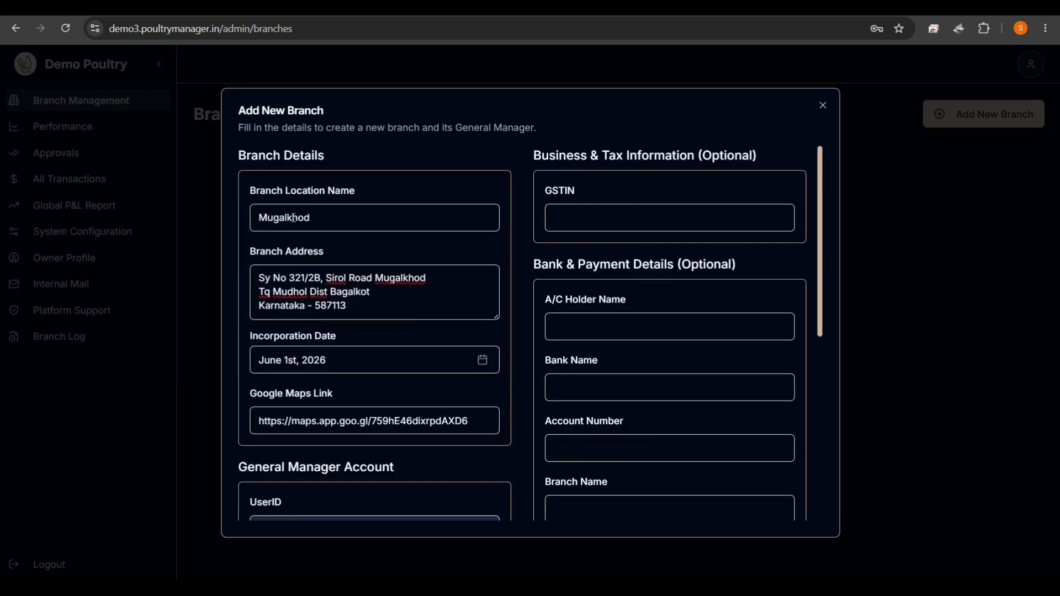
scroll(315, 232, down, 5)
scroll(323, 304, down, 1)
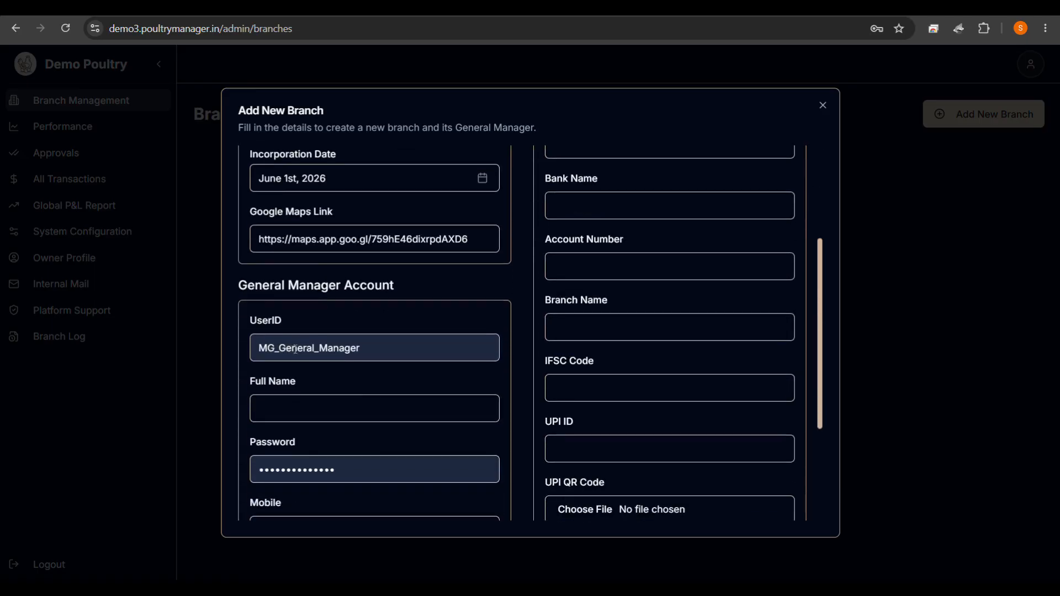
scroll(359, 338, down, 2)
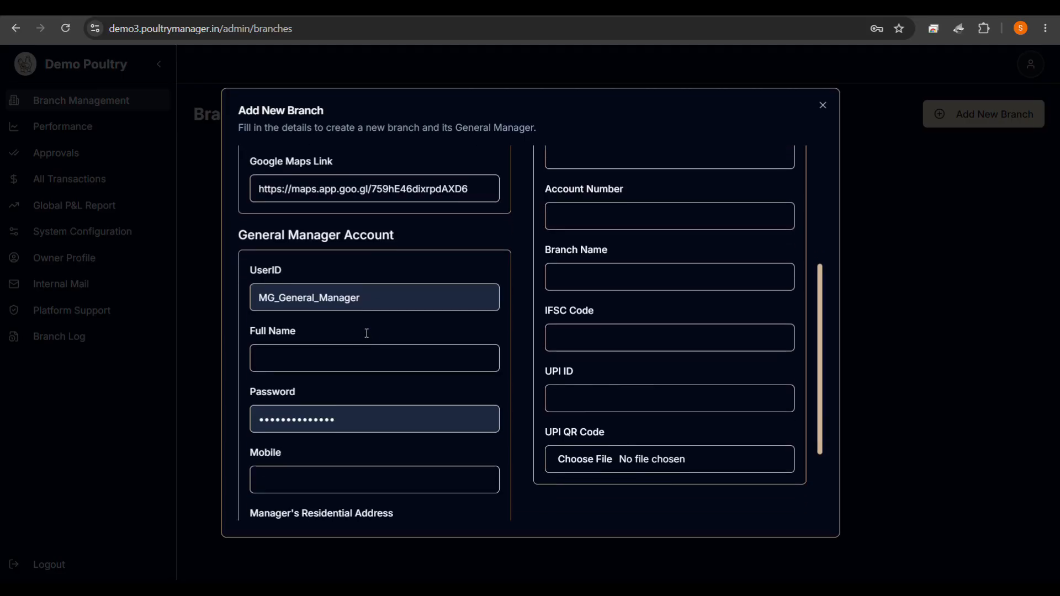
Fill the General Manager account: full name Demo, new password, mobile number, residential address demo.
click(328, 352)
text(Demo)
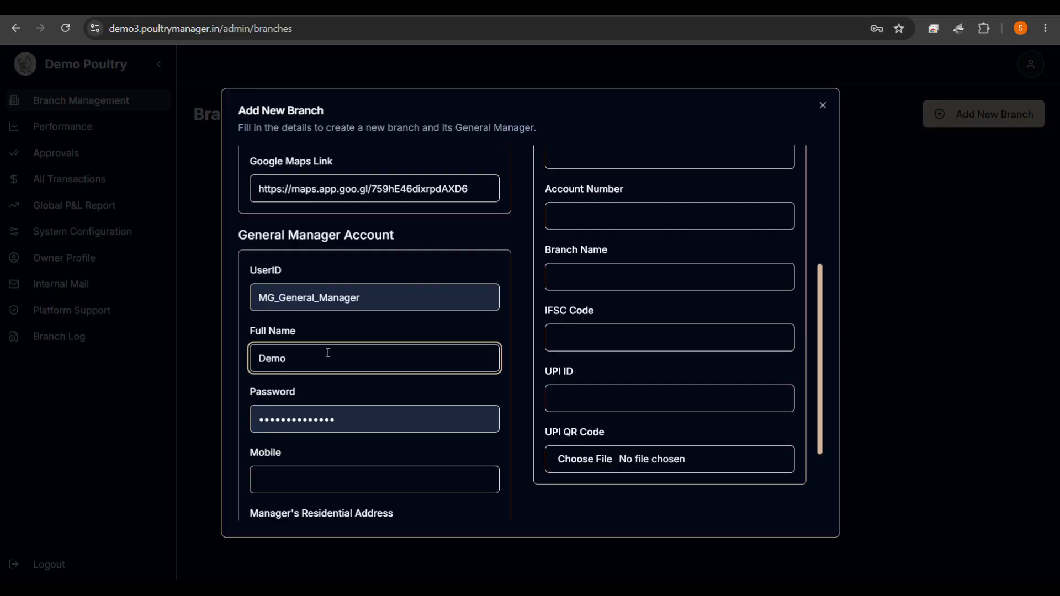
click(339, 428)
drag(356, 420, 236, 421)
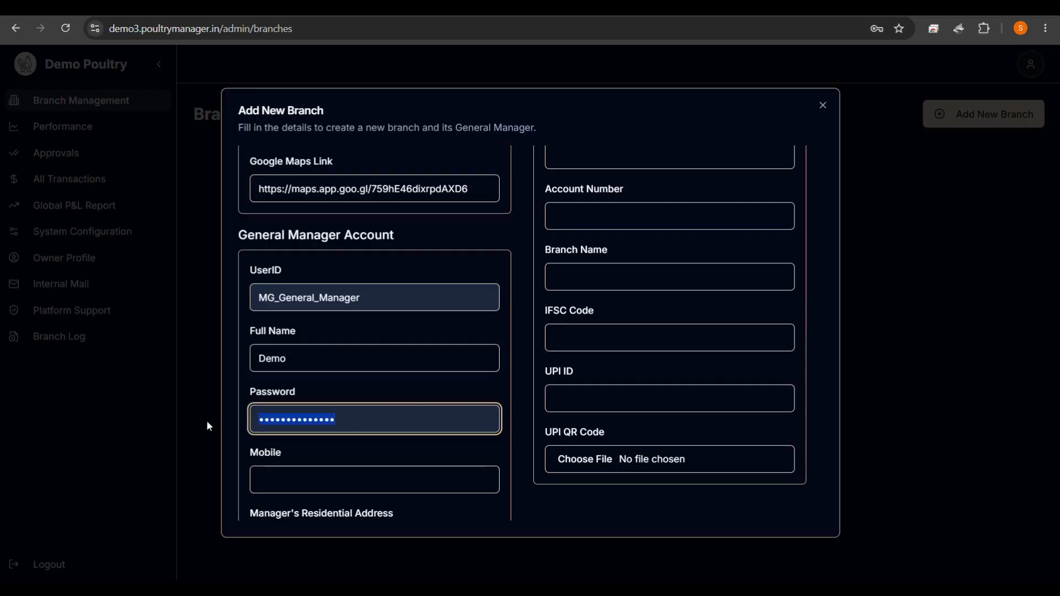
text(•••••••••••)
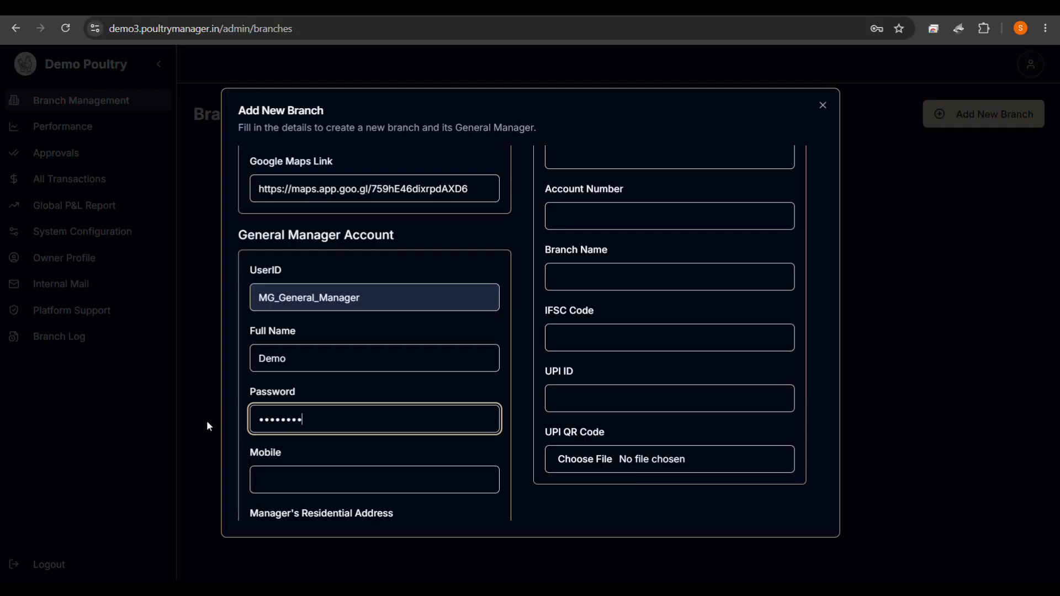
text(•••)
click(285, 476)
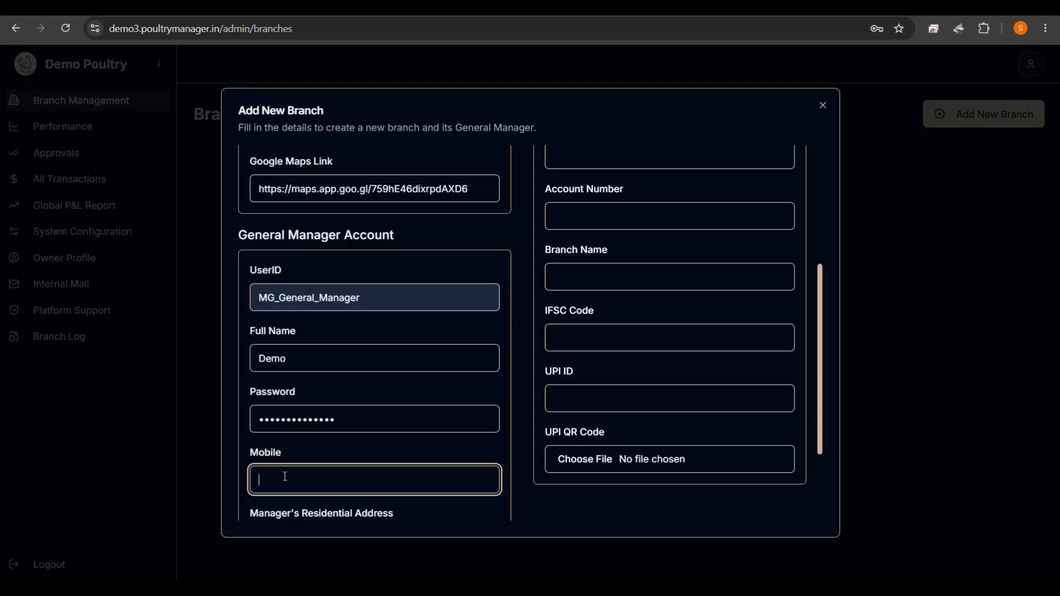
text(9889900)
scroll(352, 453, down, 2)
click(353, 454)
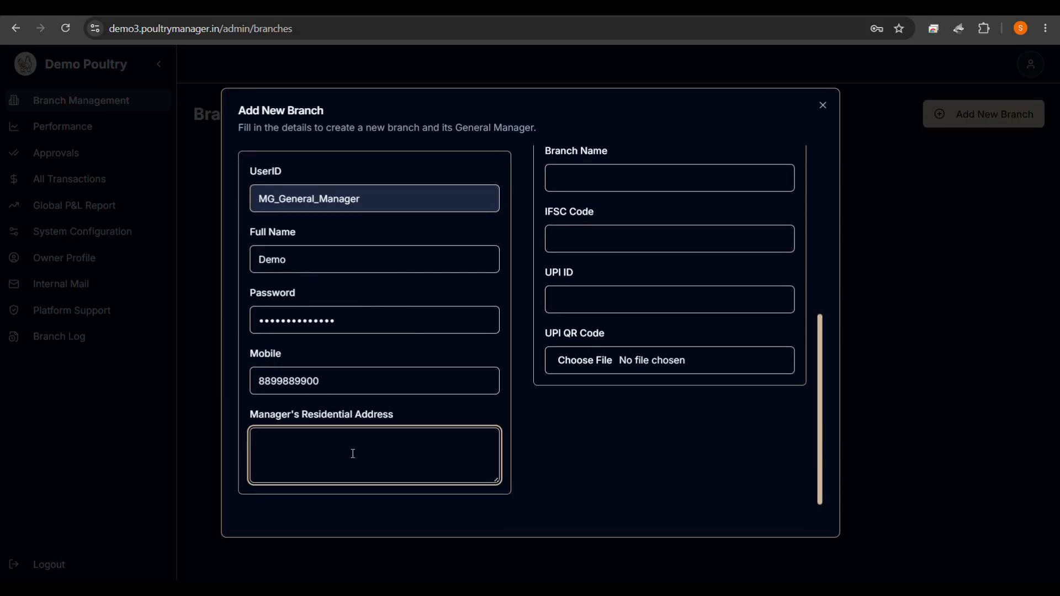
text(demo)
click(526, 440)
Leave the GSTIN blank and move to the bank account holder name field.
scroll(526, 438, up, 6)
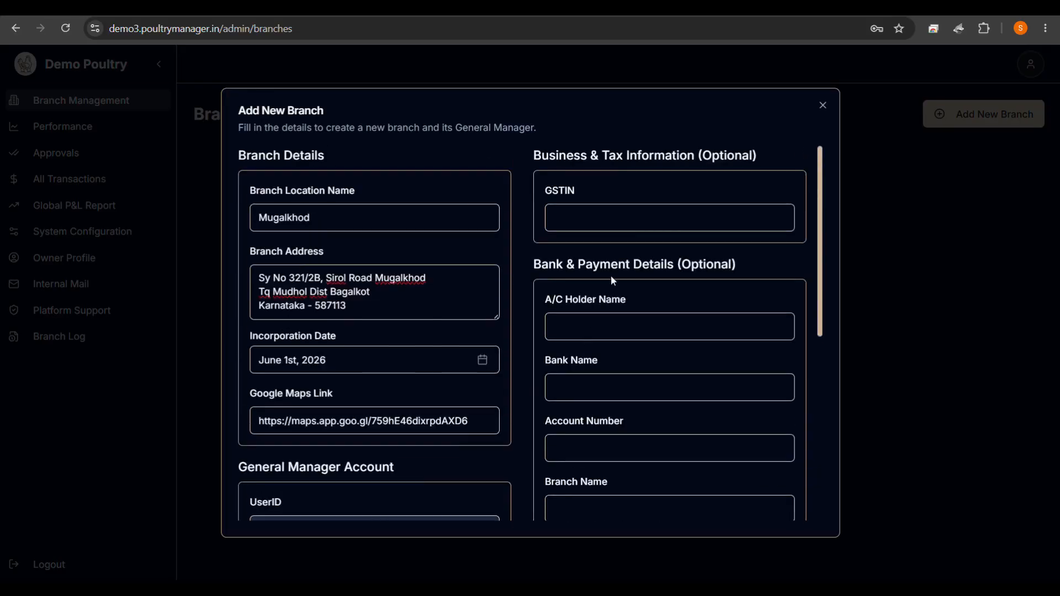
click(616, 221)
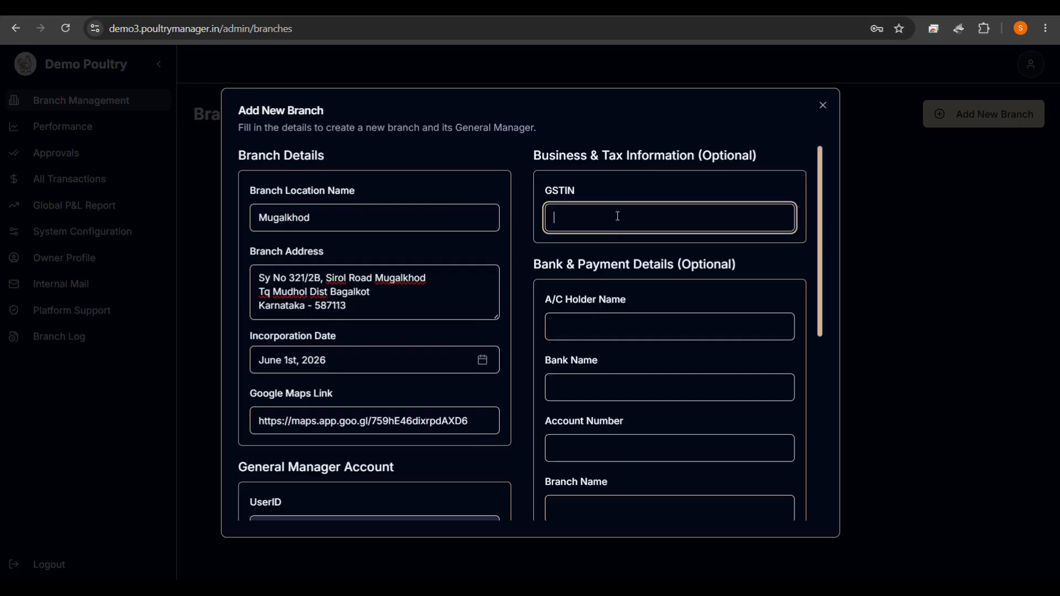
click(578, 331)
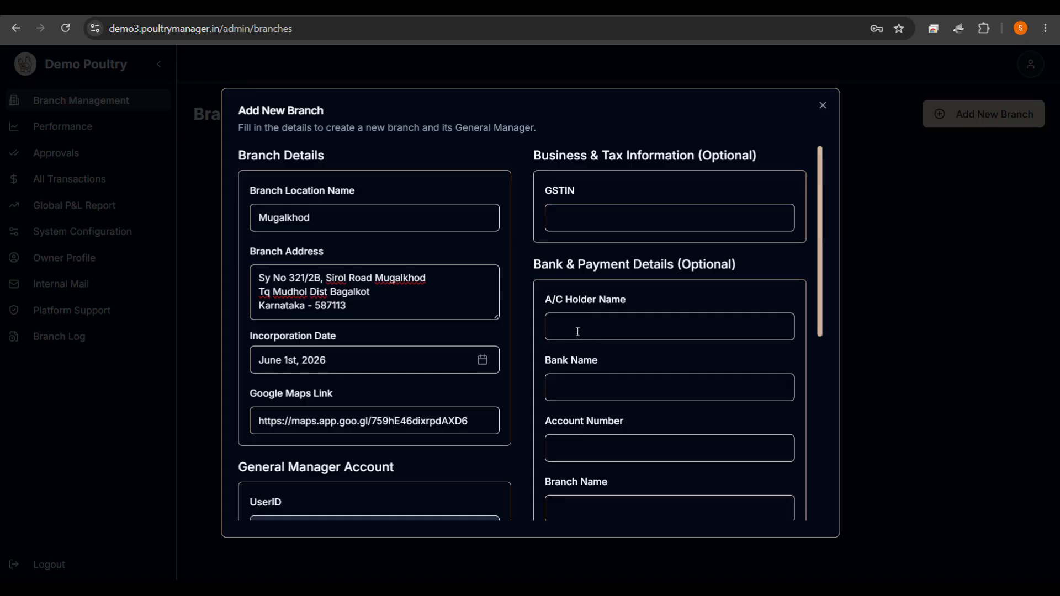
click(640, 212)
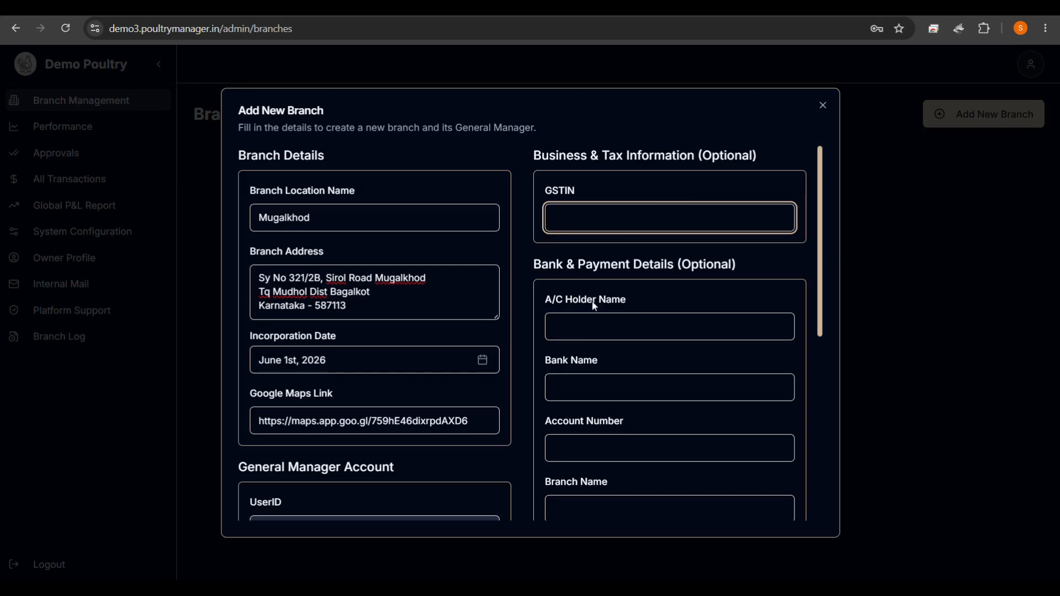
click(582, 325)
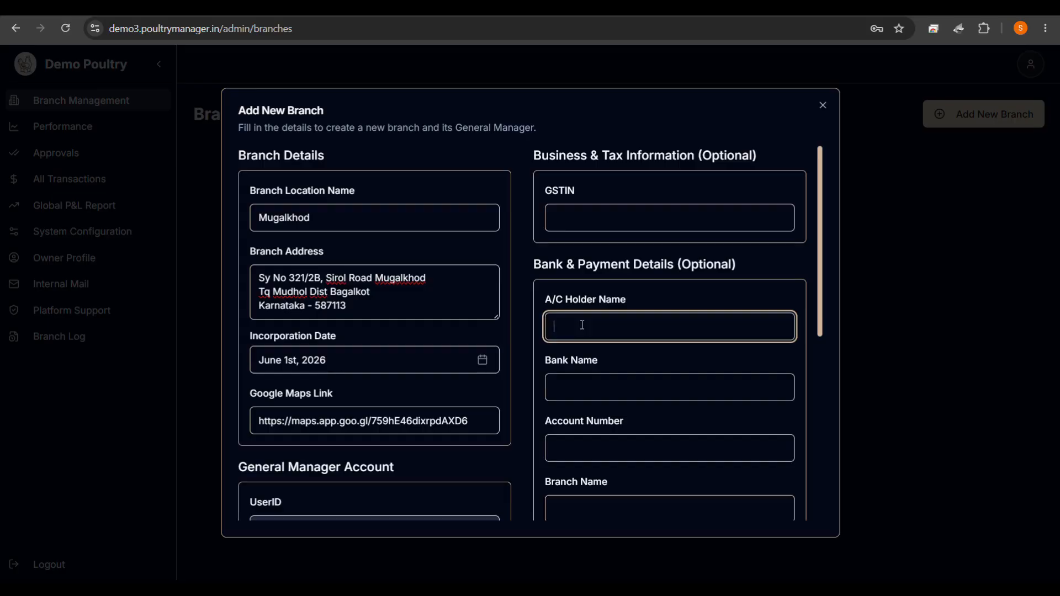
Enter holder name HAPPY HENS HUB POULTRY FARM, bank State Bank of India, and the account number.
text(HAPPY HENS HUB POULTRY )
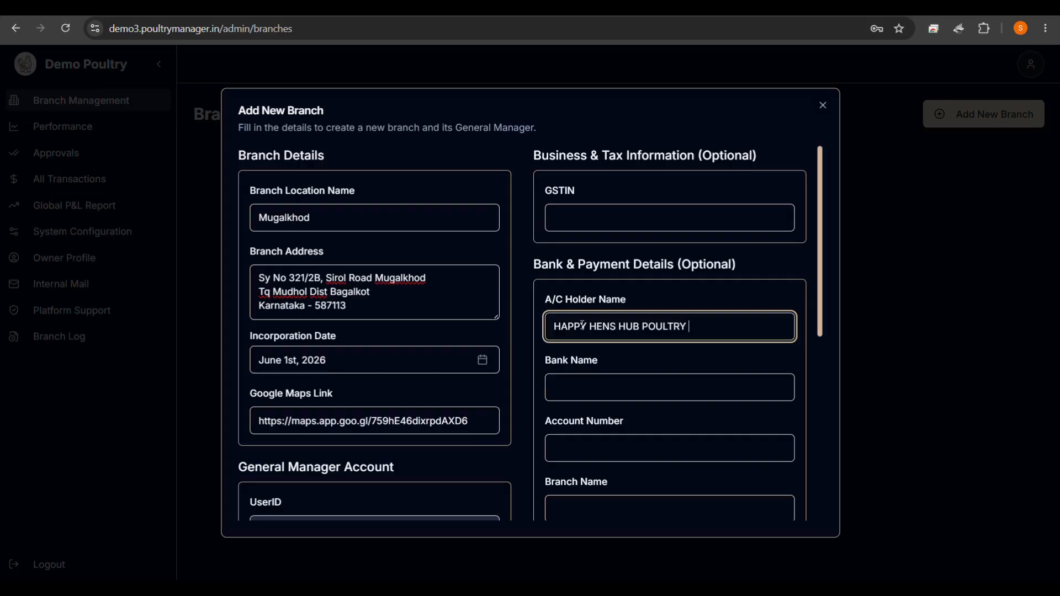
text(FARM)
click(671, 390)
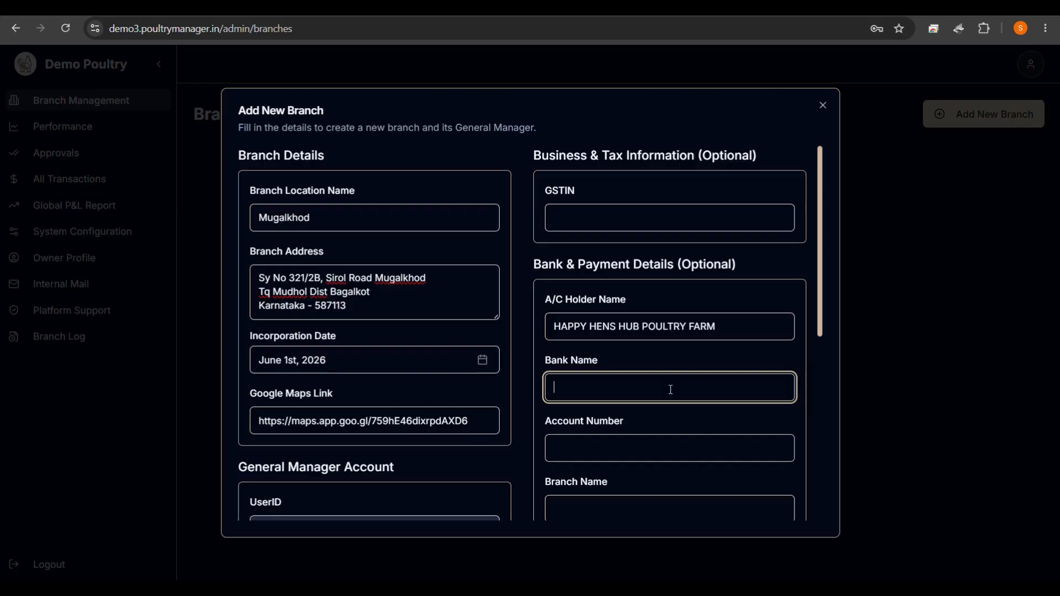
text(State Bank of India)
click(608, 449)
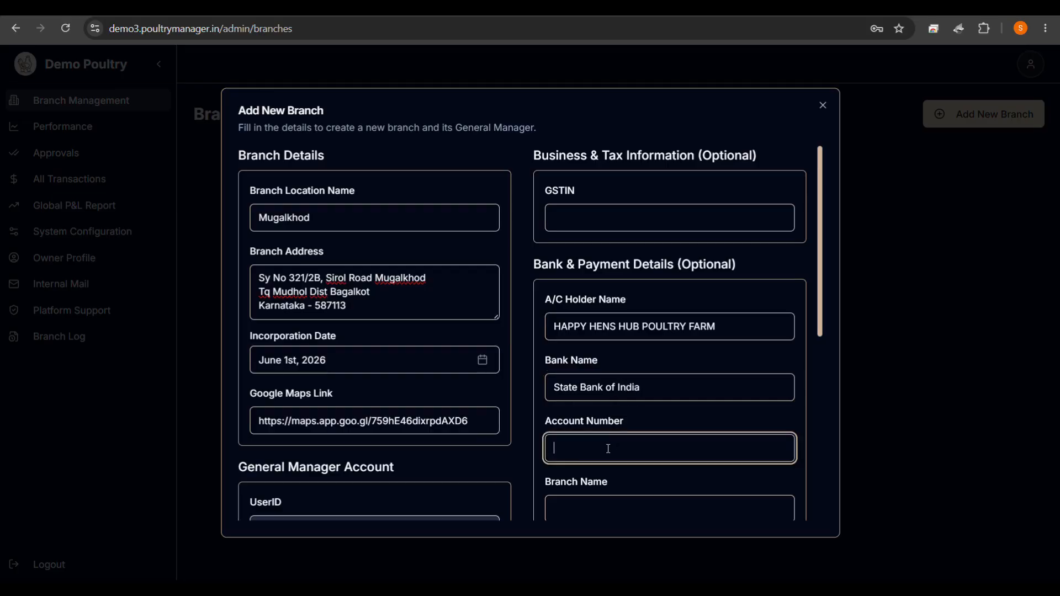
click(612, 459)
scroll(607, 453, down, 2)
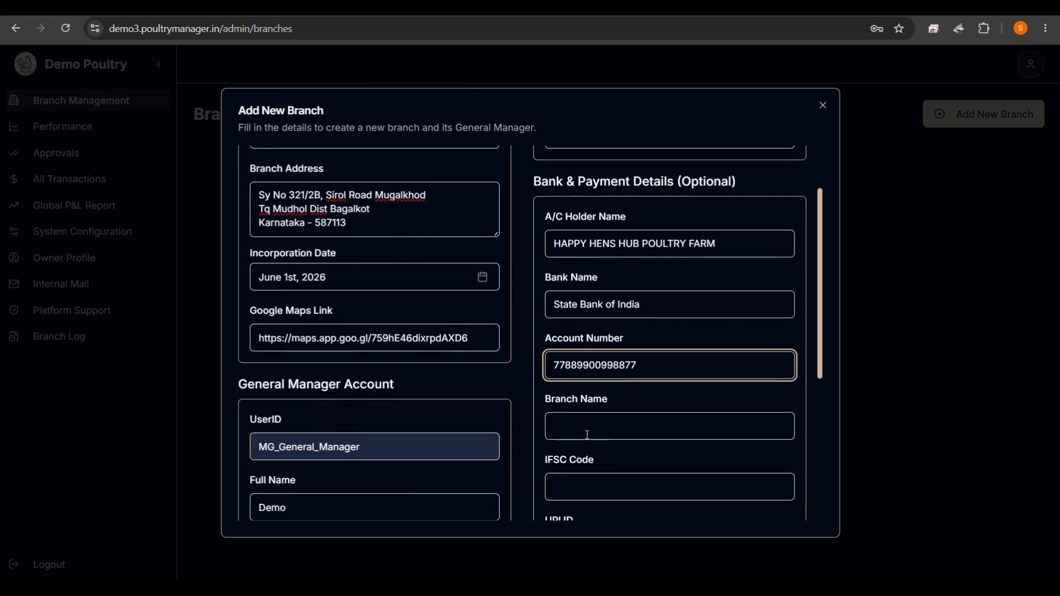
Enter branch name Mudhol, IFSC code SBIN0000769 and the UPI ID.
click(583, 427)
text(M)
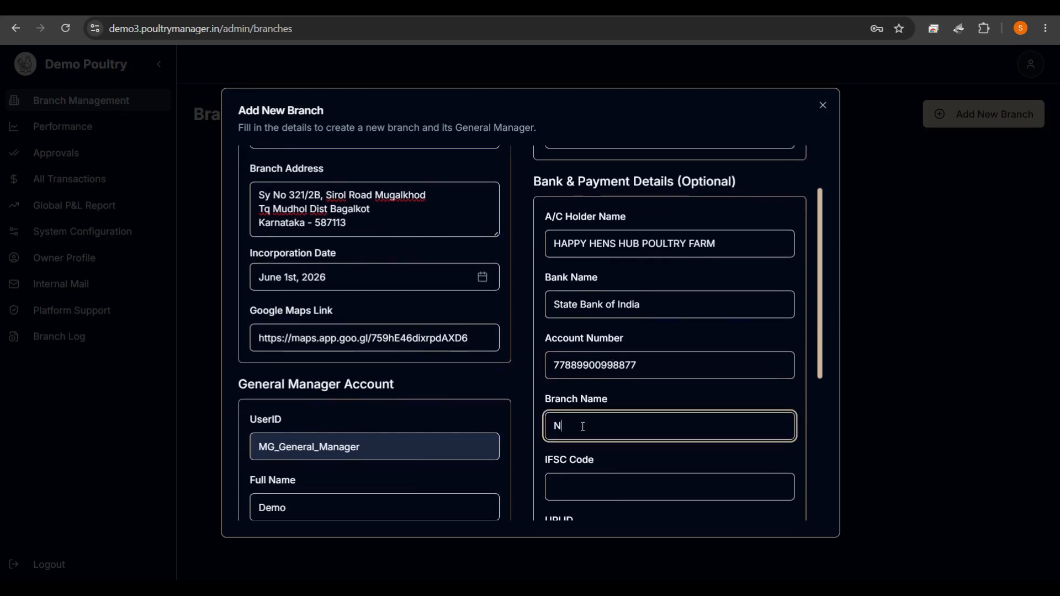
key(BackSpace)
text(Mudhol)
scroll(603, 459, down, 3)
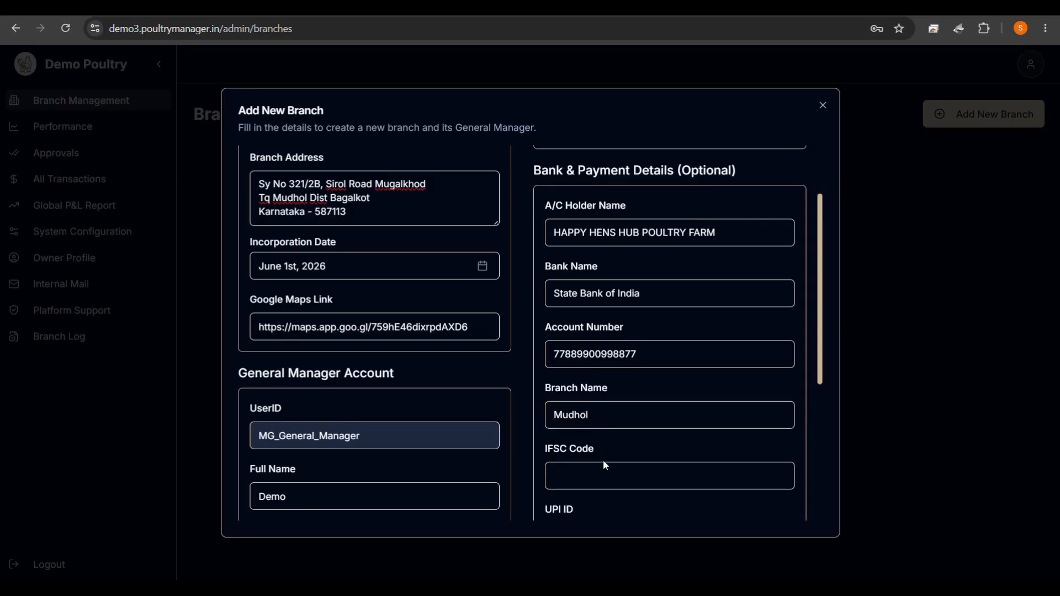
click(598, 355)
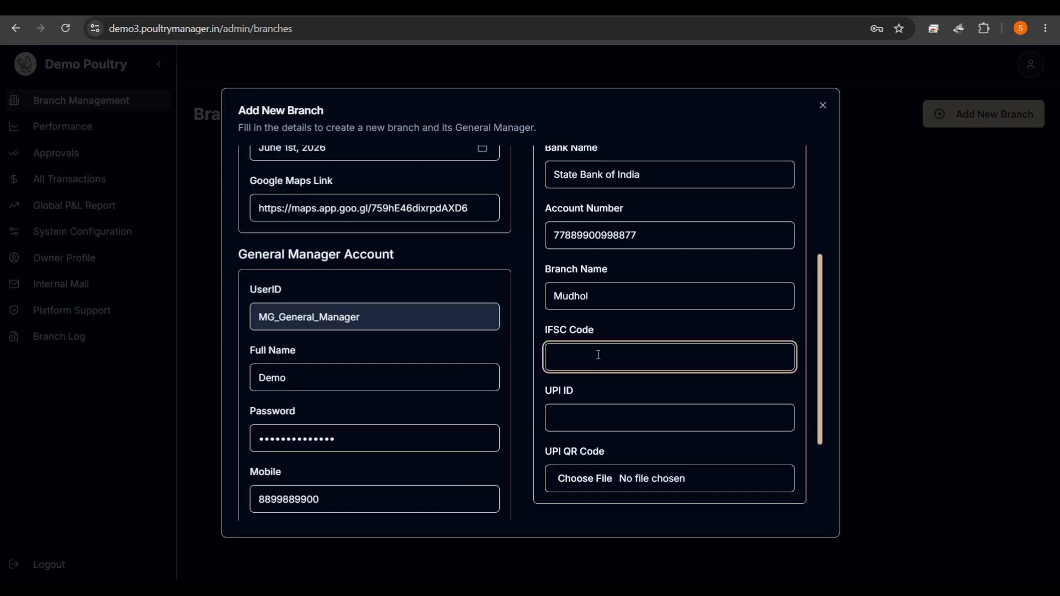
text(SBIN00000)
key(BackSpace)
text(769)
click(597, 422)
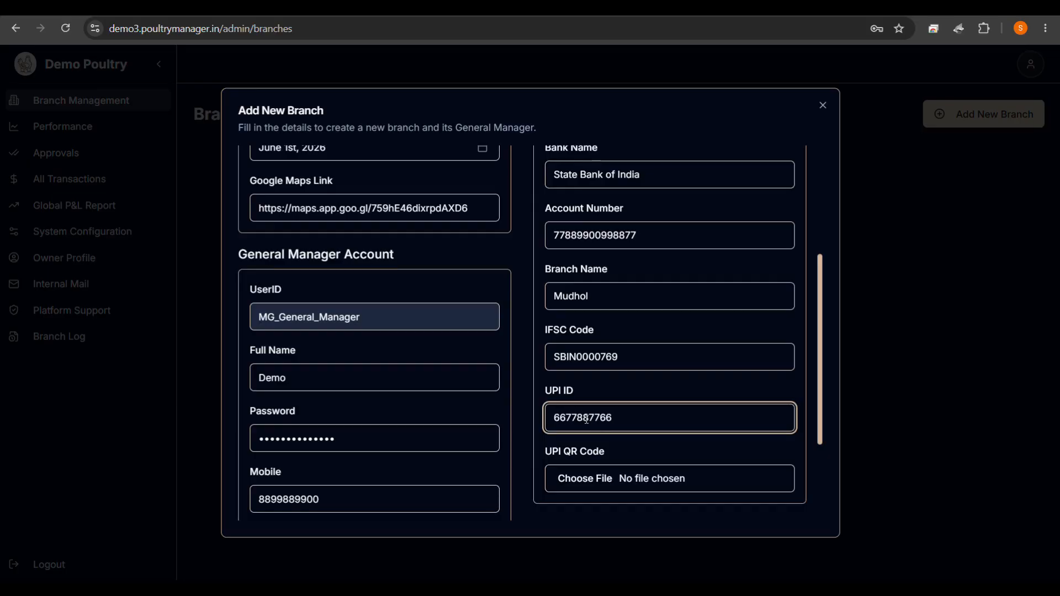
Attach cleaned_q.jpeg as the branch's UPI QR code image.
click(602, 484)
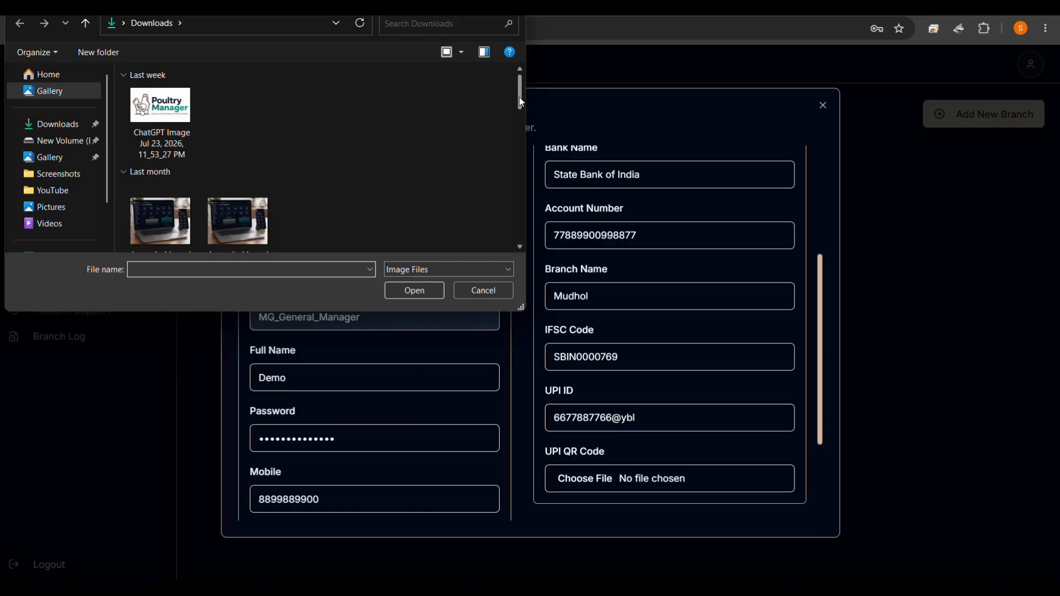
drag(521, 102, 514, 146)
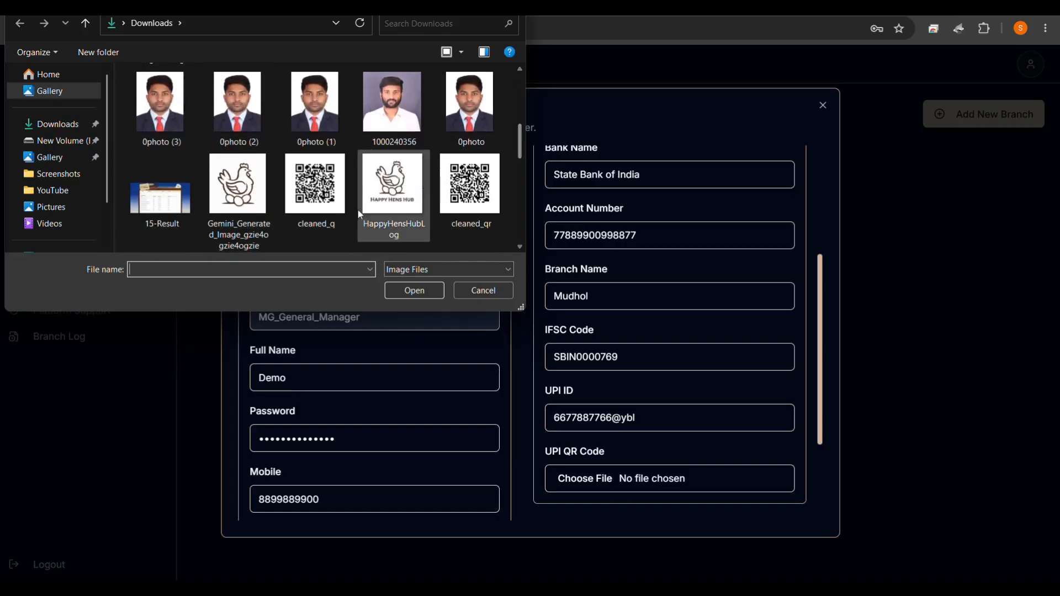
click(338, 205)
click(407, 293)
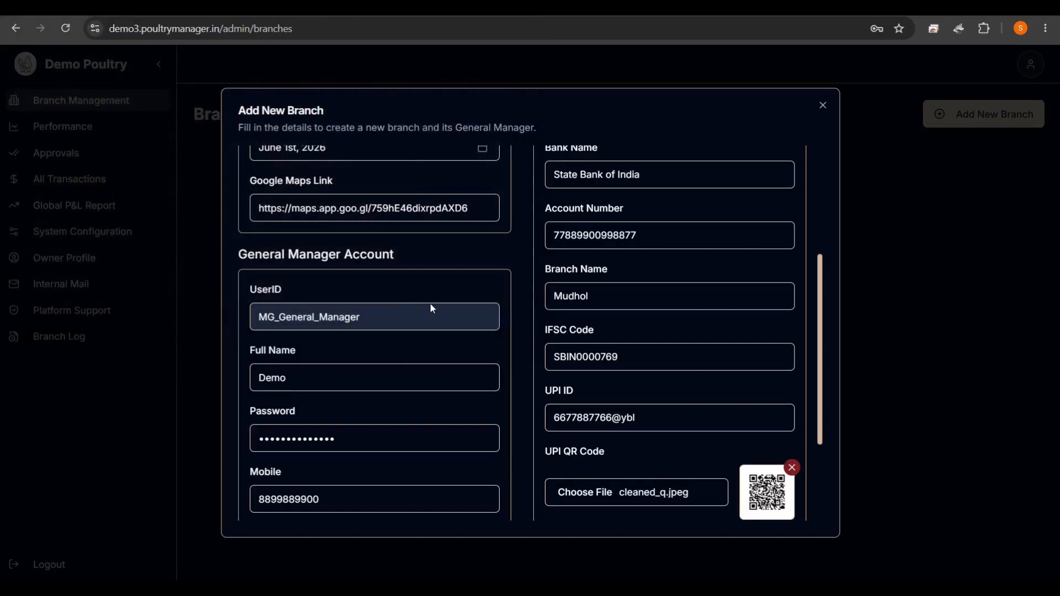
scroll(657, 427, down, 3)
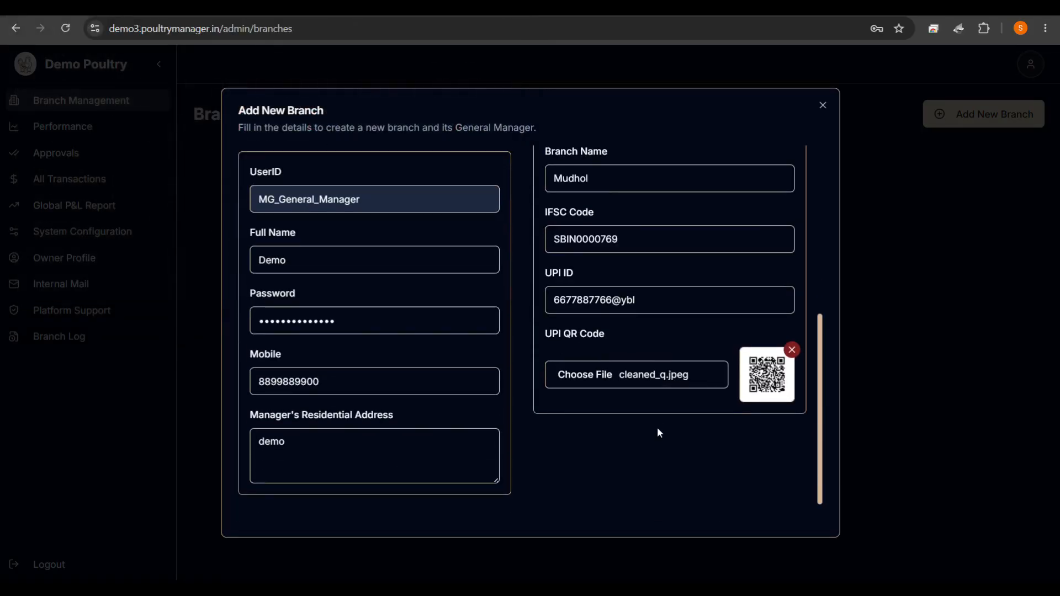
scroll(657, 432, up, 10)
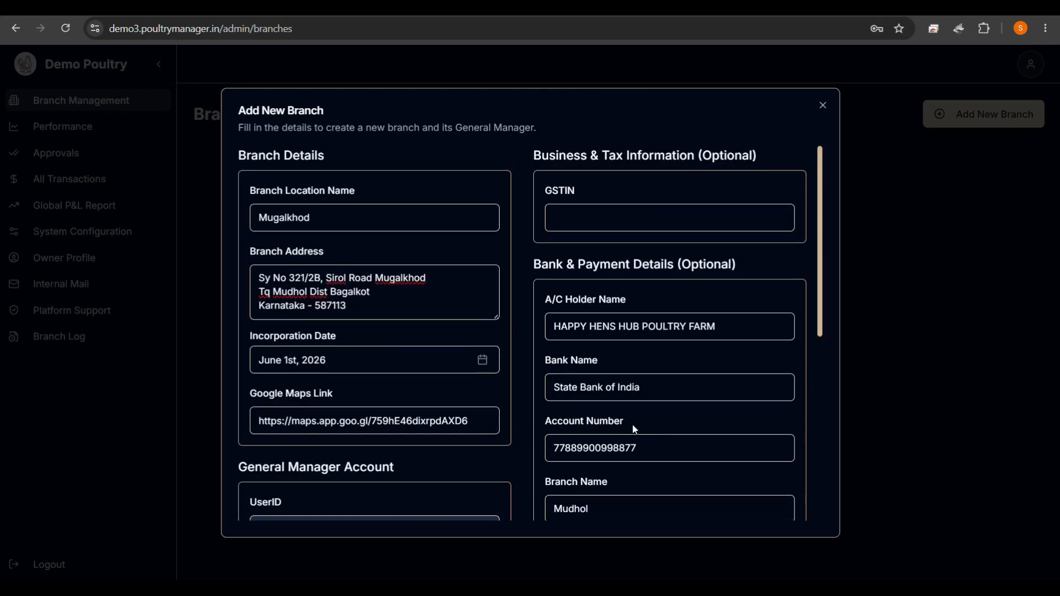
scroll(378, 293, down, 6)
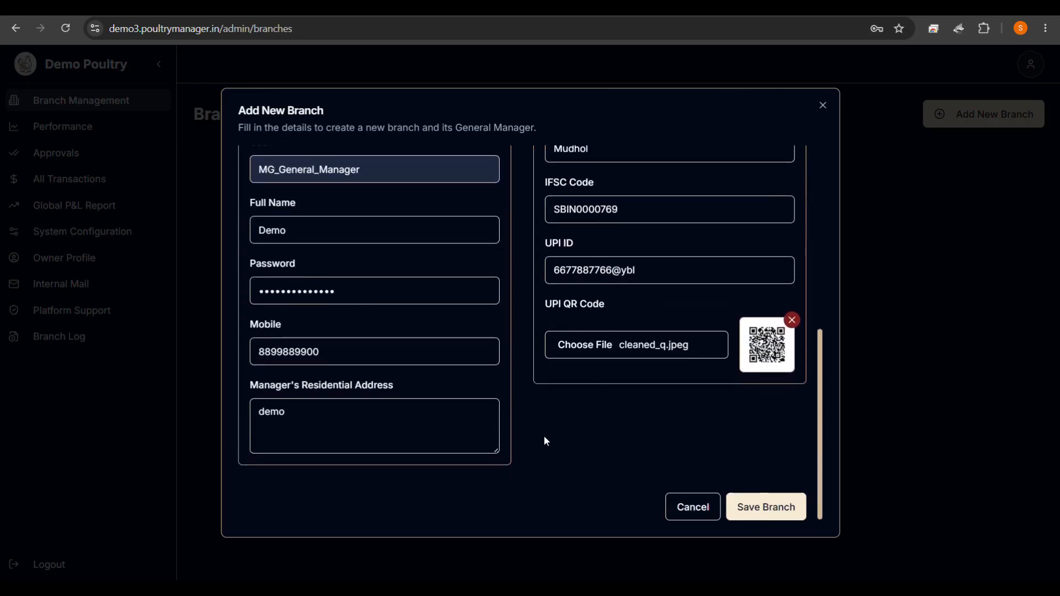
Save the Mugalkhod branch, authorising with the owner profile password.
click(743, 508)
click(504, 338)
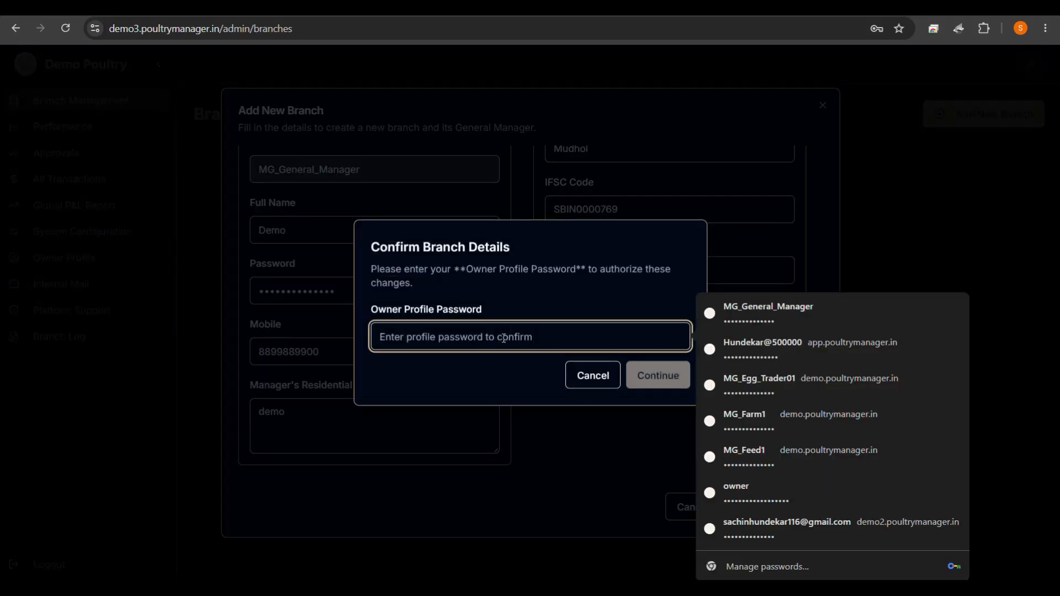
text(••••••)
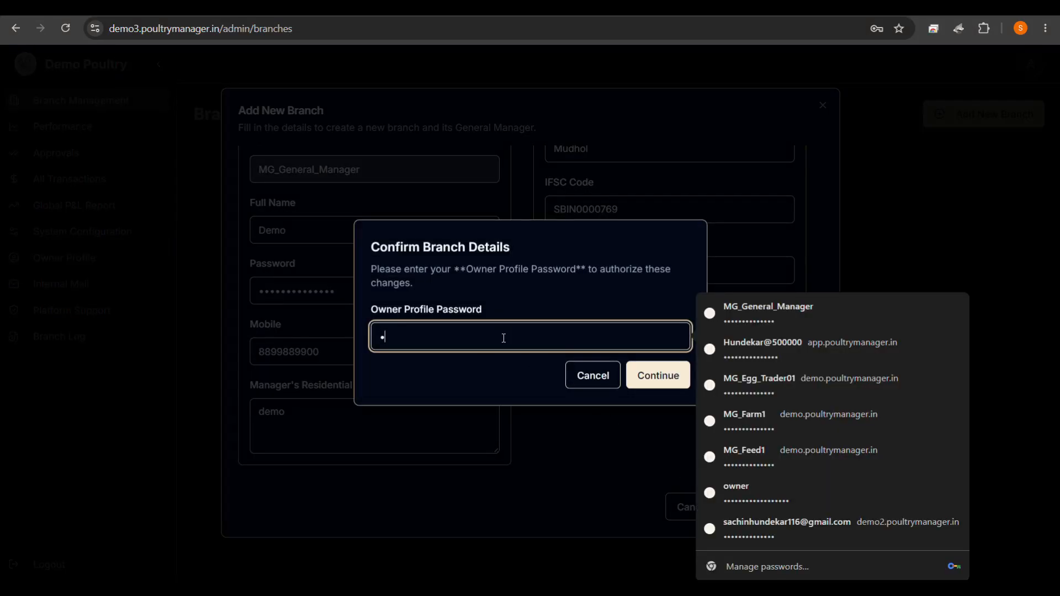
text(•••••••)
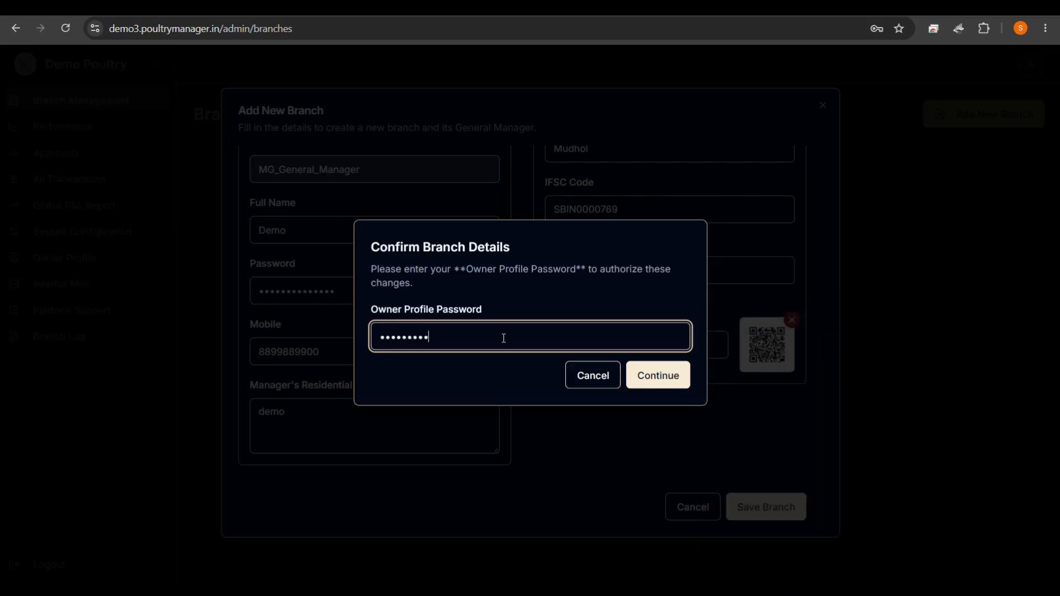
text(•)
click(648, 385)
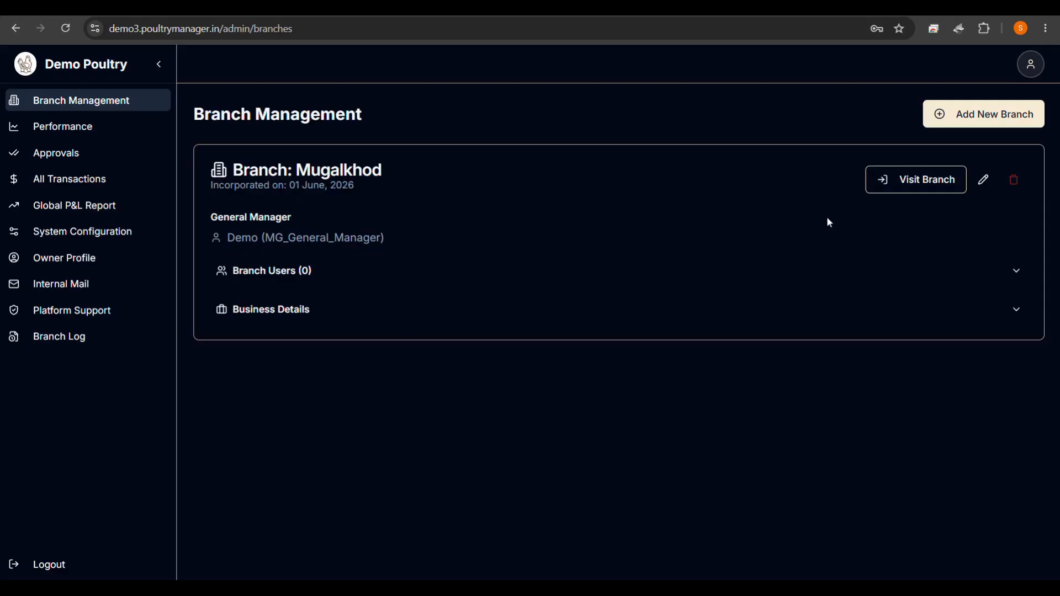
Enter and exit the Mugalkhod branch view, then check the owner account options.
click(928, 183)
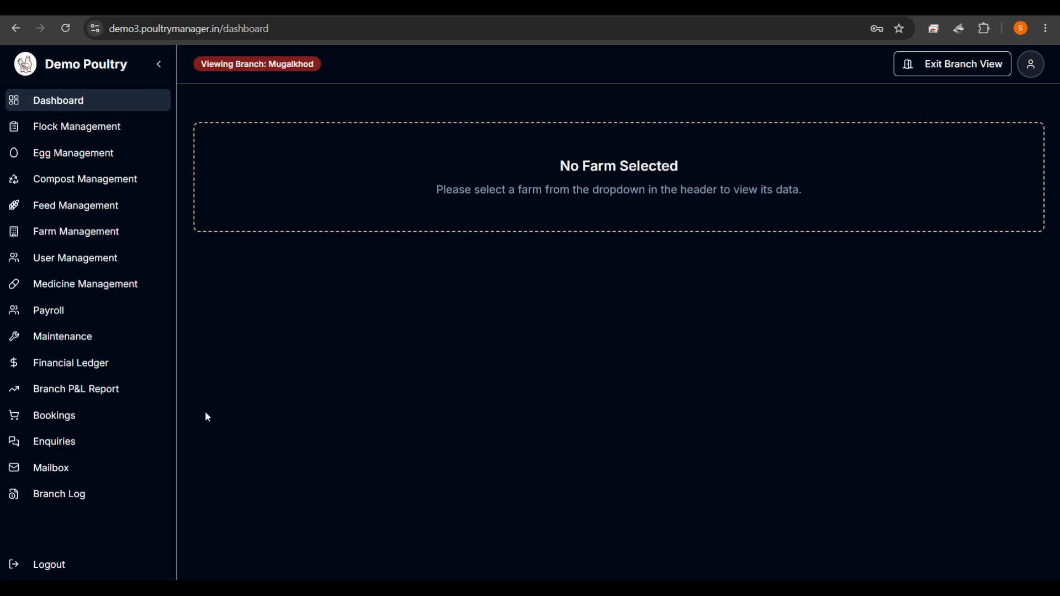
click(930, 73)
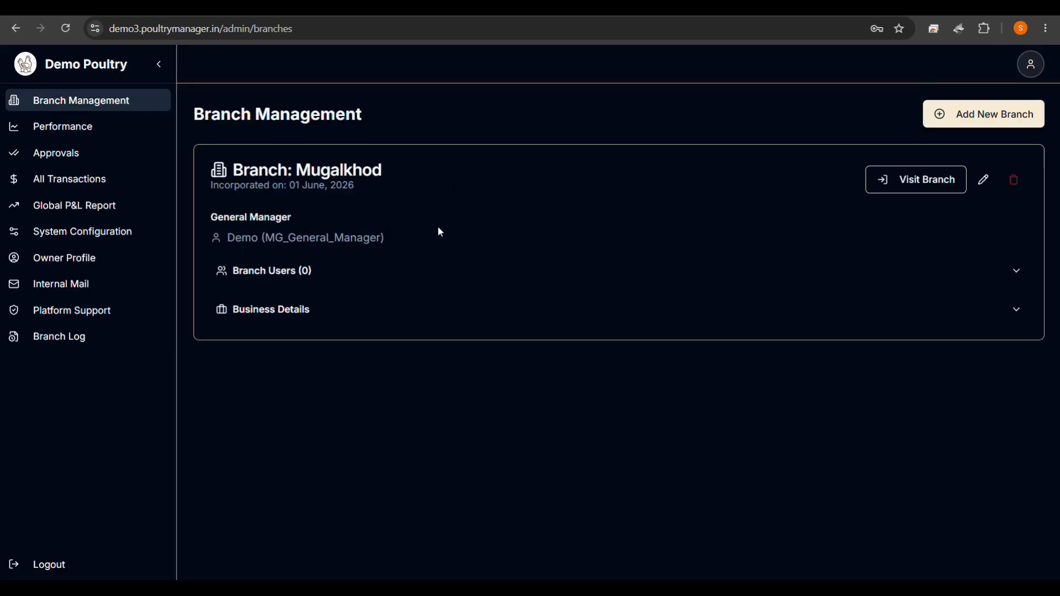
click(1032, 69)
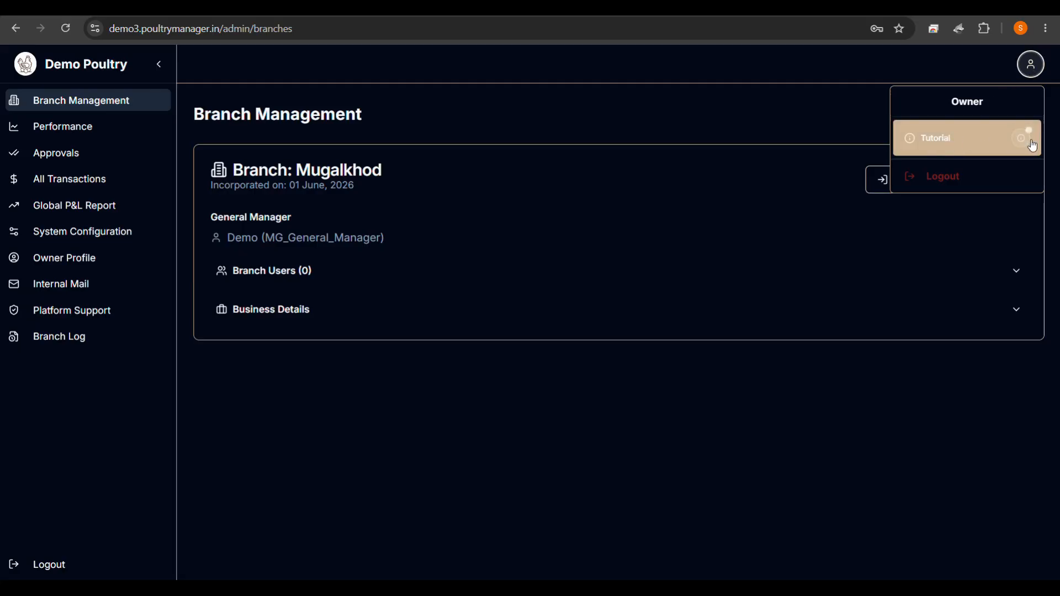
mouse_move(1026, 145)
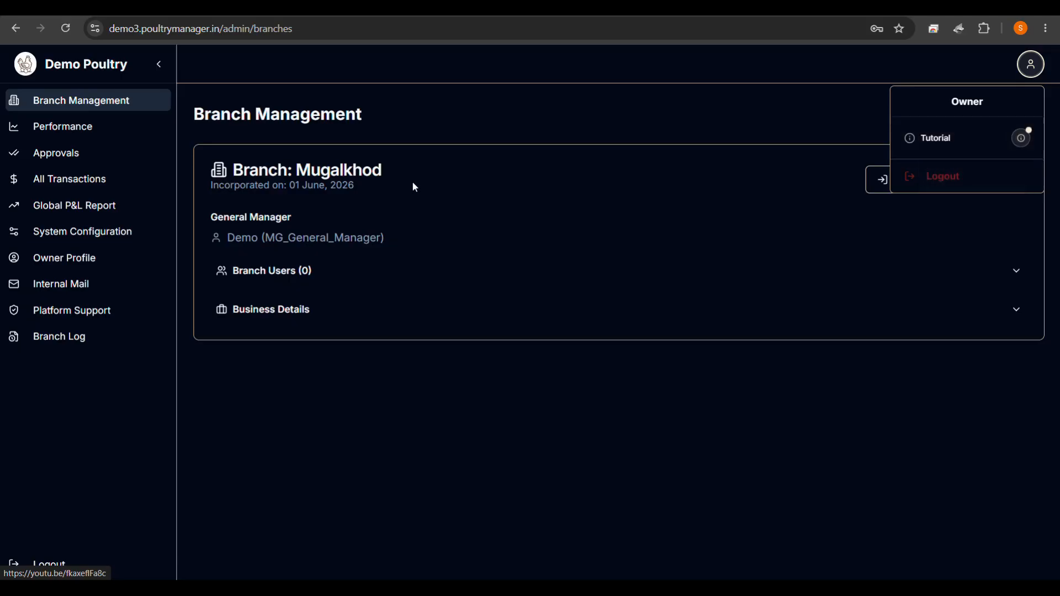
click(112, 280)
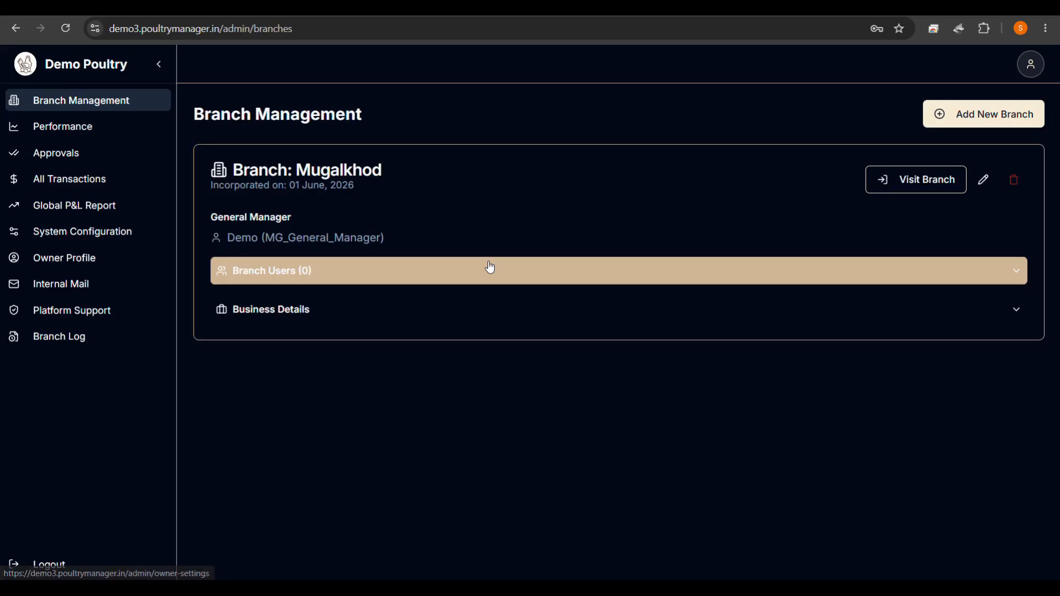
Open the internal mailbox, then return to Branch Management.
click(86, 286)
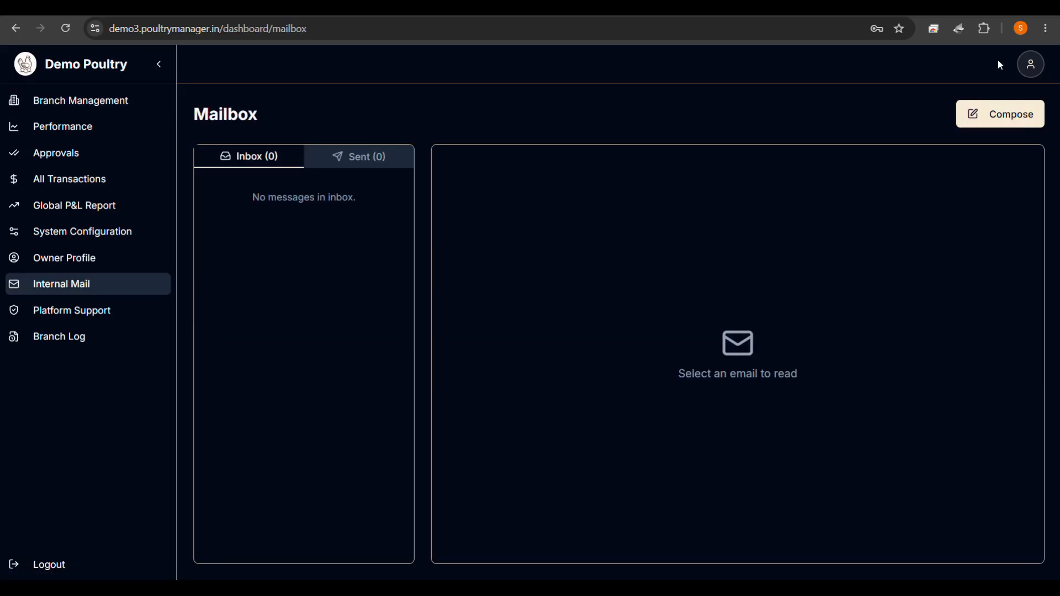
click(1025, 69)
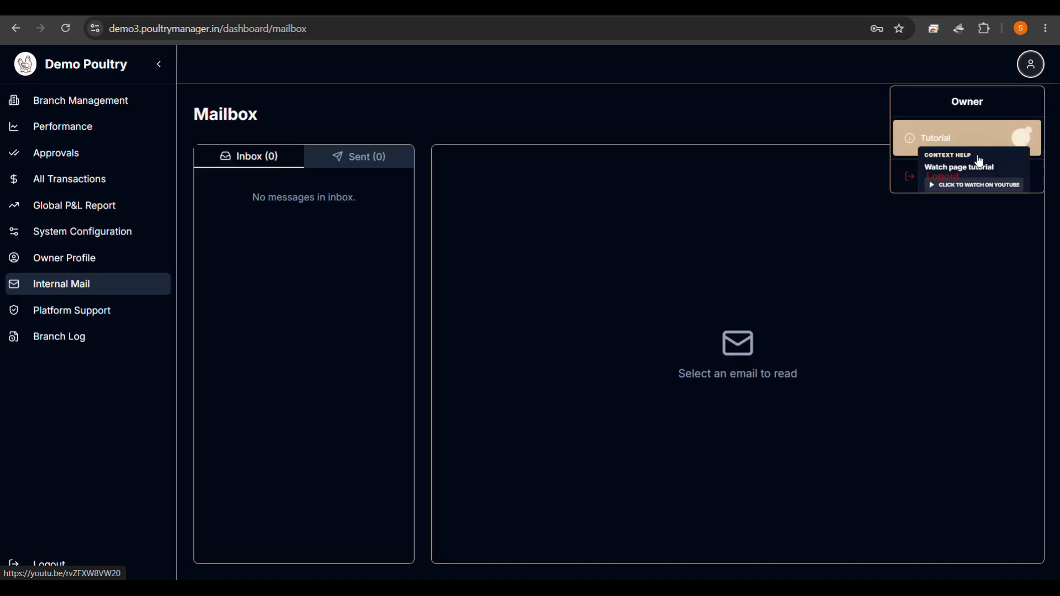
click(828, 215)
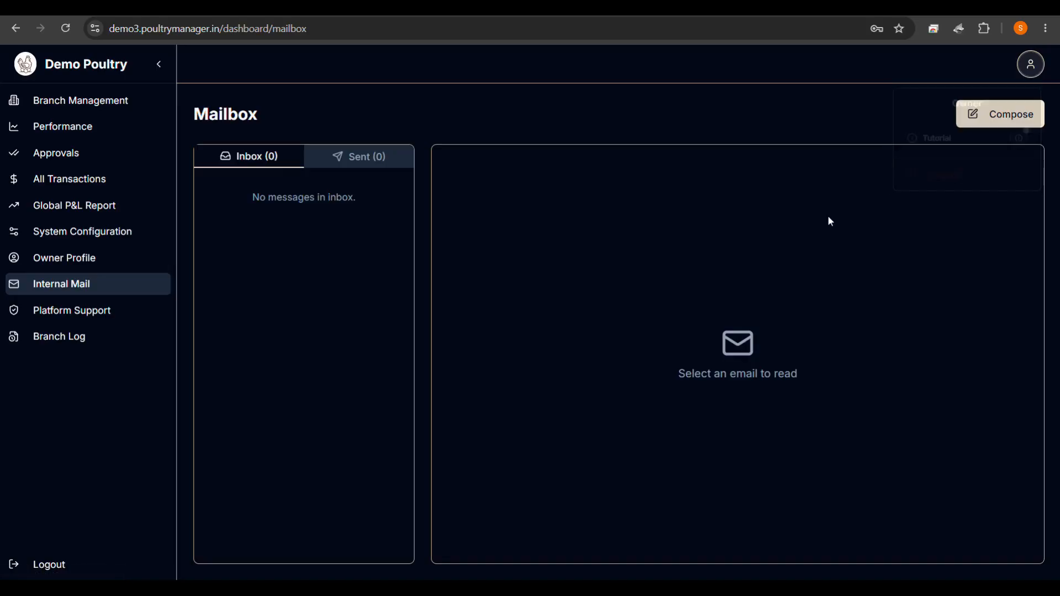
click(68, 113)
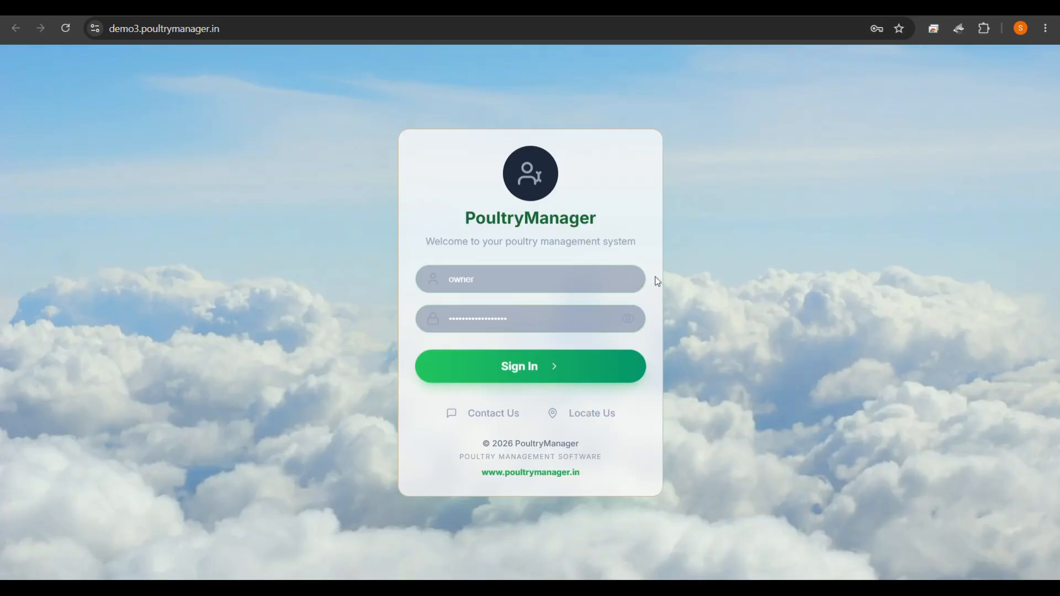
Bring up the Demo Poultry branch login and view its branch locations list.
click(66, 29)
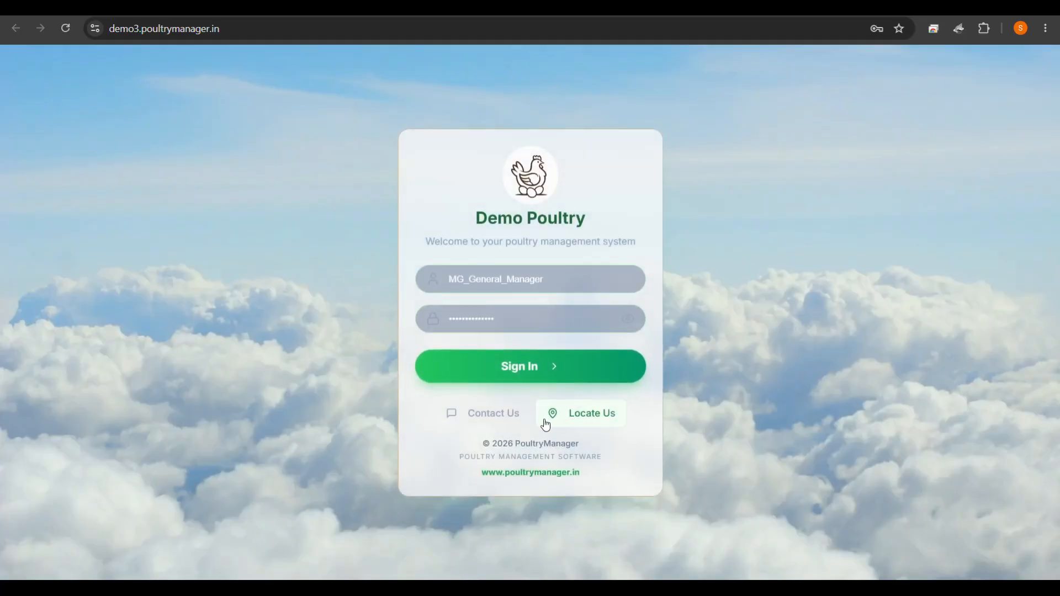
click(584, 416)
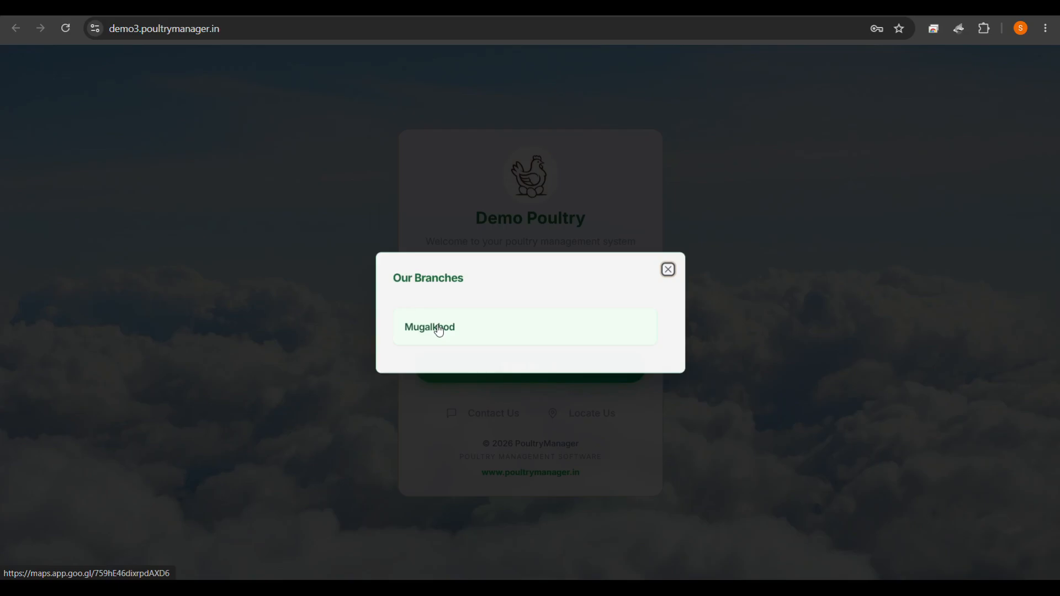
click(668, 270)
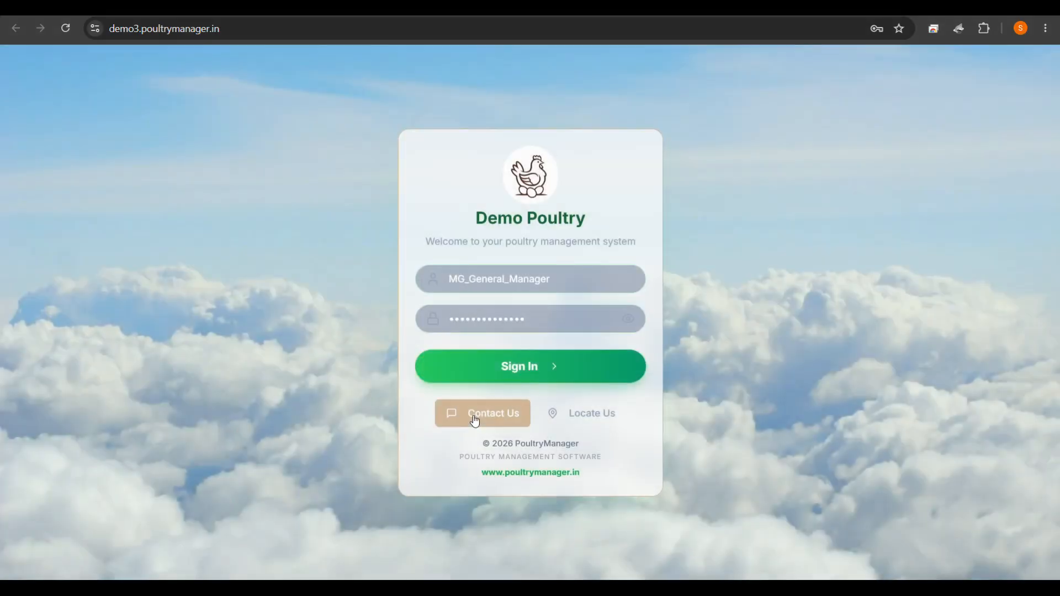
Open the Contact Us enquiry form, choose Mugalkhod as branch, then close it.
click(475, 419)
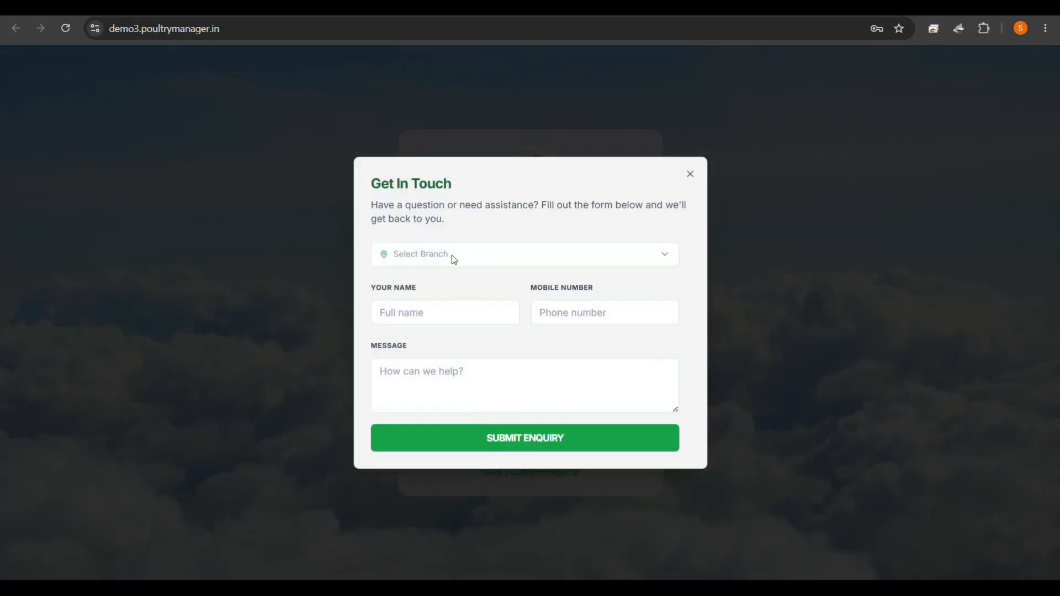
click(454, 260)
click(435, 284)
click(430, 310)
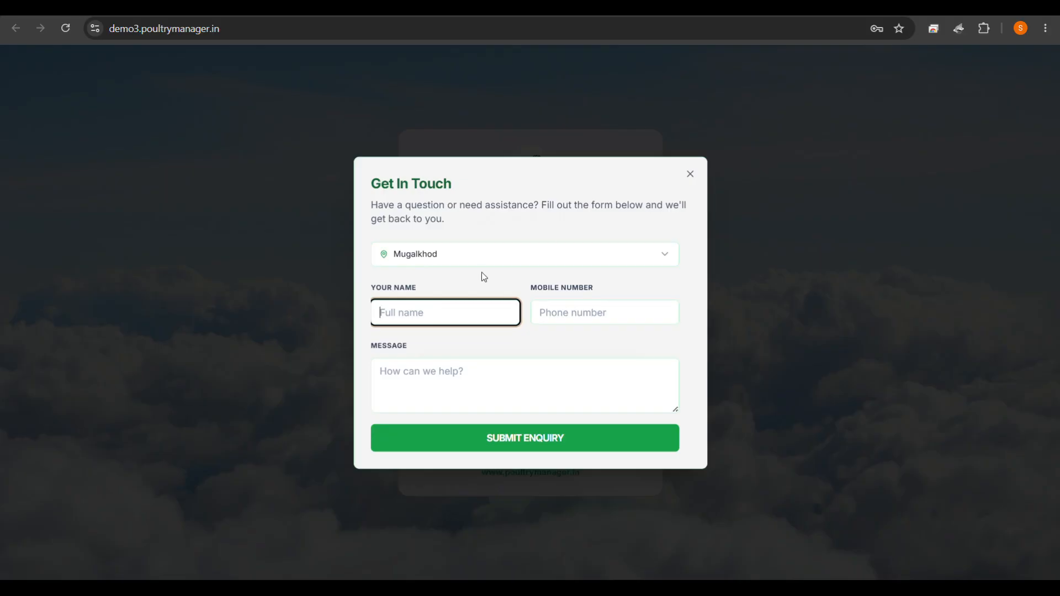
click(692, 179)
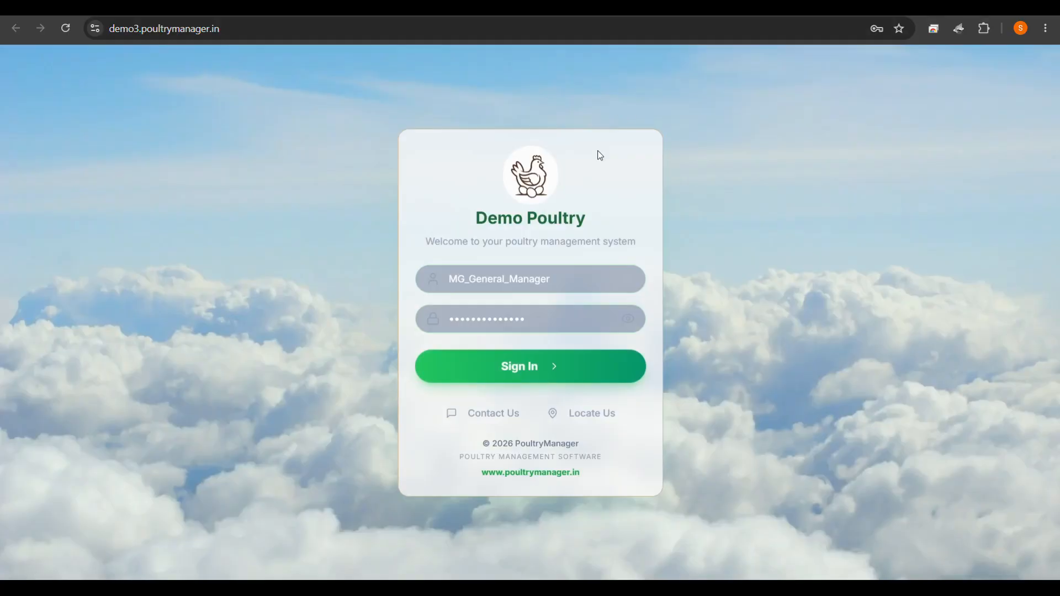
Replace the filled password with the General Manager's password and sign in.
drag(554, 316, 414, 315)
text(•••••••)
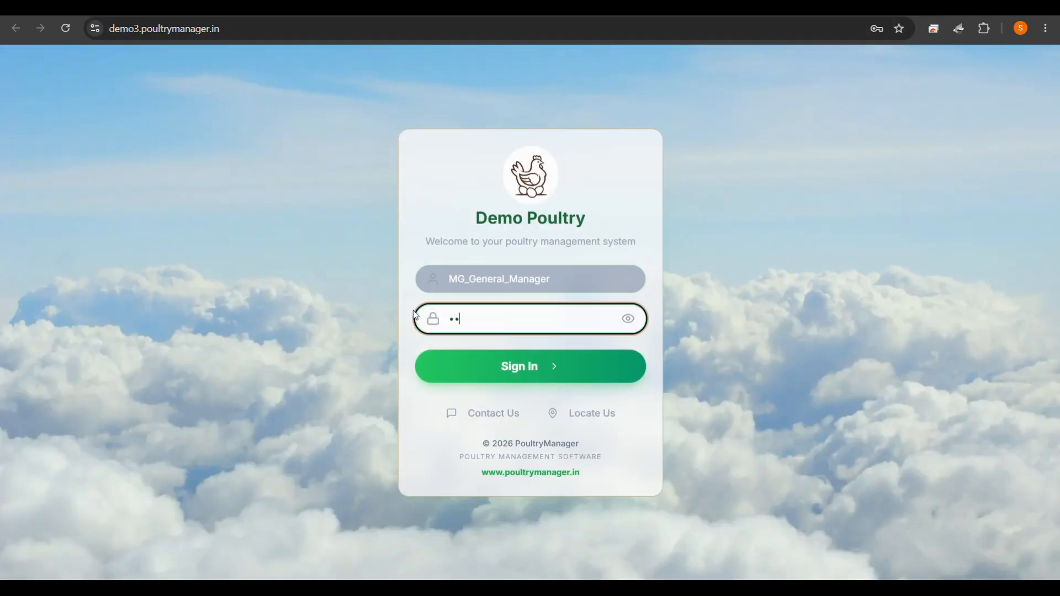
text(••••••••)
key(Return)
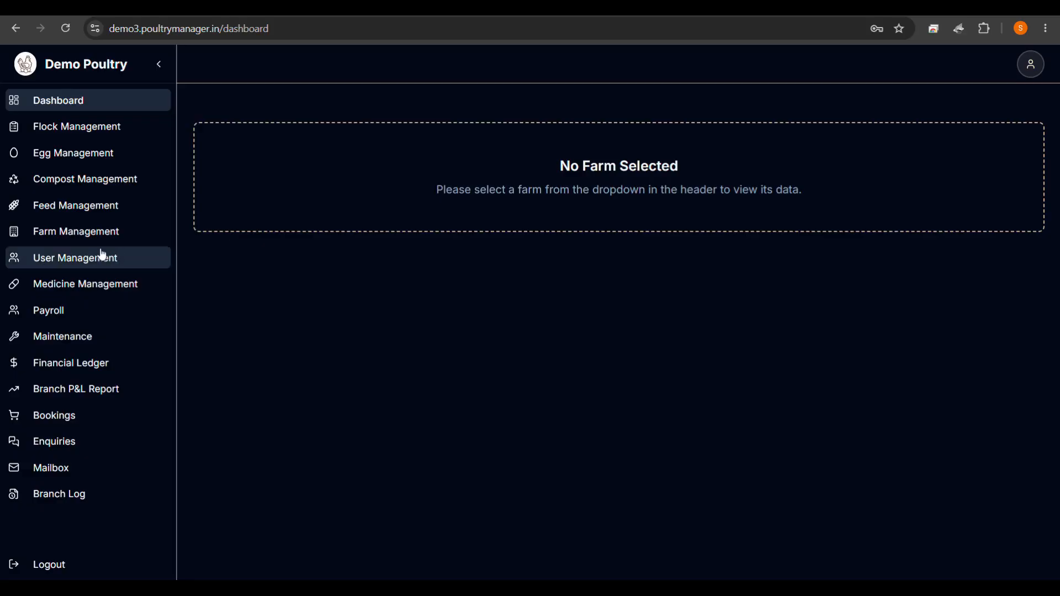
Start a new branch user with user ID FARM01, the demo full name and a new password.
click(74, 262)
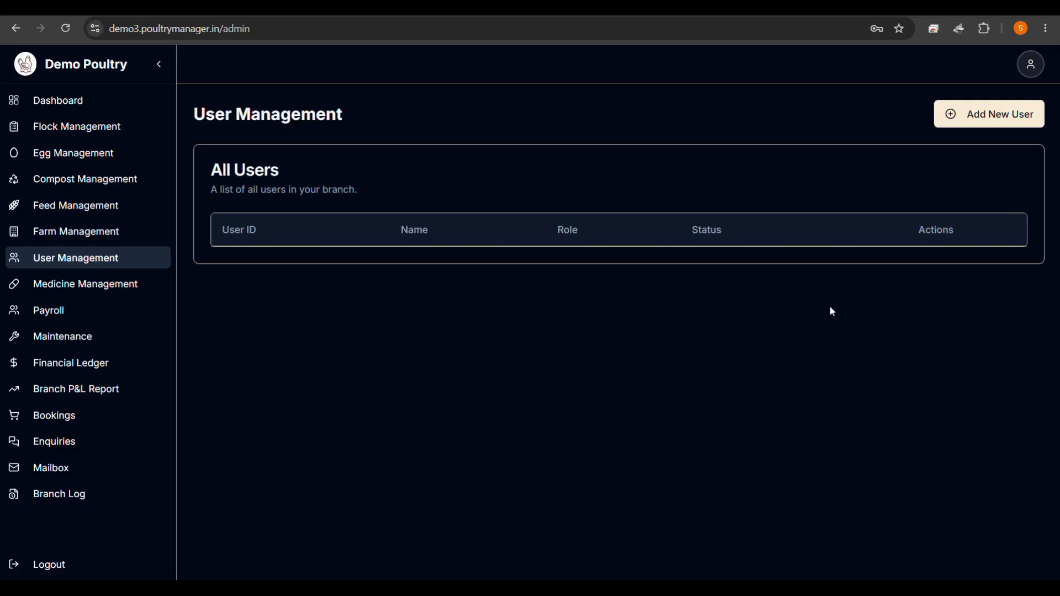
click(981, 117)
click(542, 180)
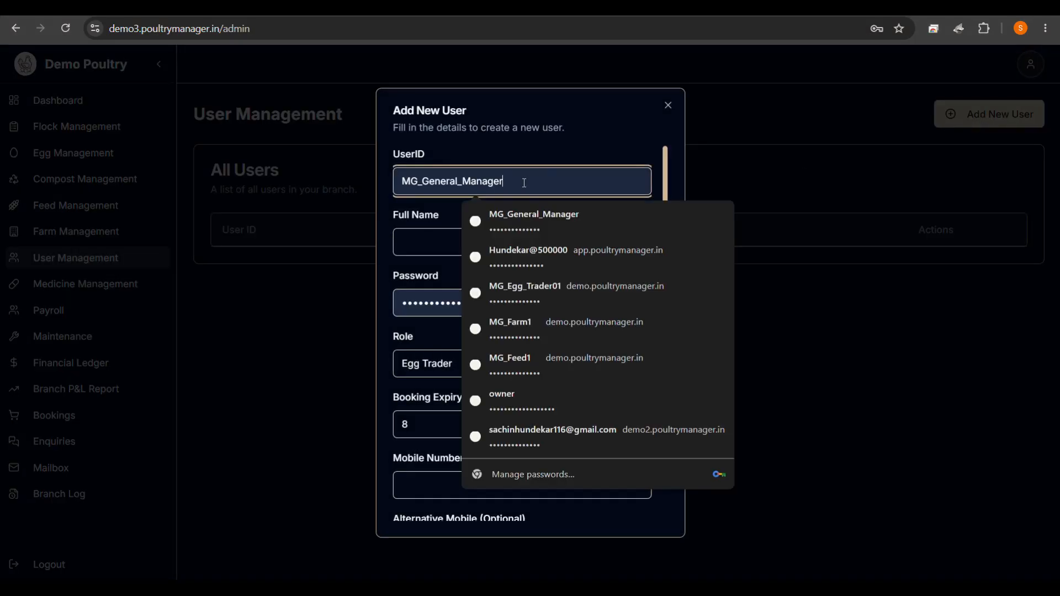
drag(522, 180, 428, 182)
key(BackSpace)
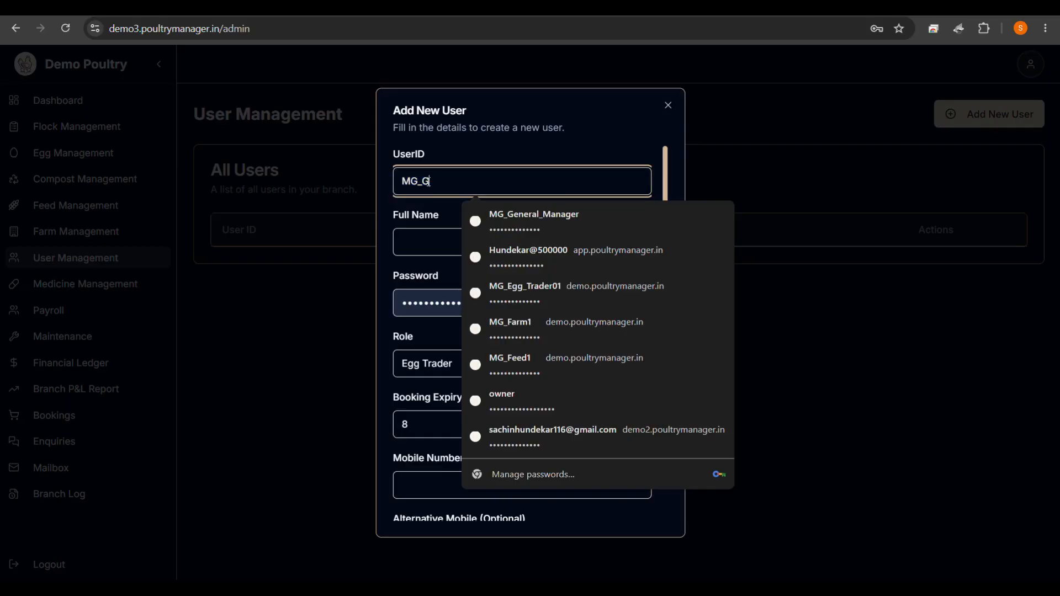
key(BackSpace)
text(FA)
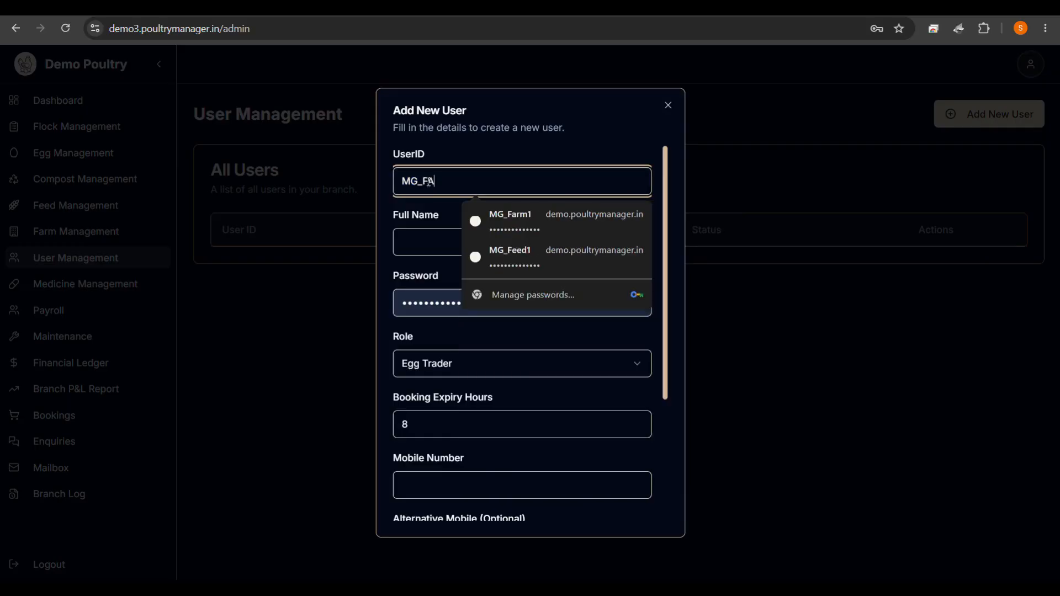
text(RM)
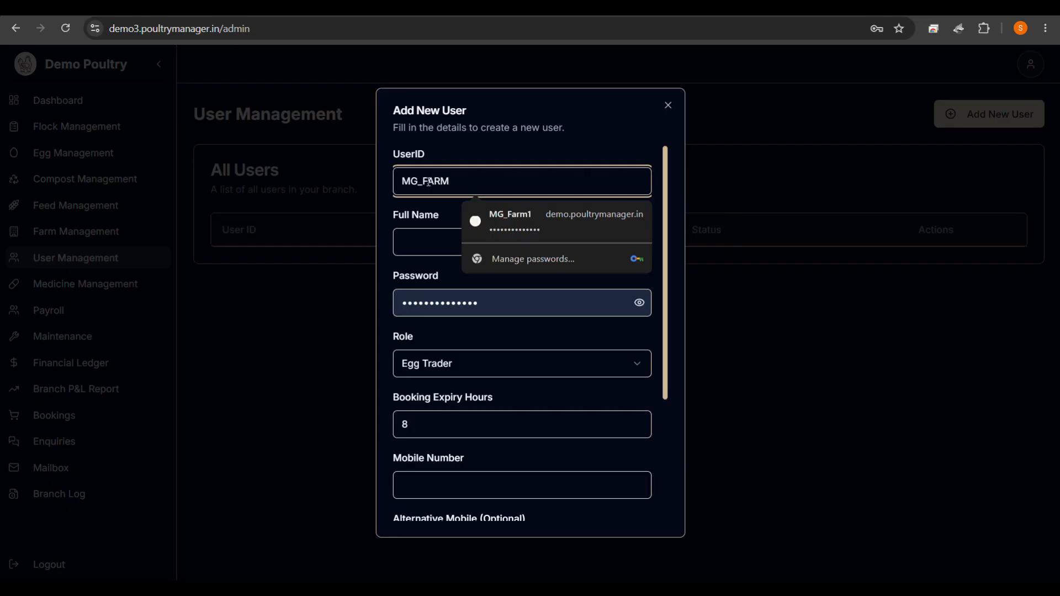
text(01)
click(423, 244)
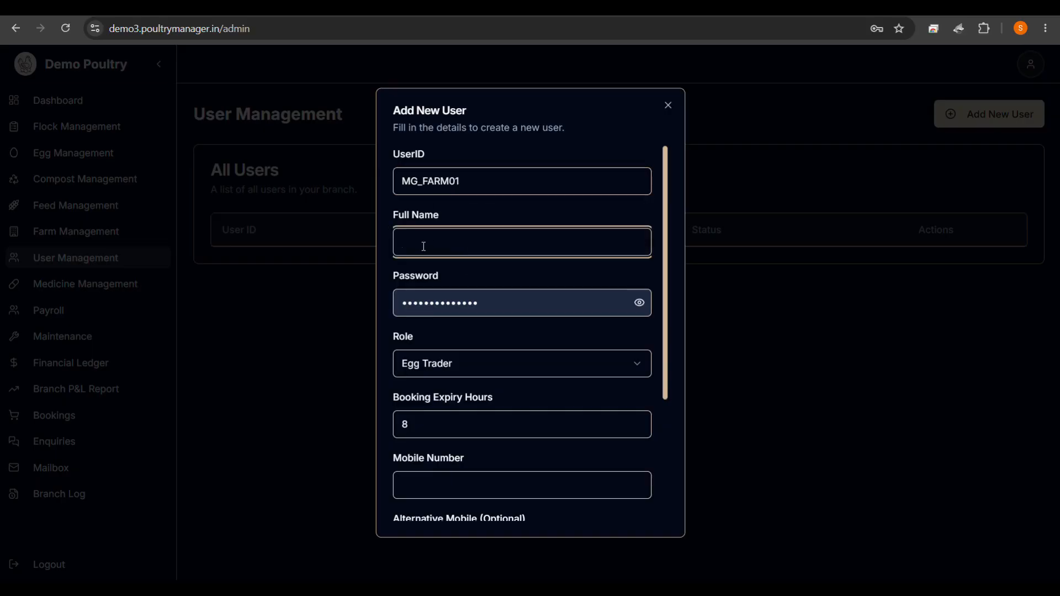
text(Demo Farm)
click(530, 291)
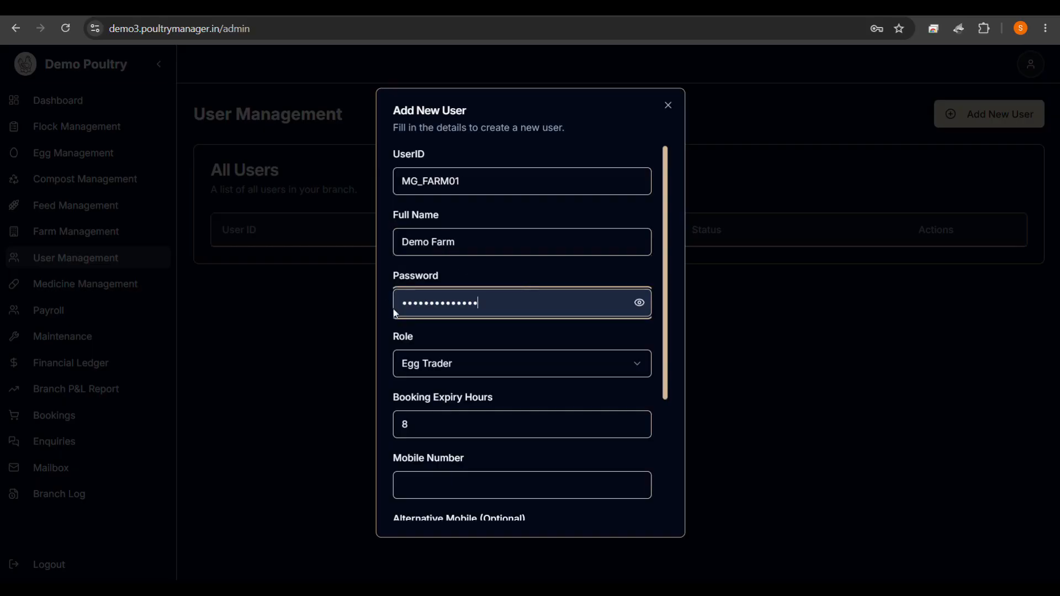
drag(507, 307, 362, 302)
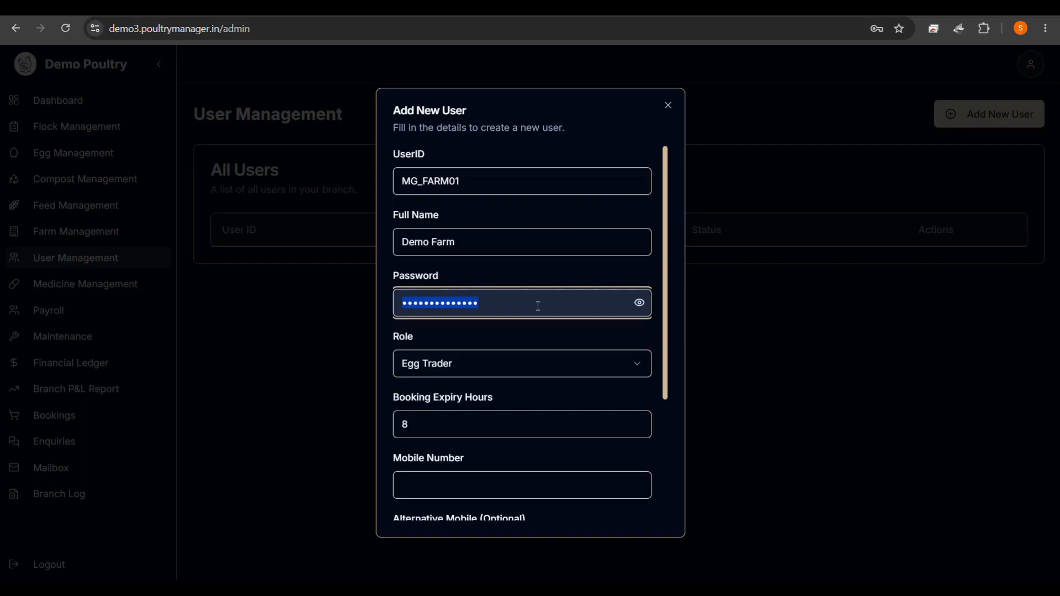
text(demo@1234)
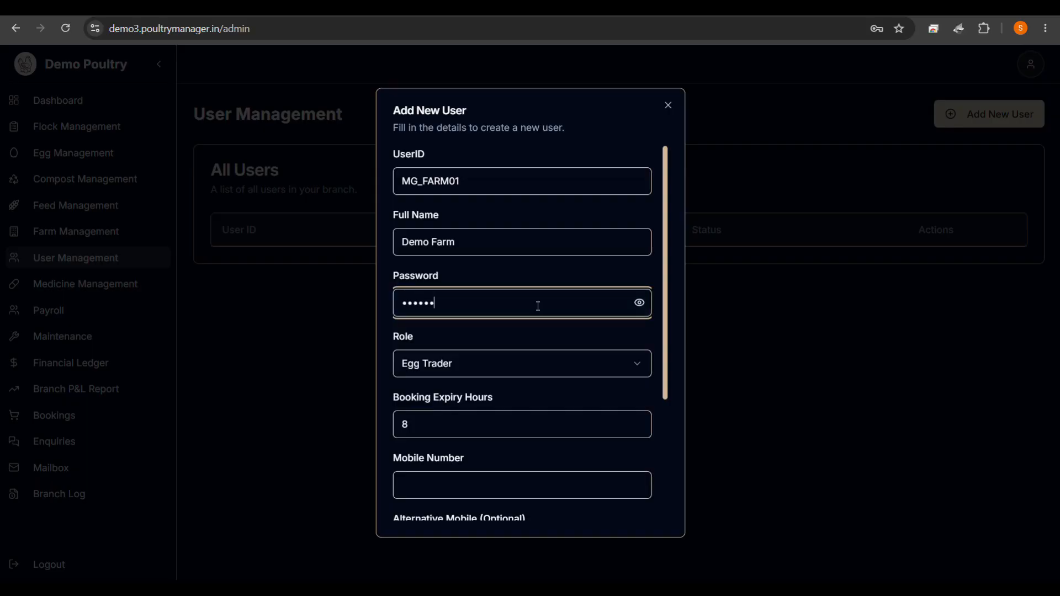
text(•••••)
Make the user a Farm Manager, add a mobile number and address, and save it.
click(436, 369)
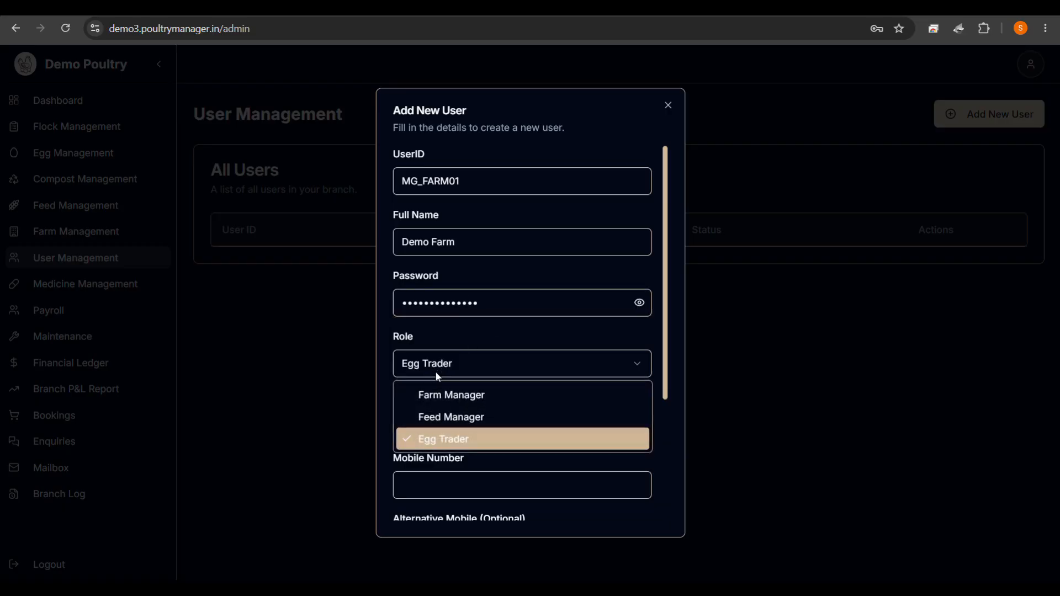
click(439, 395)
click(440, 418)
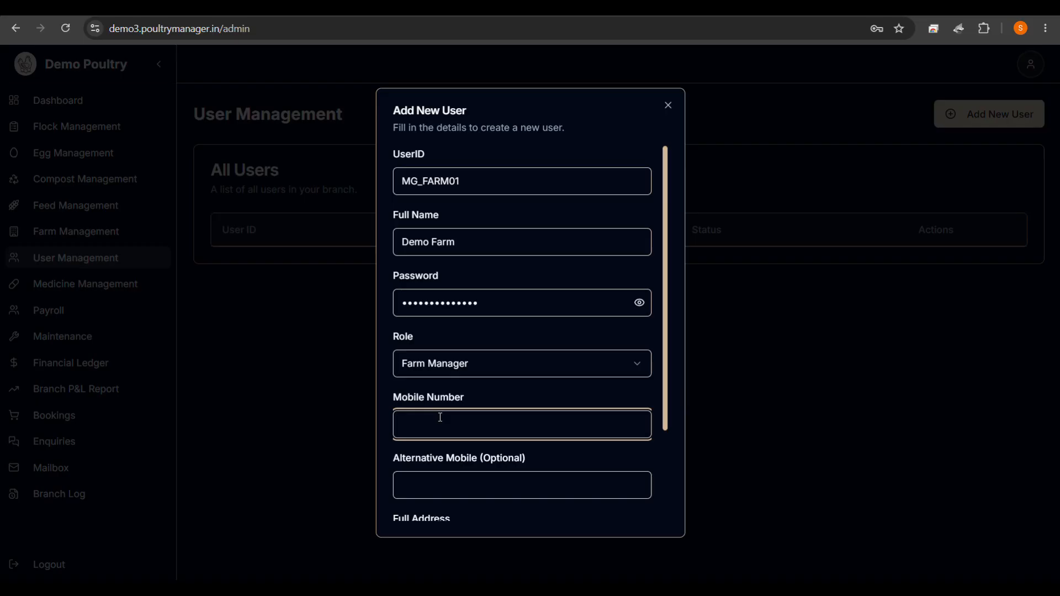
scroll(439, 442, down, 3)
click(436, 440)
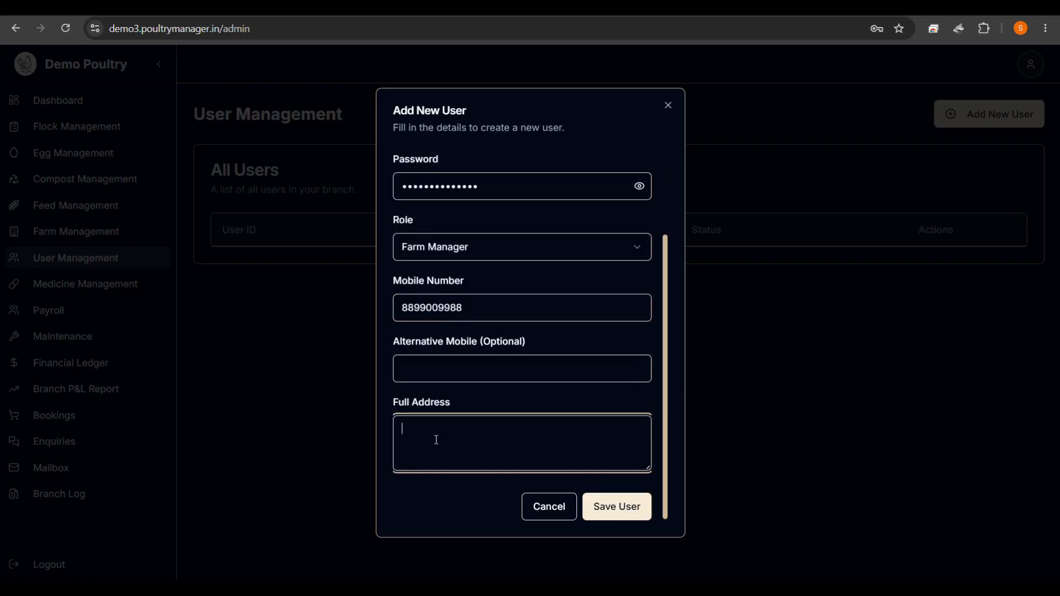
text(demo)
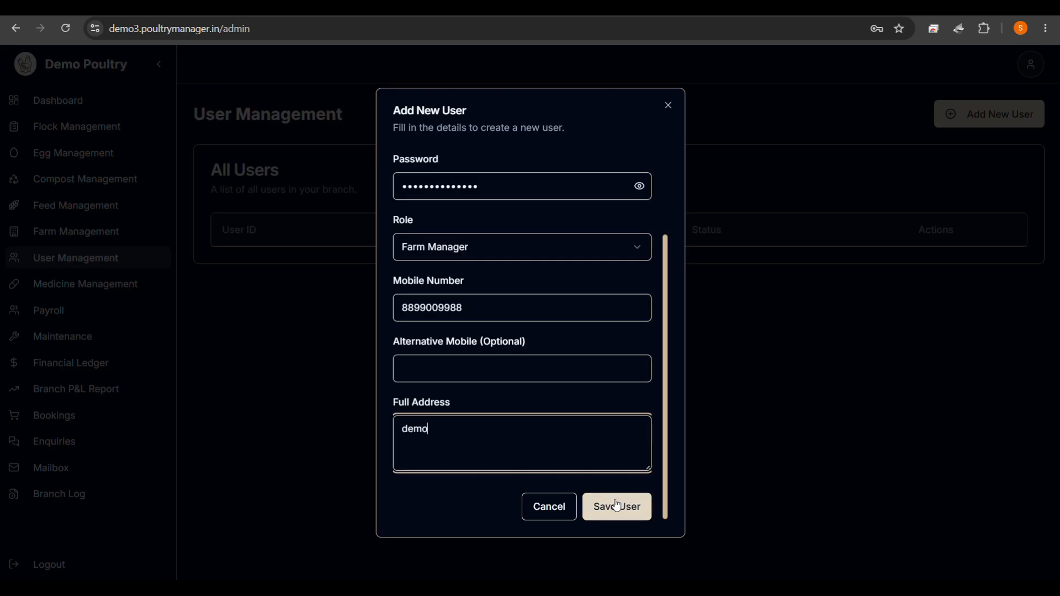
click(617, 506)
click(651, 352)
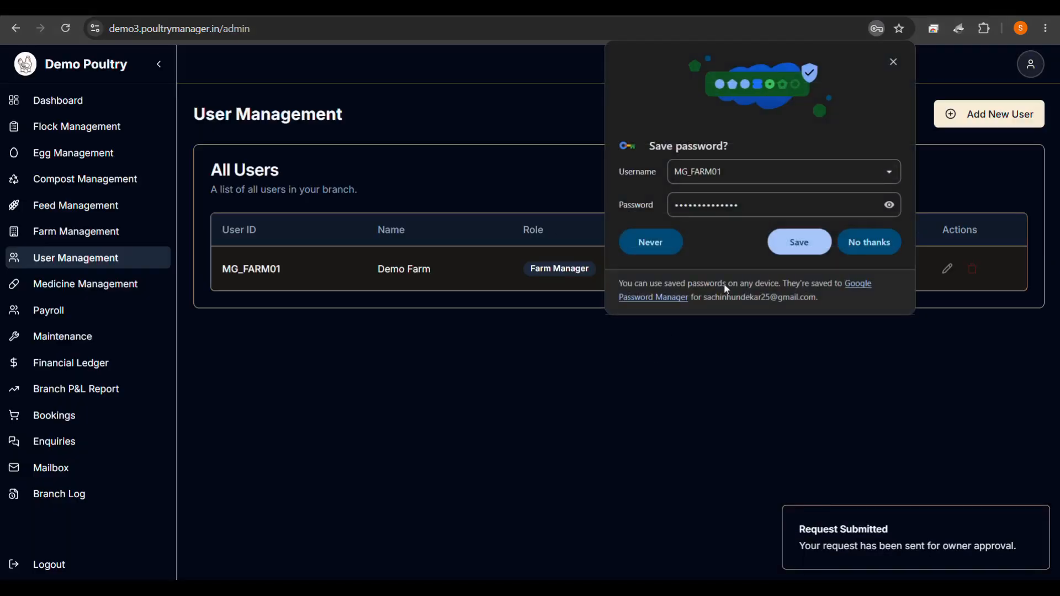
Decline the browser's password prompt and open the owner's pending Approvals list.
click(858, 240)
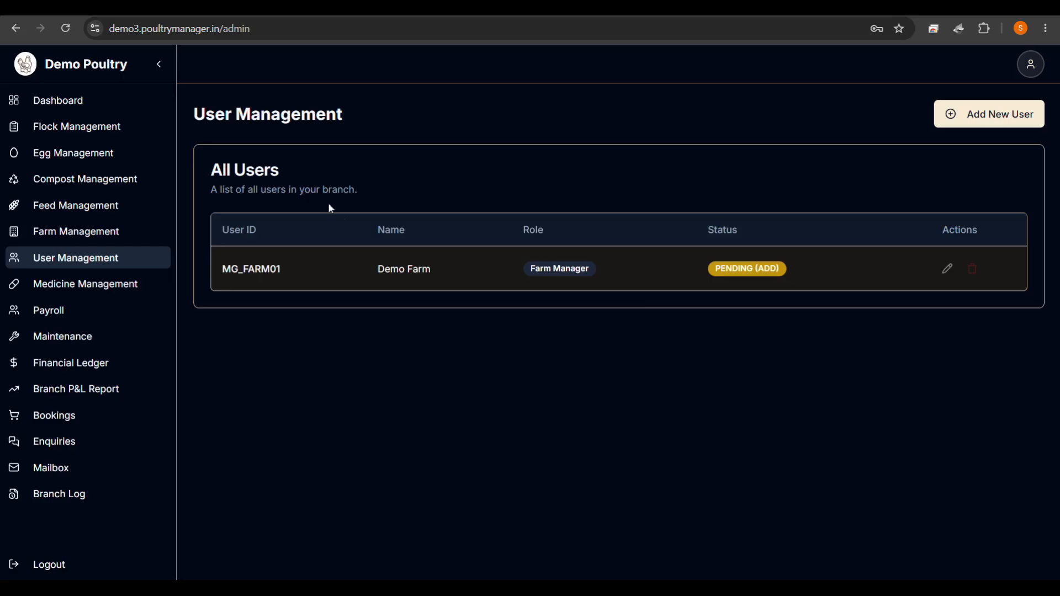
click(376, 8)
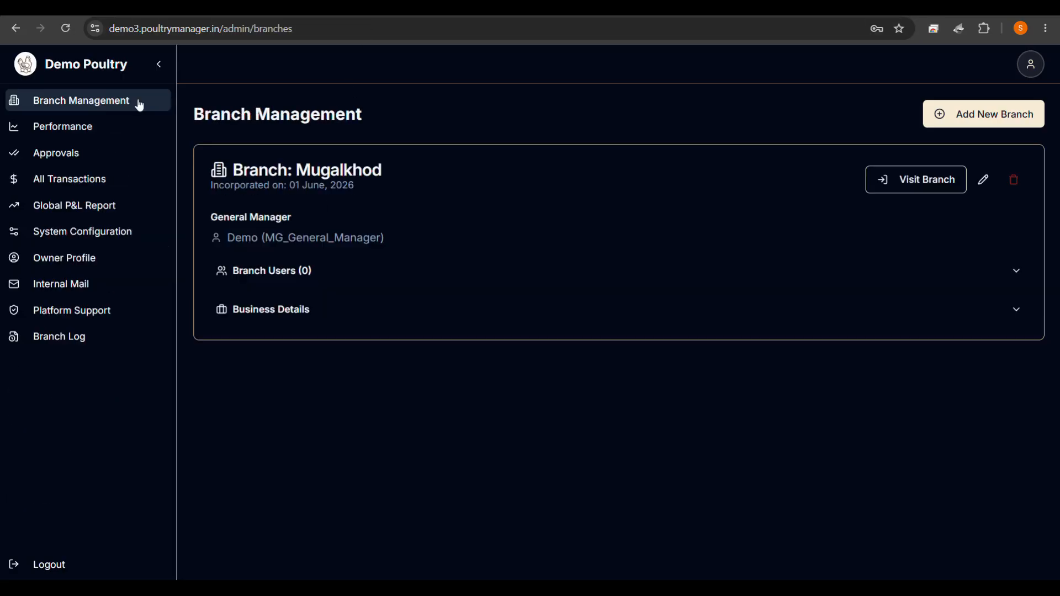
click(70, 27)
click(101, 161)
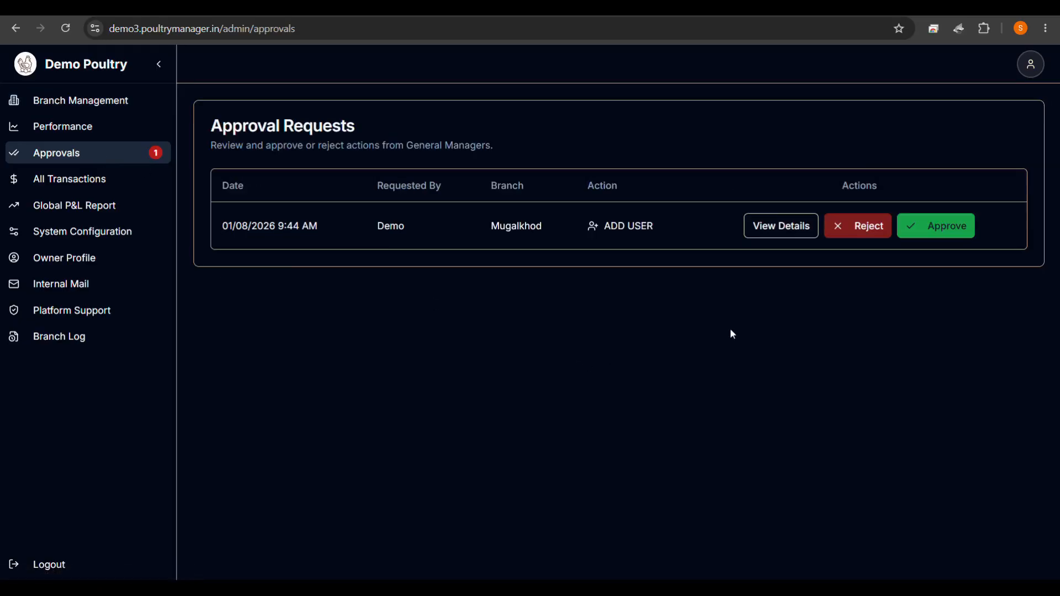
Approve the Mugalkhod add-user request and refresh the GM's user list.
click(942, 231)
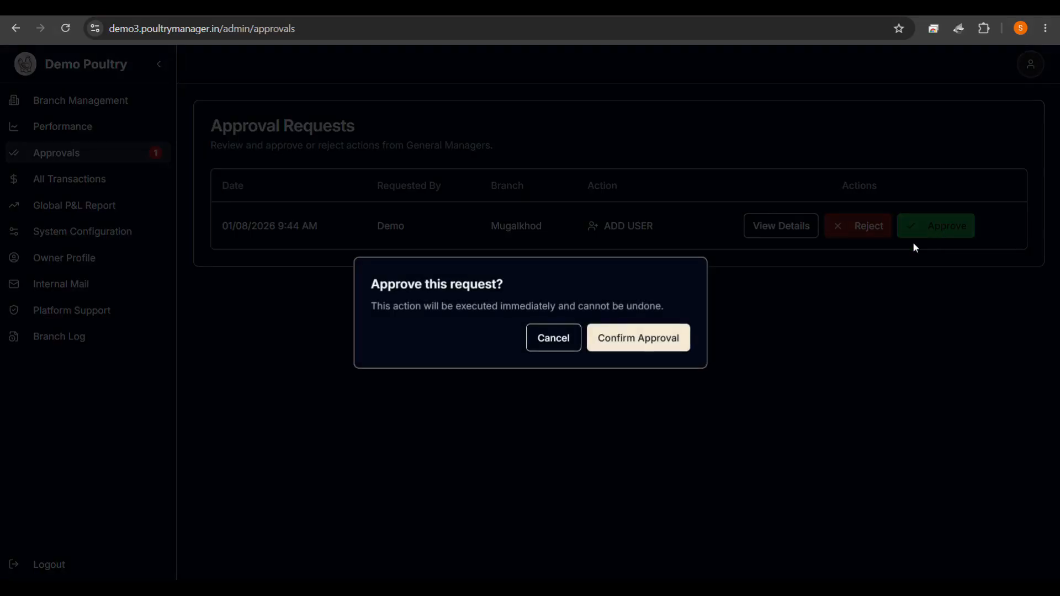
click(559, 337)
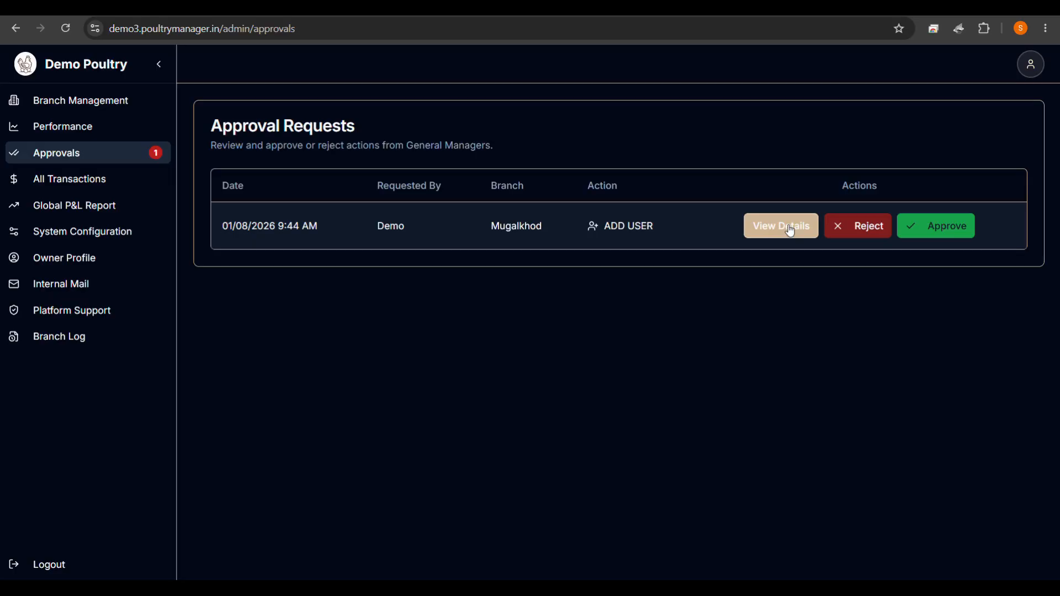
click(949, 228)
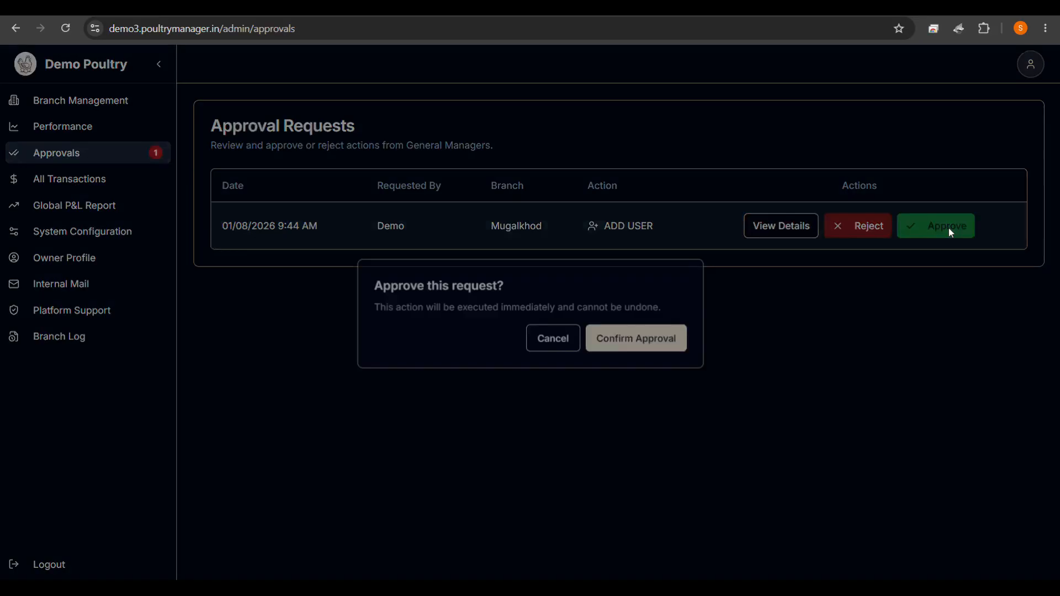
click(671, 335)
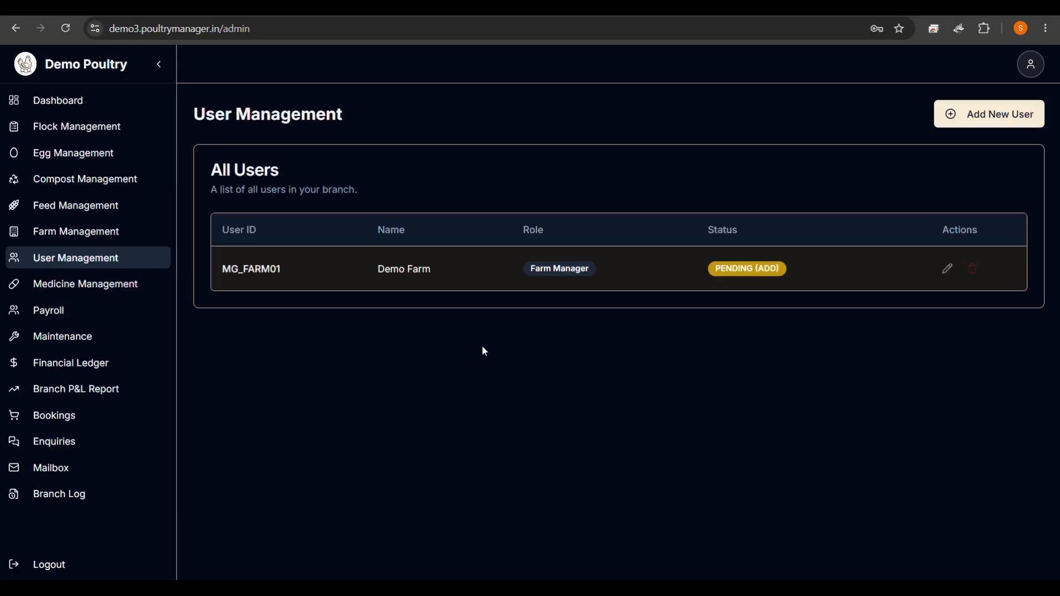
click(65, 39)
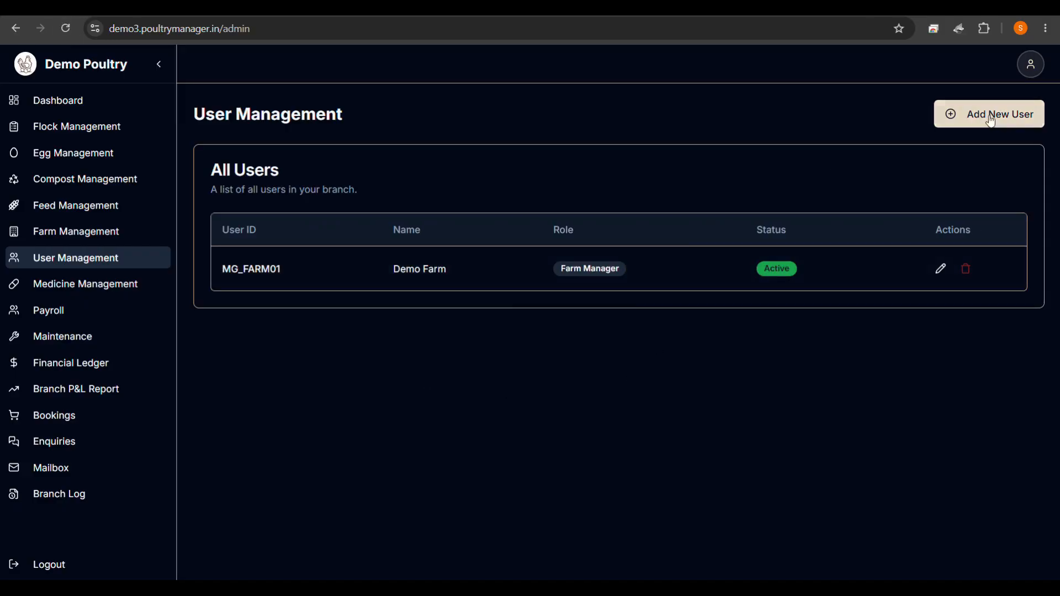
Start another new user with ID ending Feed_Manager, a demo full name and a new password.
click(1009, 112)
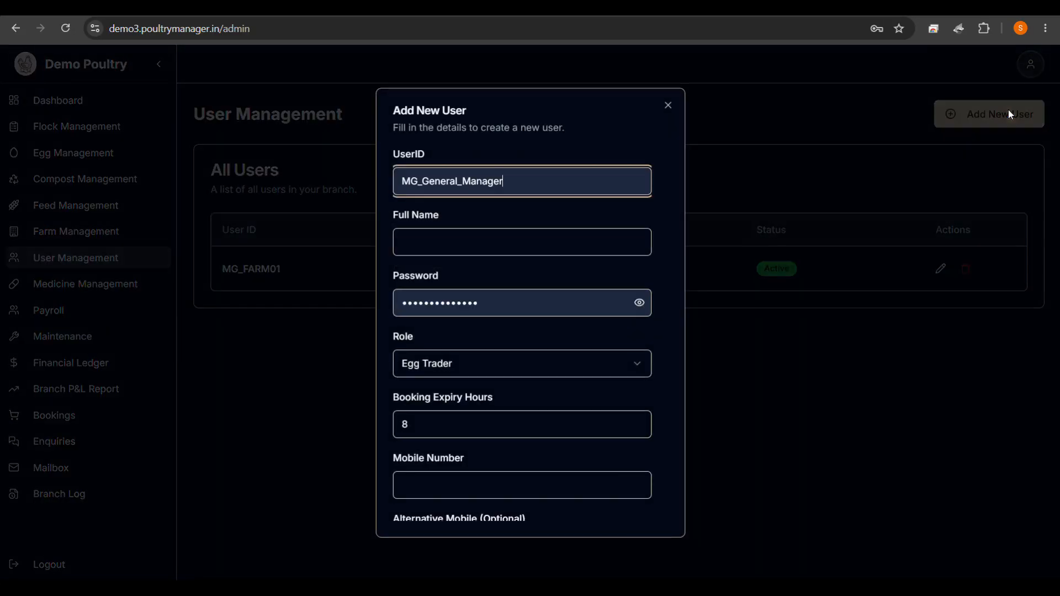
click(519, 169)
drag(518, 169, 426, 174)
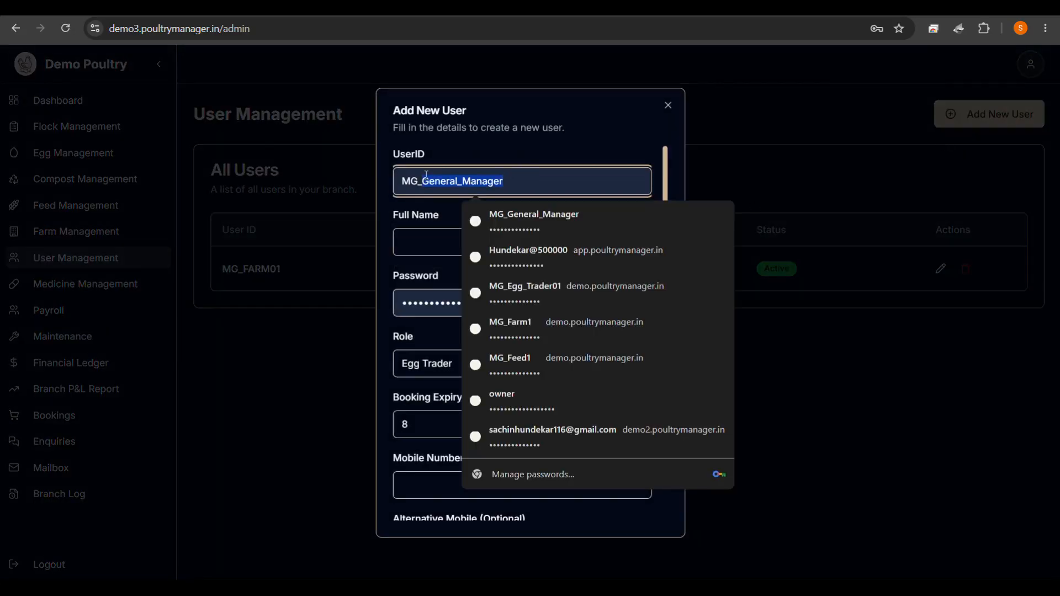
text(Fee)
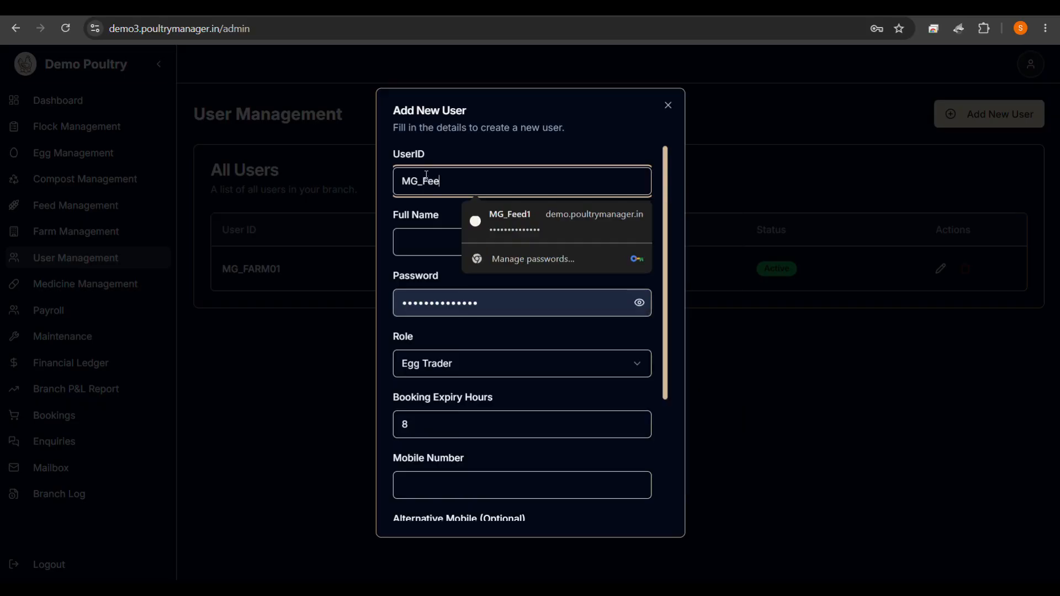
text(d_)
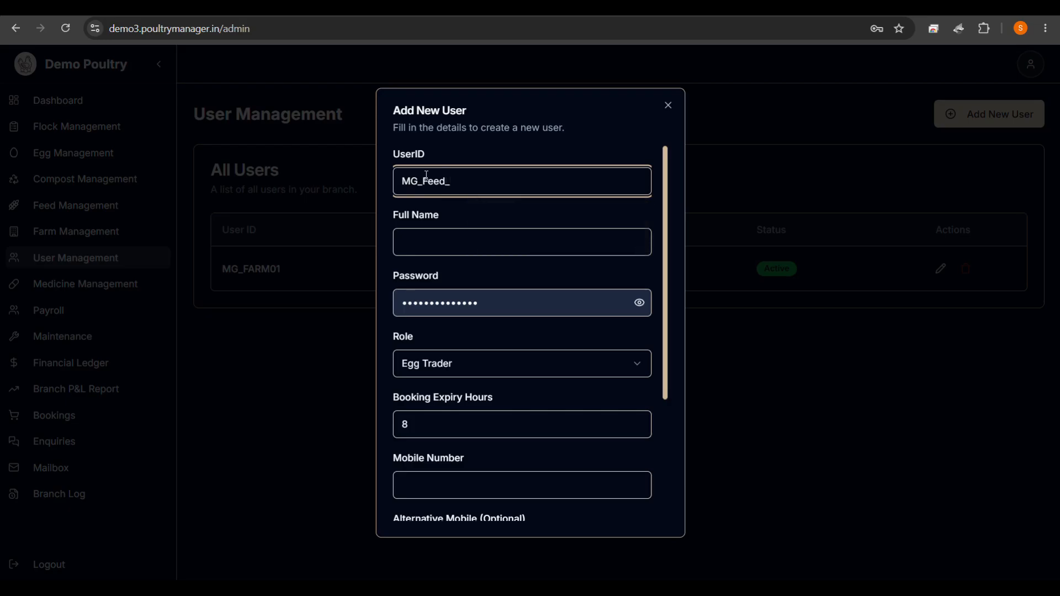
text(Manager)
click(440, 242)
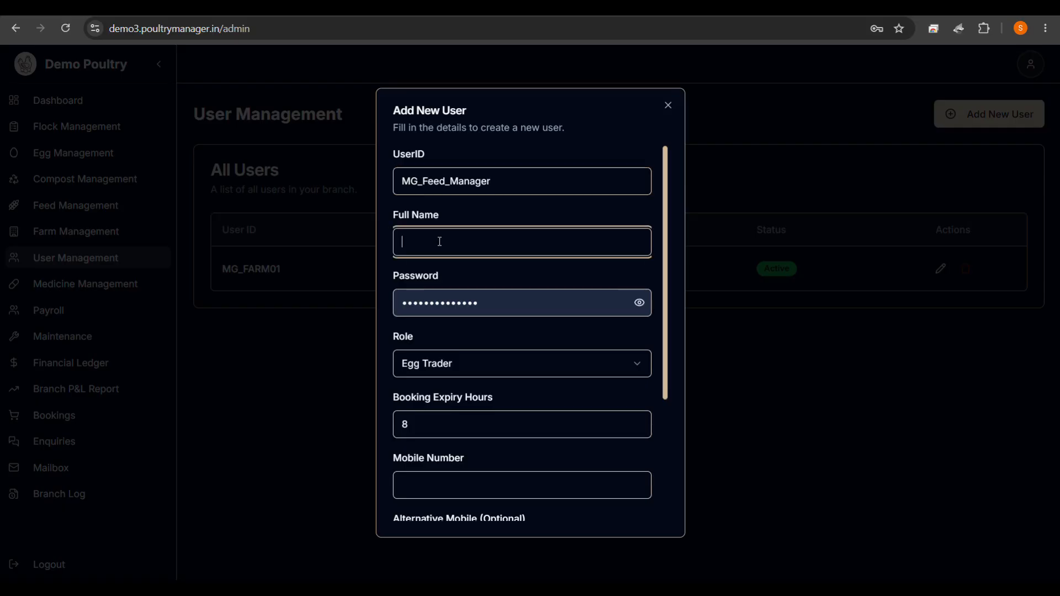
text(Demo Feed)
drag(507, 298, 308, 297)
text(•••••••••)
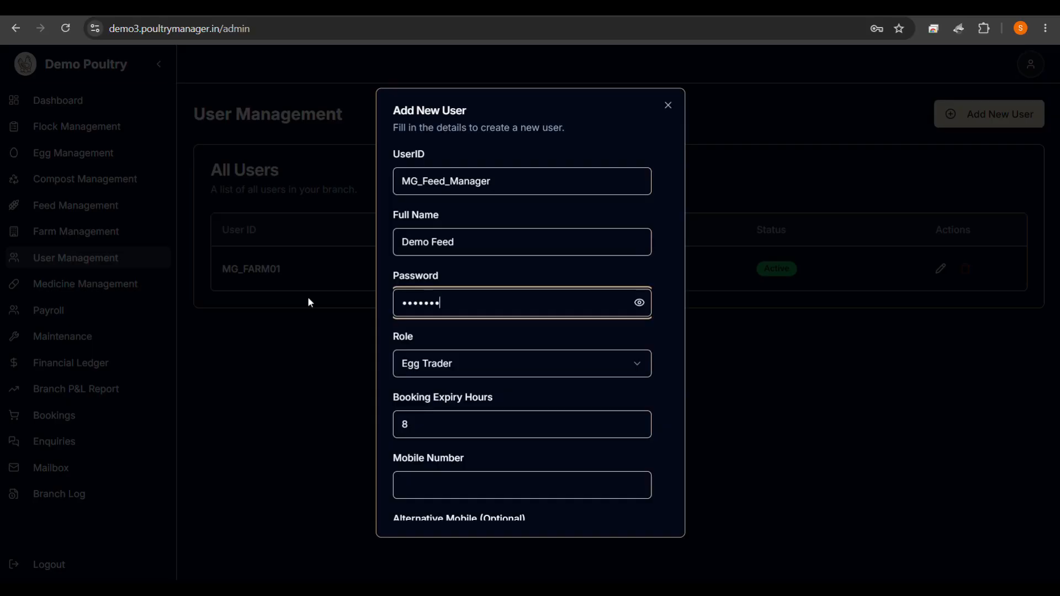
text(•••••)
Give the user the Feed Manager role, a mobile number and address, and submit it.
click(425, 365)
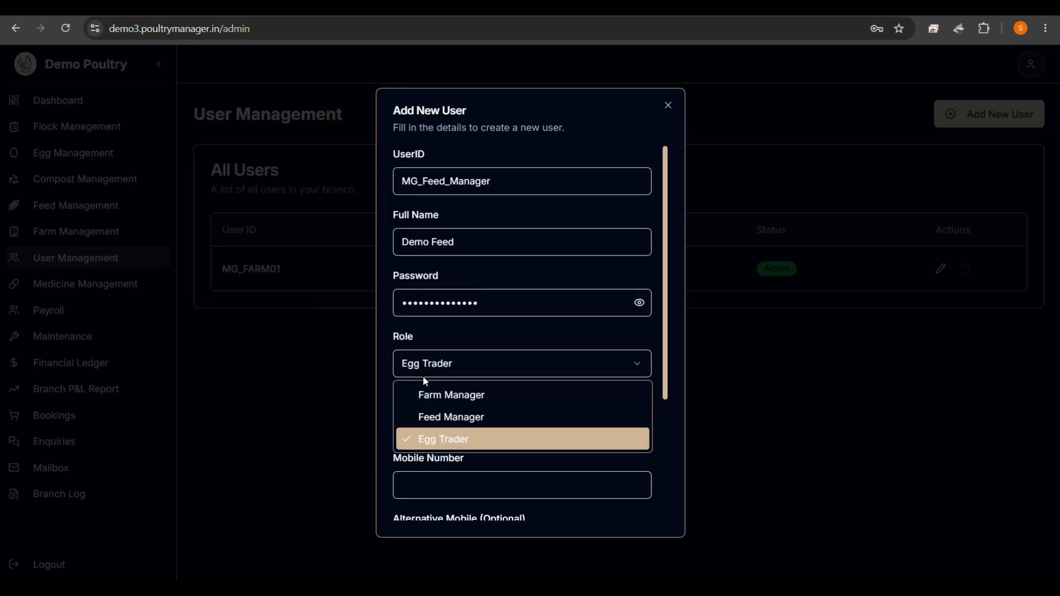
click(430, 417)
click(427, 426)
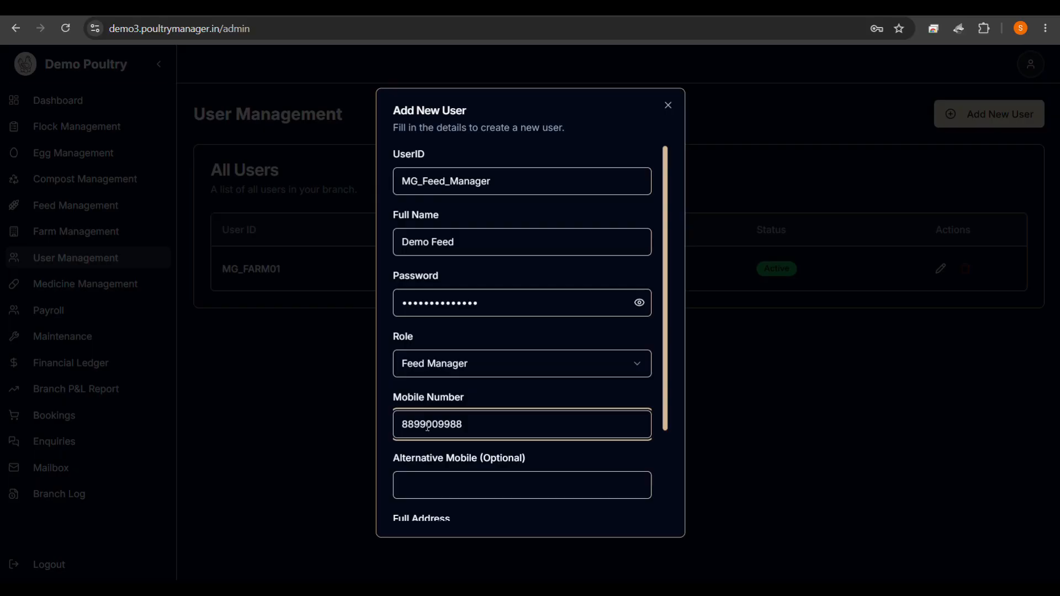
scroll(438, 448, down, 3)
click(438, 443)
text(de)
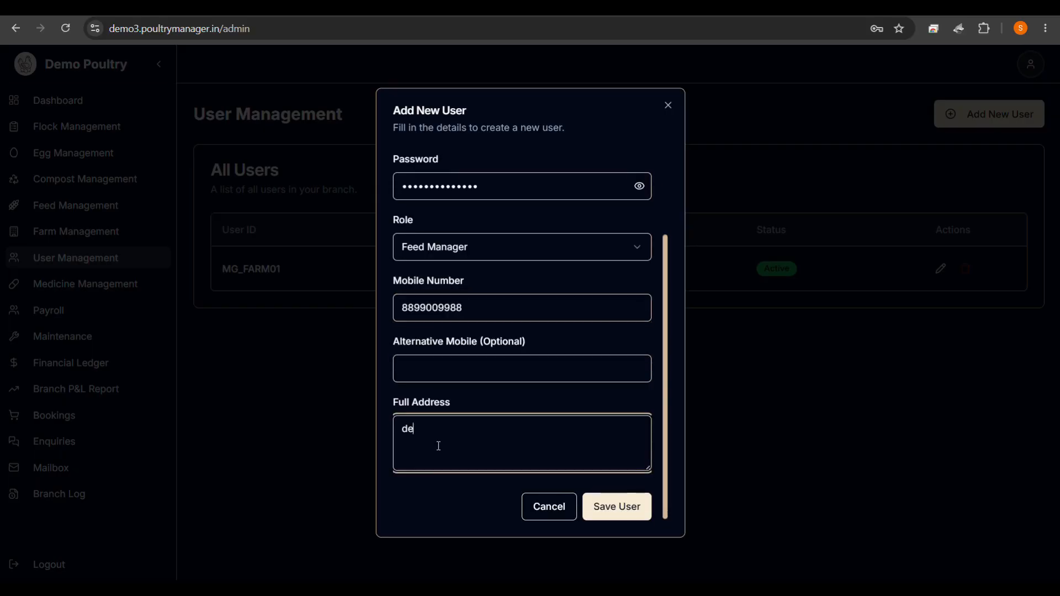
text(mo)
click(610, 503)
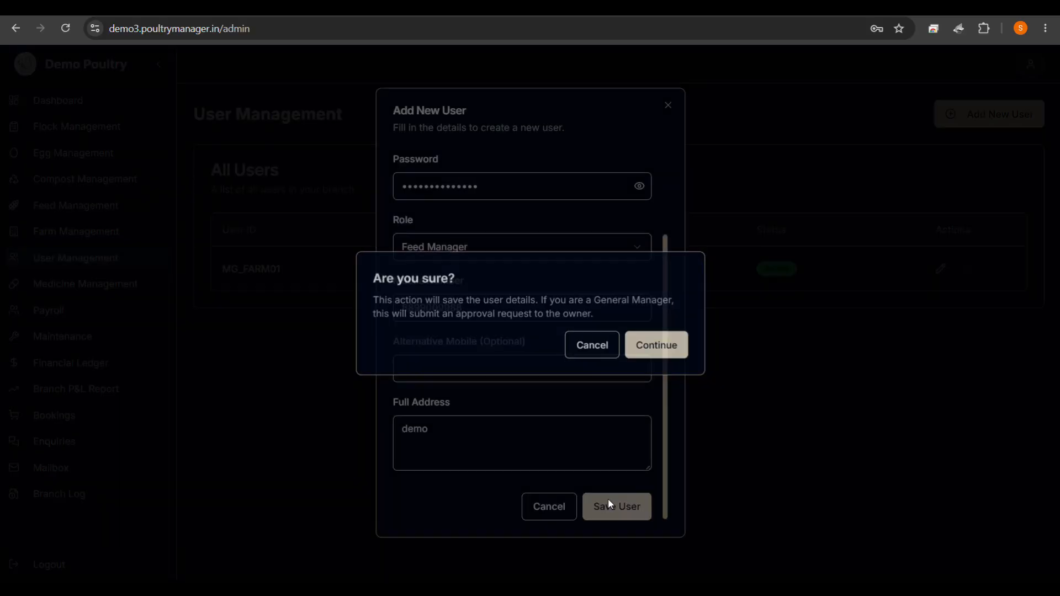
click(655, 343)
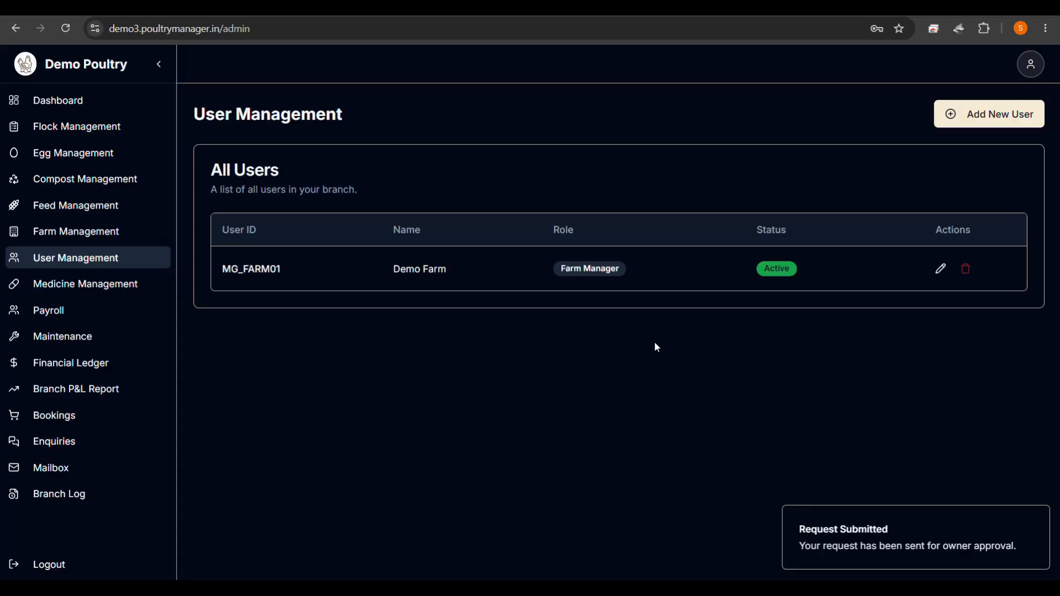
Approve the MG_Feed_Manager request as owner, then reload the GM's User Management list.
click(871, 238)
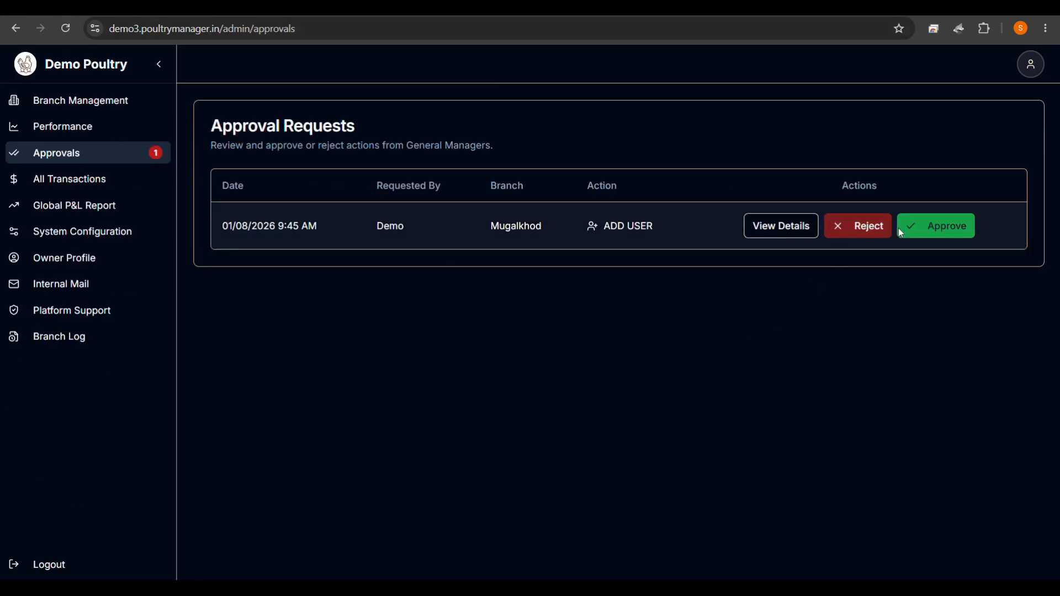
click(936, 227)
click(602, 351)
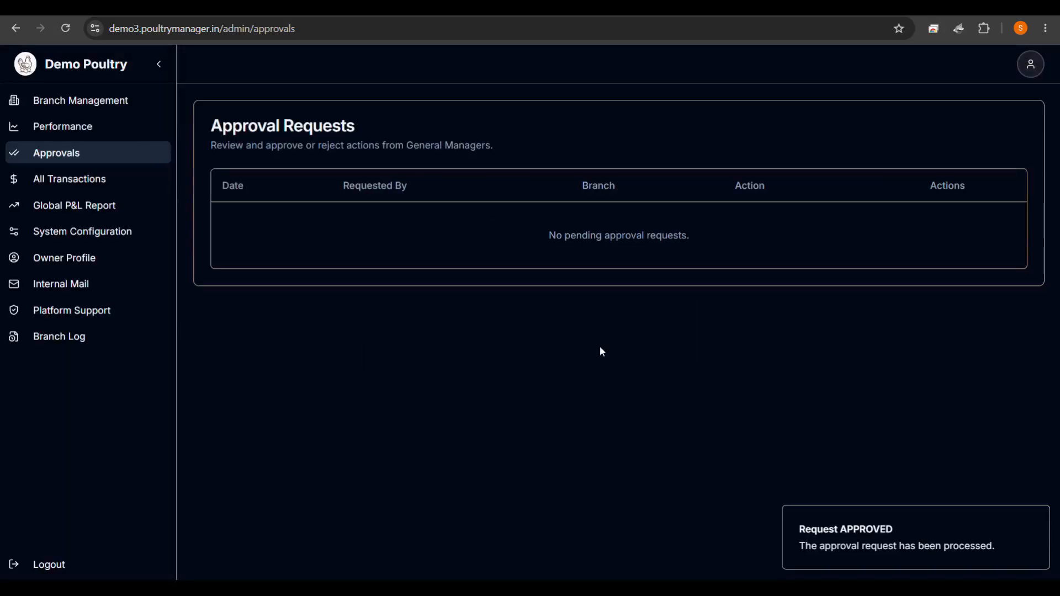
click(375, 16)
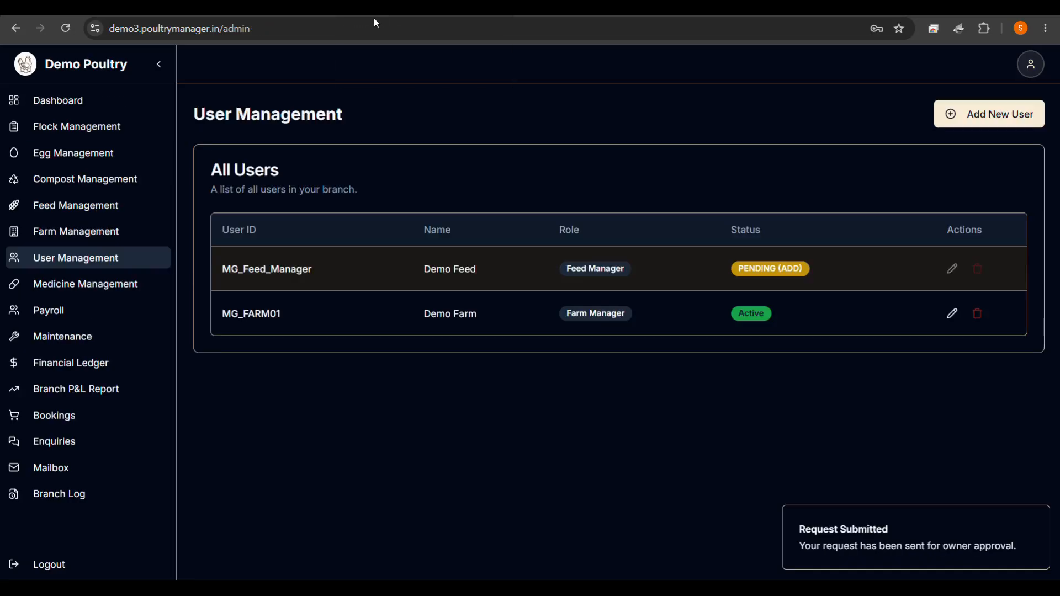
click(66, 30)
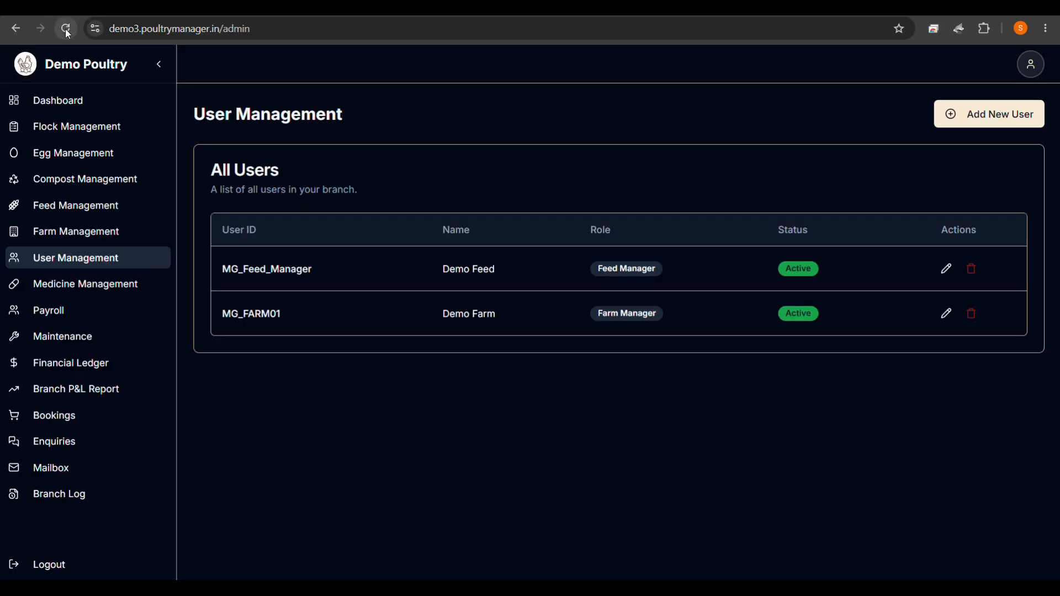
Start a new farm batch named MG_FARM01_B01 in Farm Management.
click(74, 243)
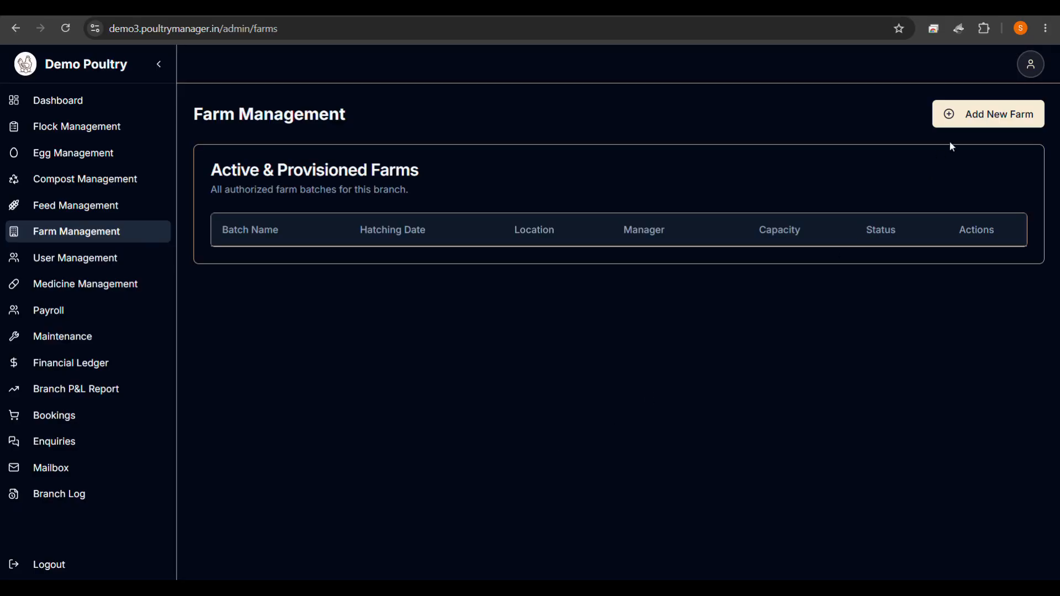
click(987, 128)
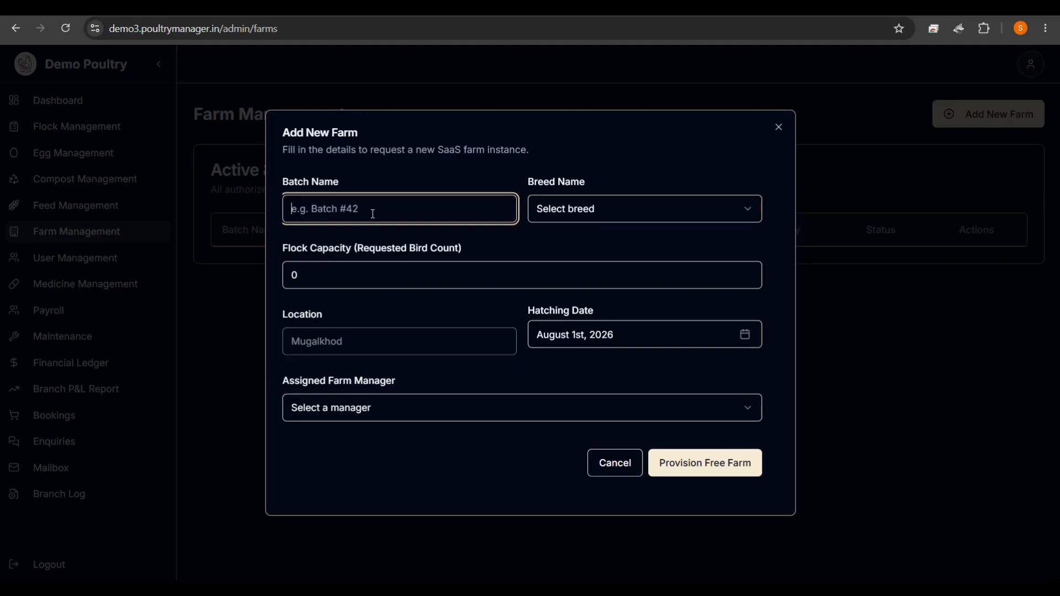
text(MG_FARM01_B01)
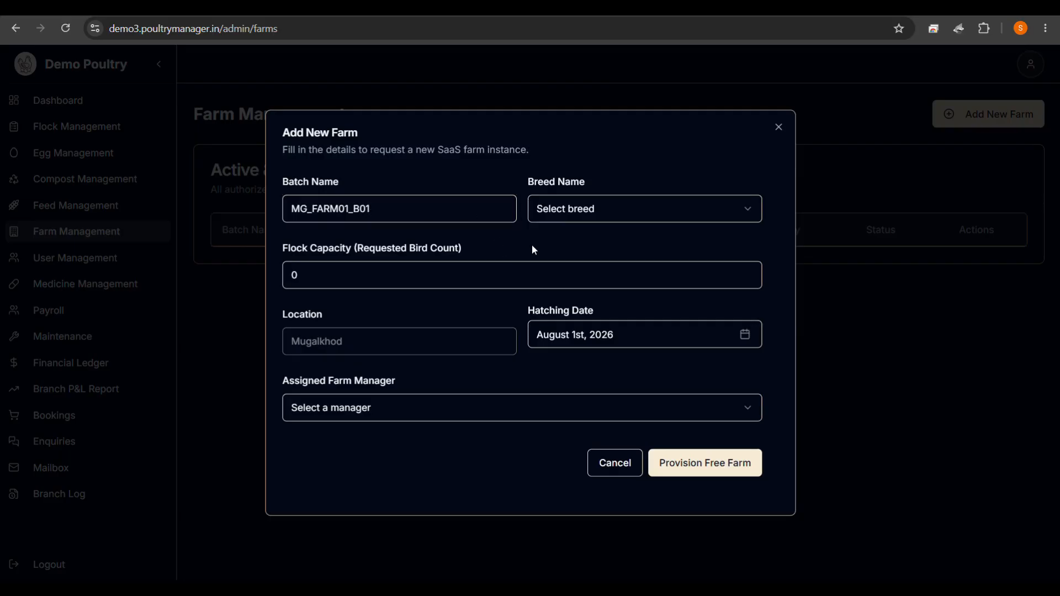
Choose breed BV 300 and enter a flock capacity of 12976.
click(574, 211)
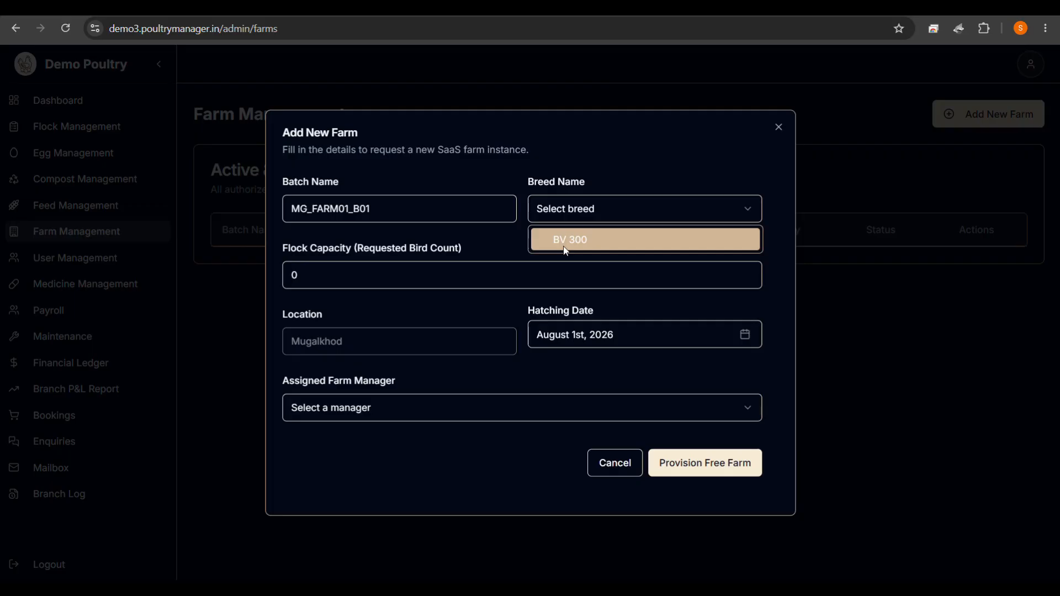
click(566, 252)
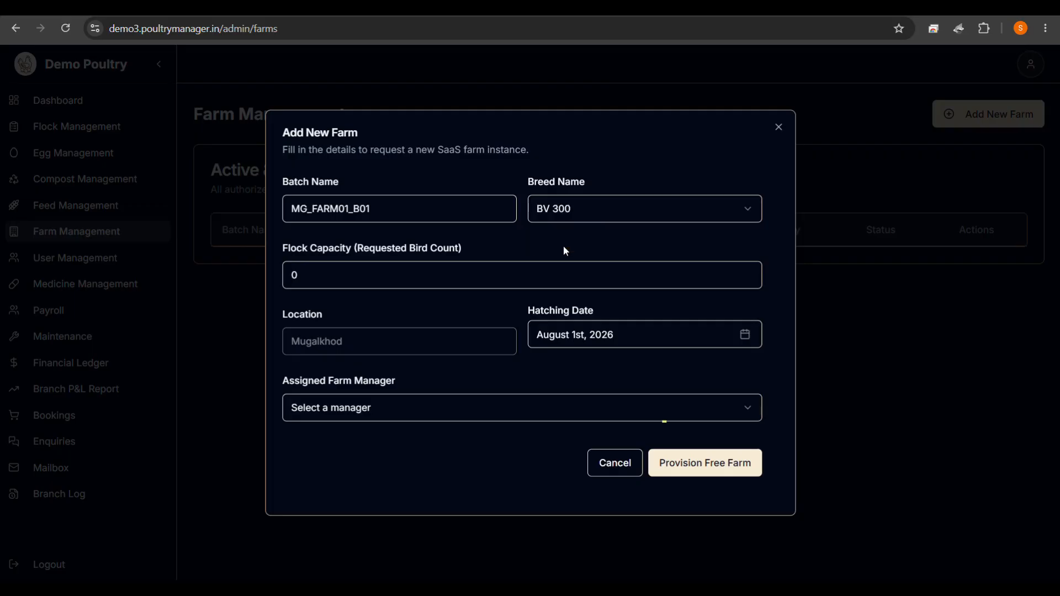
click(380, 285)
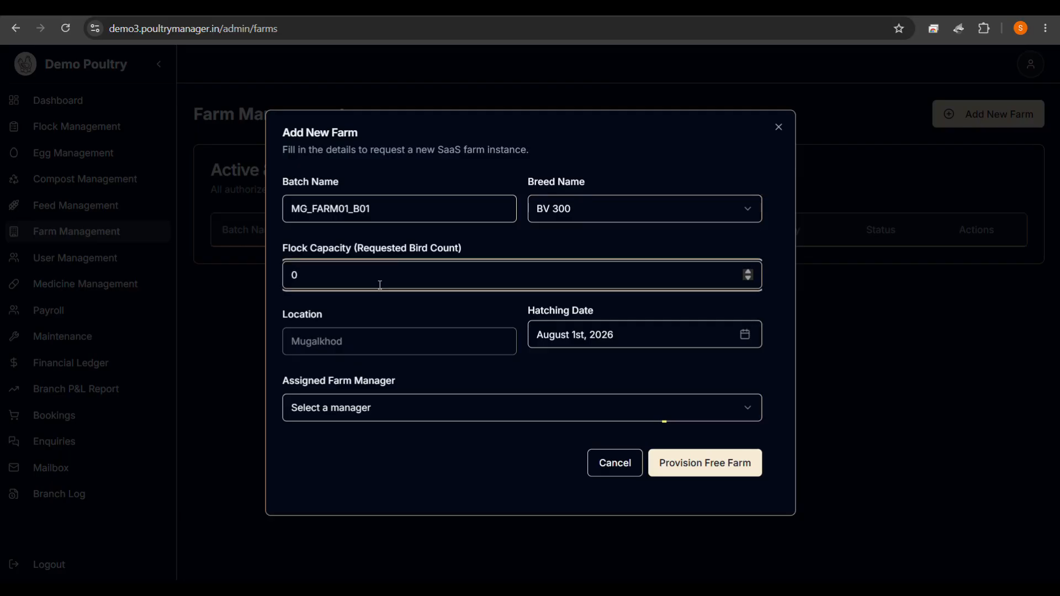
key(BackSpace)
text(1296)
key(BackSpace)
text(76)
click(349, 319)
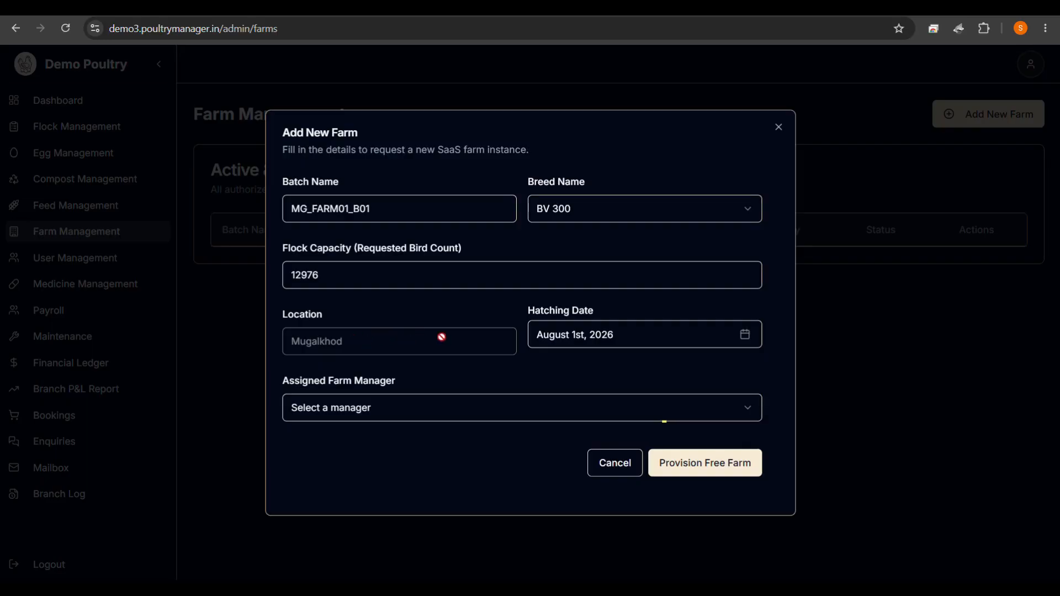
click(589, 335)
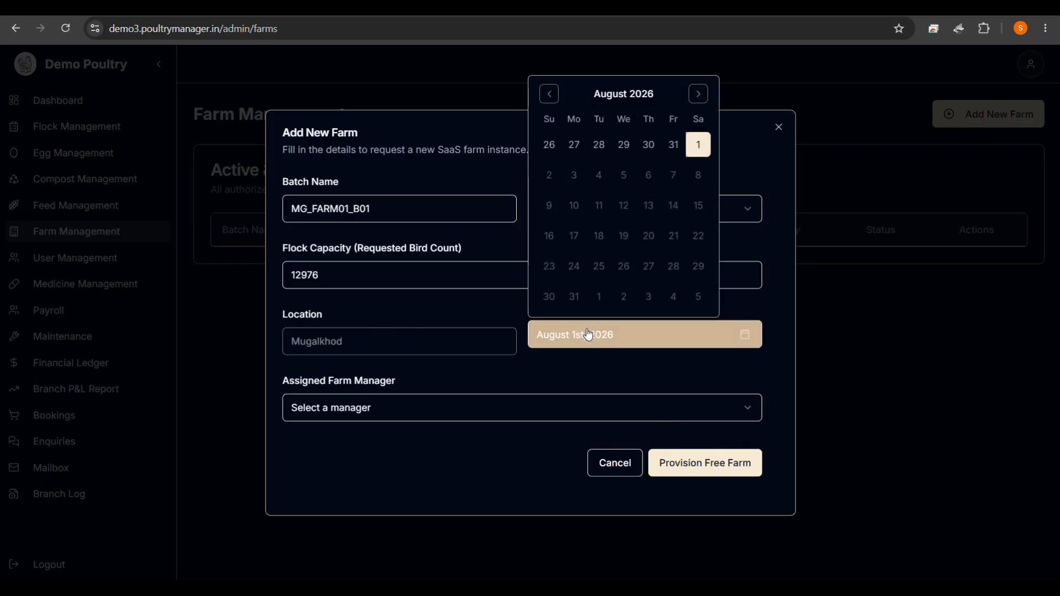
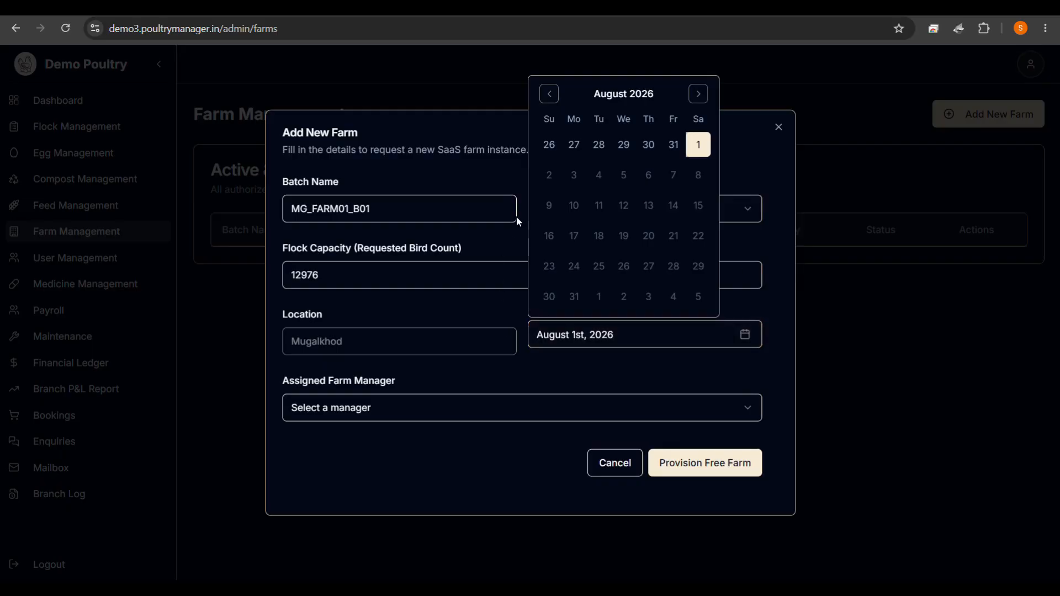
Set the hatching date of batch MG_FARM01_B01 to July 1st, 2026.
click(549, 95)
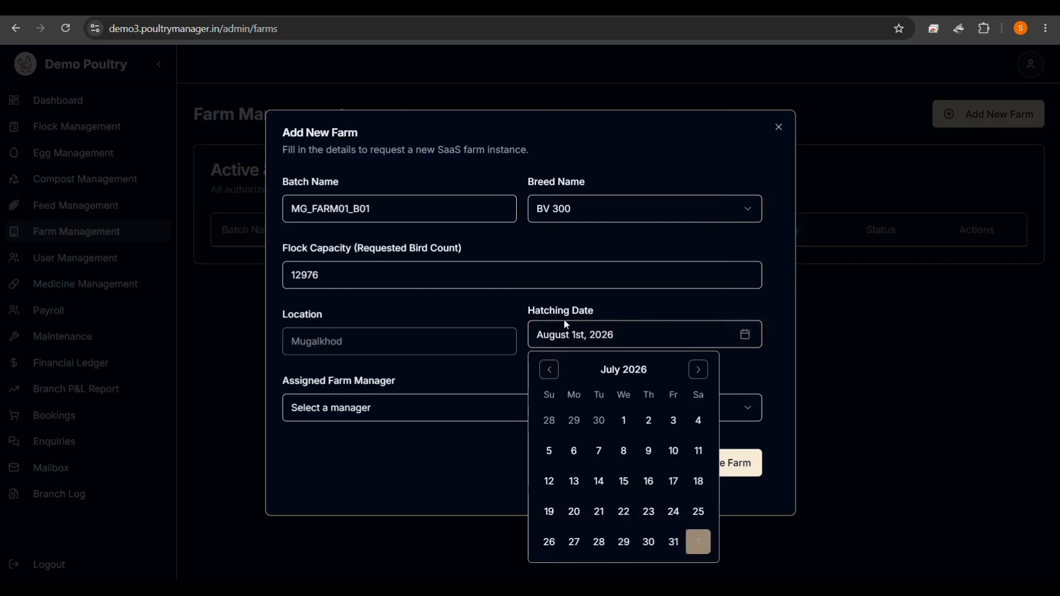
click(555, 367)
click(551, 369)
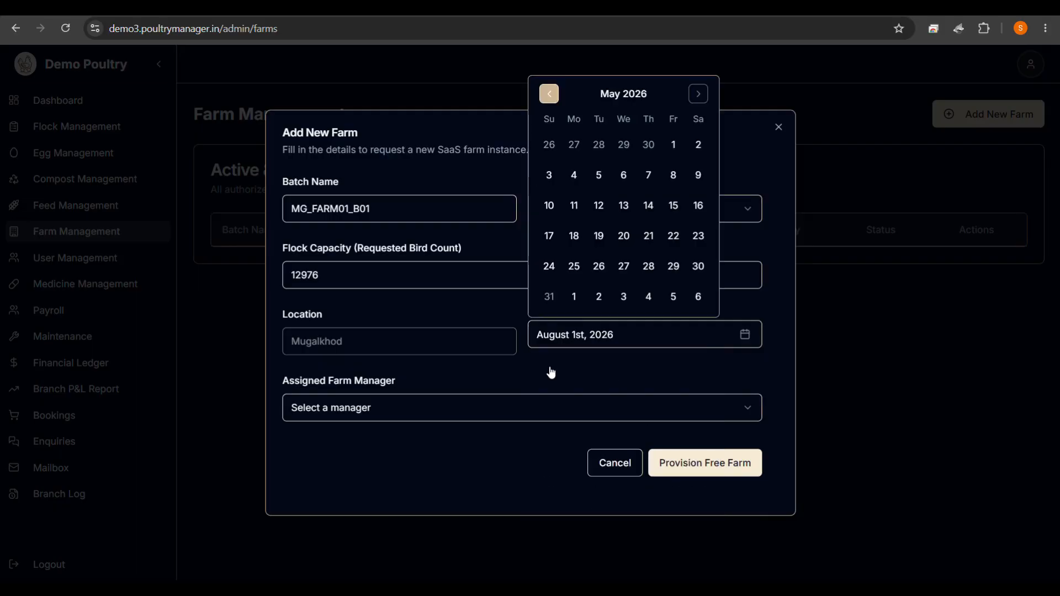
click(550, 93)
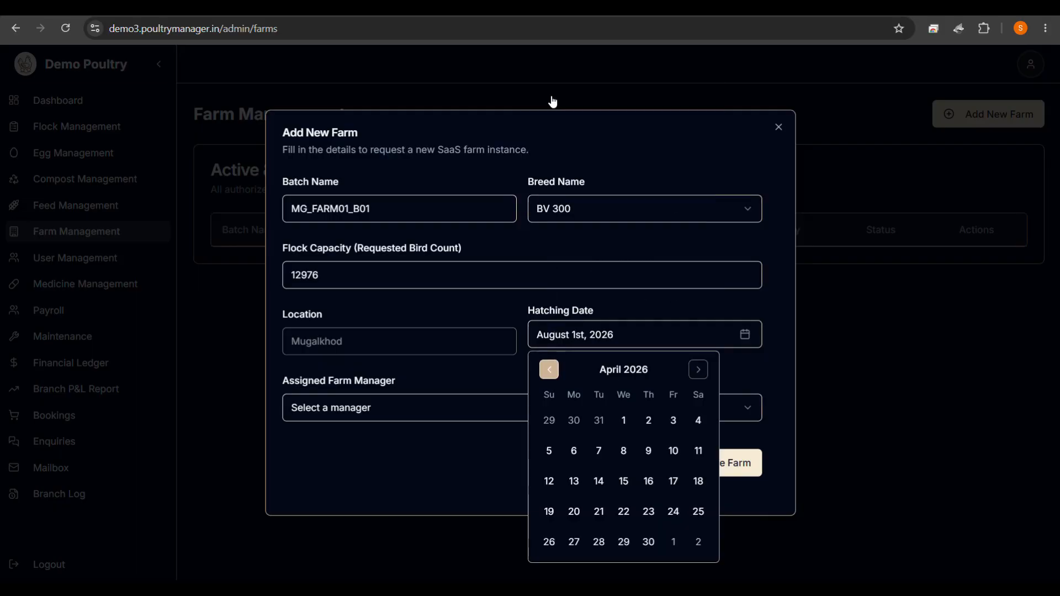
click(697, 372)
click(692, 365)
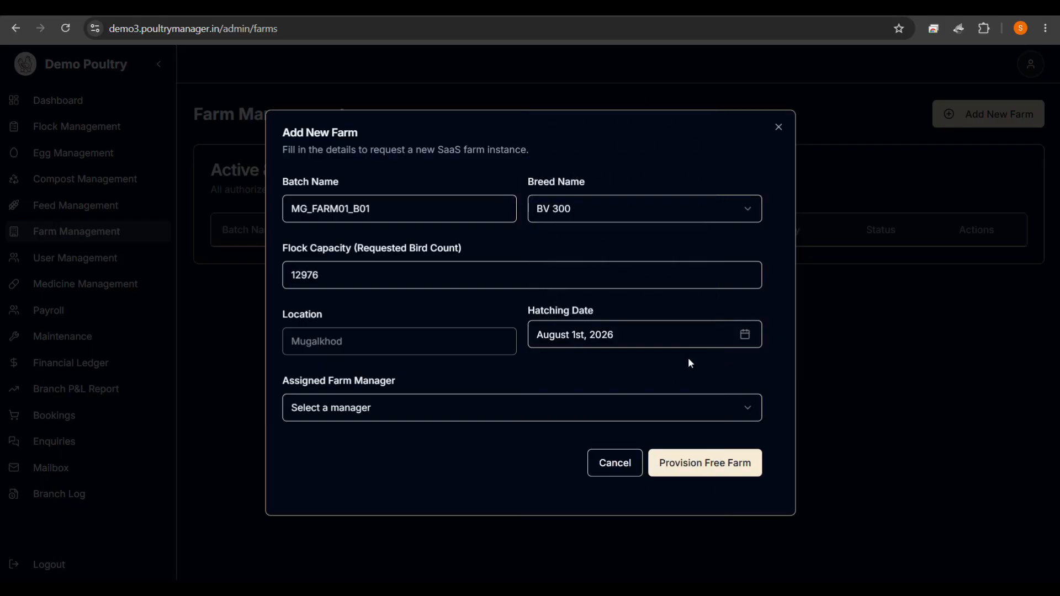
click(601, 342)
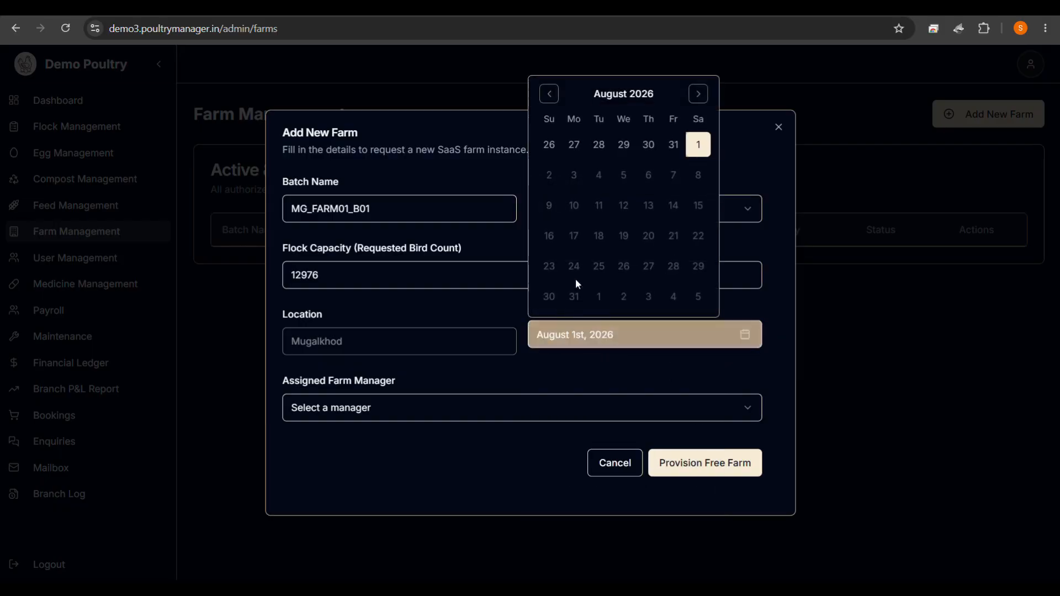
click(550, 94)
click(624, 420)
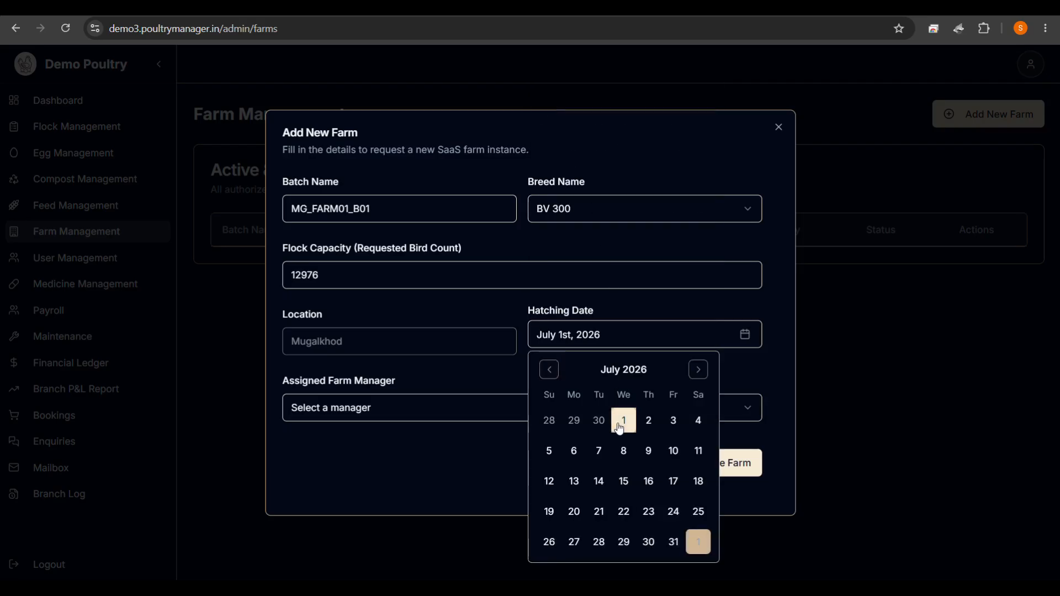
click(758, 382)
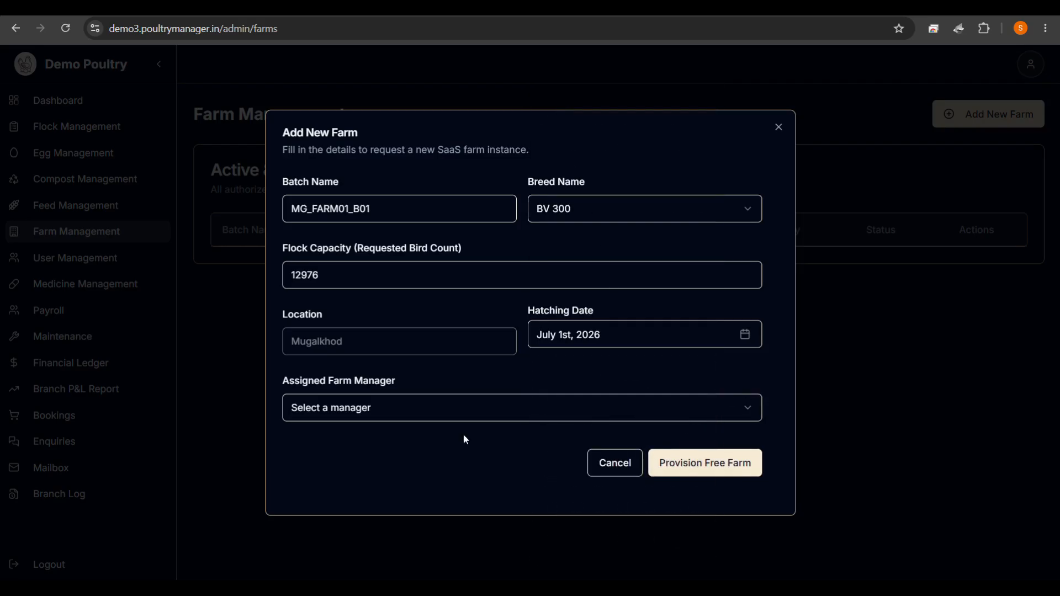
Assign Demo Farm (MG_FARM01) as the farm manager.
click(327, 418)
click(372, 439)
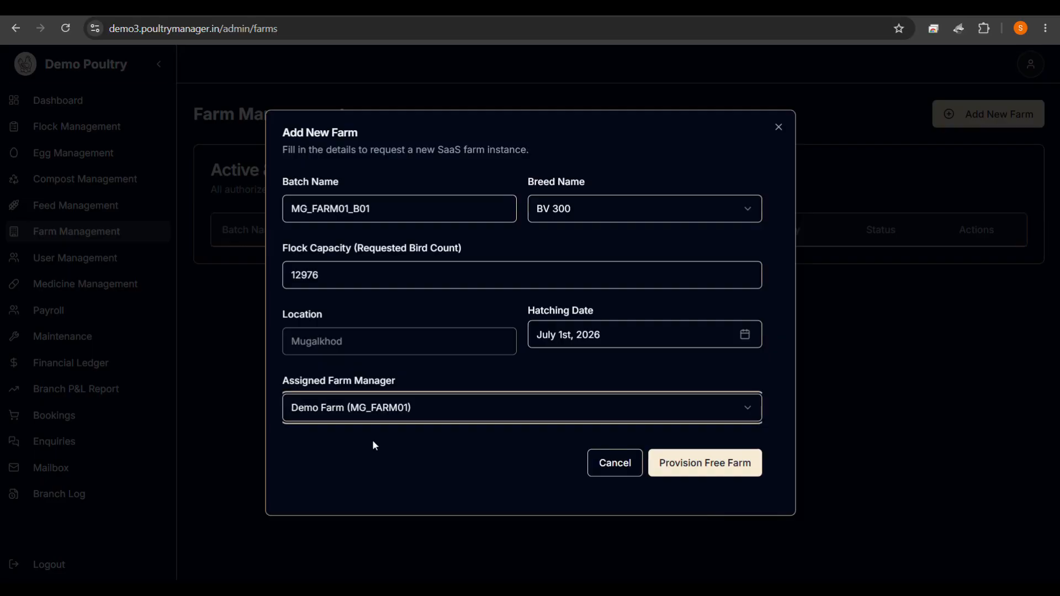
click(327, 415)
click(350, 463)
Provision the free-tier farm MG_FARM01_B01 and refresh until its status reads ACTIVE.
click(716, 462)
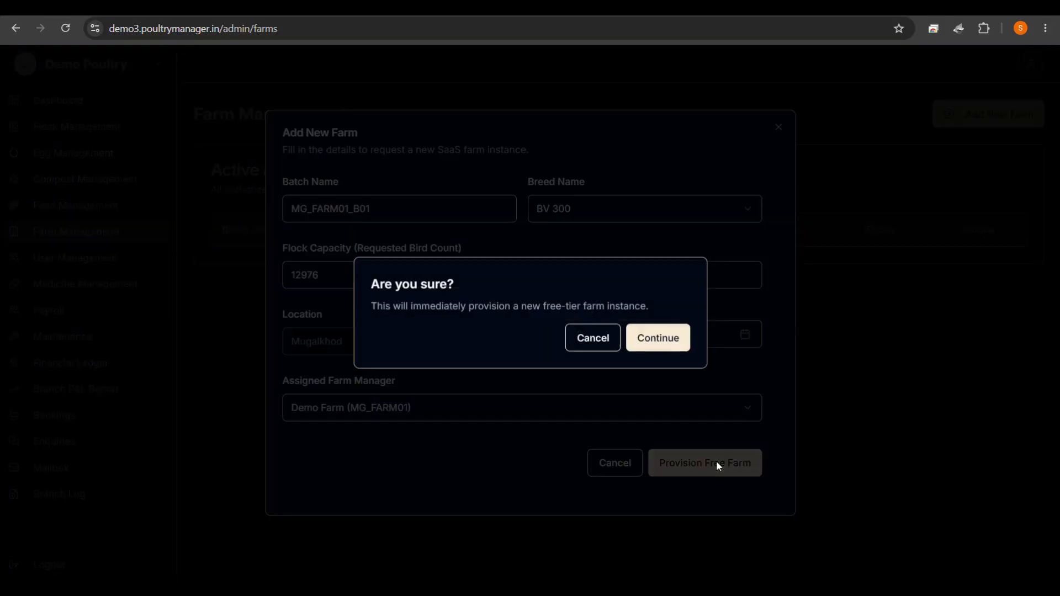
click(662, 335)
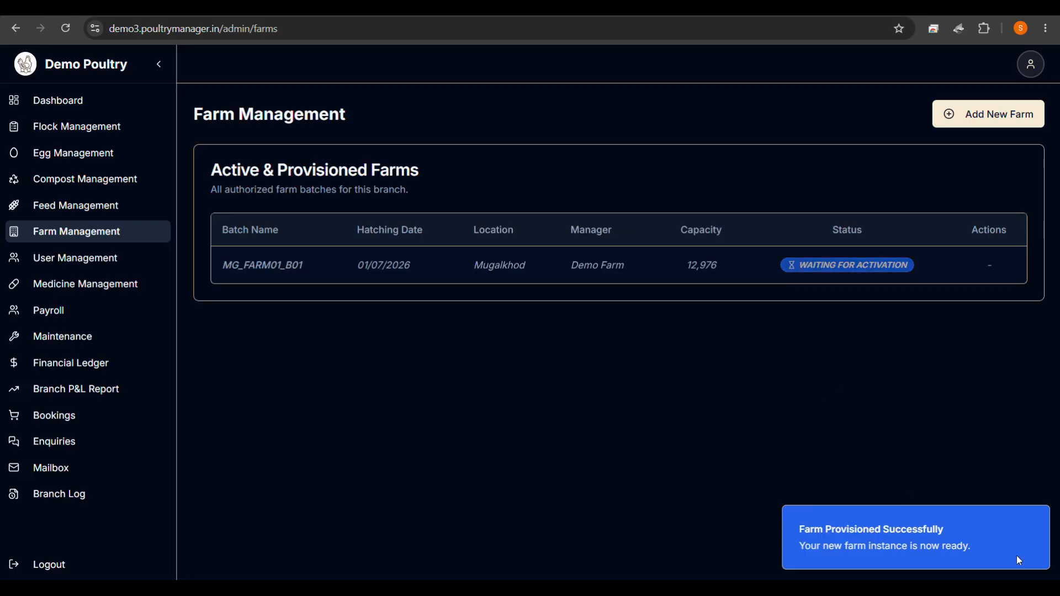
click(1037, 527)
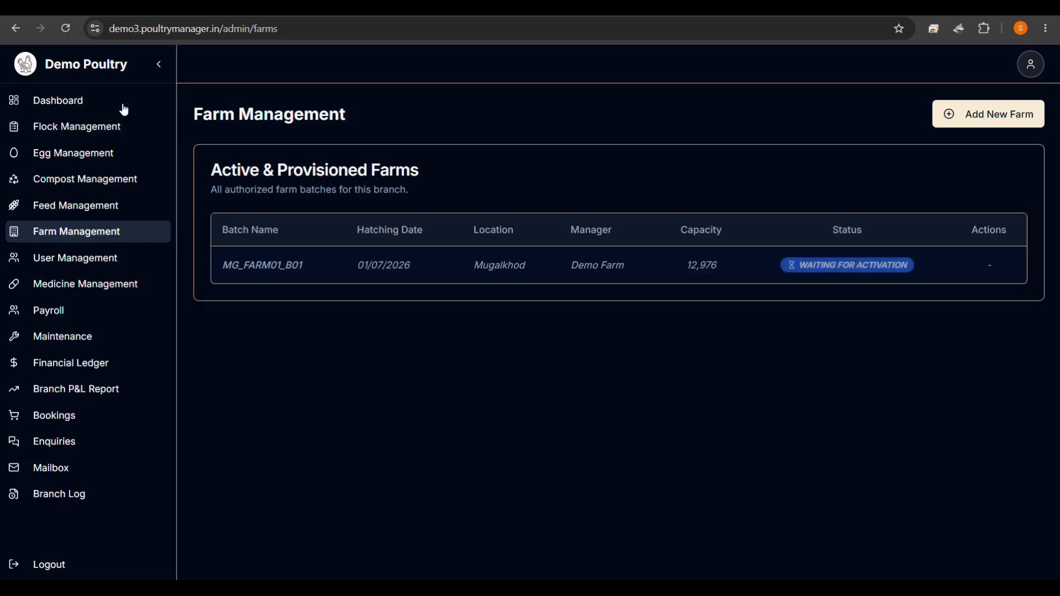
click(63, 35)
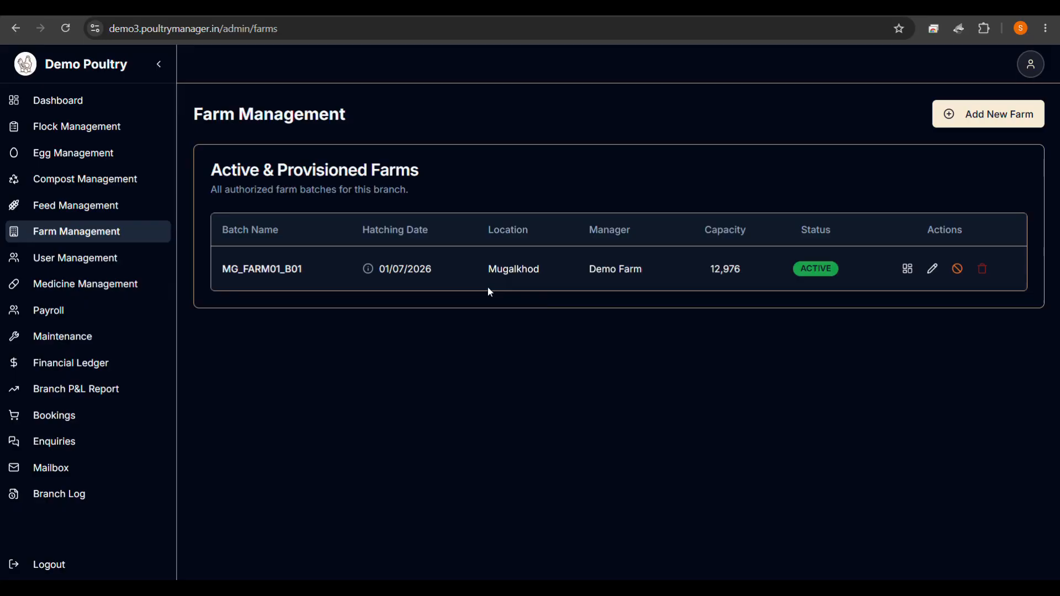
Review the MG_FARM01_B01 dashboard: current flock 12,976, all production figures at zero.
click(131, 112)
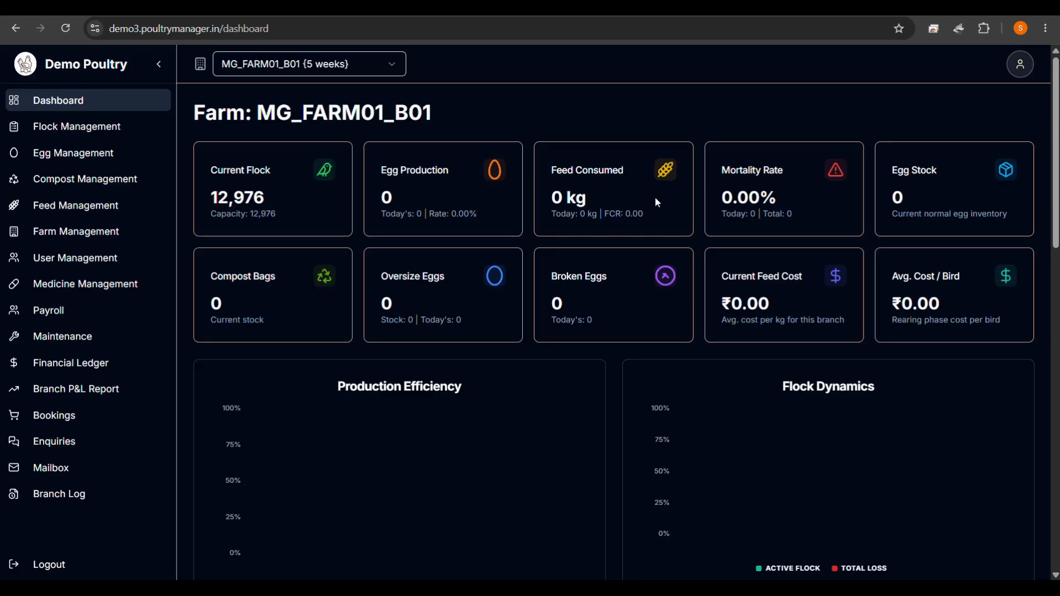
scroll(497, 342, down, 6)
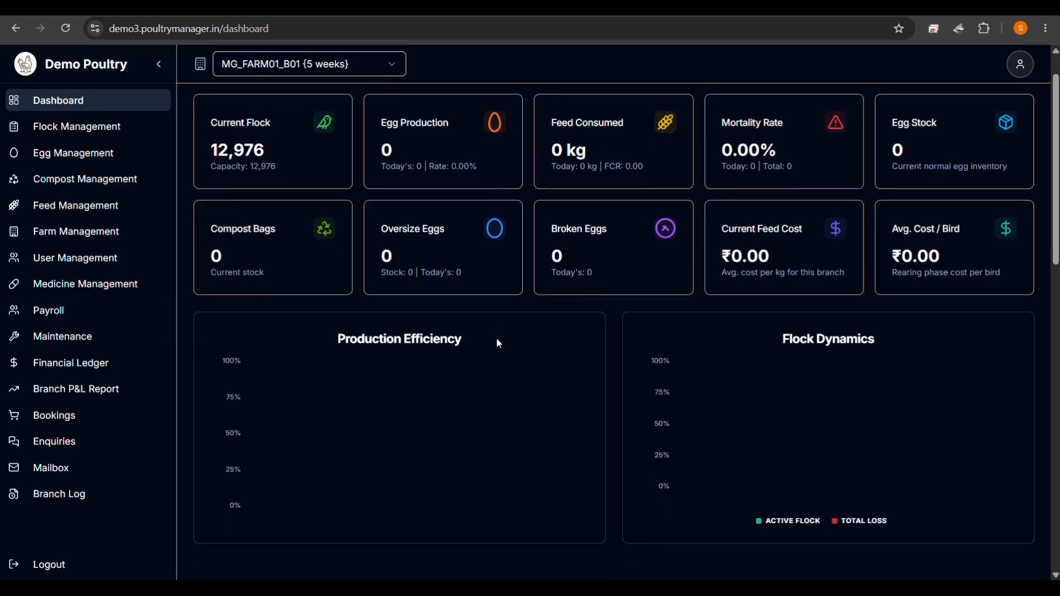
scroll(498, 343, down, 9)
scroll(499, 343, up, 15)
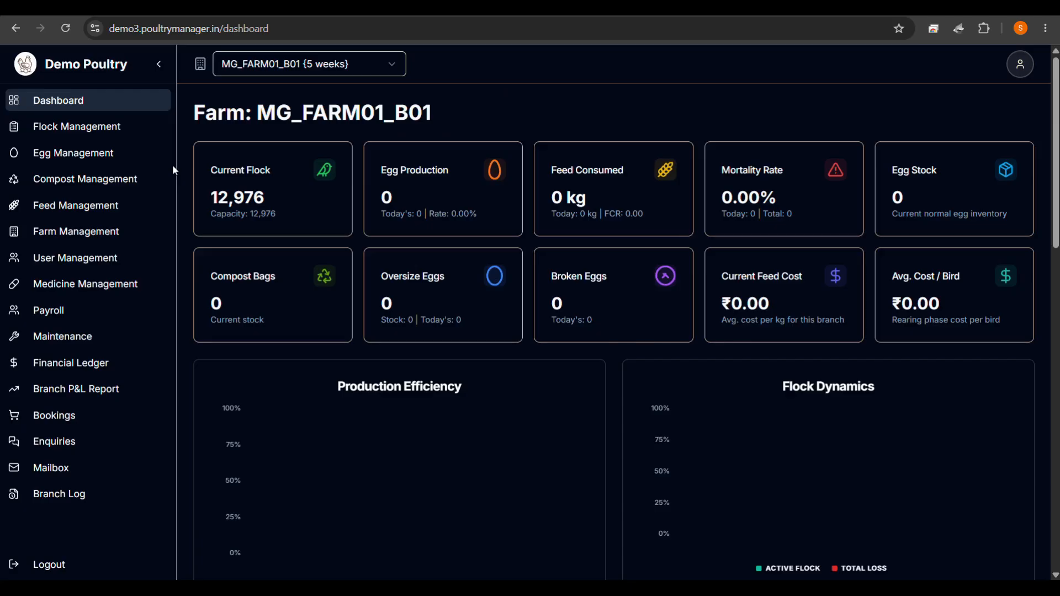
scroll(172, 165, down, 1)
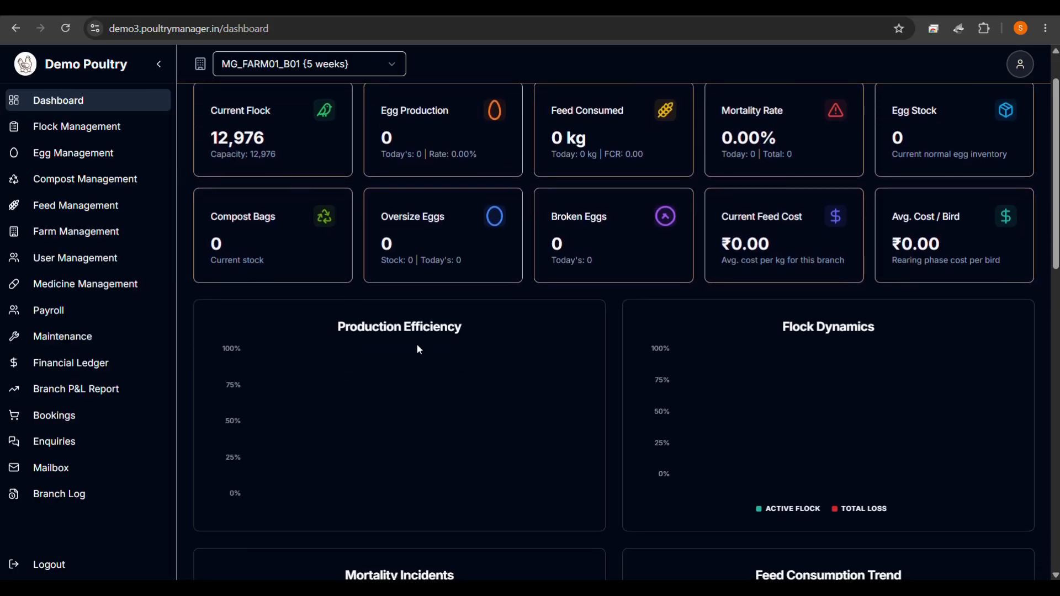
scroll(417, 348, down, 1)
scroll(418, 349, down, 2)
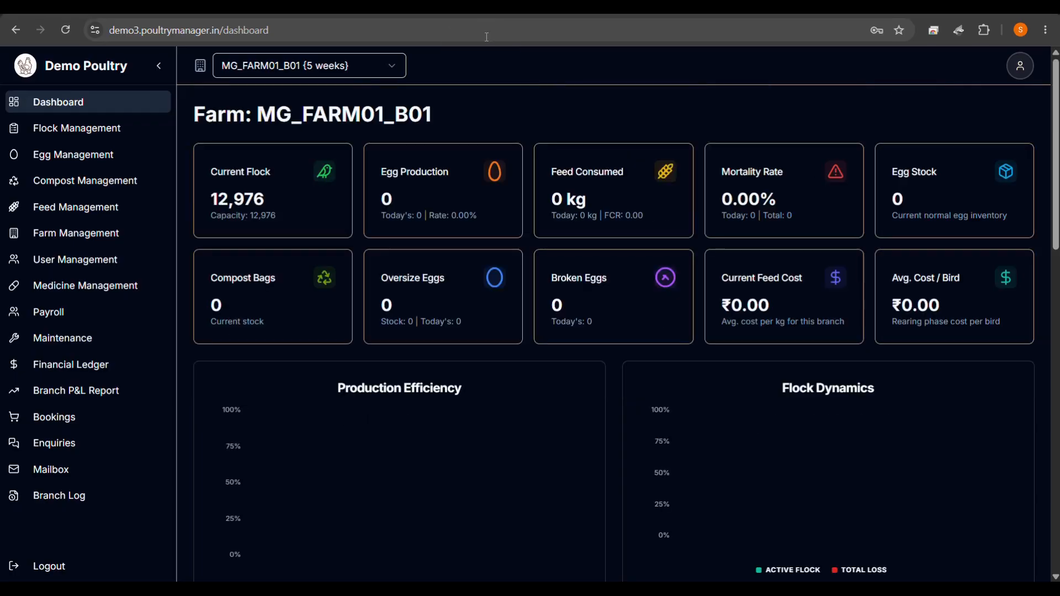
Record an EGG PRODUCED credit of 52543 eggs described 'Egg Opening Balance'.
click(79, 160)
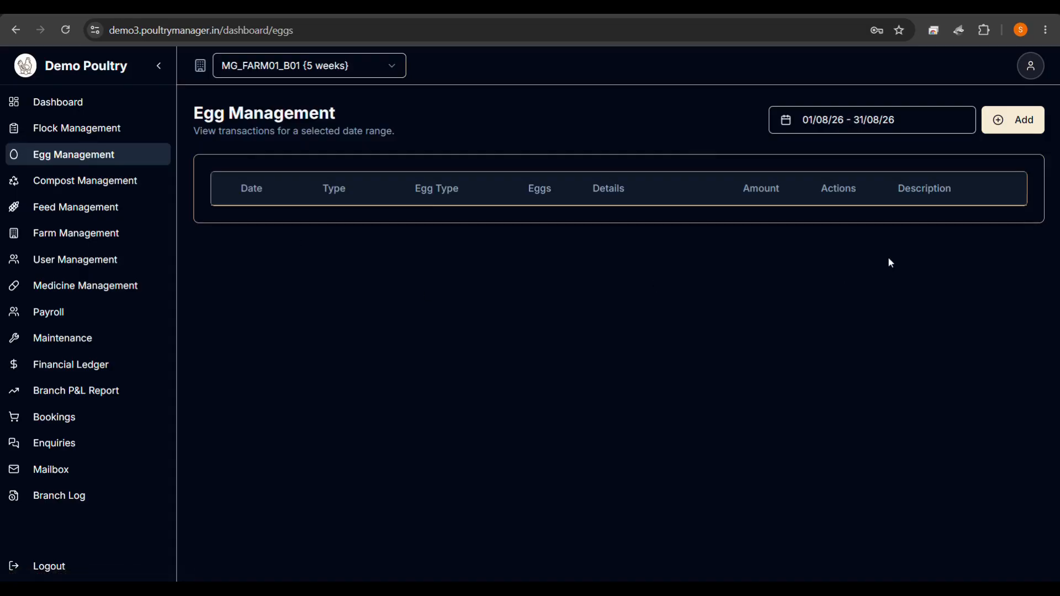
click(1022, 125)
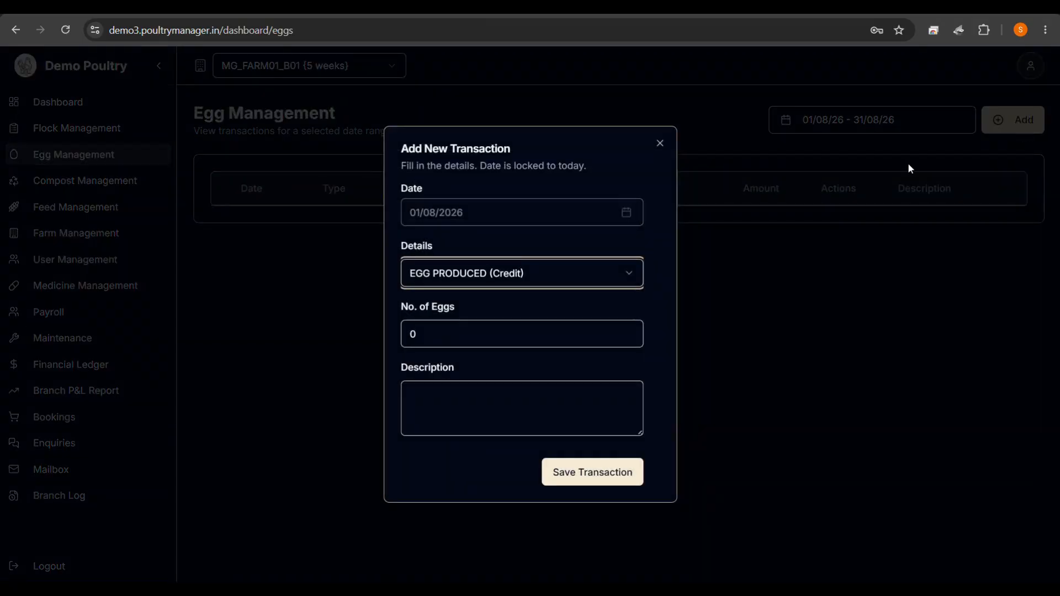
click(528, 280)
click(513, 301)
click(470, 327)
key(BackSpace)
text(5)
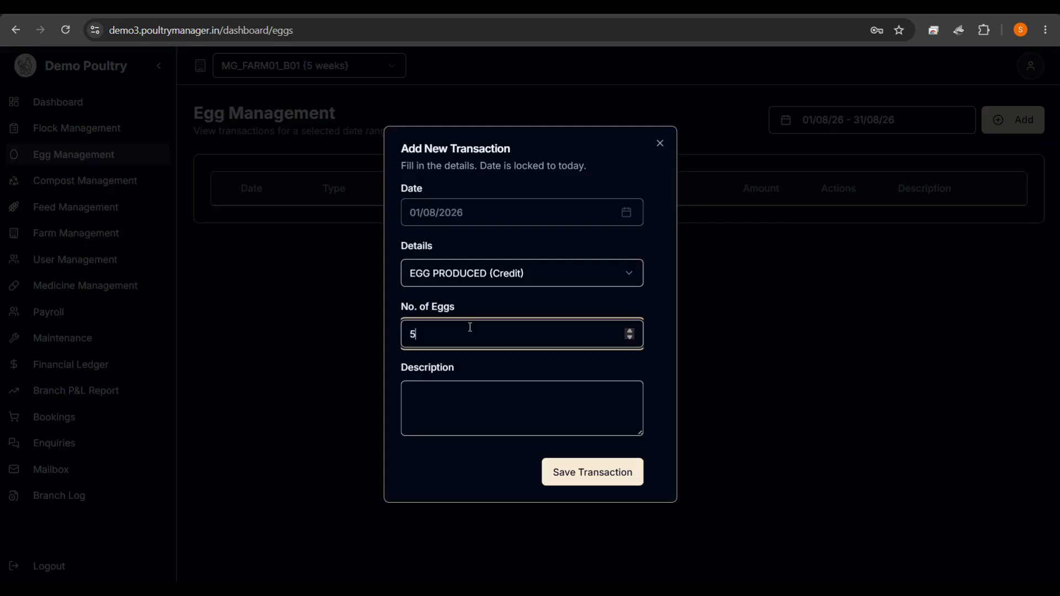
text(2543)
click(492, 398)
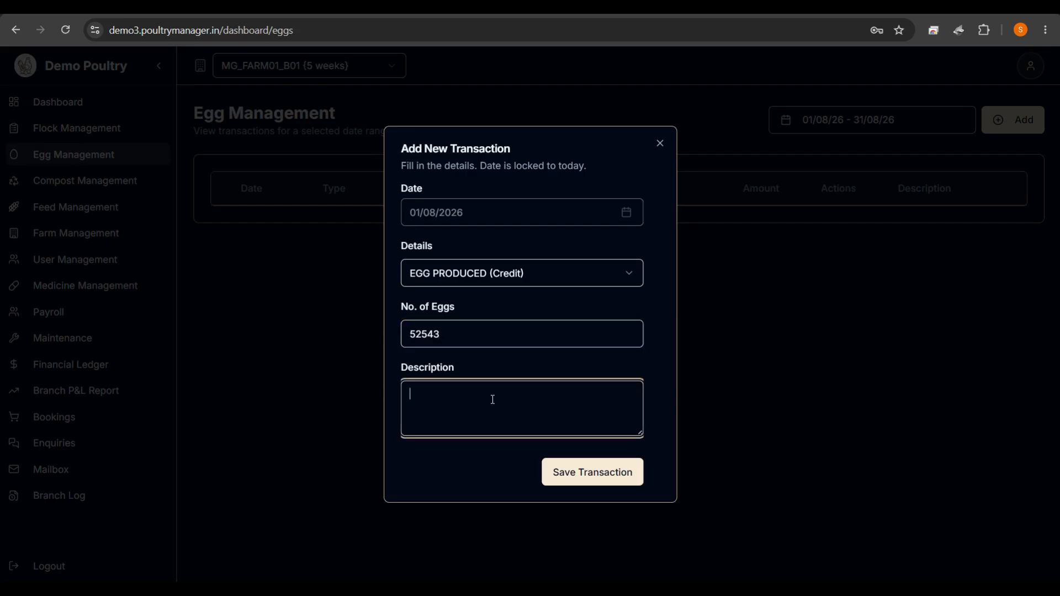
text(Egg Opening Balance)
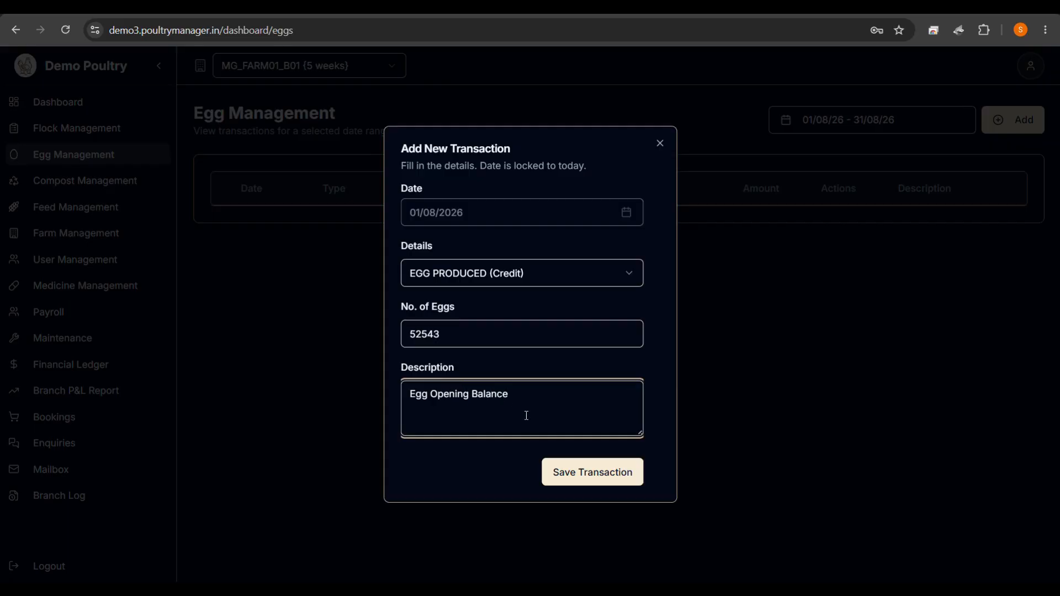
click(578, 472)
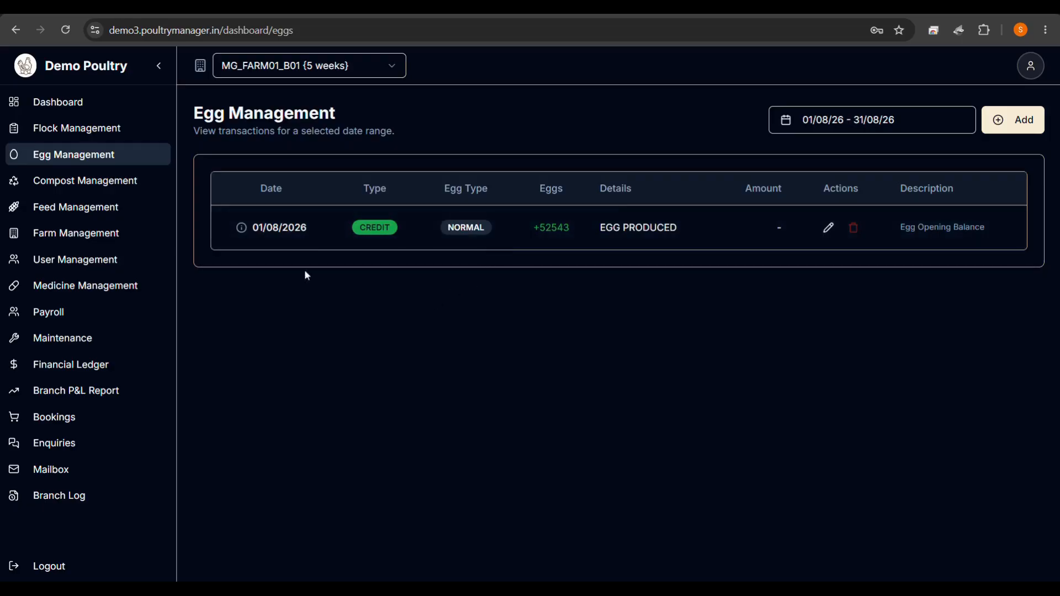
click(68, 105)
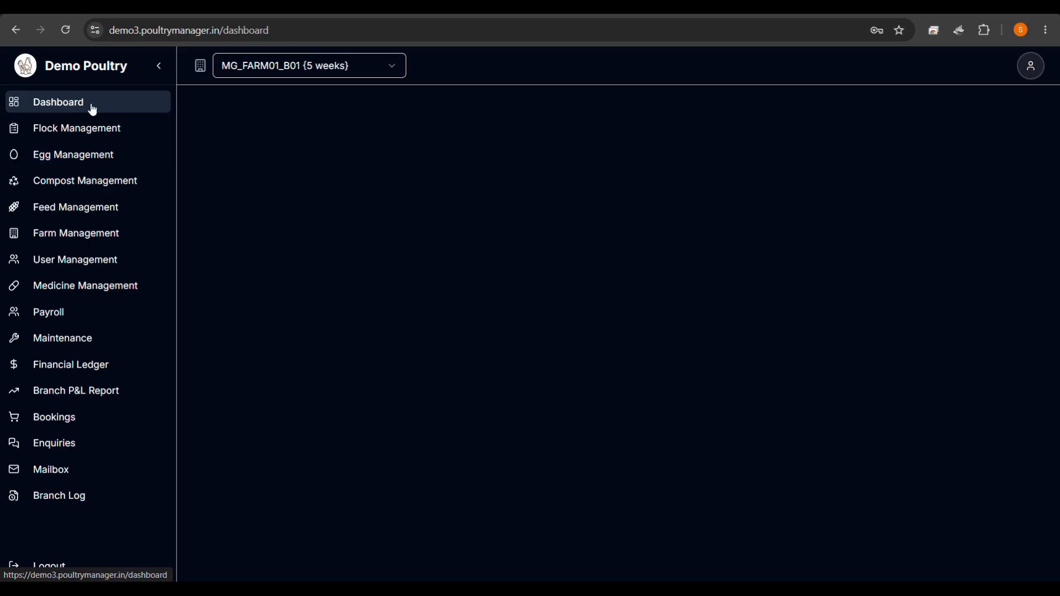
Confirm Egg Production shows 52,543 on the dashboard, then view the empty Compost Management page.
drag(380, 200, 449, 207)
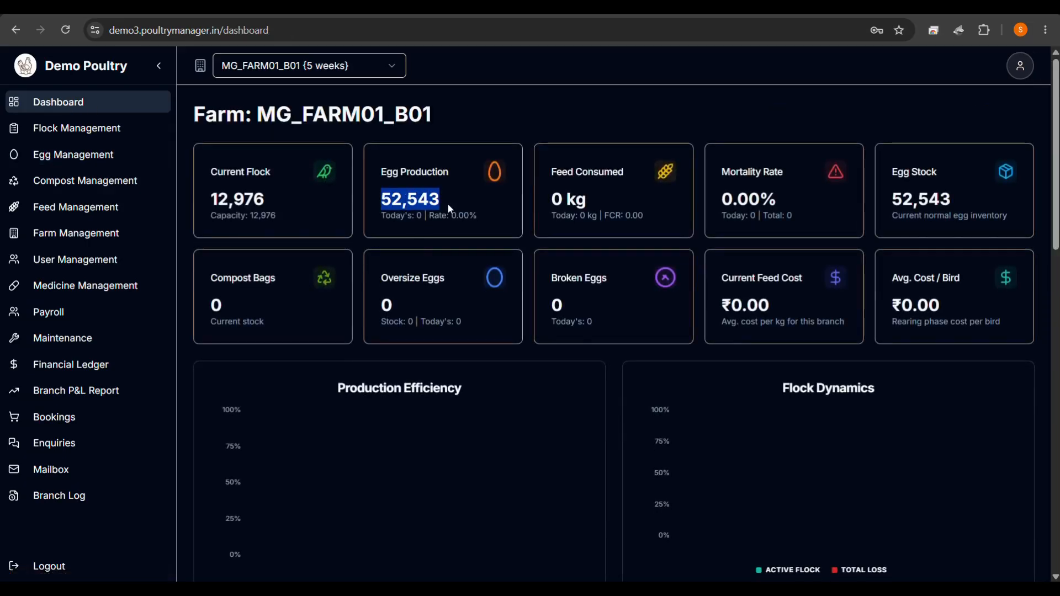
click(450, 205)
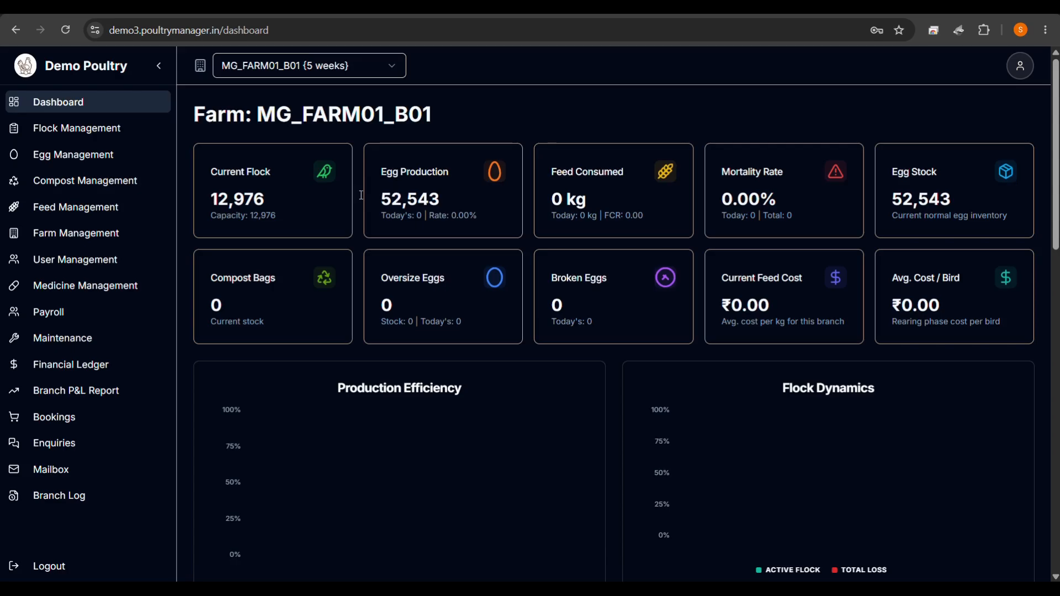
click(78, 184)
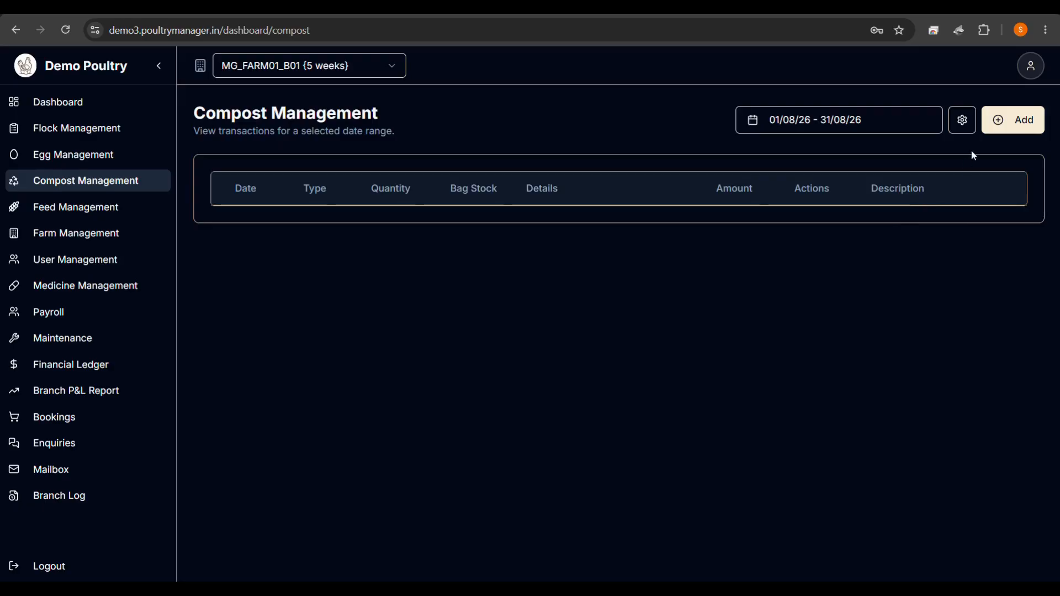
click(1011, 119)
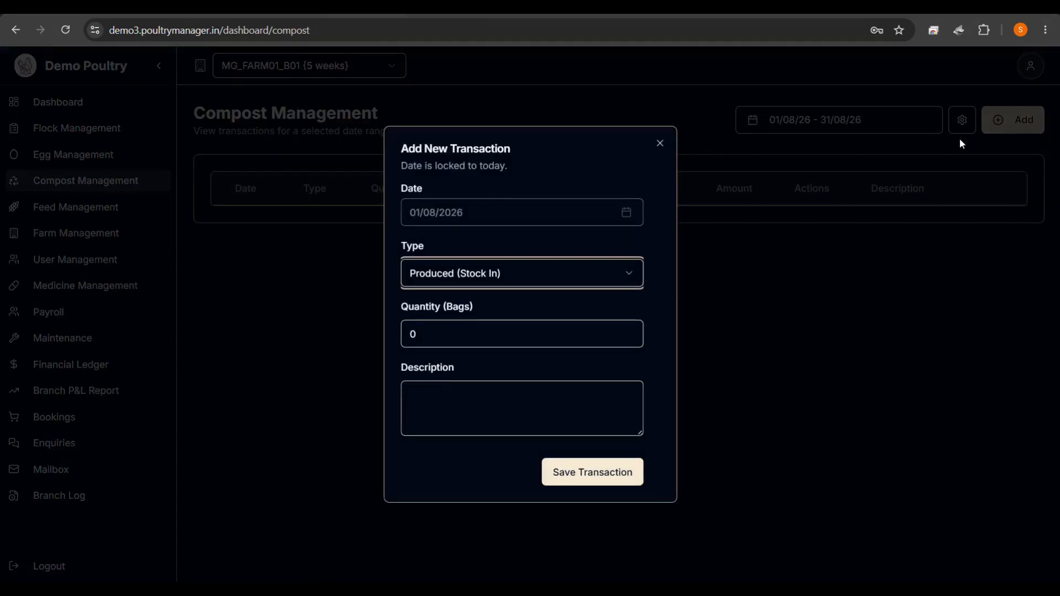
click(512, 274)
click(495, 309)
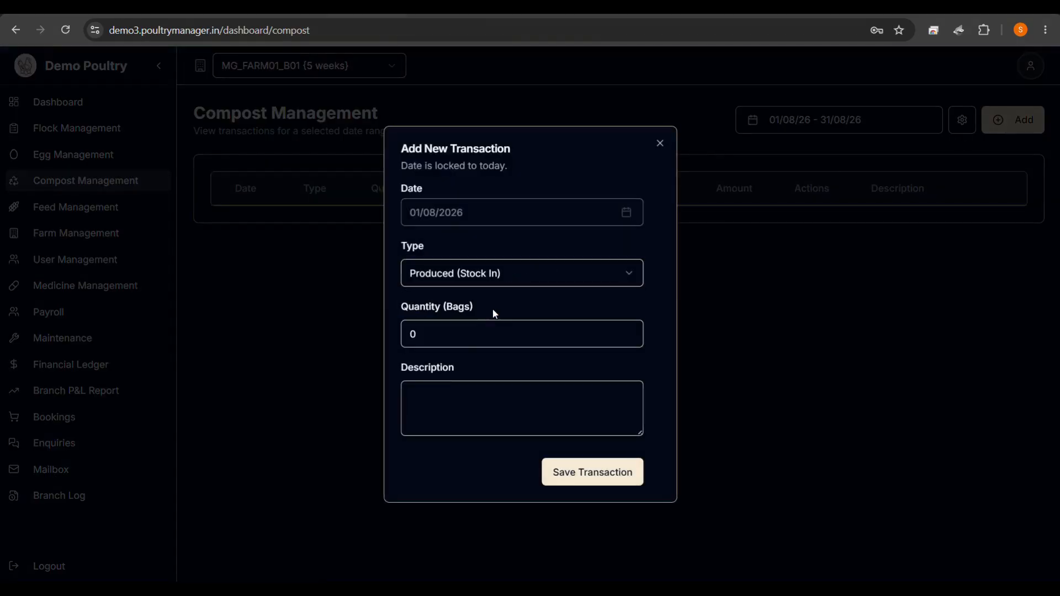
click(450, 333)
key(BackSpace)
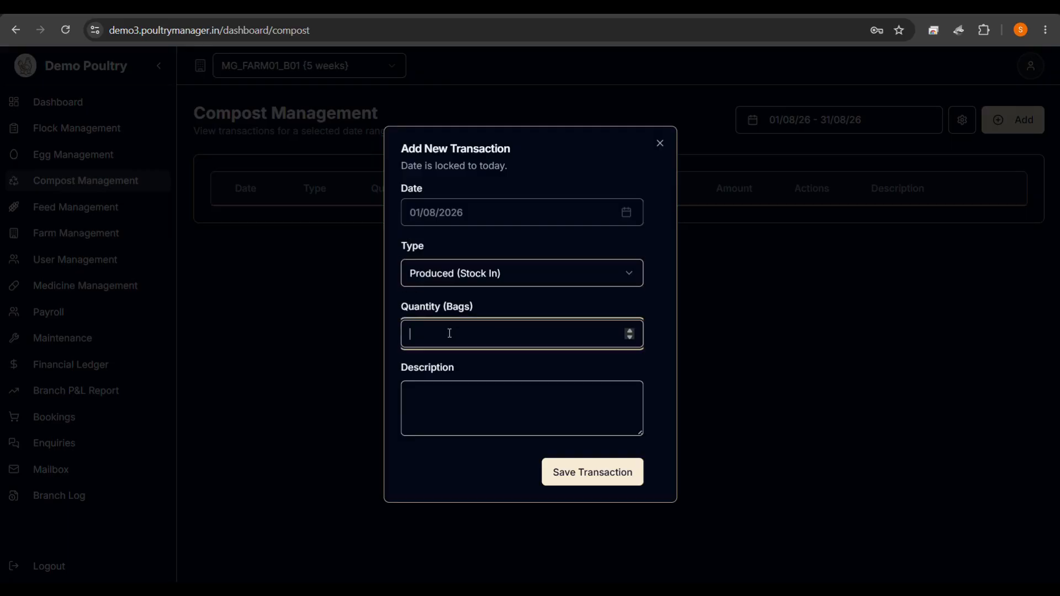
click(660, 146)
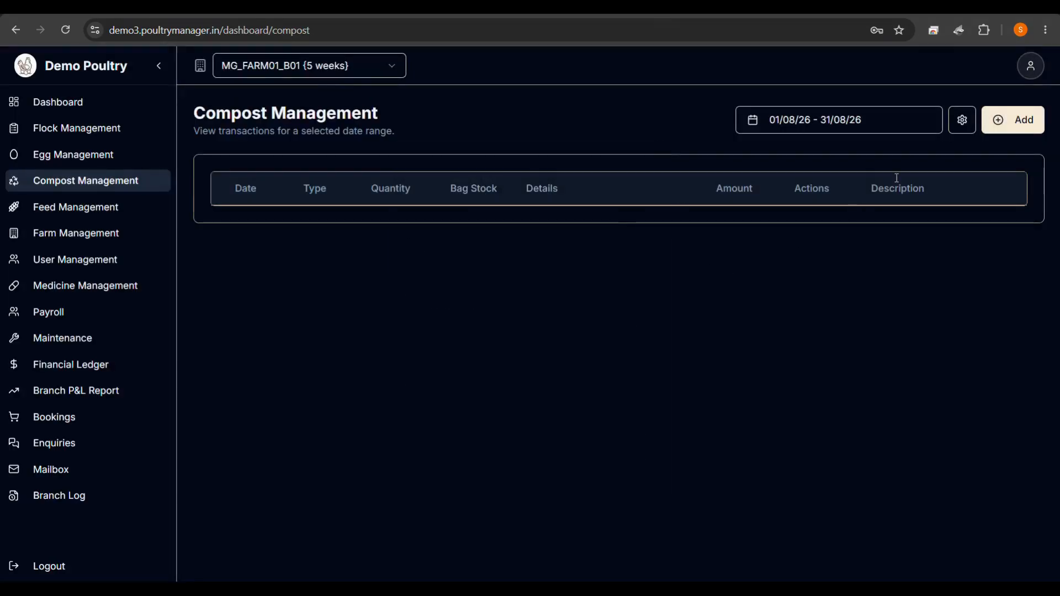
click(964, 131)
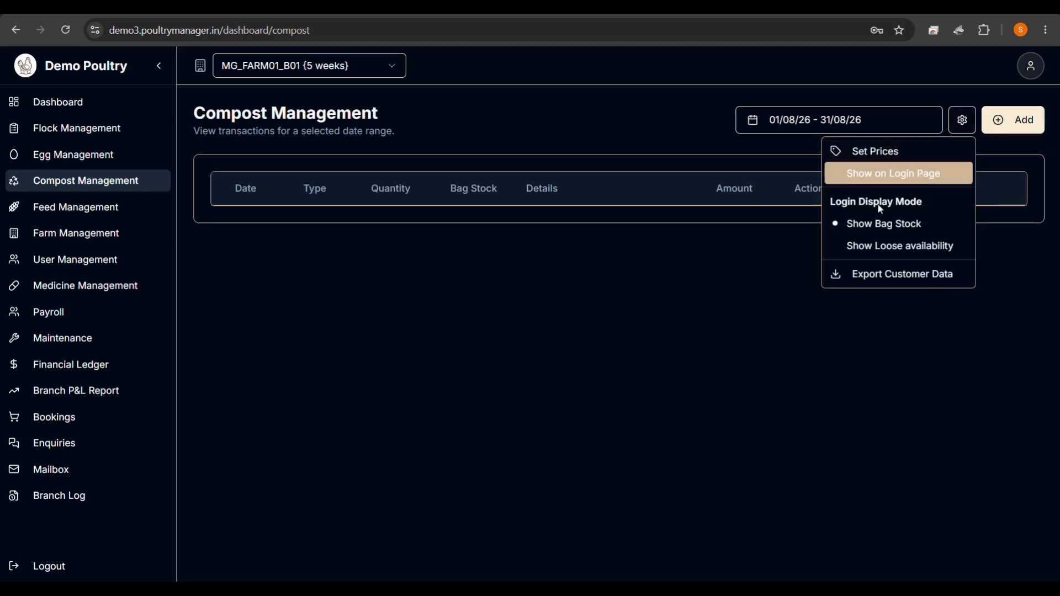
click(720, 334)
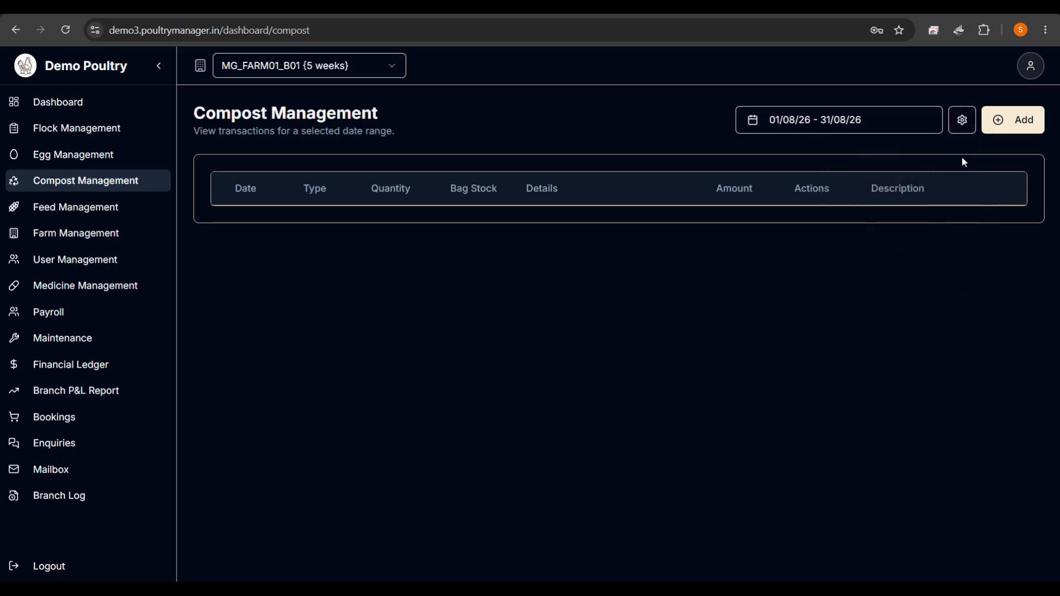
click(1013, 119)
click(498, 283)
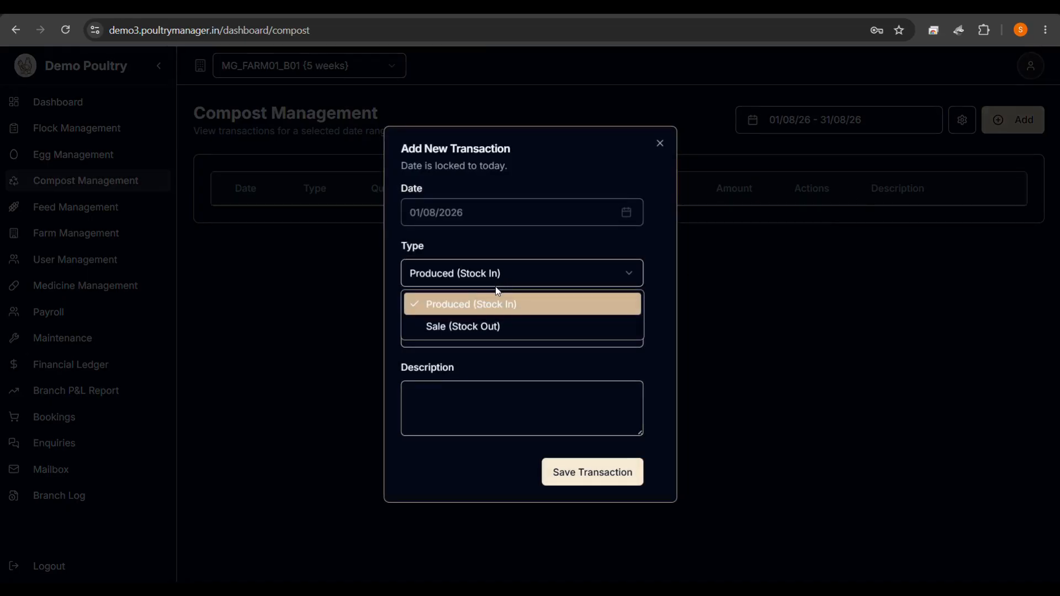
click(475, 326)
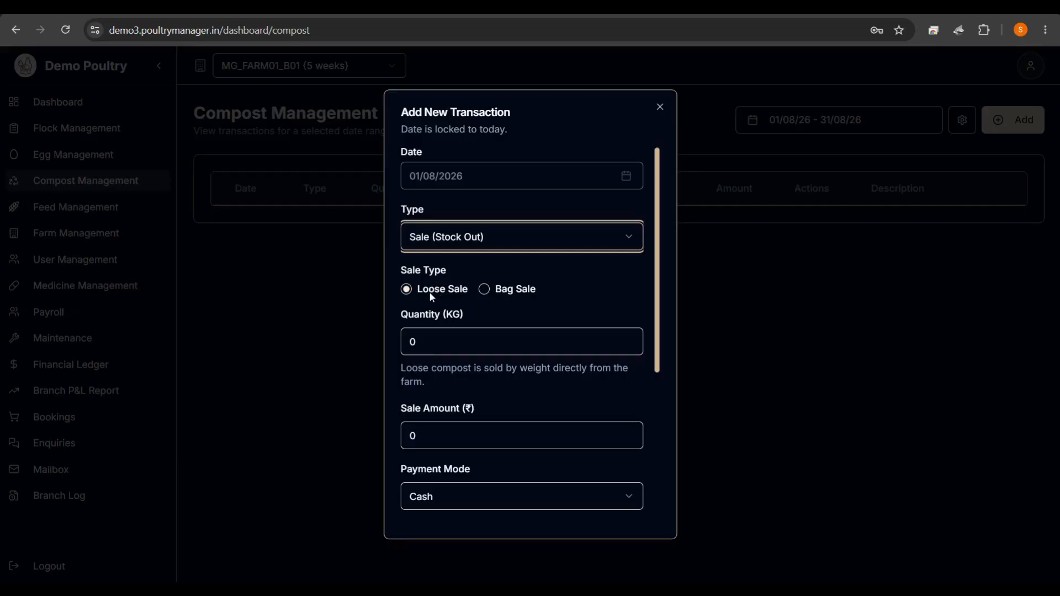
click(663, 111)
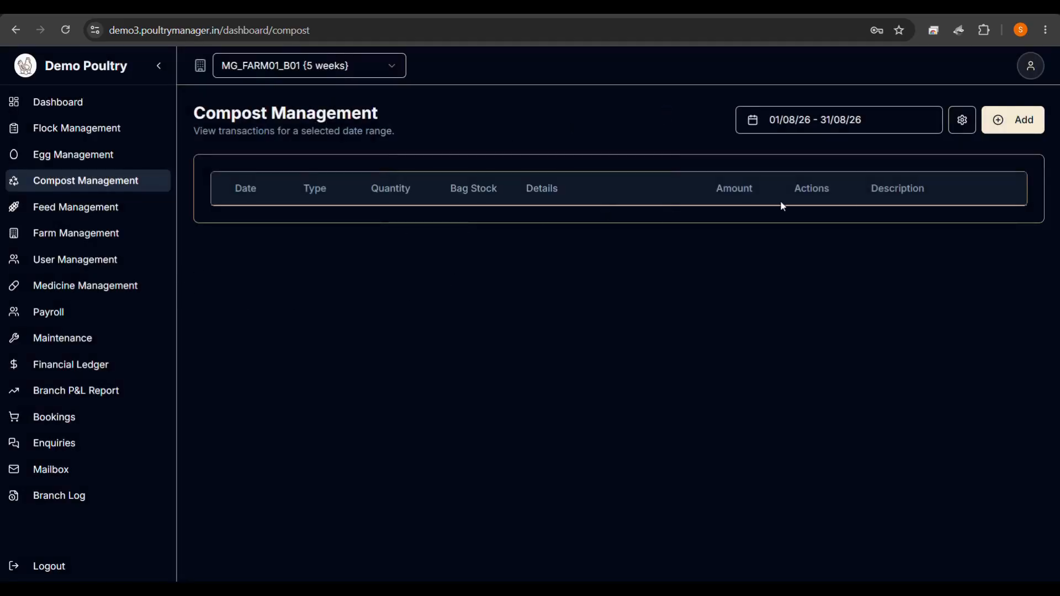
click(1034, 64)
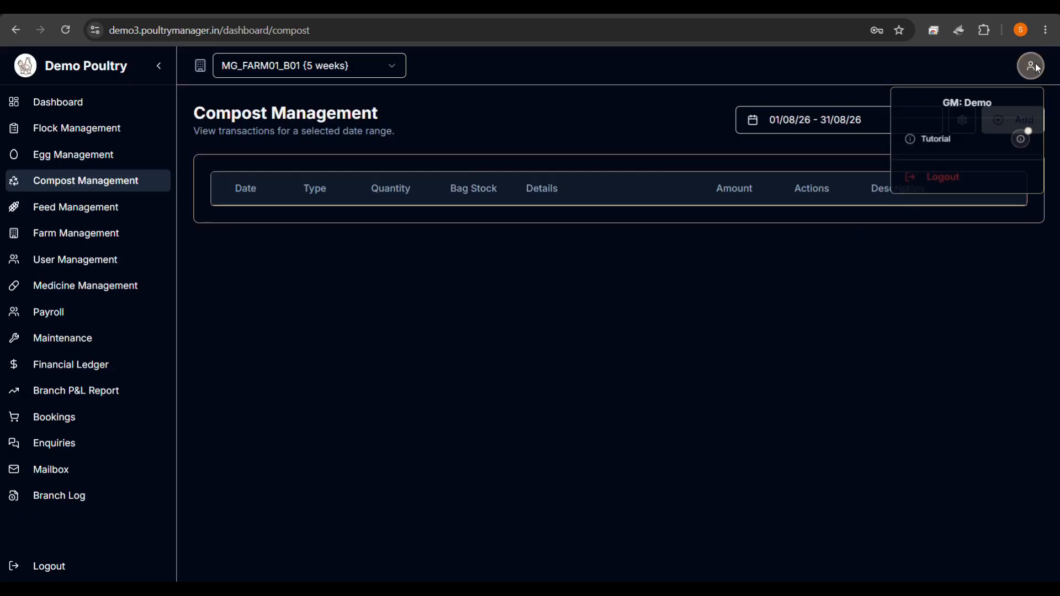
click(632, 276)
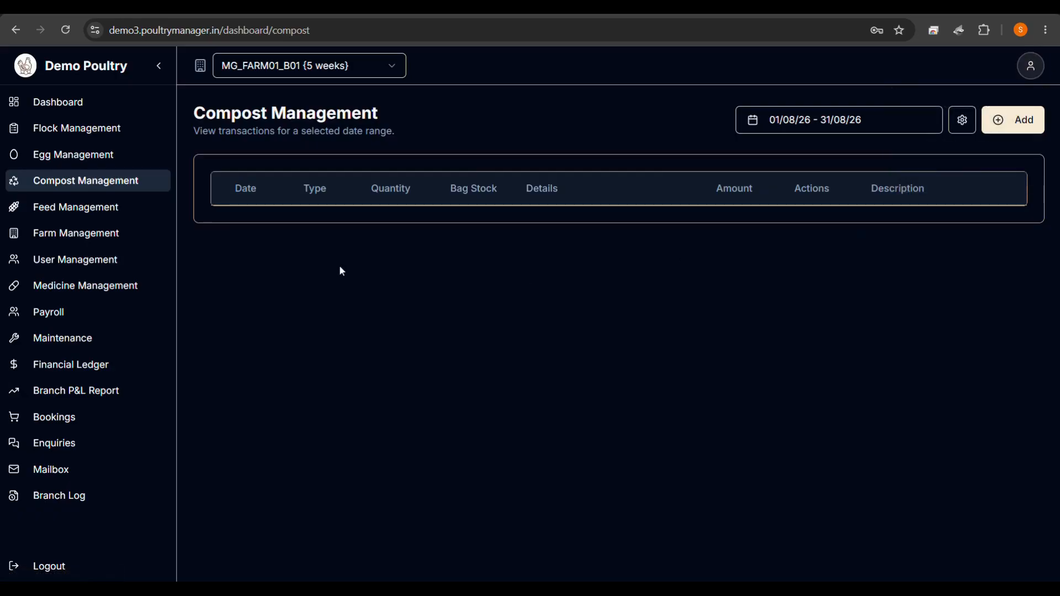
Add 'Own Feed' as a ready feed type in Feed Management.
click(96, 212)
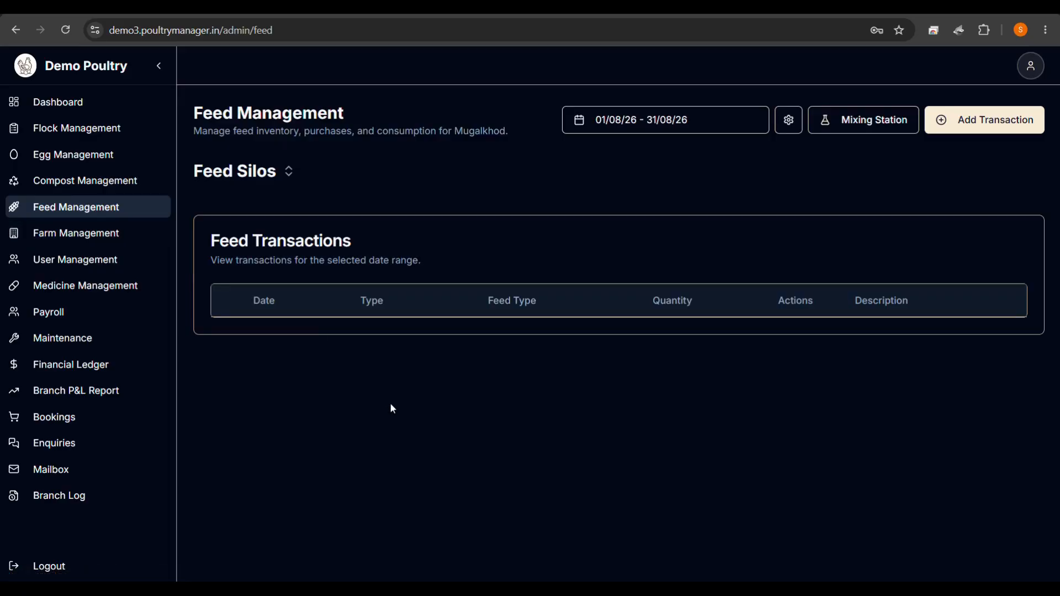
click(790, 120)
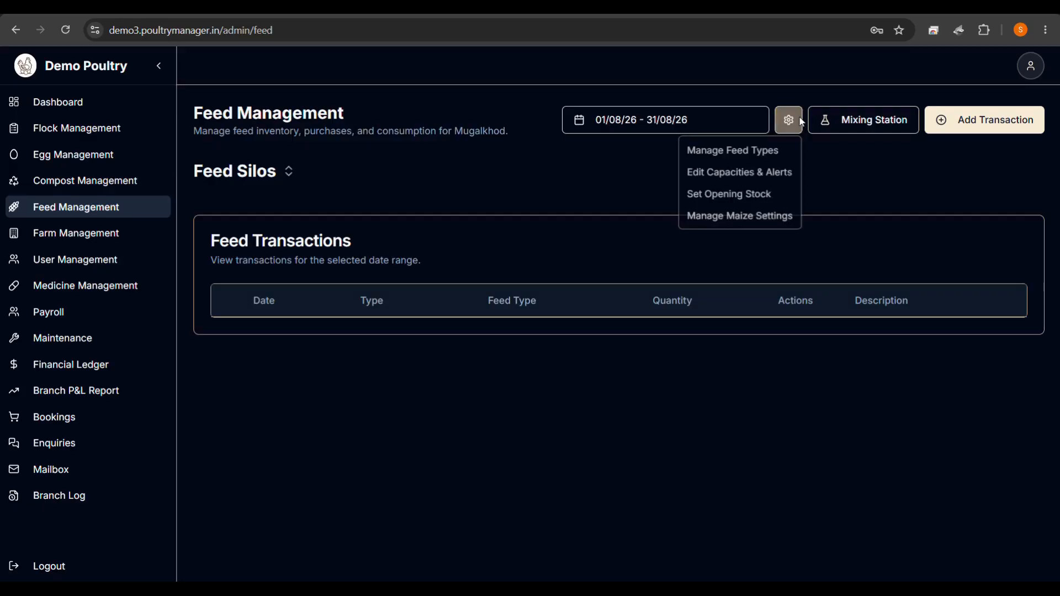
click(750, 154)
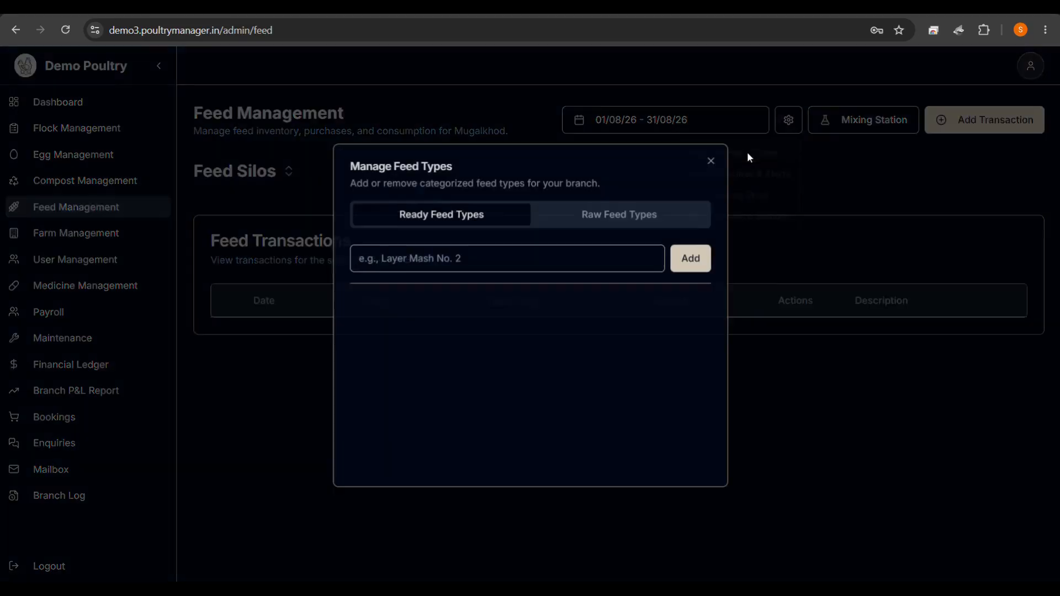
click(399, 259)
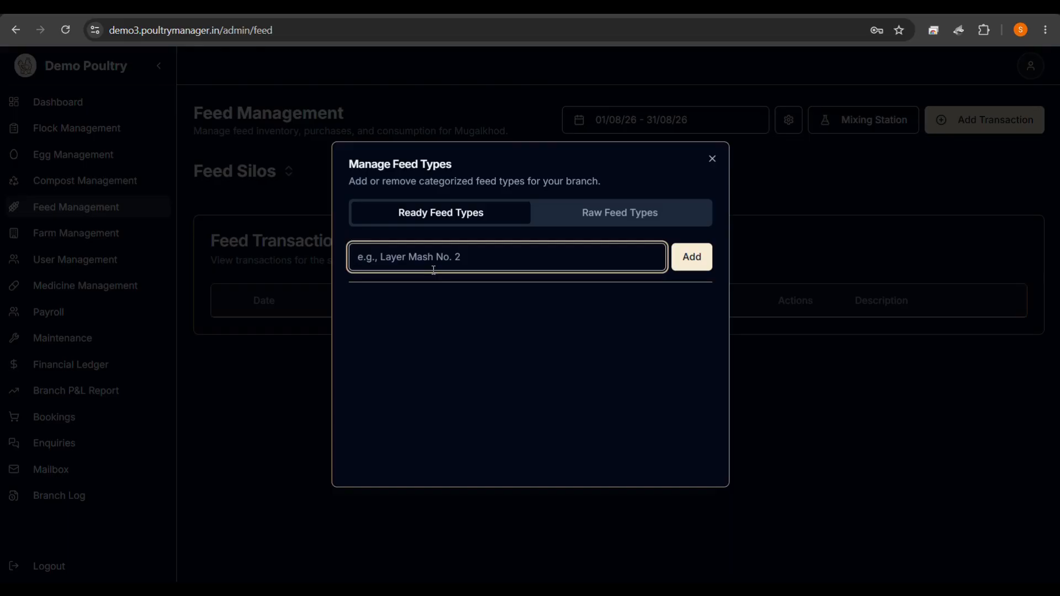
text(Own Feed)
click(686, 261)
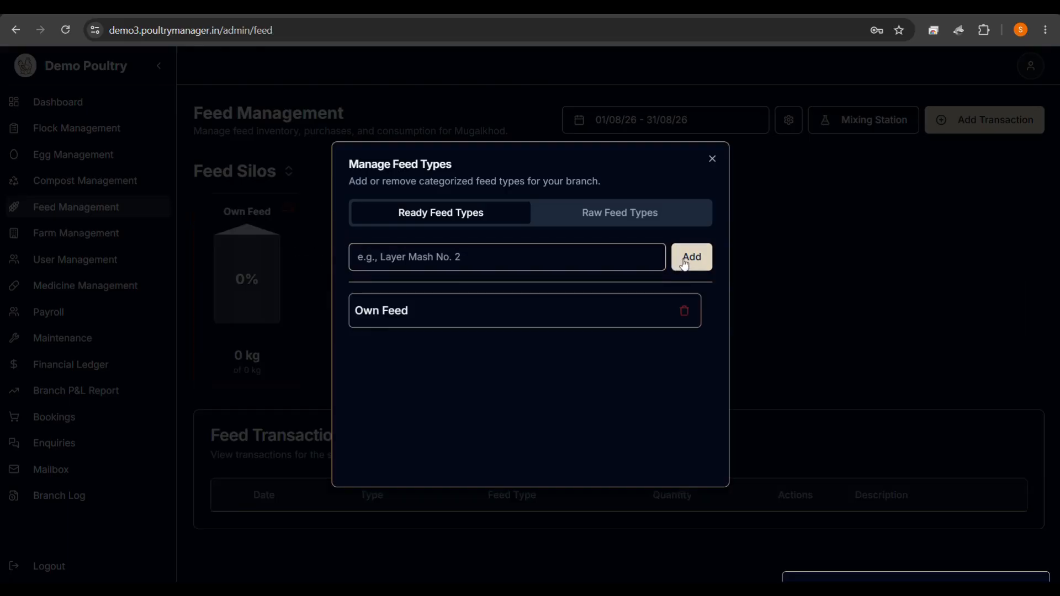
click(615, 218)
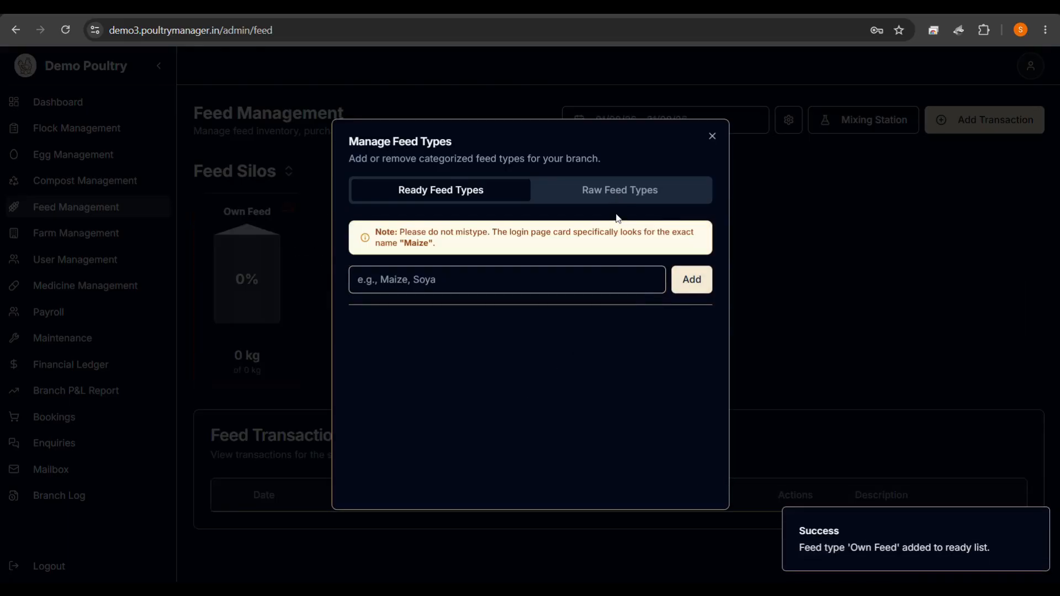
Add Maize, Soya and DoRB as raw feed types, each getting its own silo.
click(469, 287)
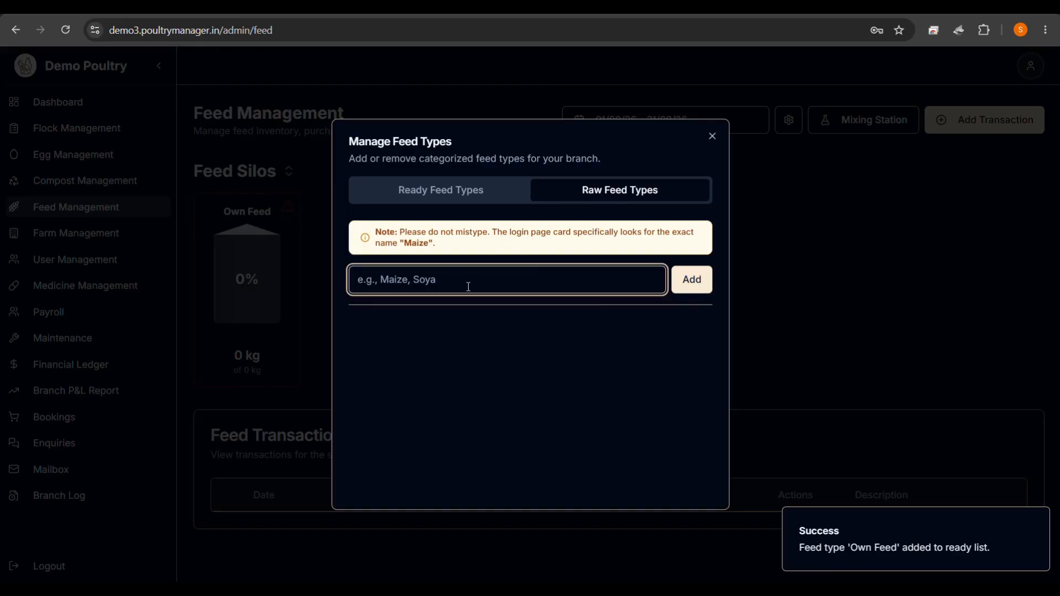
text(MAI)
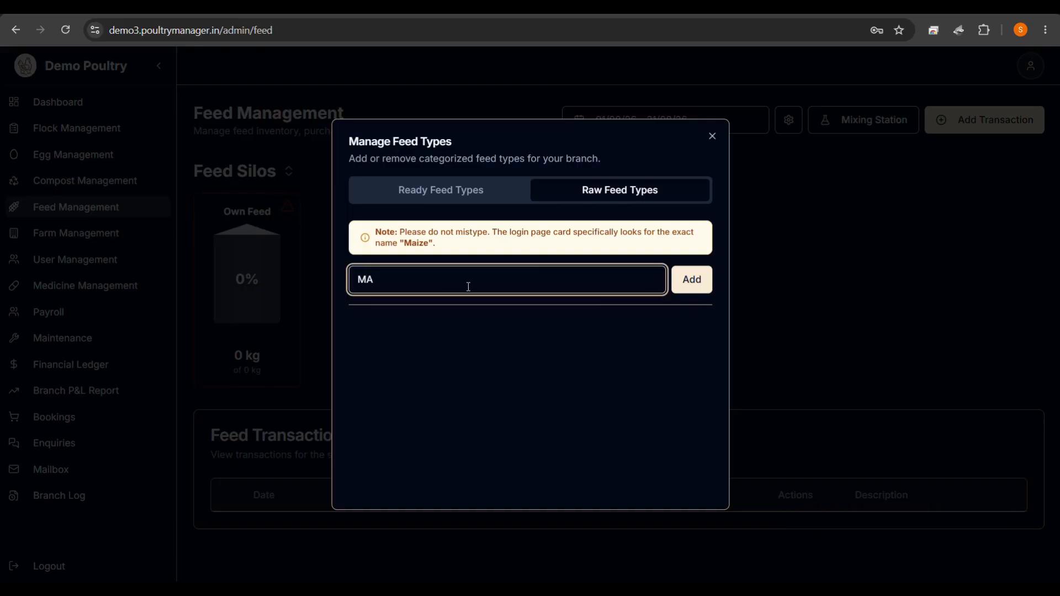
key(BackSpace)
text(aize)
click(689, 280)
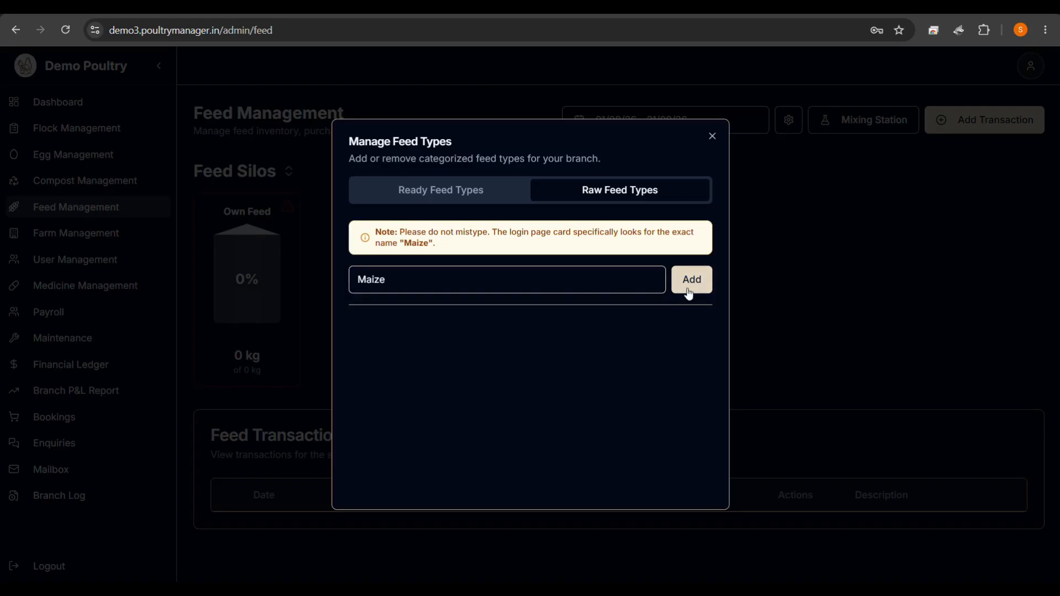
click(450, 286)
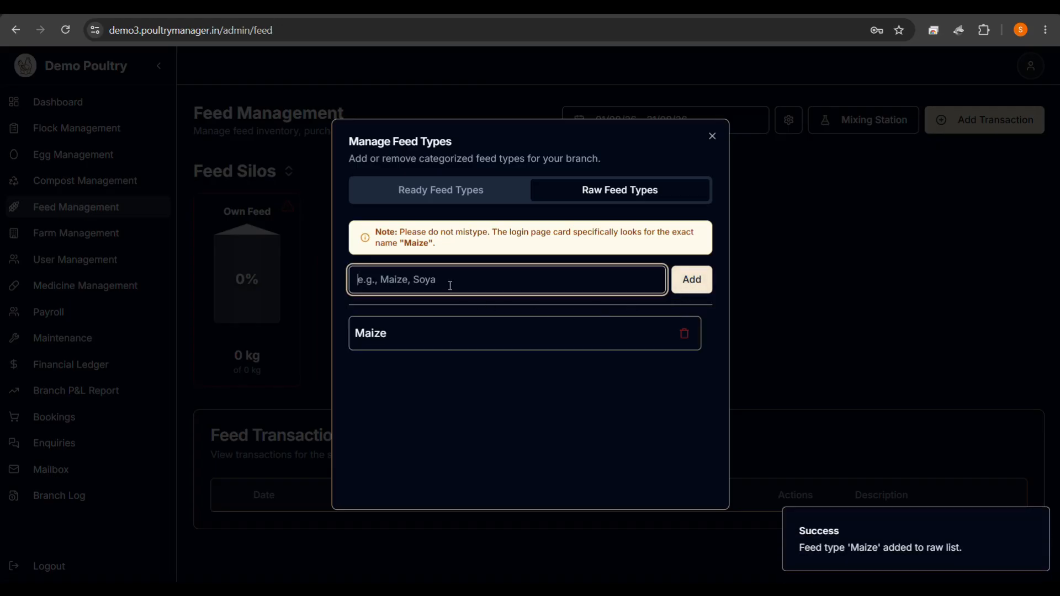
text(Soya)
click(693, 283)
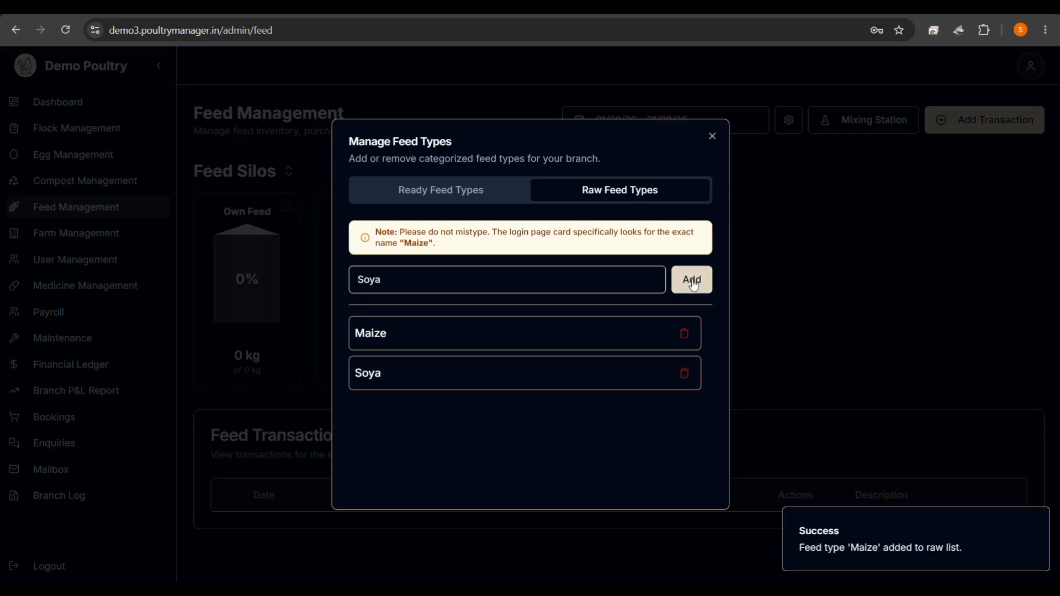
click(505, 279)
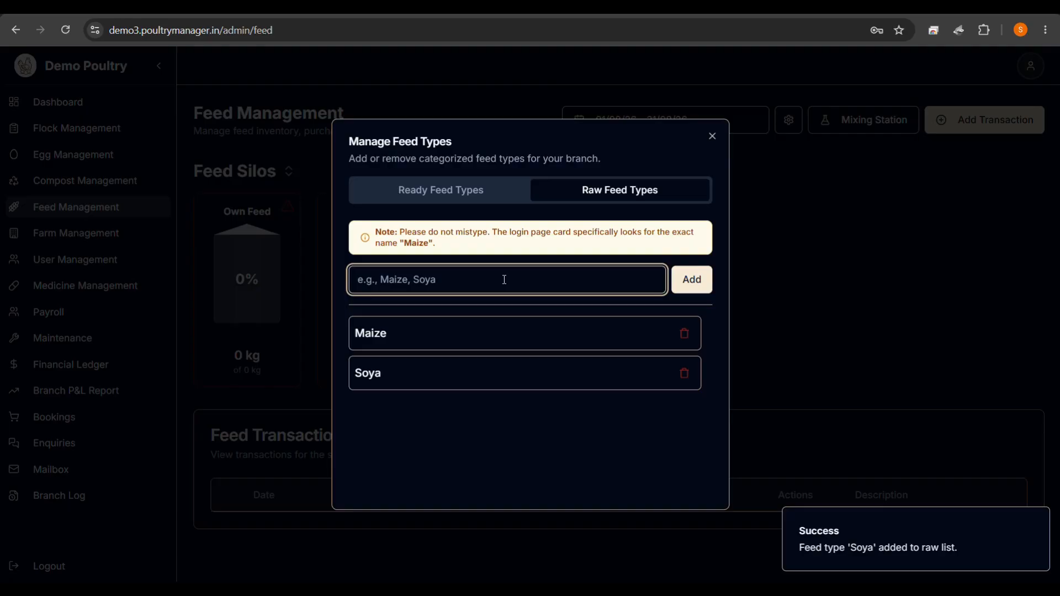
text(DO)
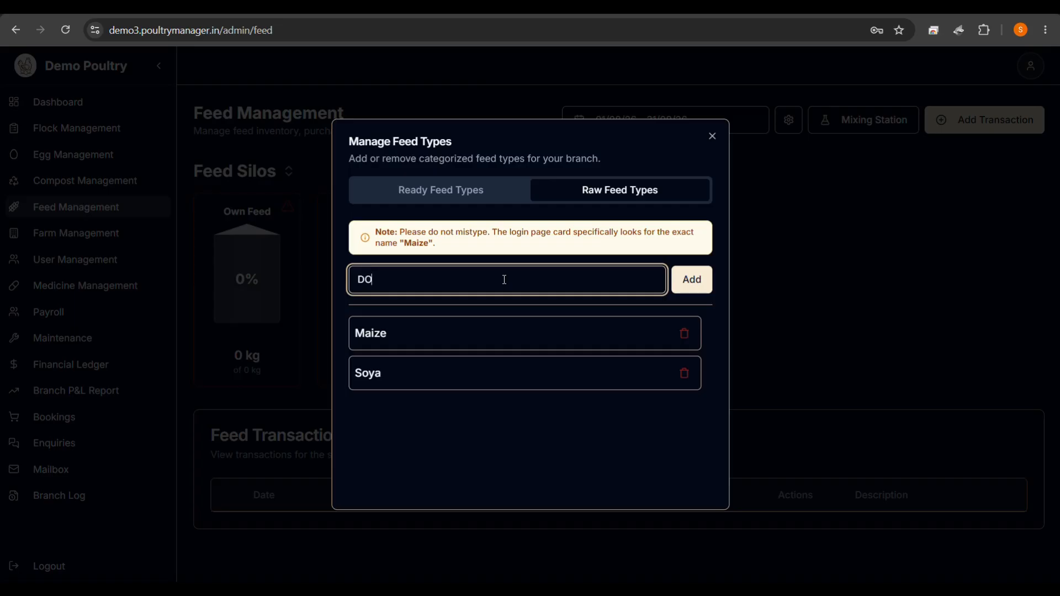
key(BackSpace)
text(oRB)
click(700, 283)
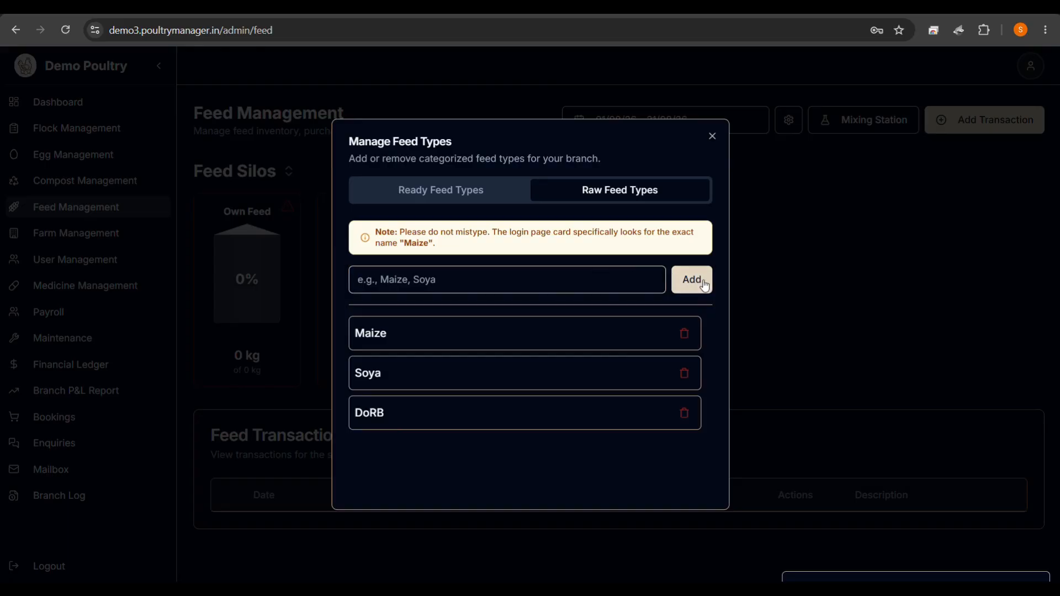
click(712, 136)
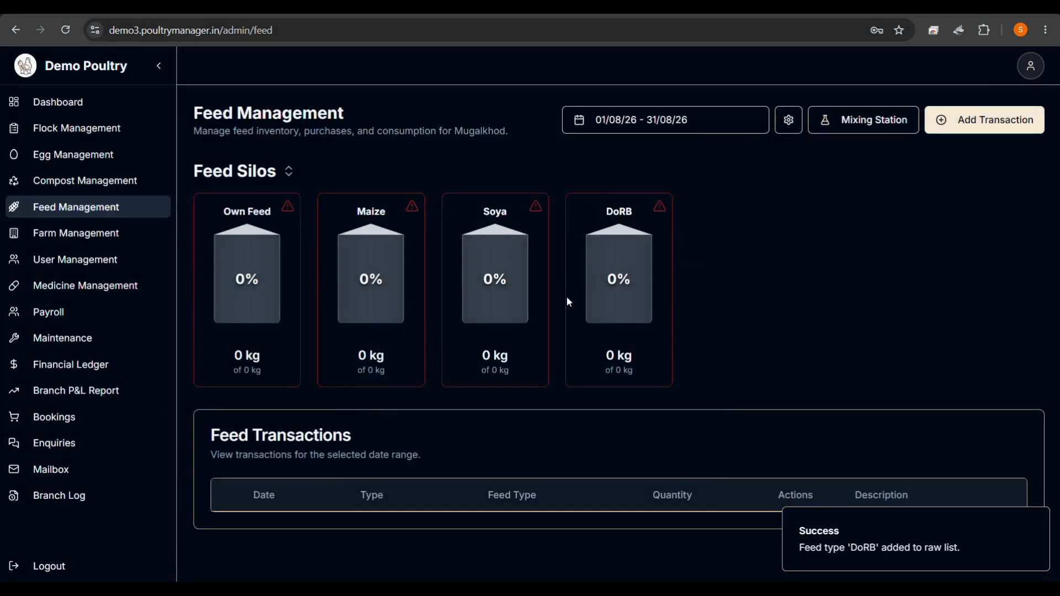
Set silo capacities: Own Feed 4000, Maize 10000, Soya 5000, DoRB 6000 kg.
click(789, 120)
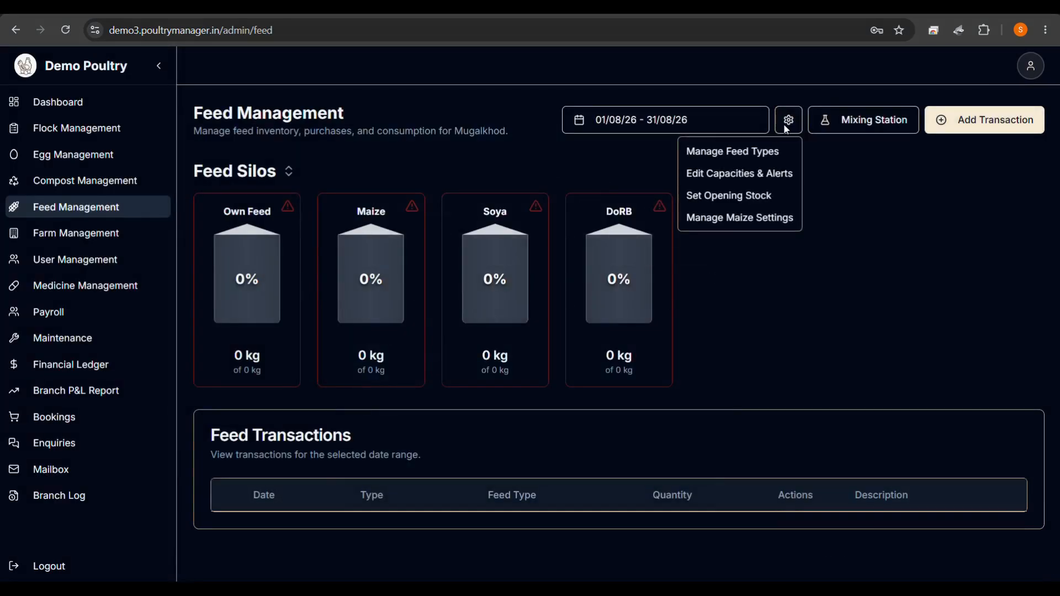
click(739, 174)
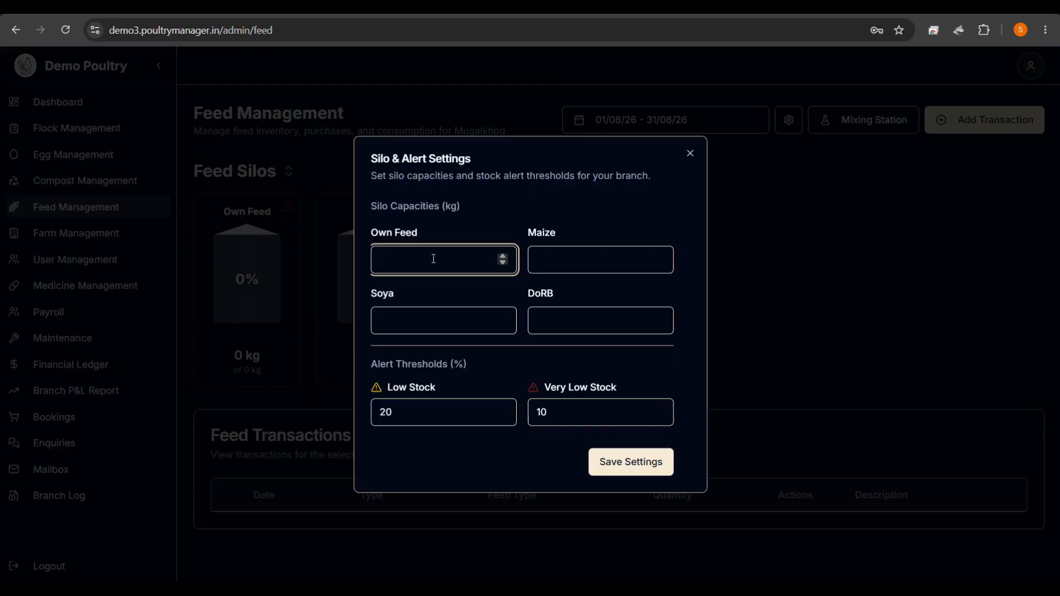
text(4000)
click(557, 270)
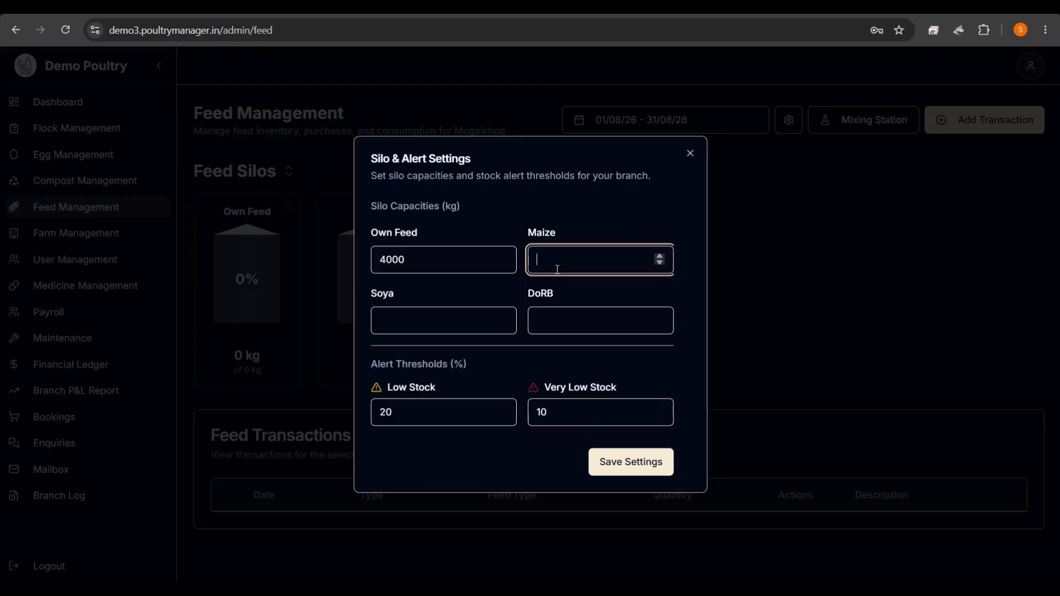
text(10000)
click(432, 325)
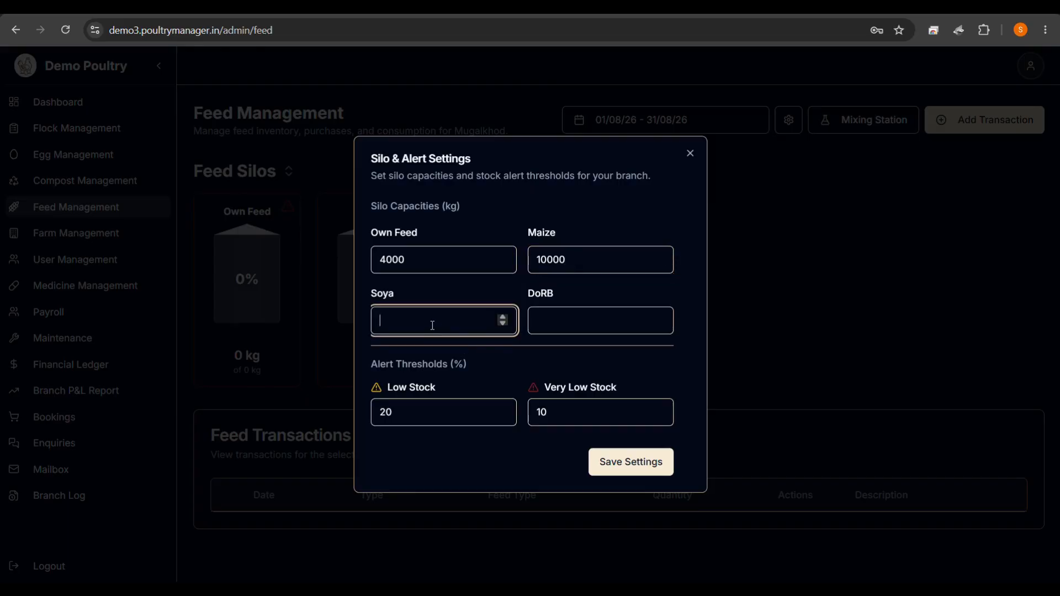
text(5000)
click(565, 318)
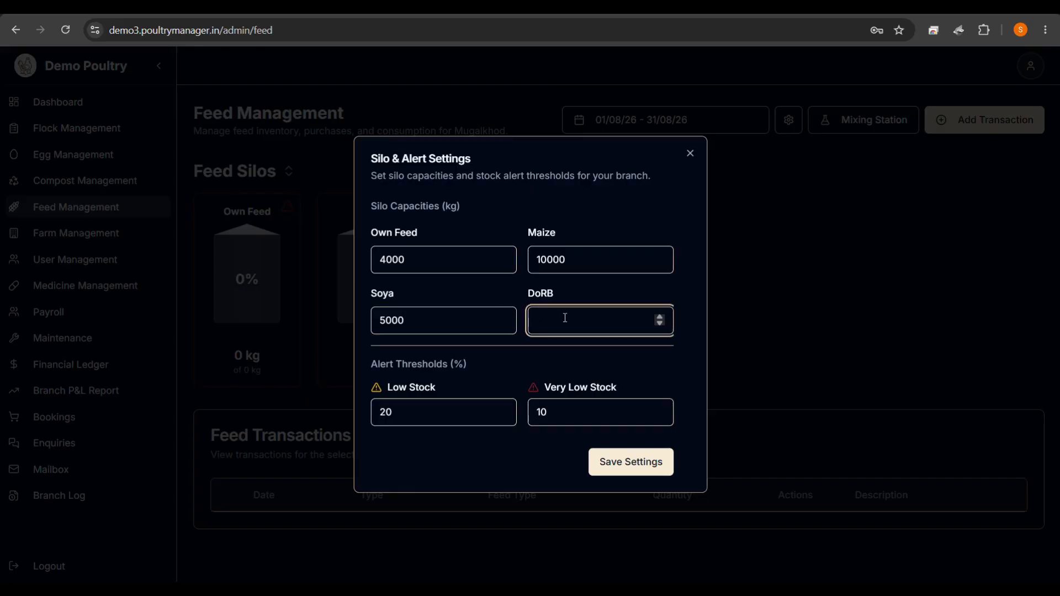
text(6000)
Set Low Stock alert to 30% and Very Low Stock to 20%, and save the settings.
click(413, 412)
key(BackSpace)
key(BackSpace)
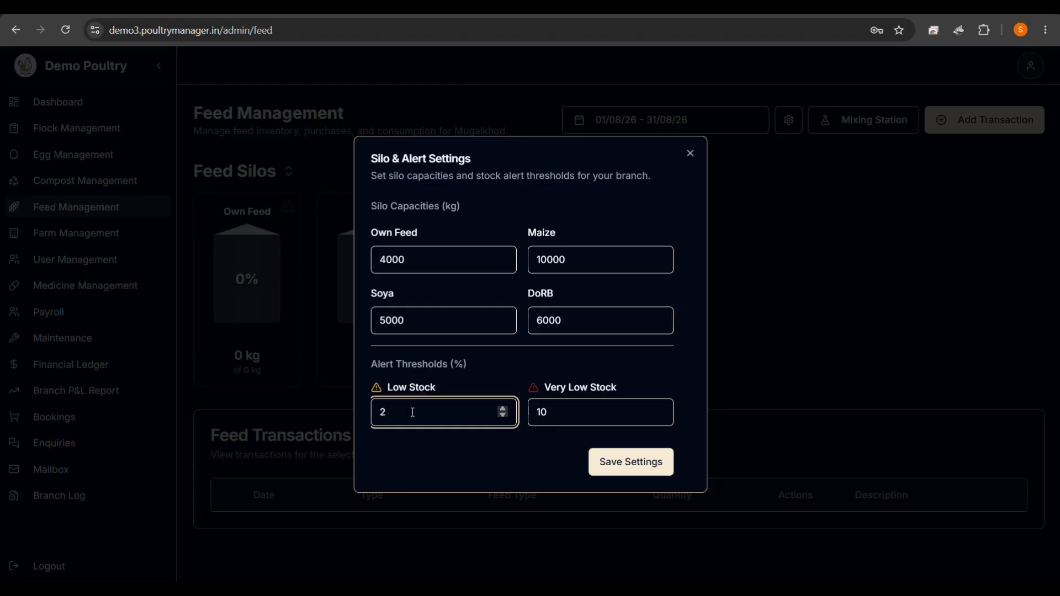
text(30)
click(560, 414)
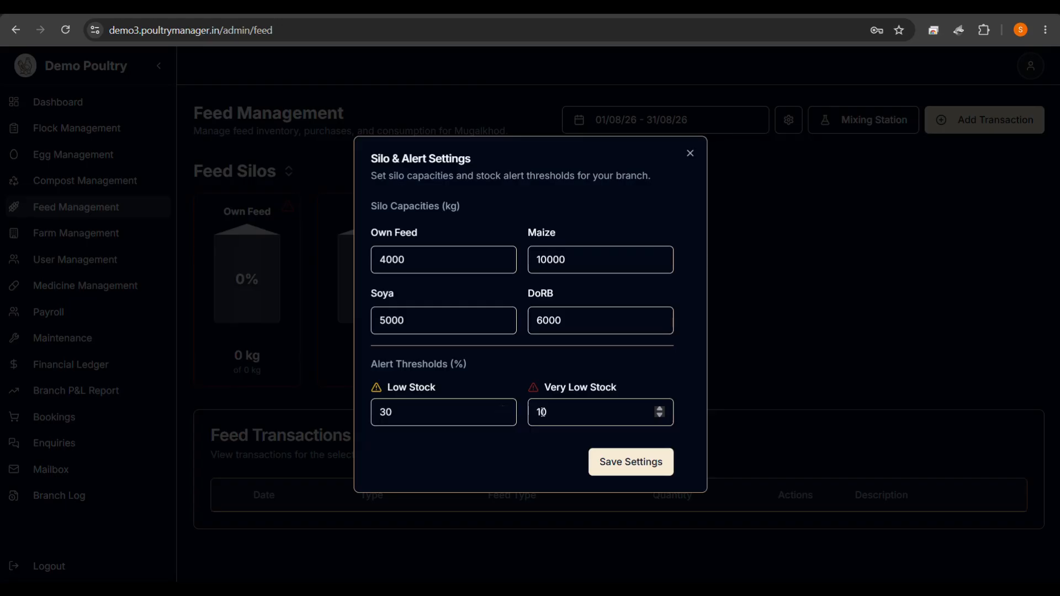
click(566, 409)
key(BackSpace)
key(BackSpace)
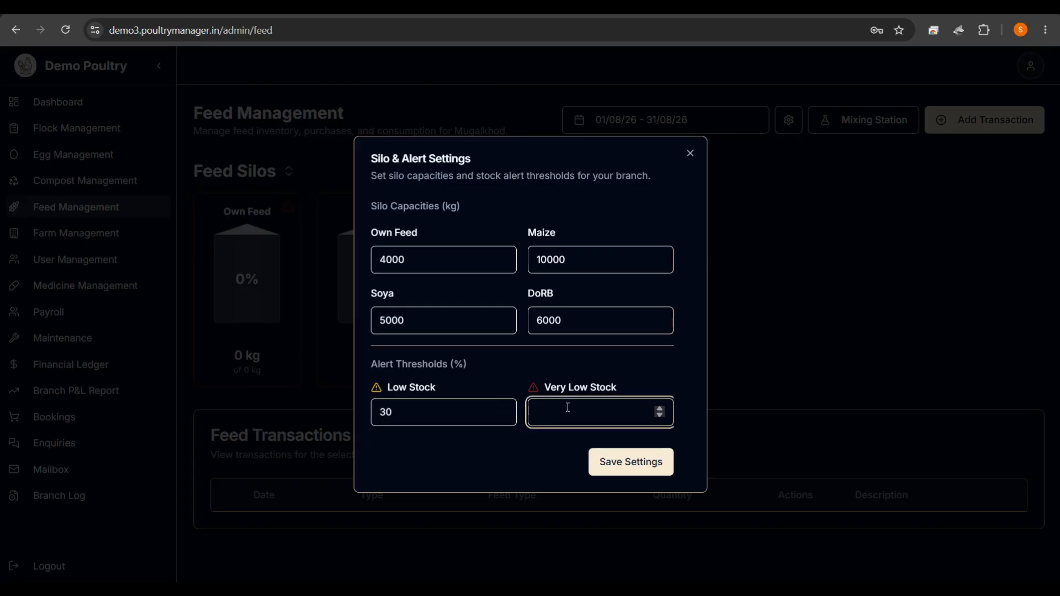
text(20)
click(608, 460)
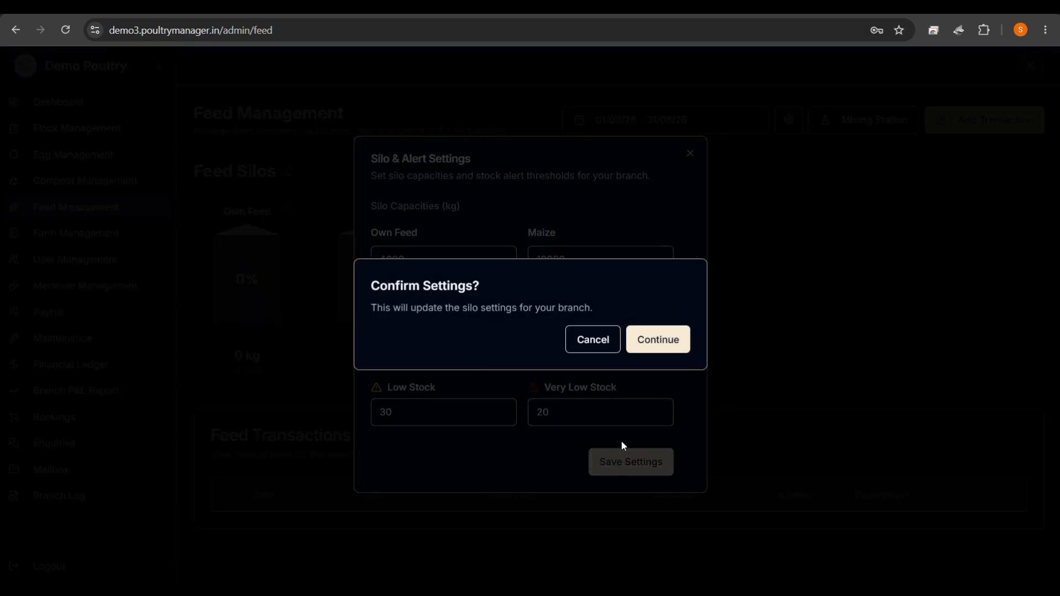
click(659, 349)
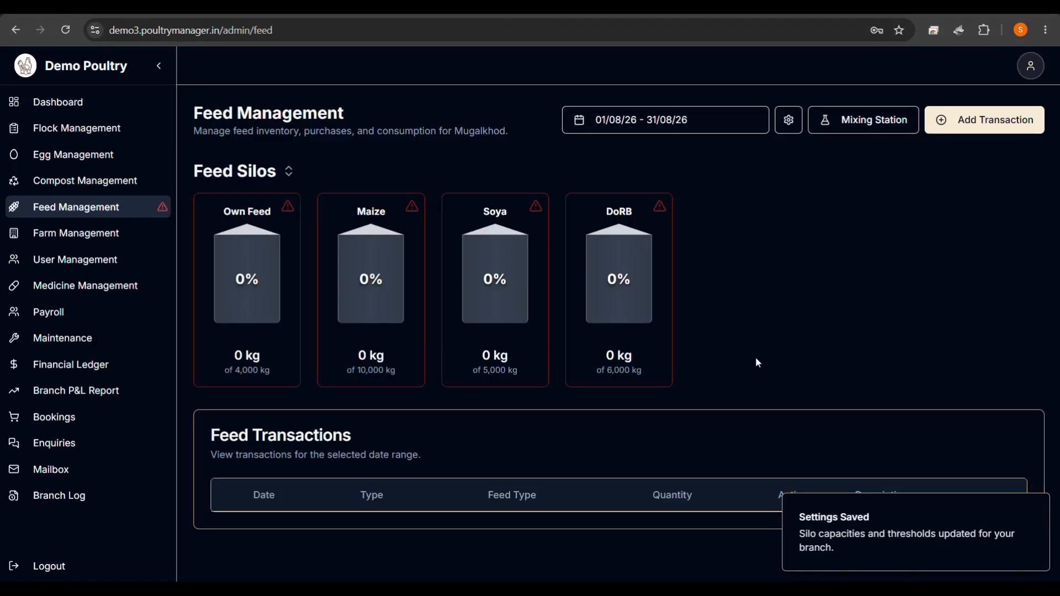
click(788, 120)
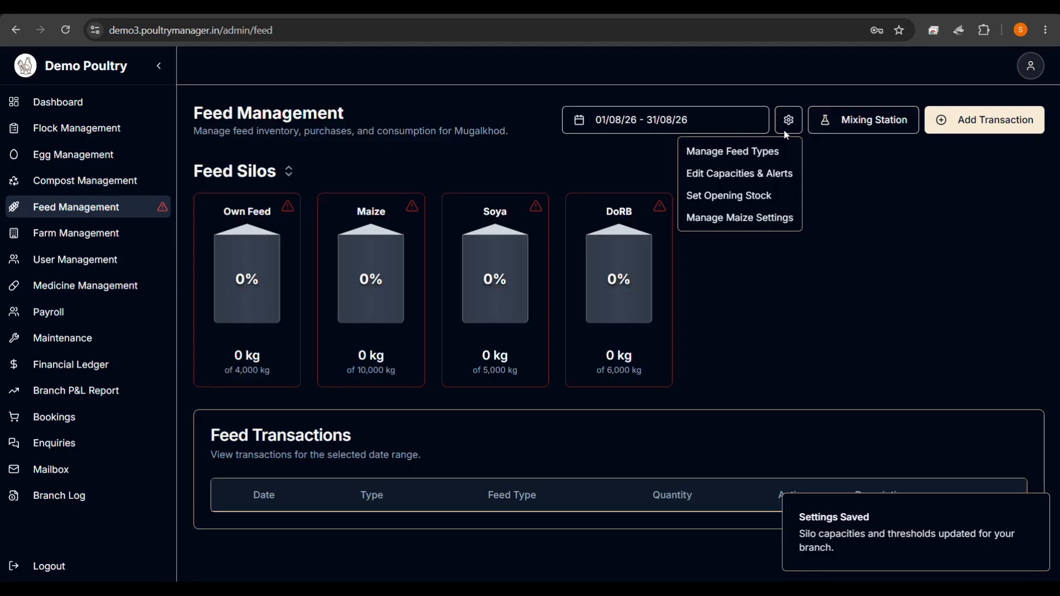
Enter opening stock: Own Feed 2000 kg, Maize 3000 kg worth 90000, Soya 1000 kg worth 60000.
click(737, 198)
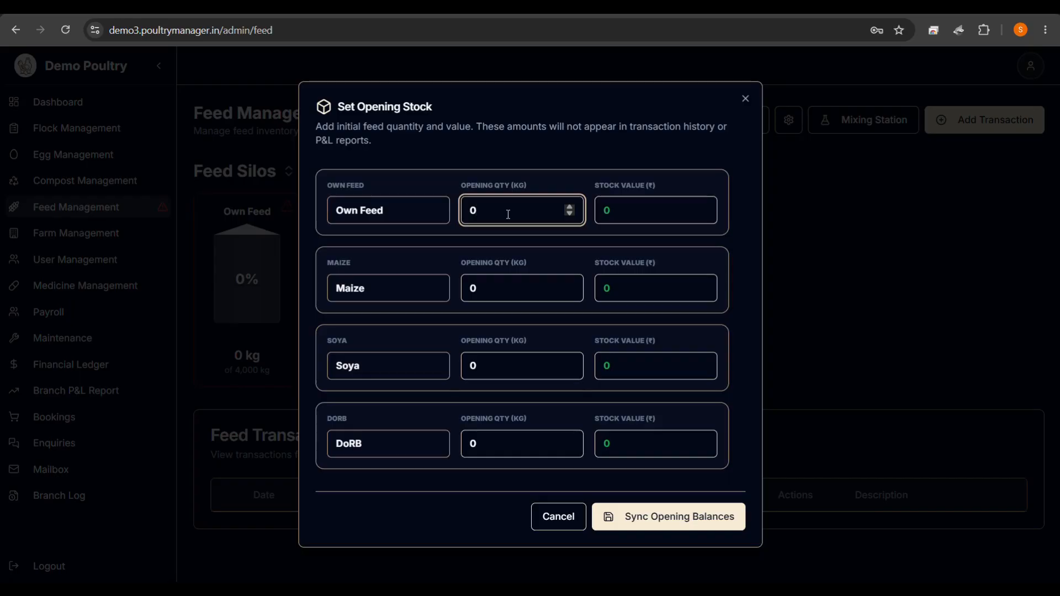
text(2000)
click(508, 295)
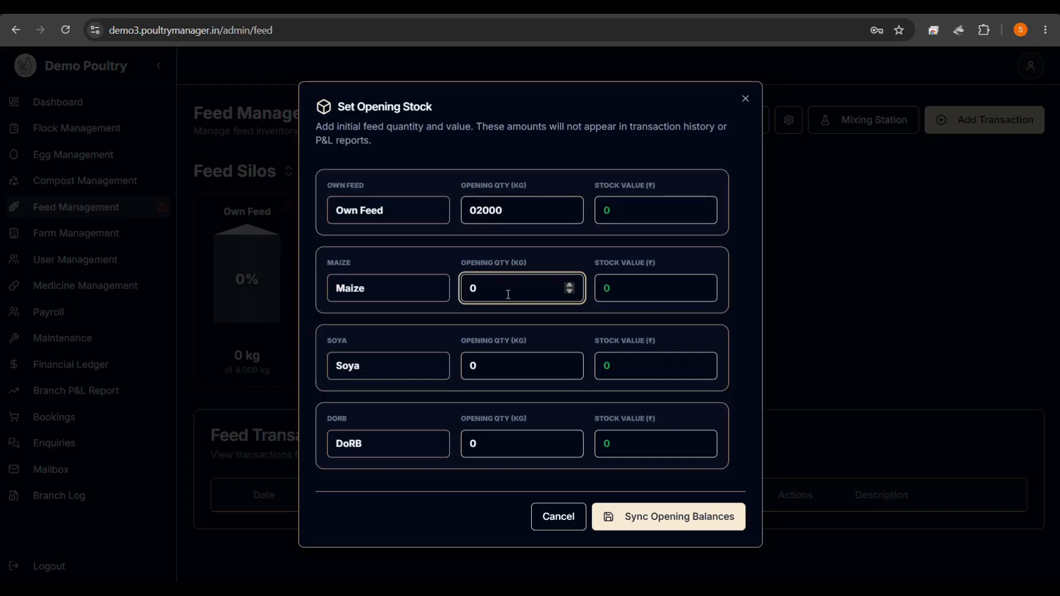
text(3000)
click(642, 283)
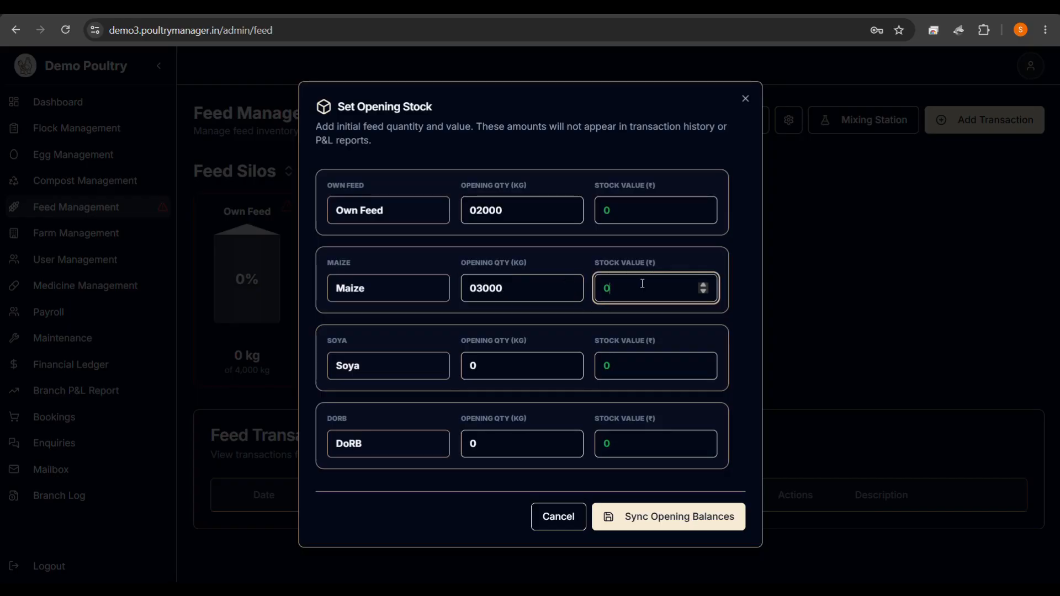
text(90000)
click(503, 371)
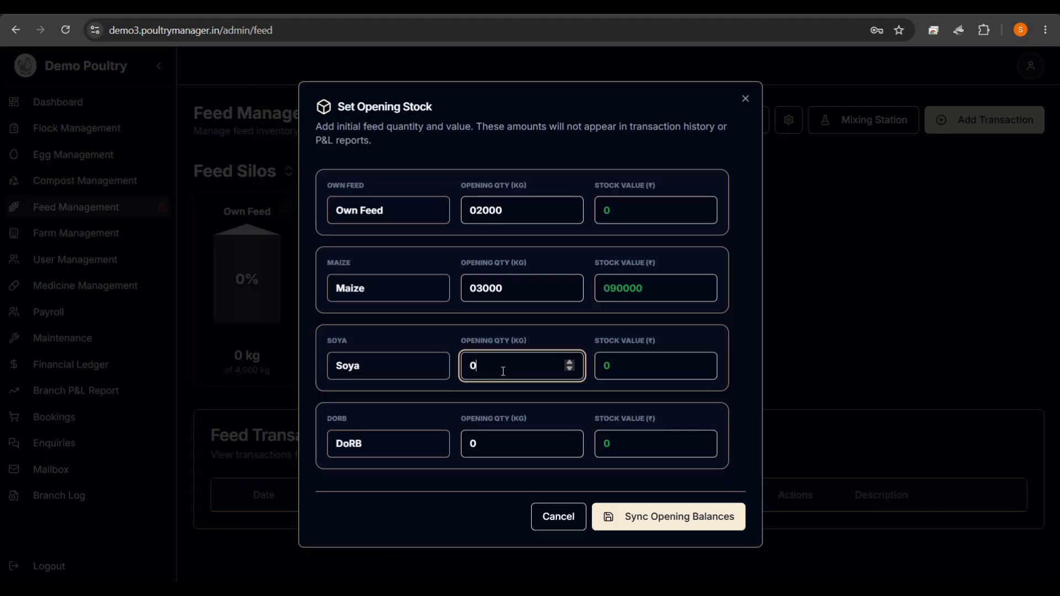
text(1000)
click(619, 365)
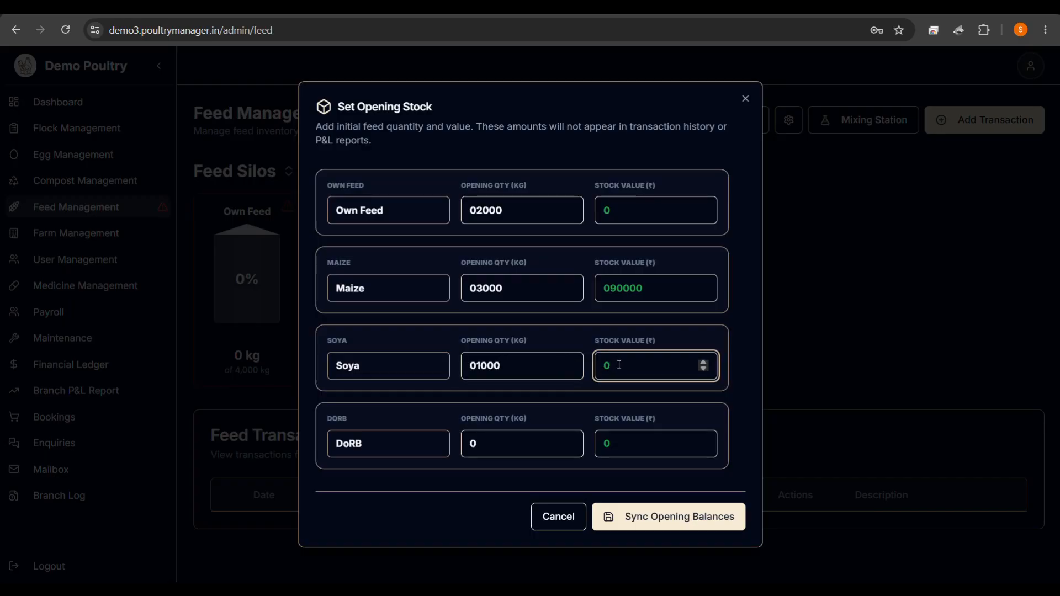
text(60000)
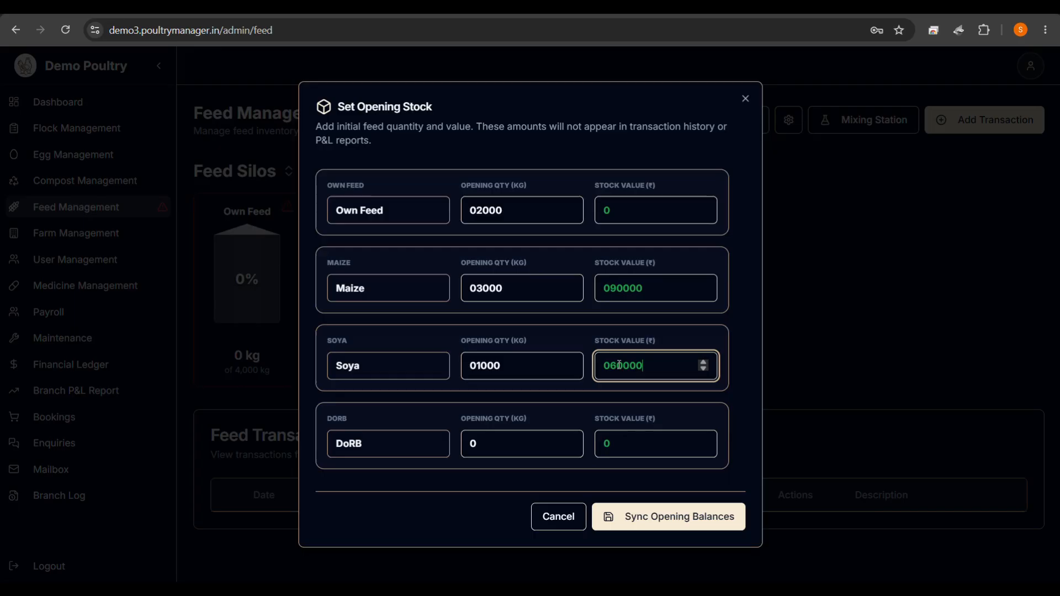
Enter DoRB opening stock of 2000 kg worth 35000 and sync the opening balances.
click(487, 451)
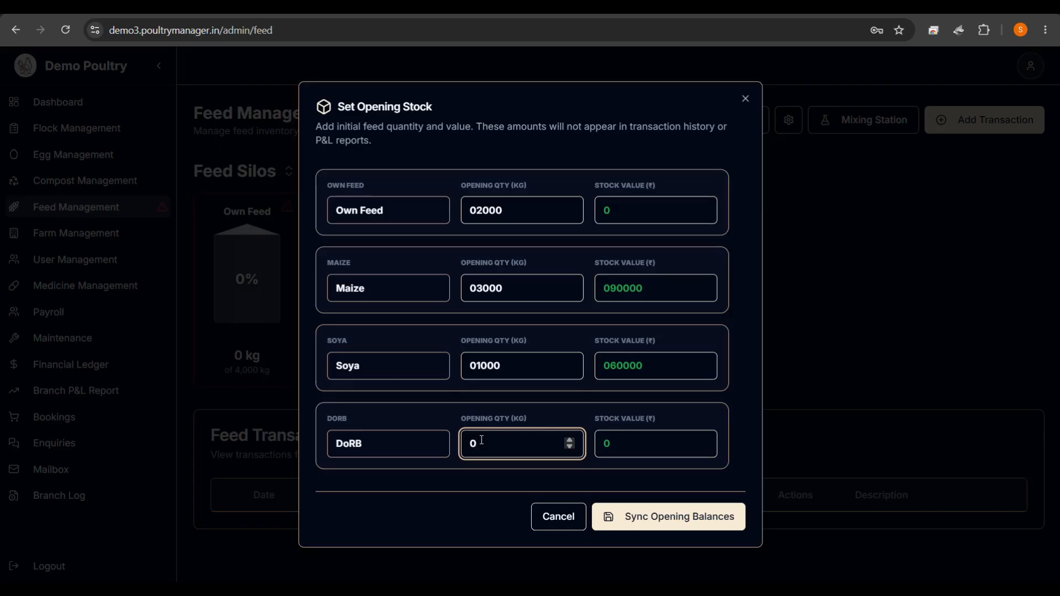
text(2000)
click(634, 439)
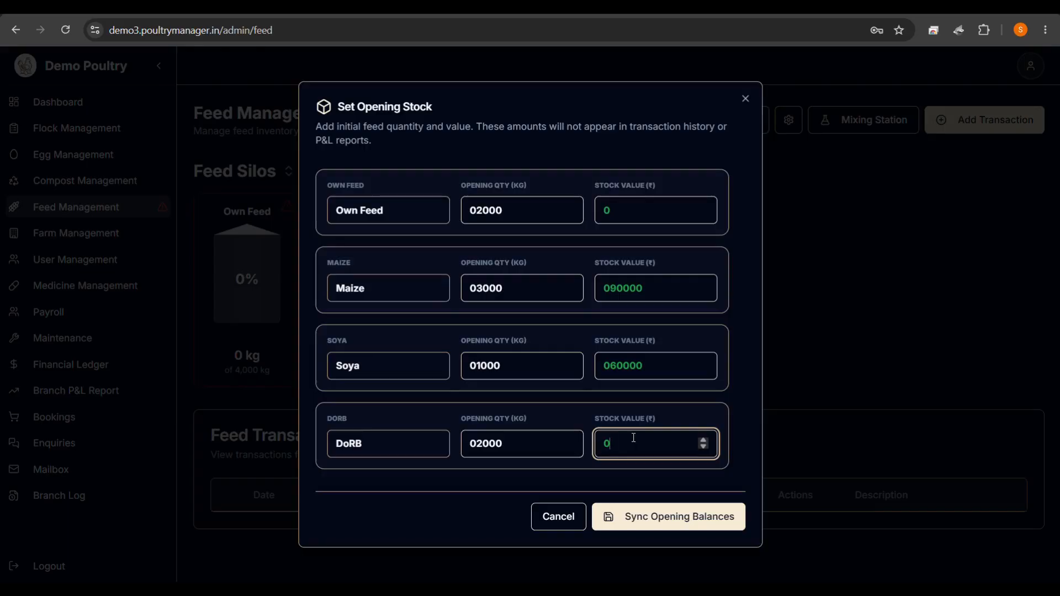
text(35000)
click(657, 516)
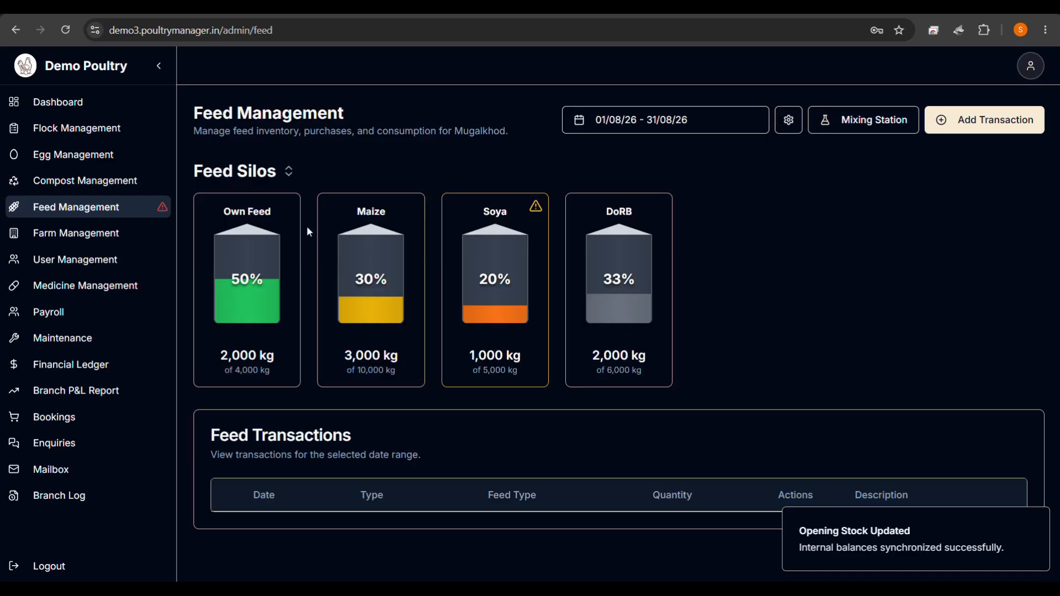
click(48, 104)
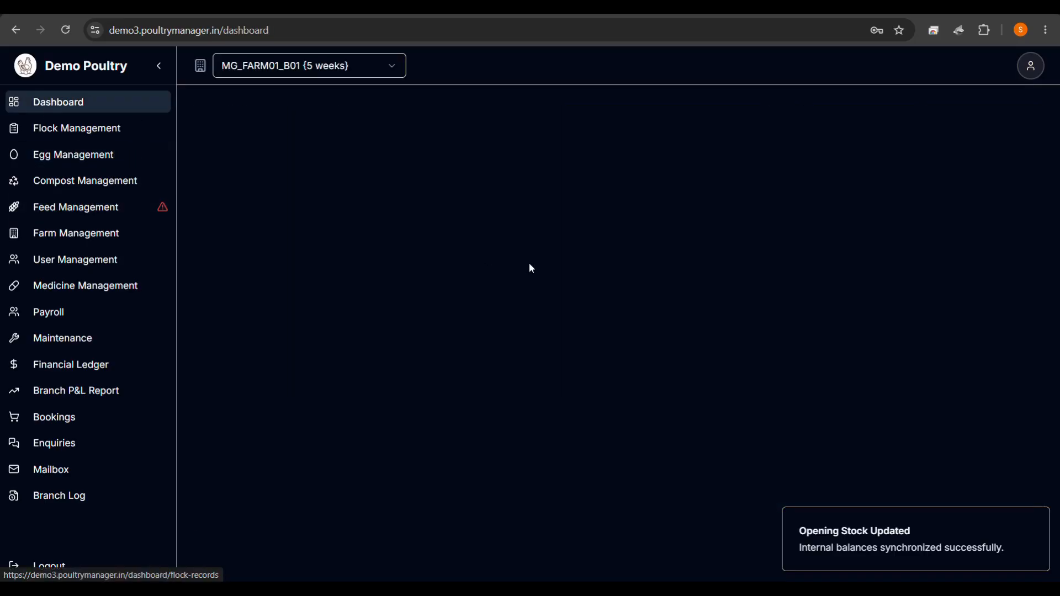
Review the dashboard's Current Feed Cost figure of ₹30.83.
scroll(618, 325, down, 1)
scroll(617, 326, down, 1)
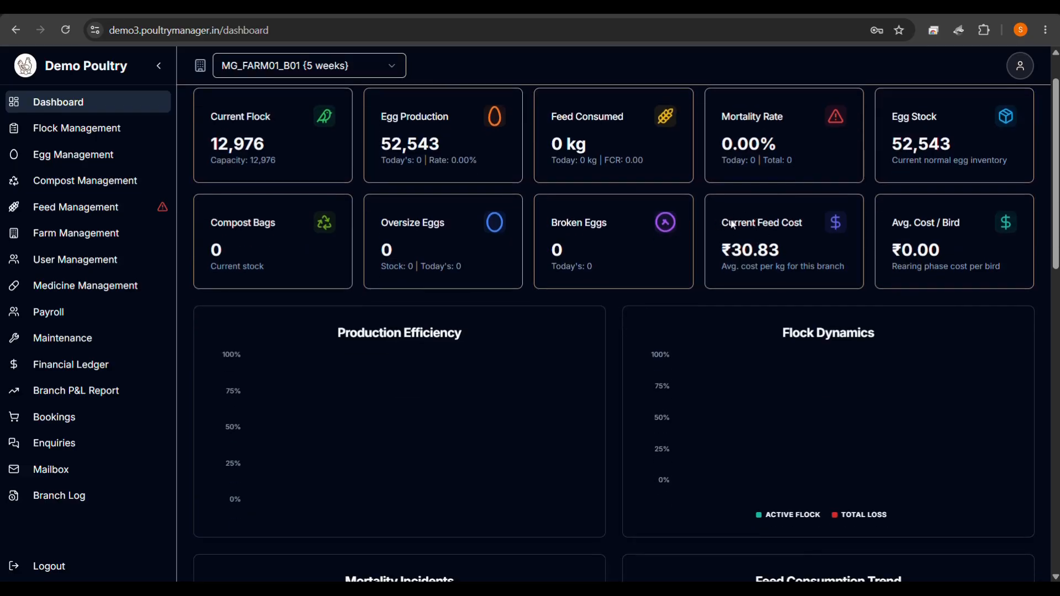
drag(734, 224, 820, 219)
click(736, 250)
drag(736, 250, 768, 250)
click(795, 247)
scroll(812, 269, up, 1)
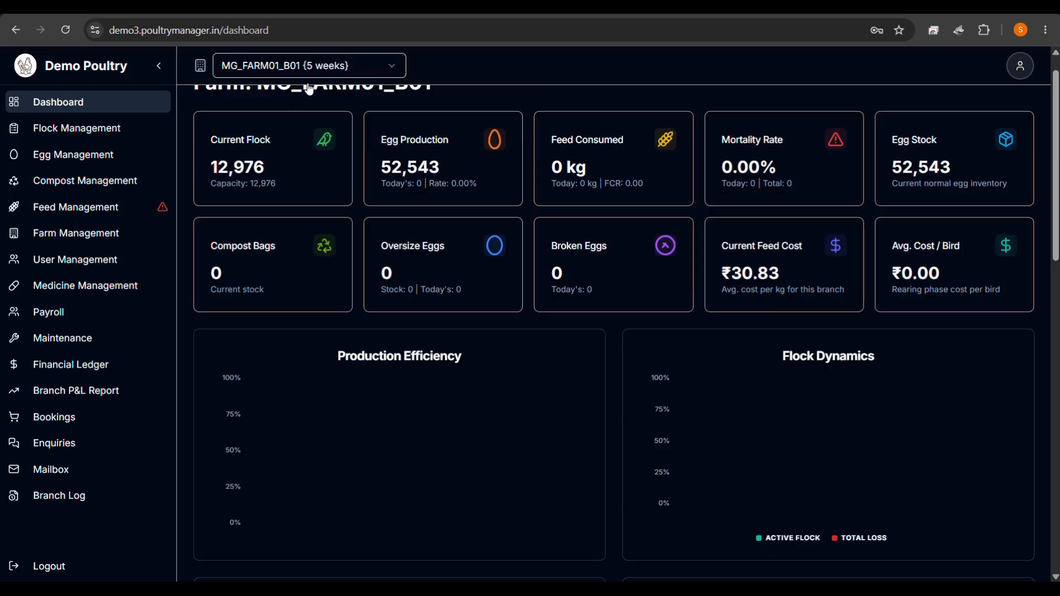
scroll(353, 193, up, 1)
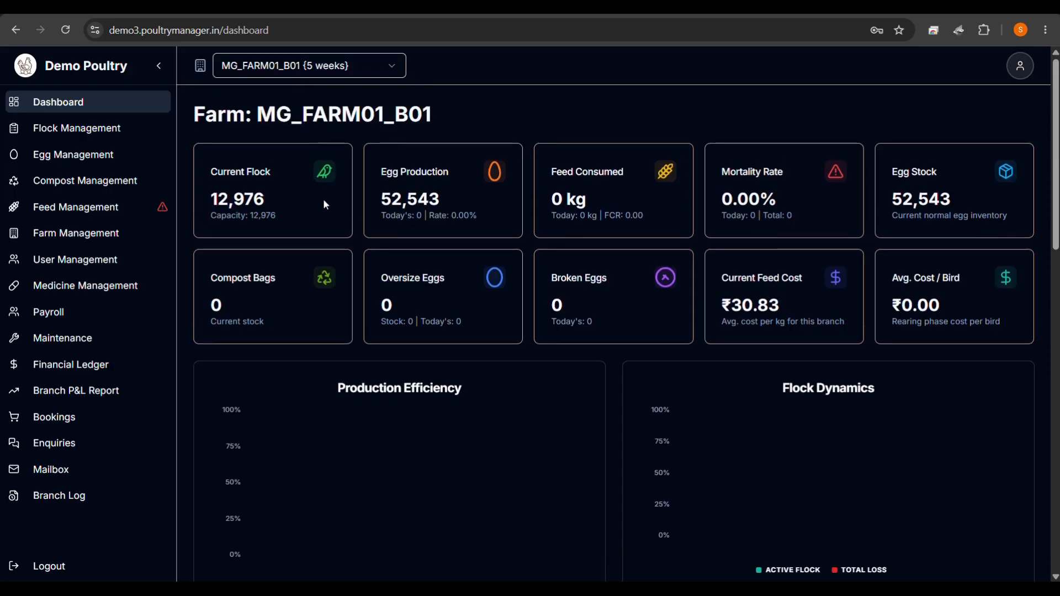
Return to Feed Management, where the silos read 50%, 30%, 20% and 33% full.
click(85, 214)
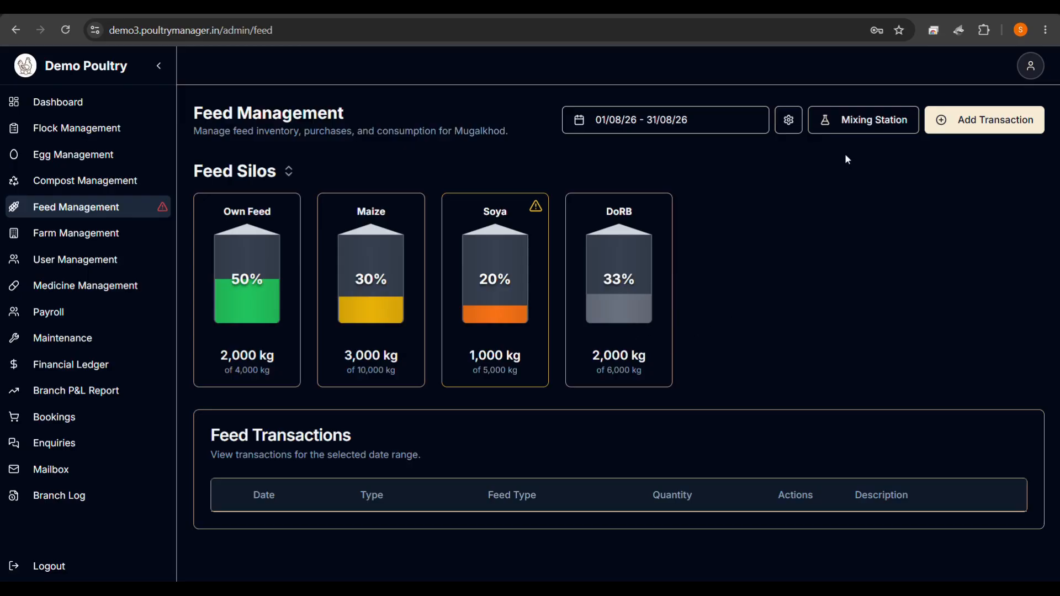
click(790, 121)
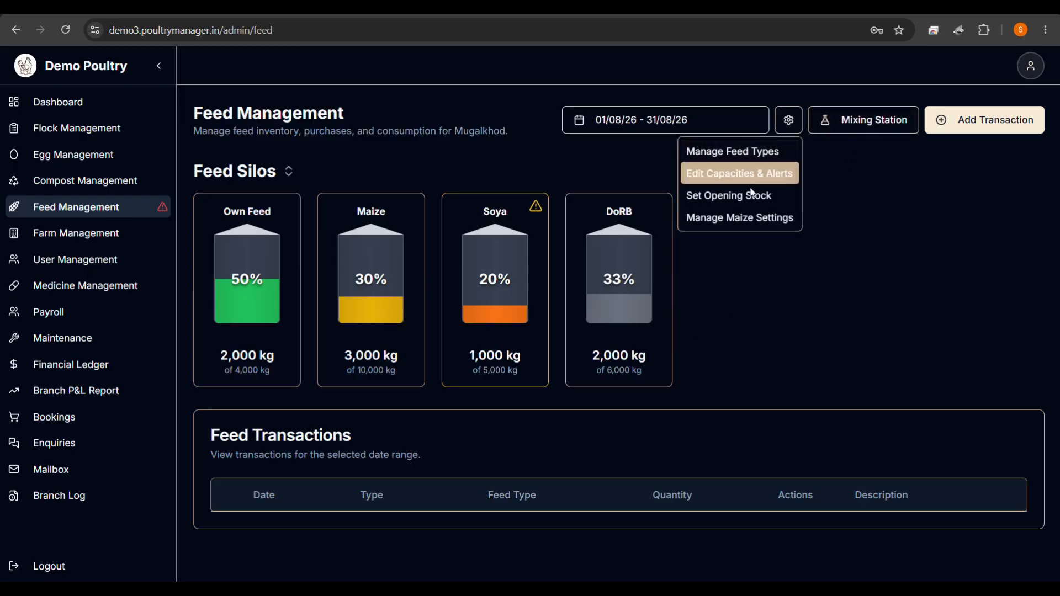
click(752, 289)
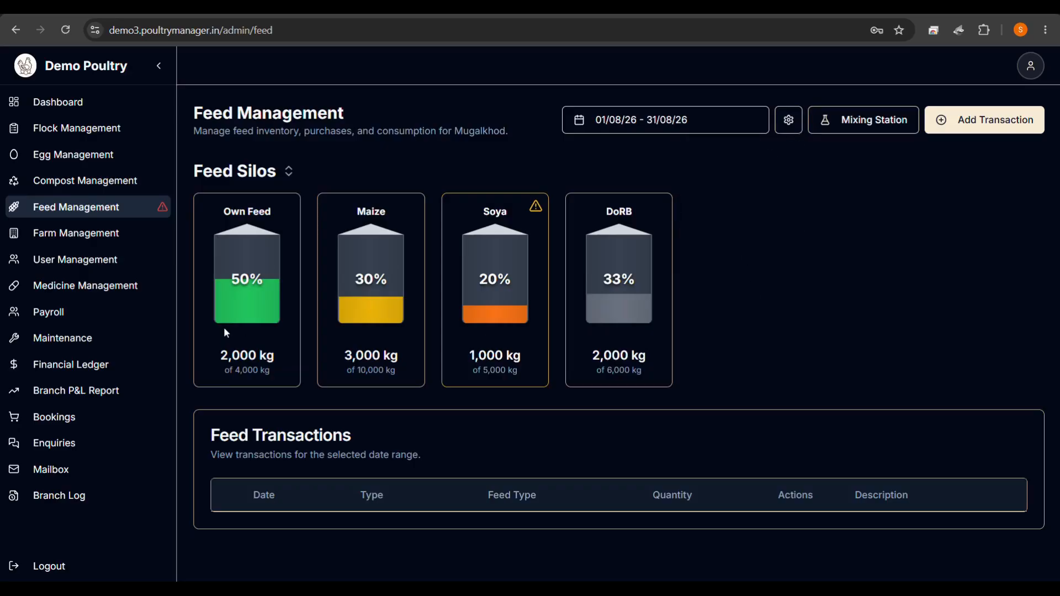
Look over the Financial Ledger and Branch P&L Report pages.
click(106, 373)
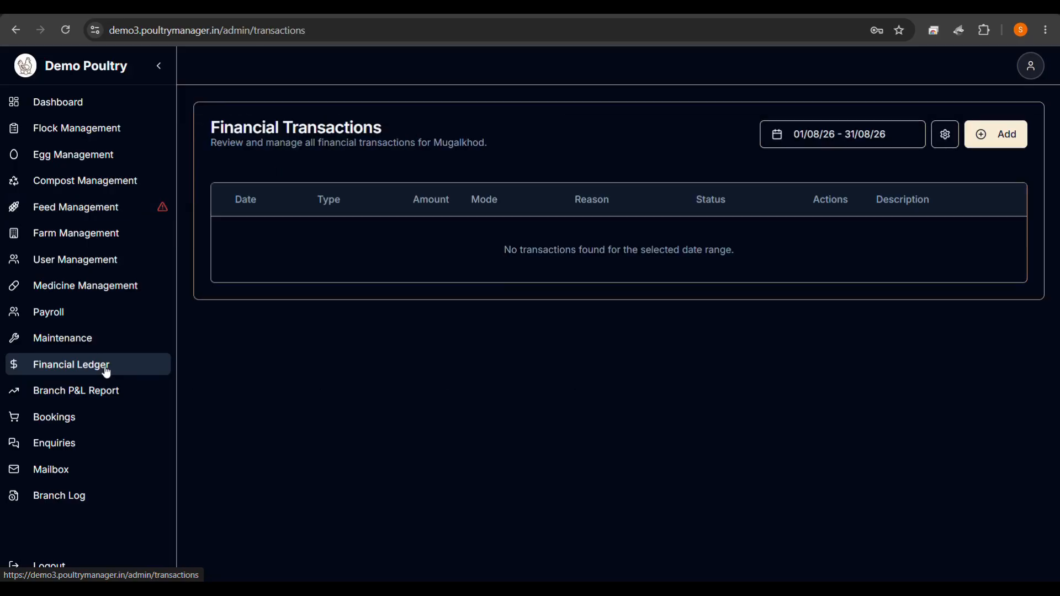
click(81, 398)
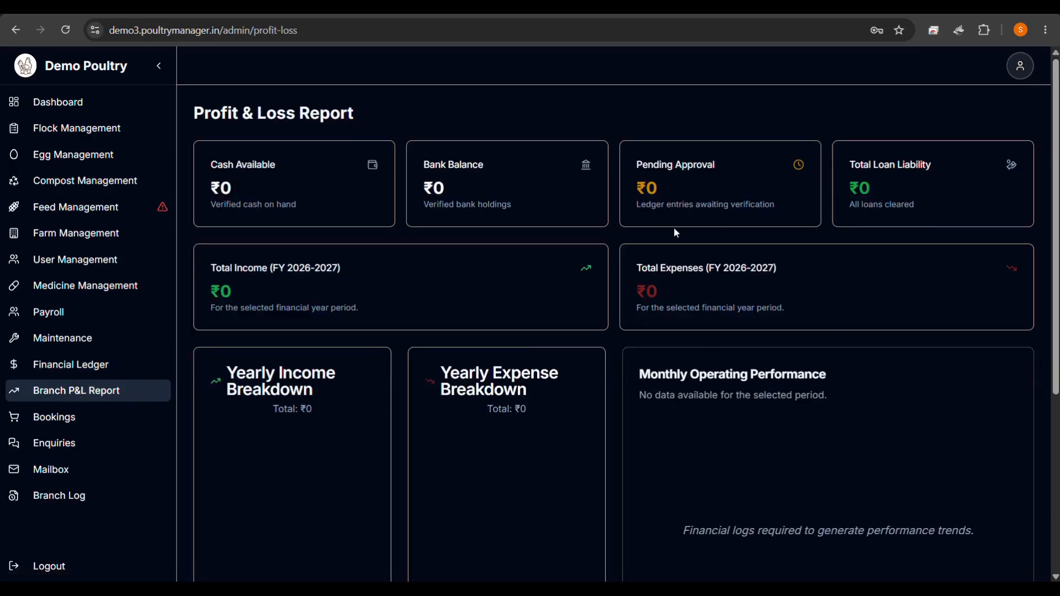
scroll(725, 385, down, 5)
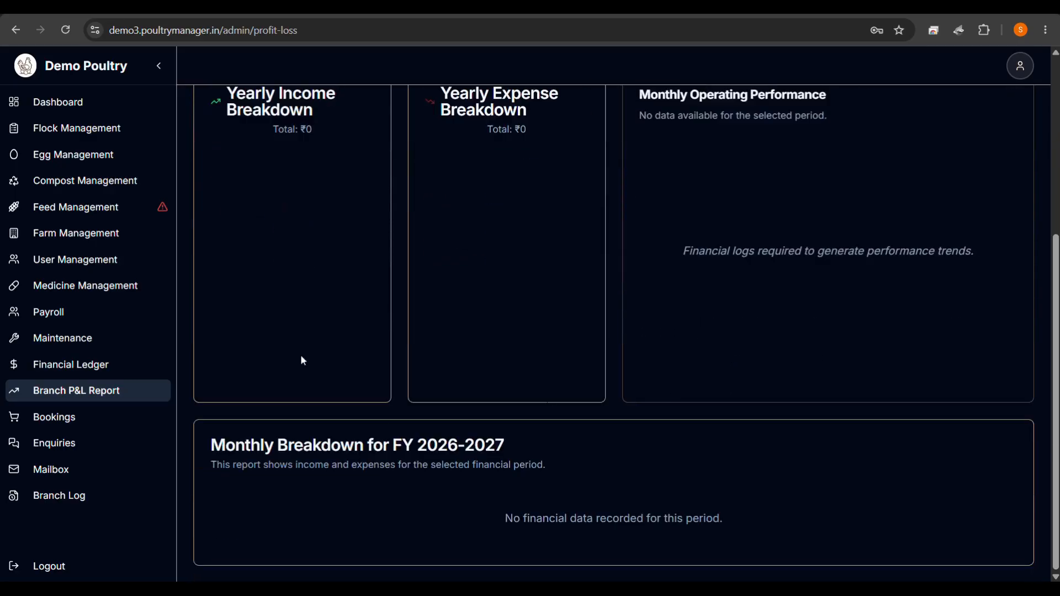
click(90, 364)
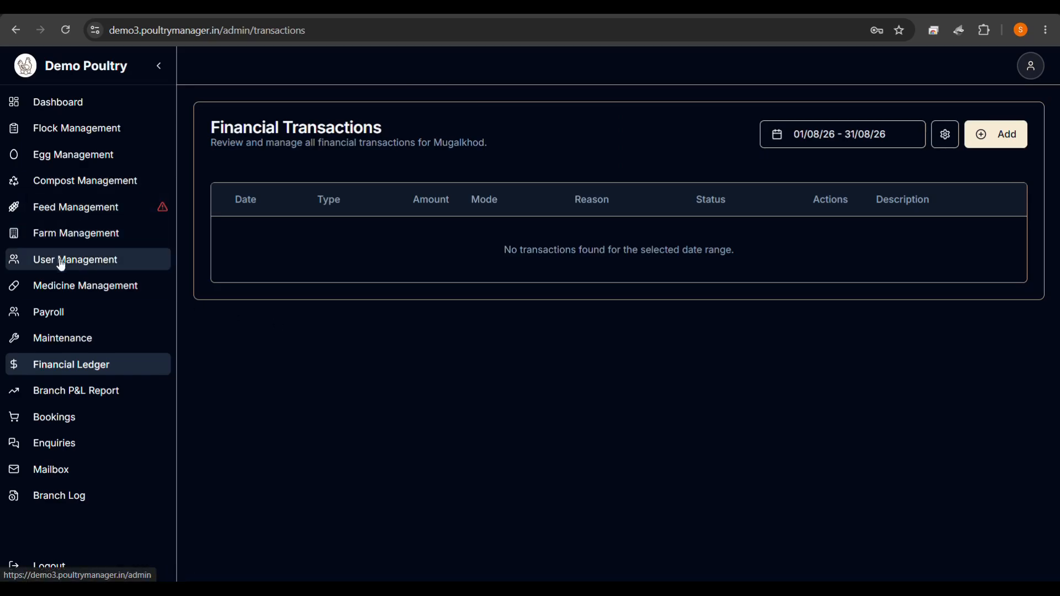
Visit Medicine Management, then go to the August 2026 Payroll Management page.
click(63, 283)
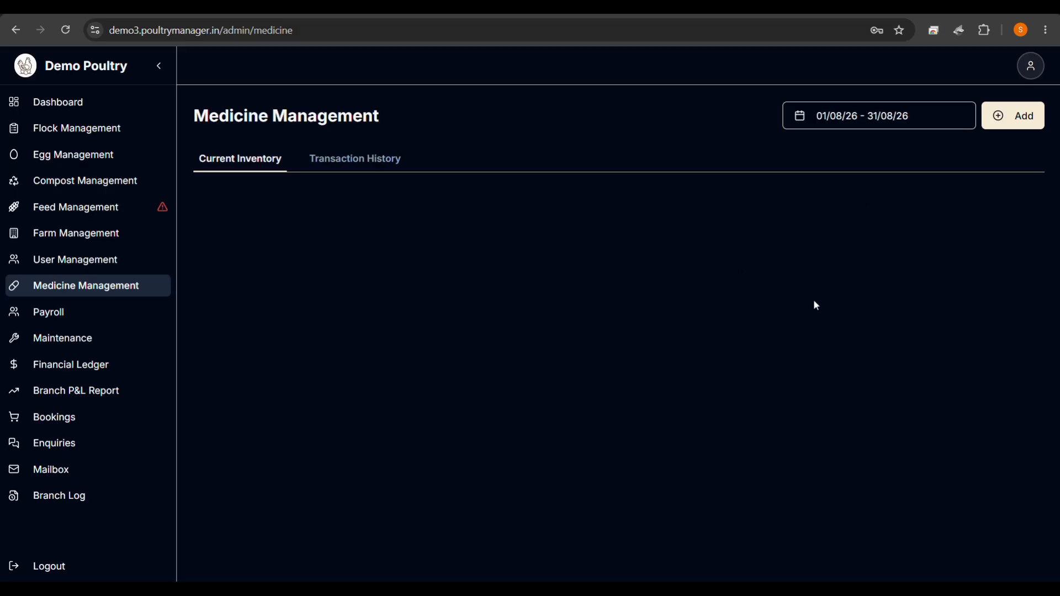
click(1029, 67)
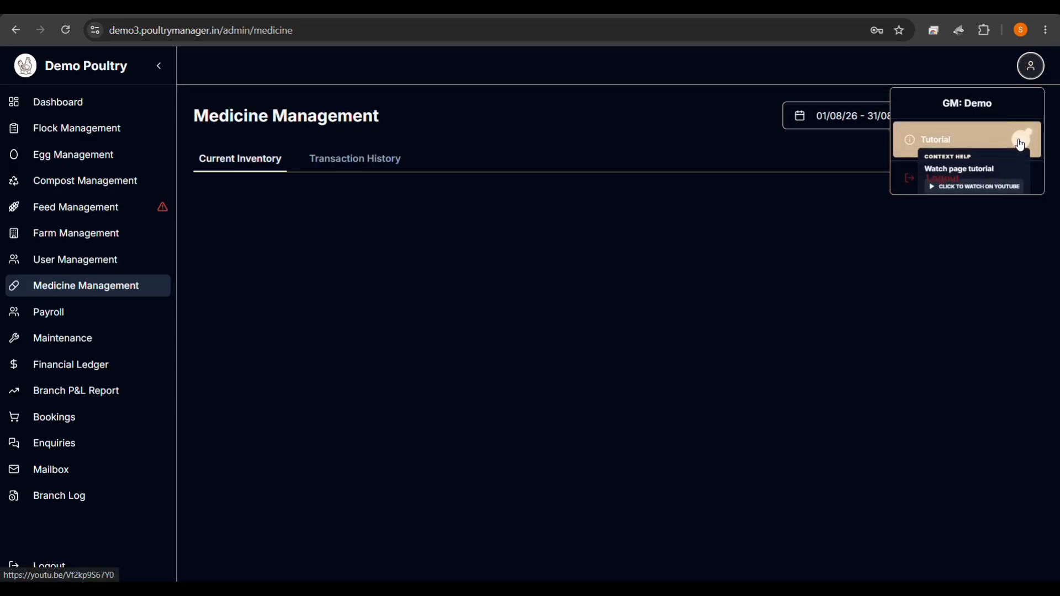
click(592, 323)
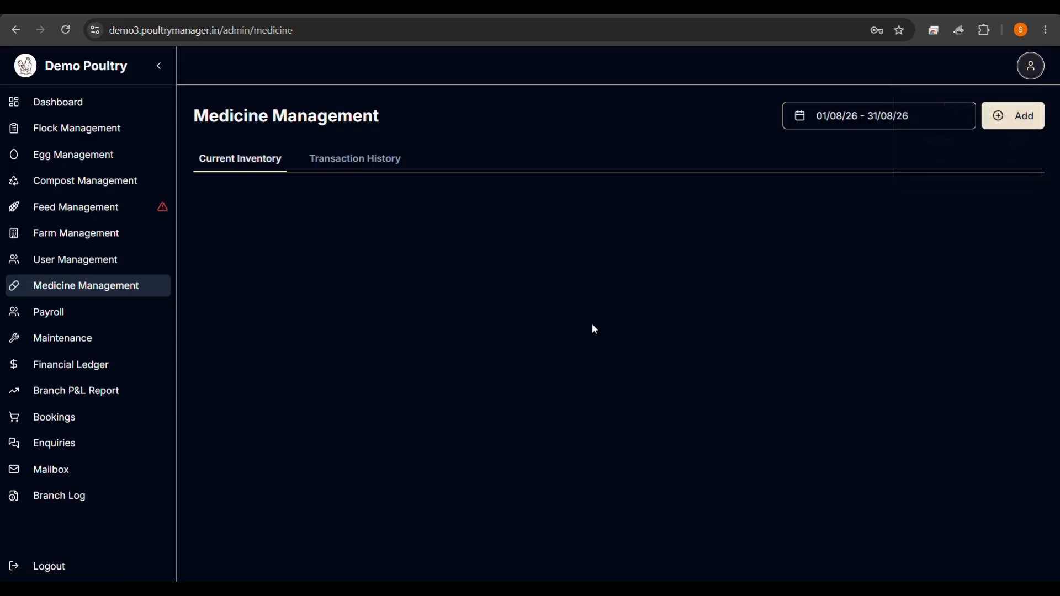
click(122, 307)
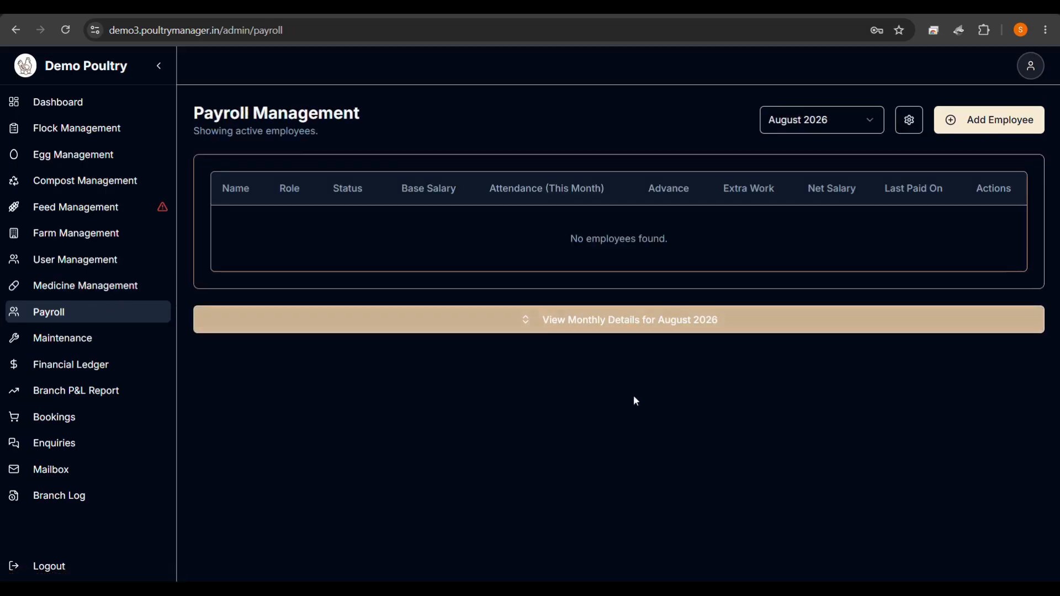
Start a new employee named ABC with role General Manager and base salary 25000.
click(994, 122)
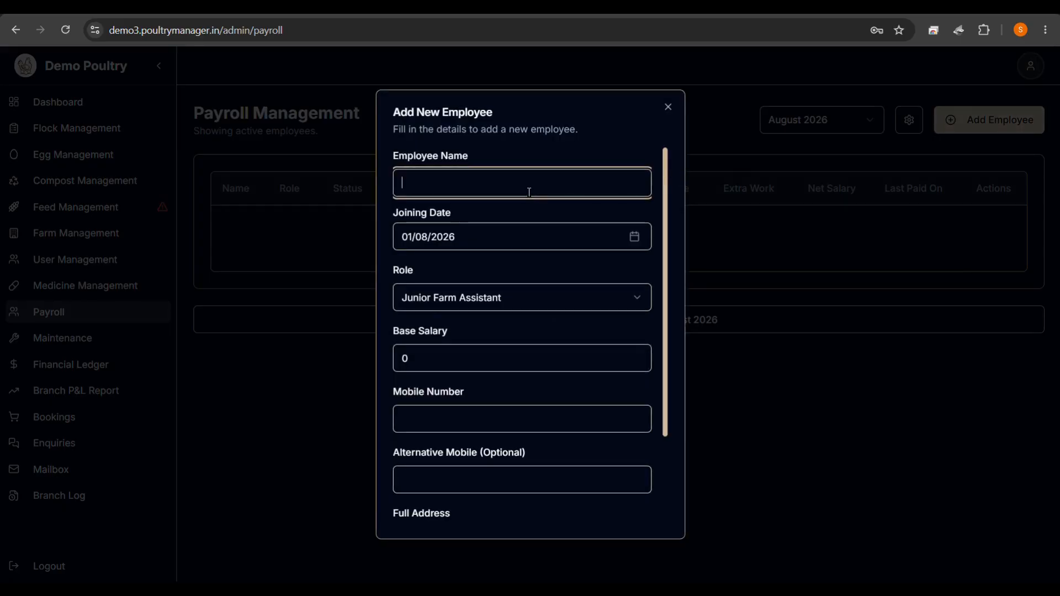
text(ABC)
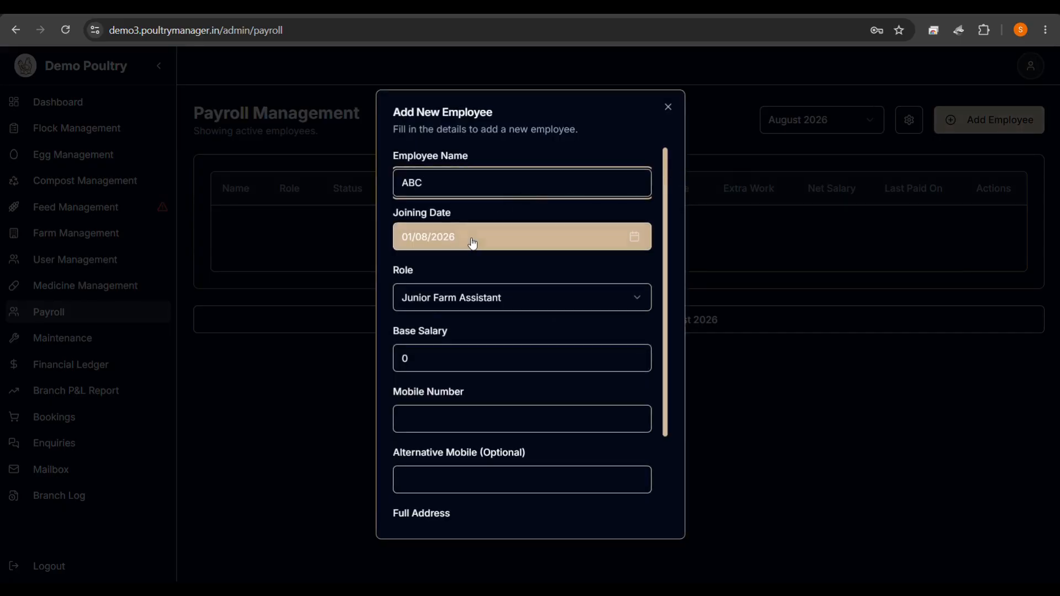
click(434, 299)
click(434, 299)
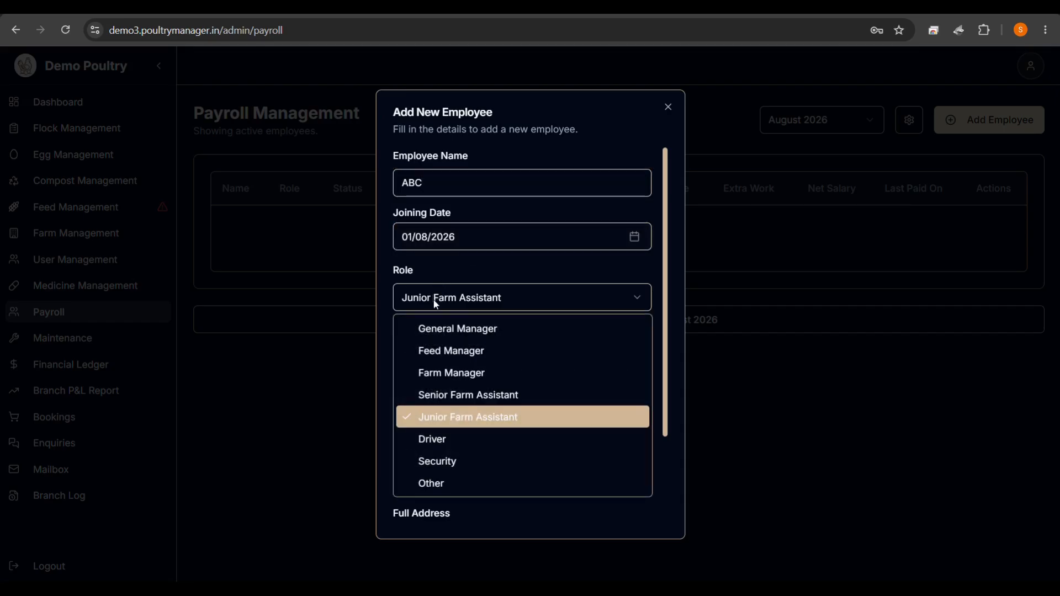
click(455, 327)
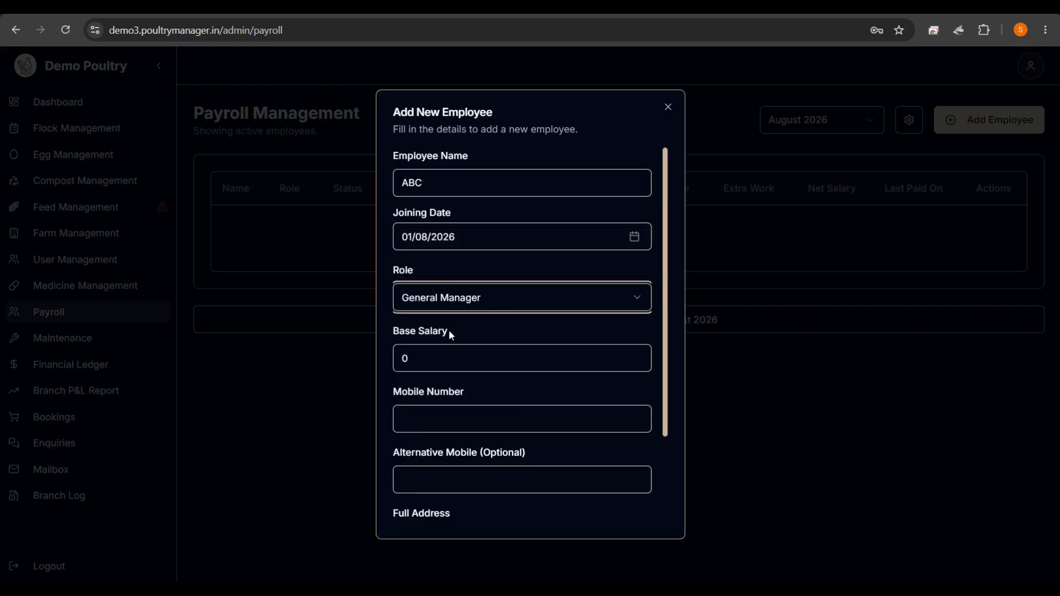
click(432, 356)
key(BackSpace)
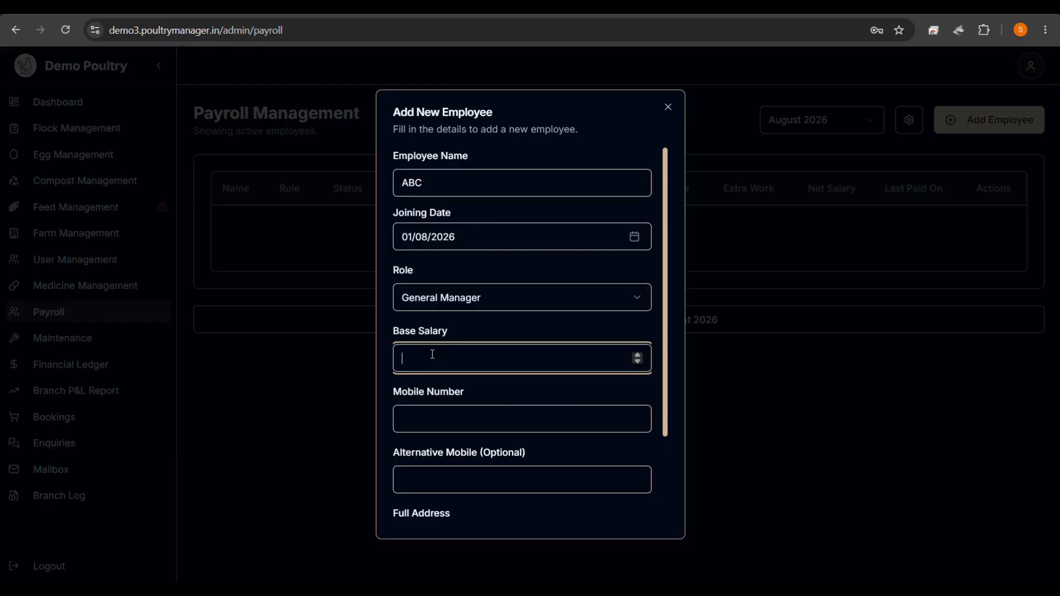
text(25000)
Fill in ABC's mobile number and address, then save the employee.
click(433, 408)
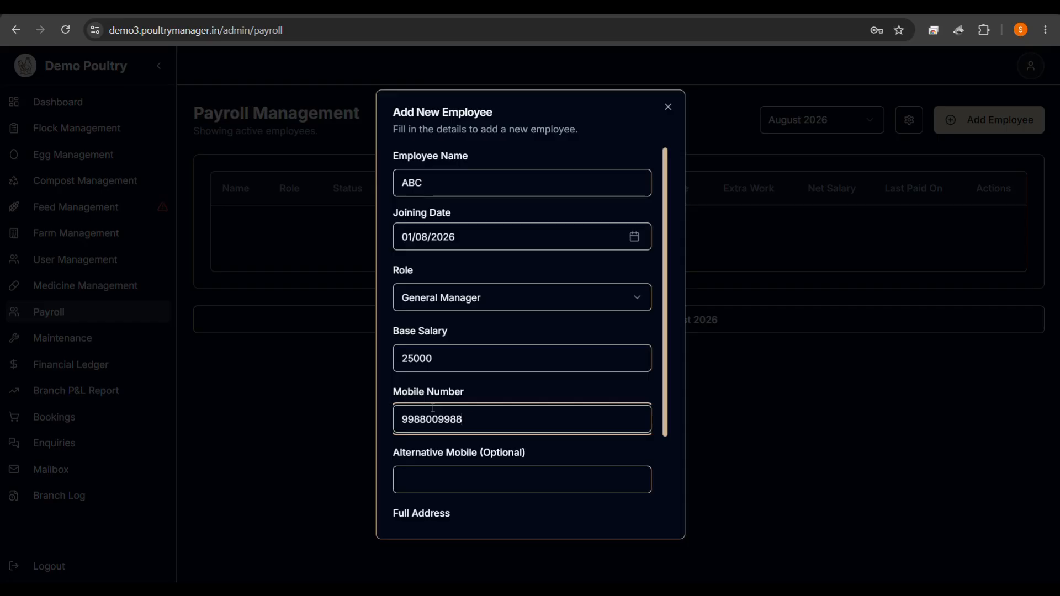
click(445, 445)
scroll(445, 441, down, 2)
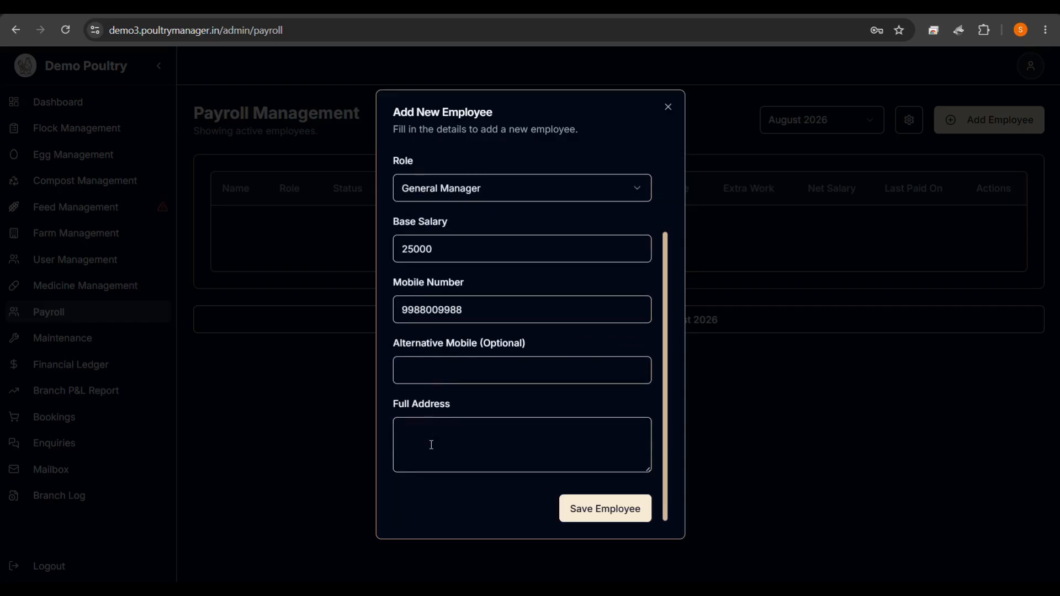
click(431, 445)
text(demo)
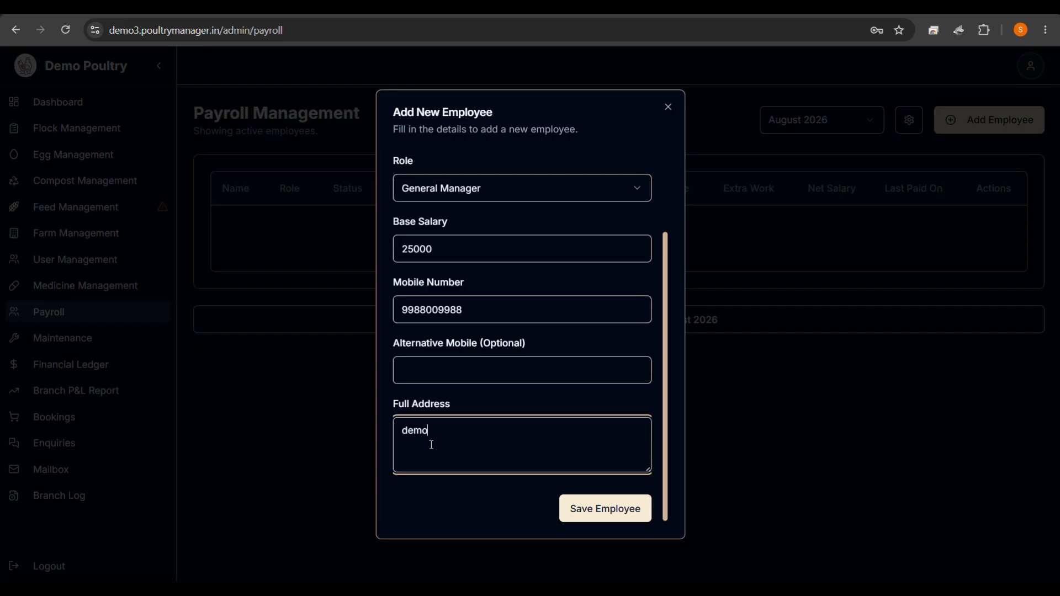
click(595, 516)
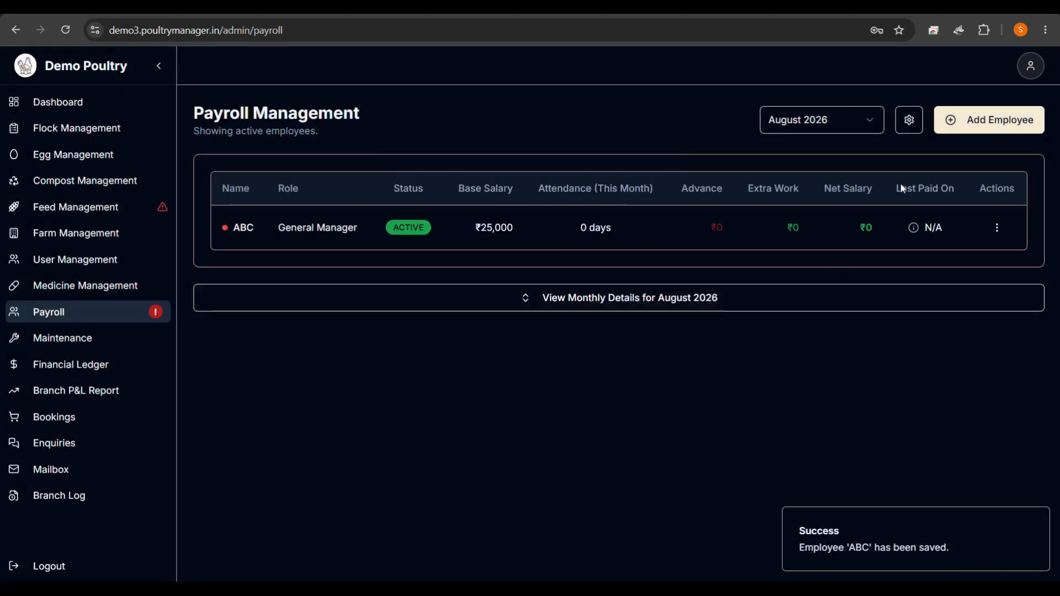
click(965, 134)
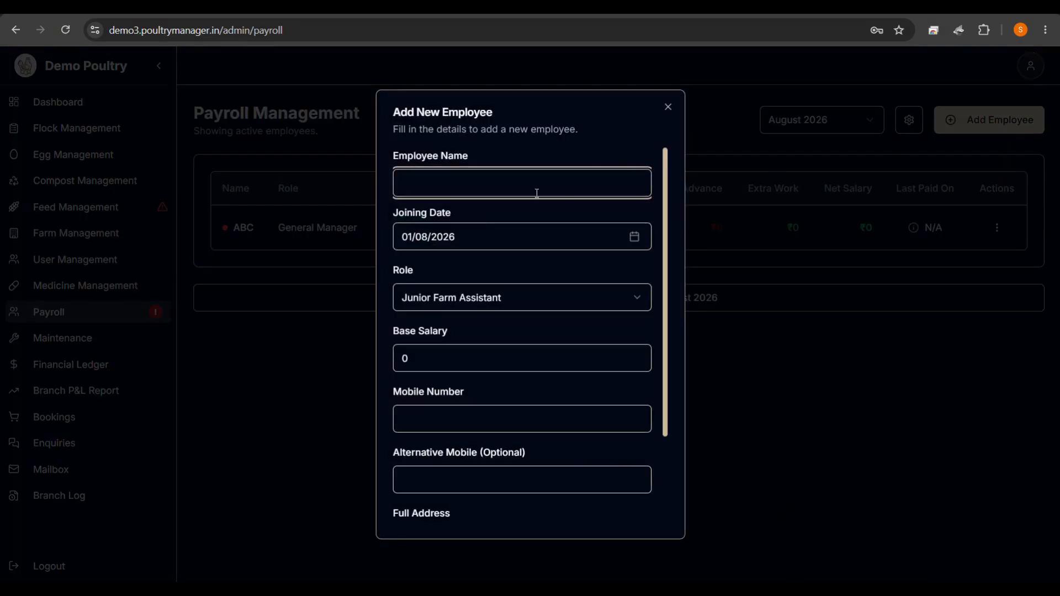
Add employee XYZ as Feed Manager with base salary 18000, plus mobile number and address, and save.
text(XYZ)
click(464, 298)
click(431, 346)
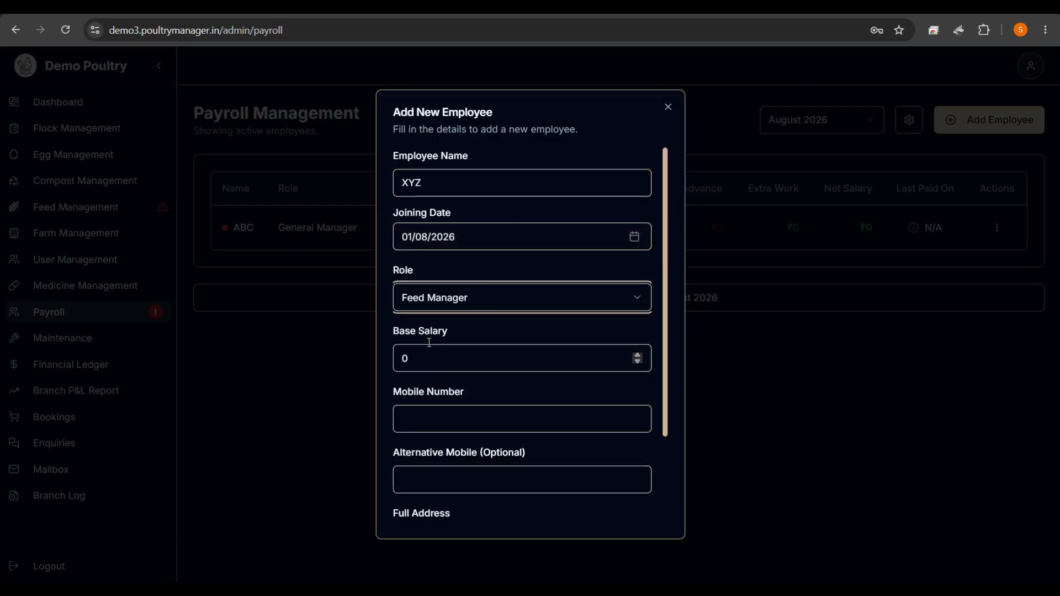
click(415, 357)
text(1)
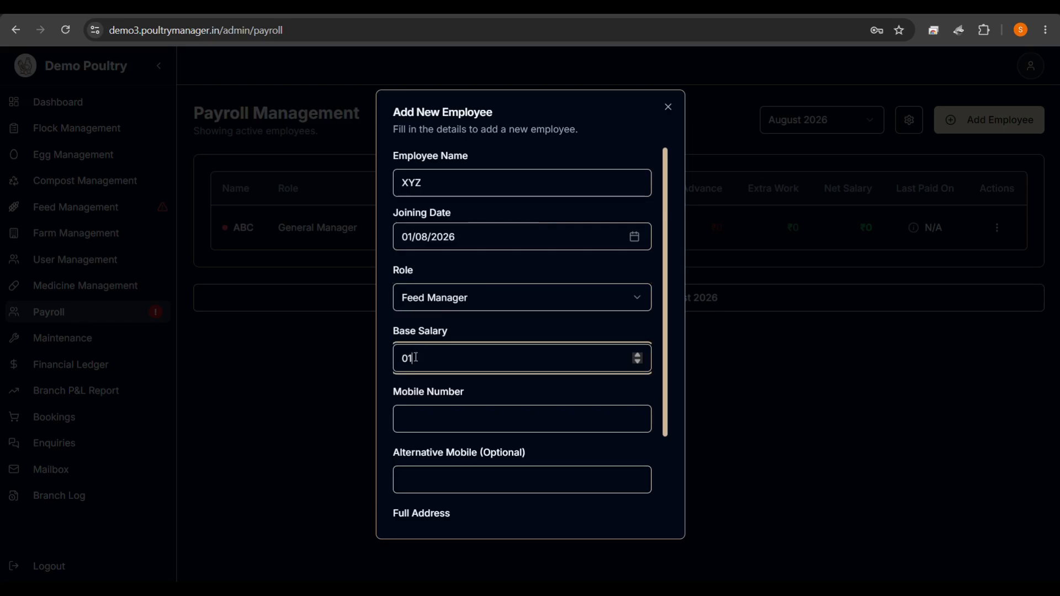
text(8000)
click(431, 416)
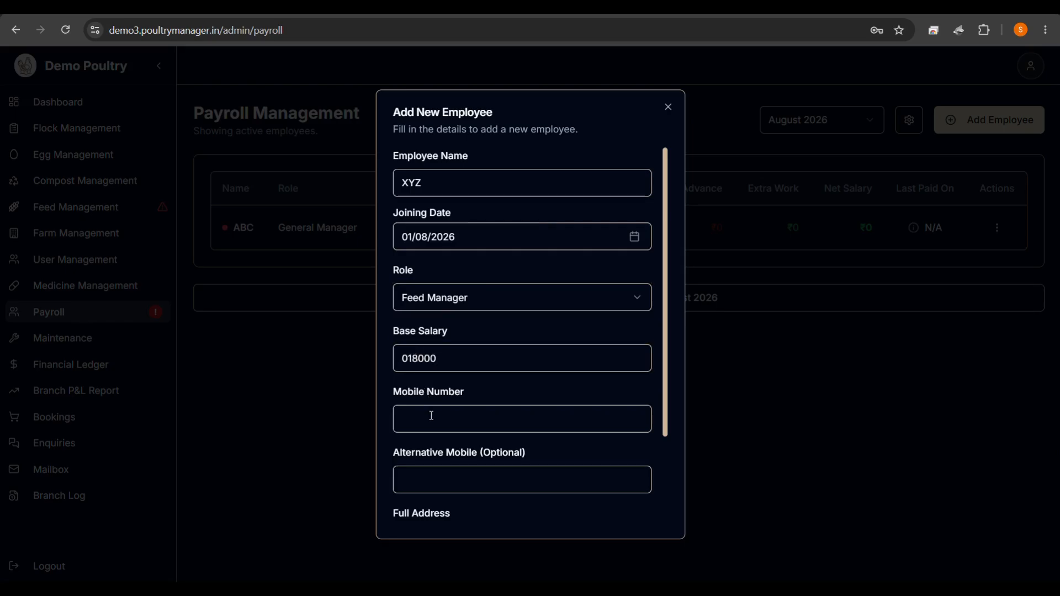
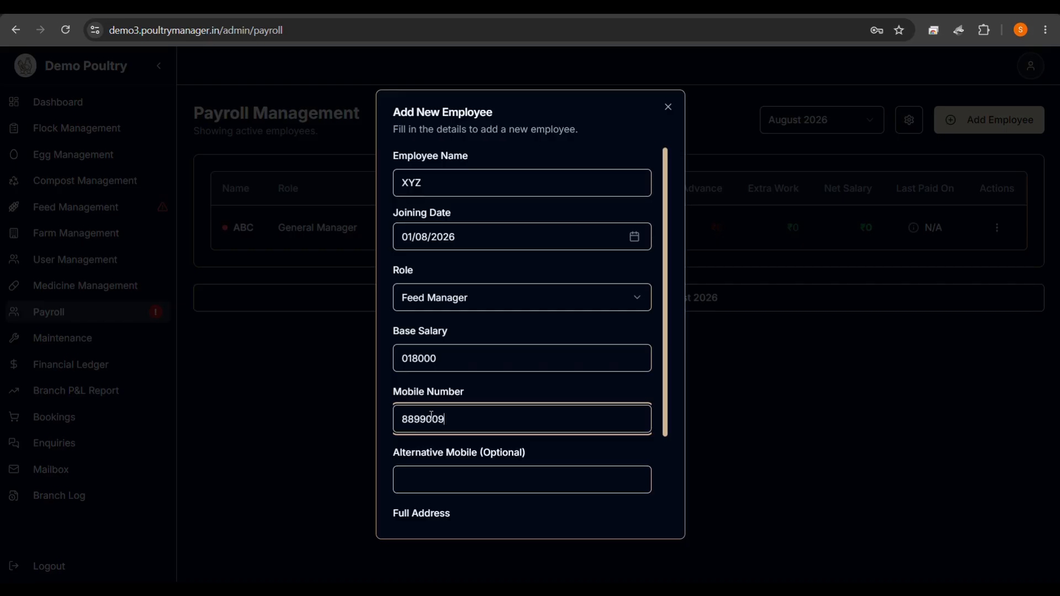
scroll(431, 415, down, 2)
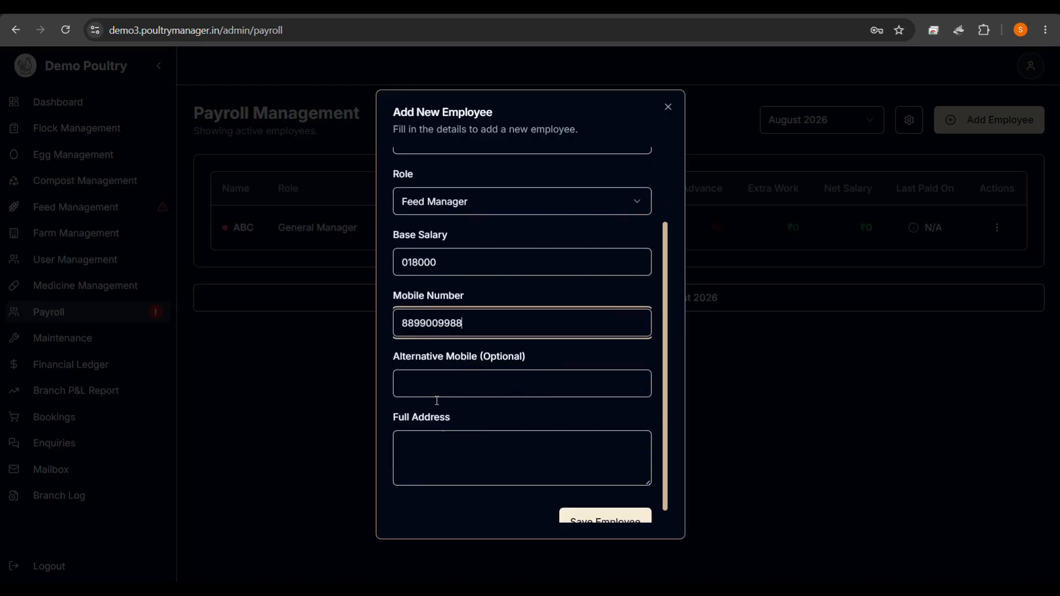
click(420, 458)
text(demo)
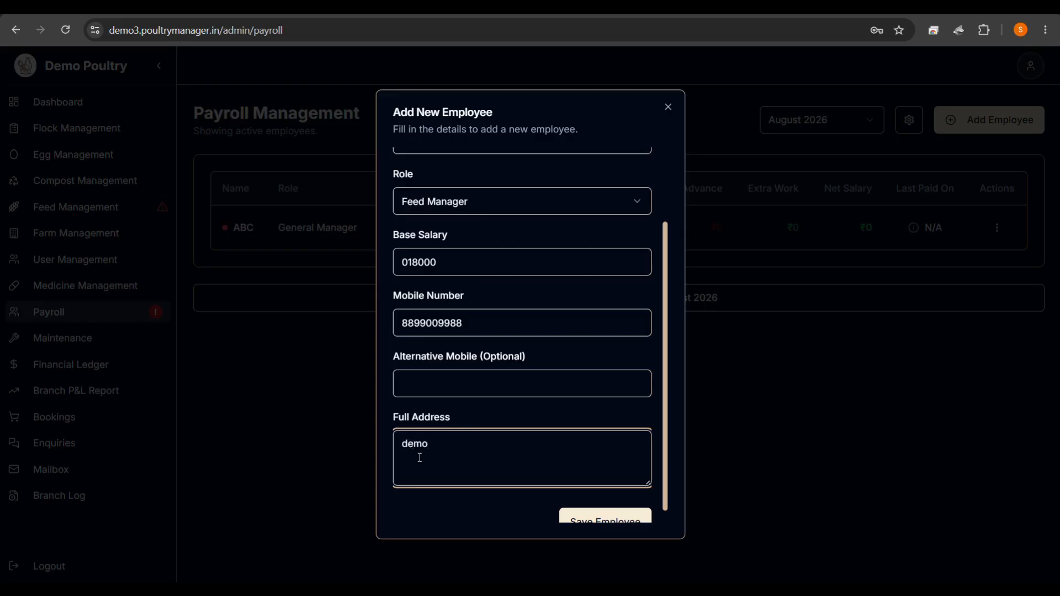
click(608, 521)
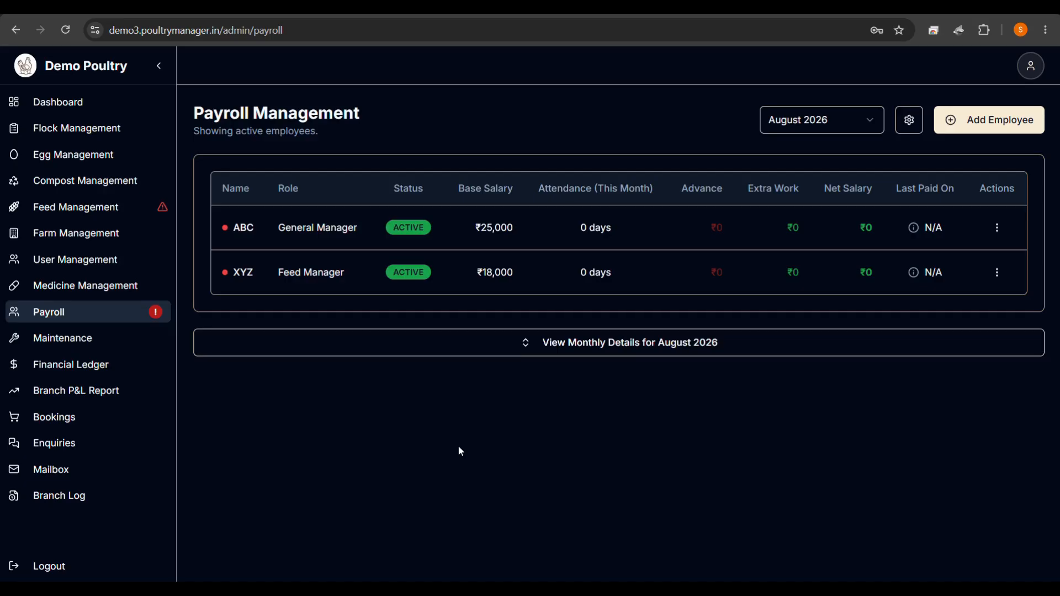
Explore ABC's action menu, opening and closing the Extra Work and employee details forms.
mouse_move(801, 575)
click(997, 228)
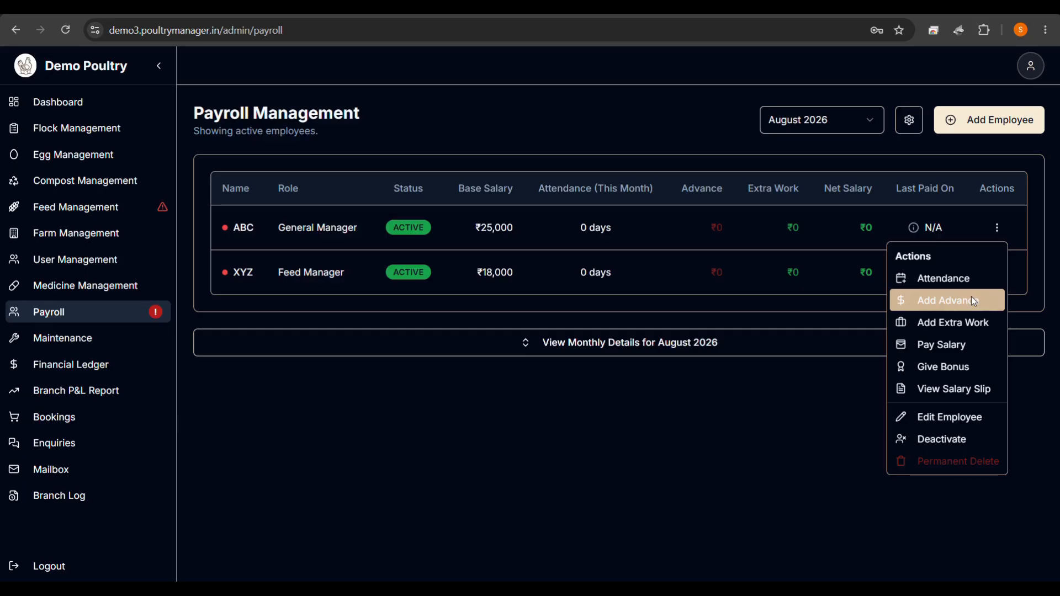
click(956, 323)
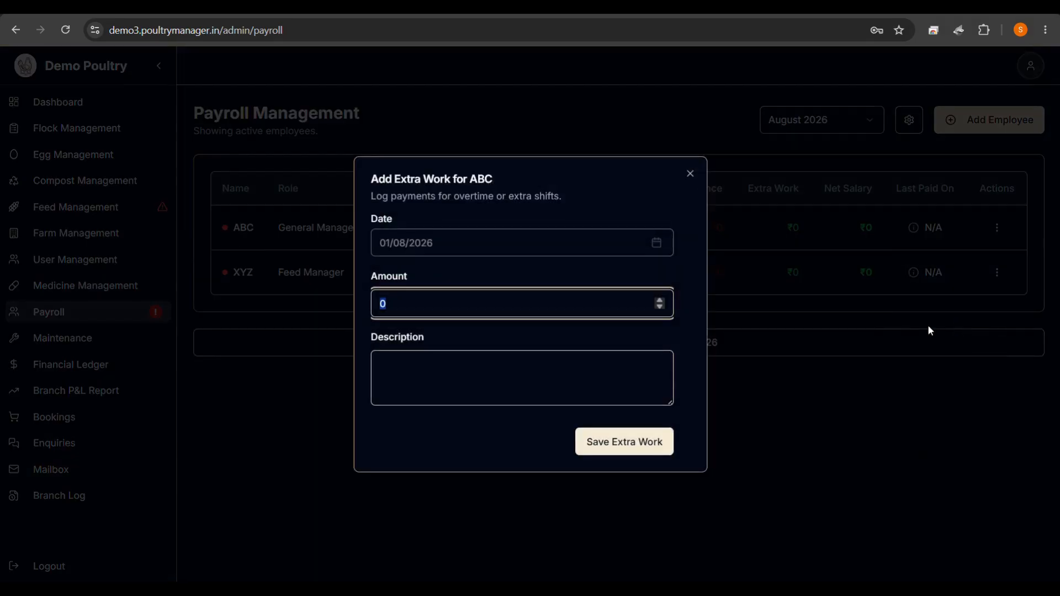
click(600, 305)
click(691, 173)
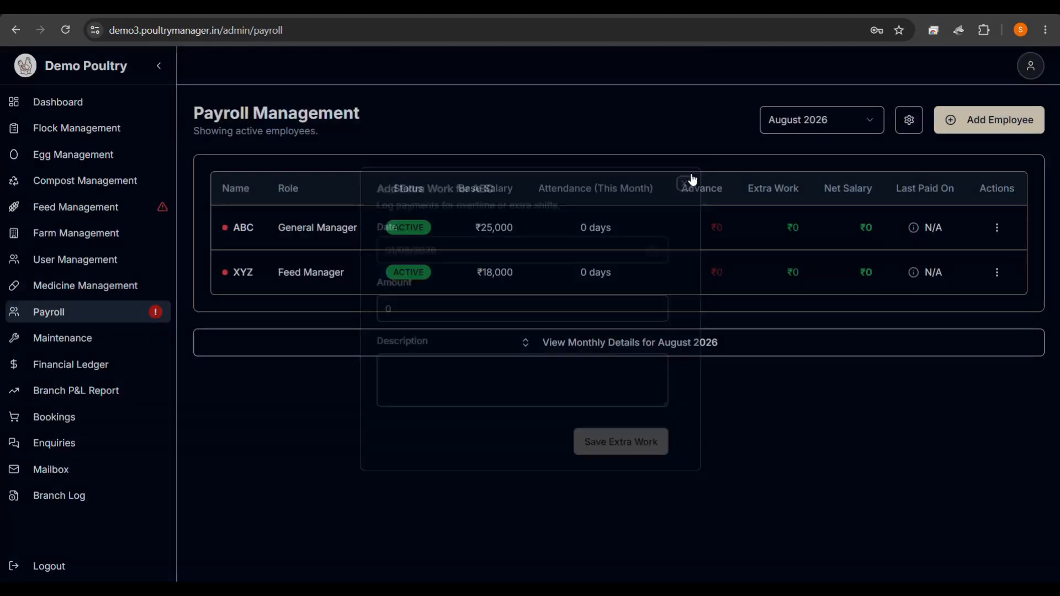
click(997, 227)
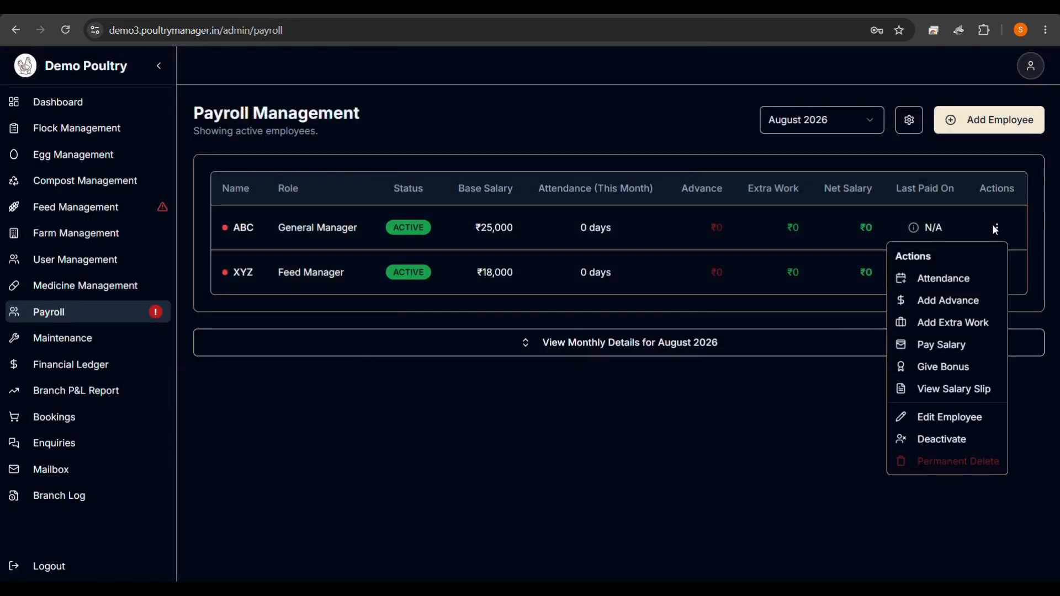
click(947, 415)
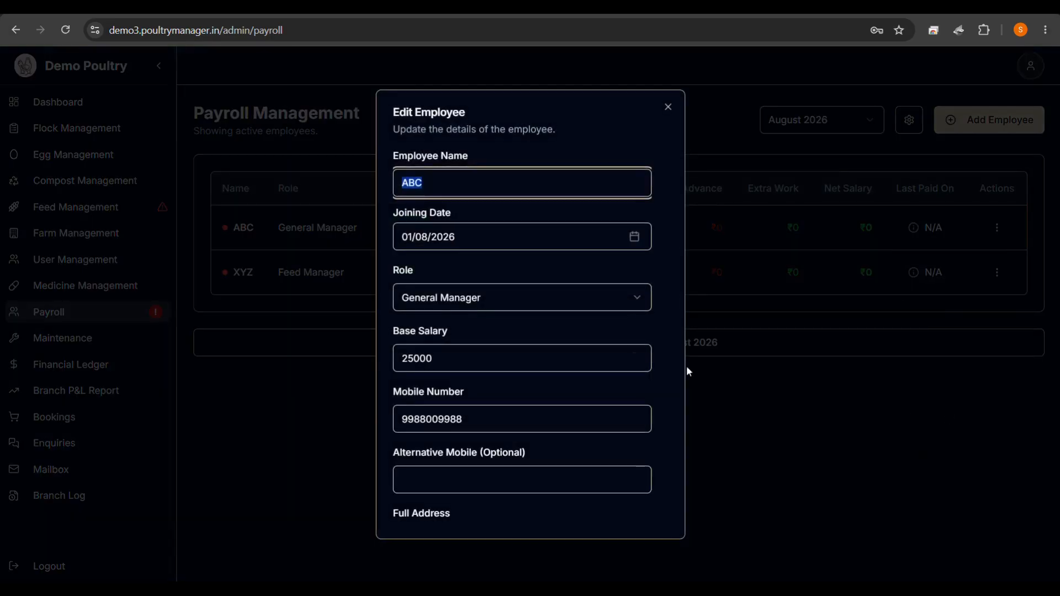
click(669, 107)
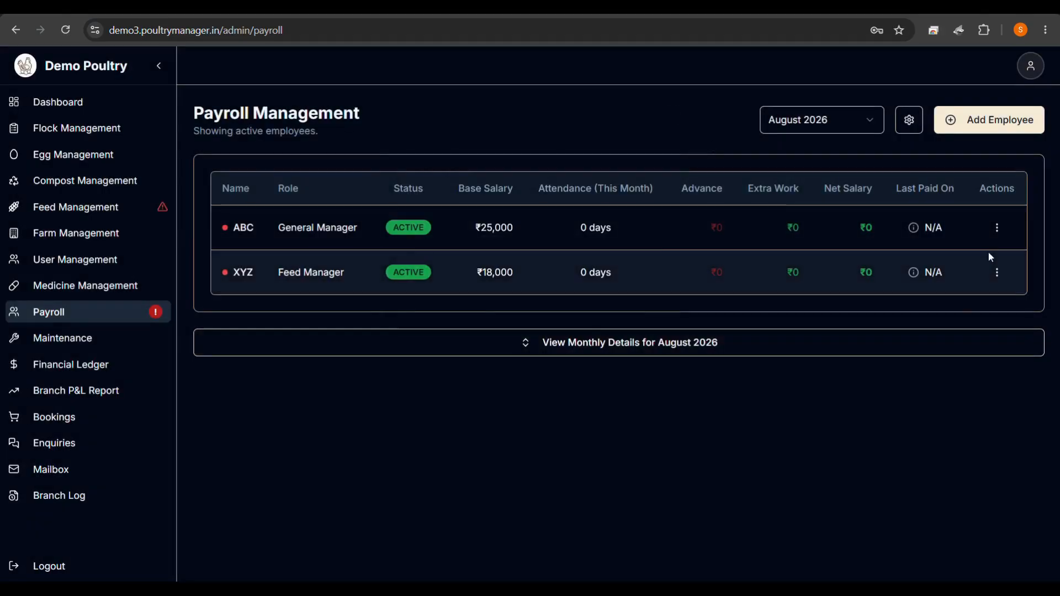
Record extra work of 12500 for ABC and 9000 for XYZ.
click(997, 228)
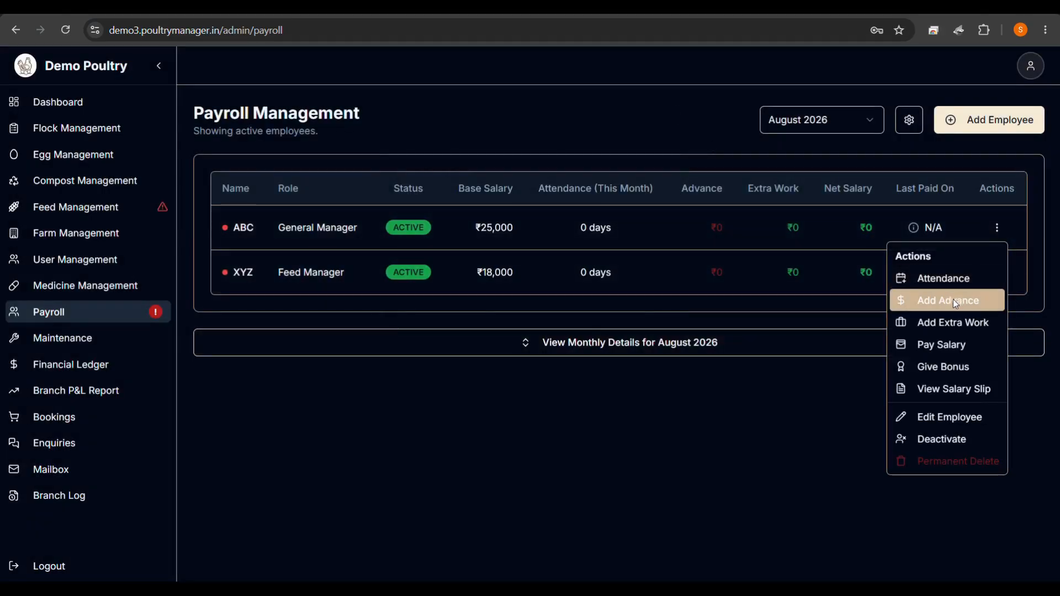
click(947, 322)
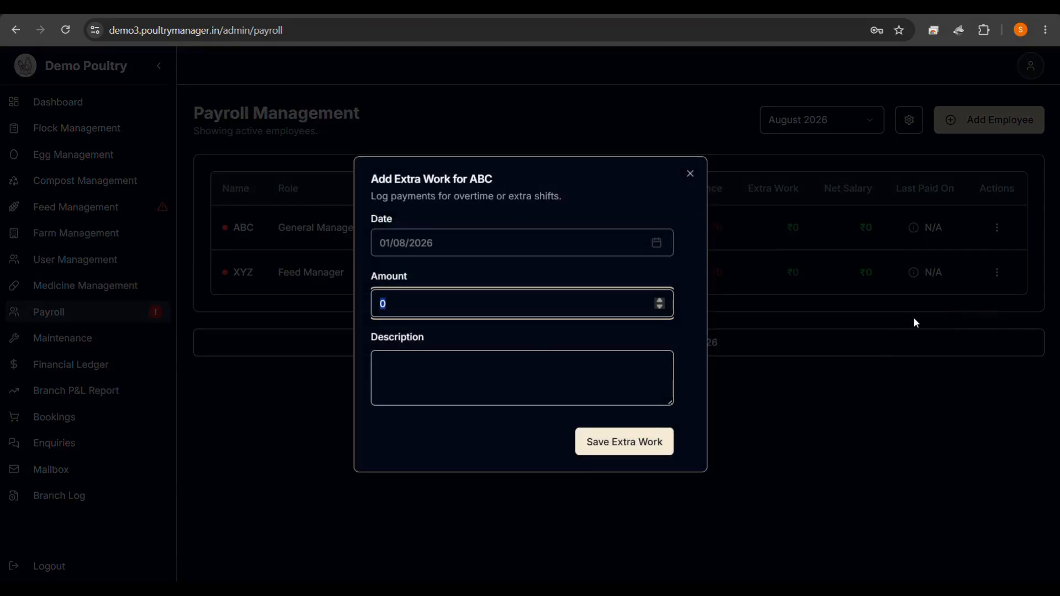
text(12500)
click(626, 439)
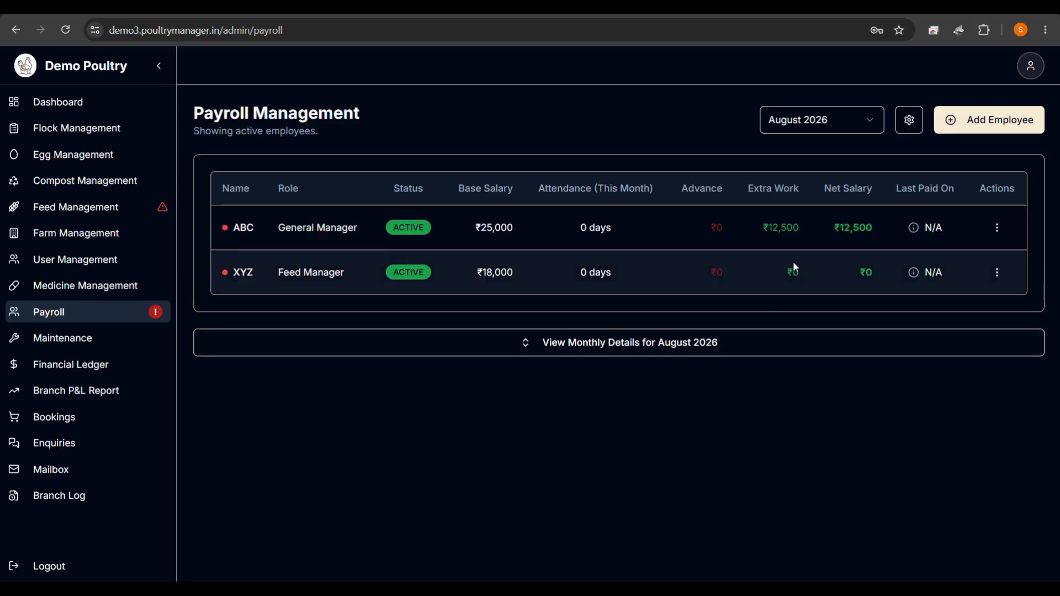
click(997, 272)
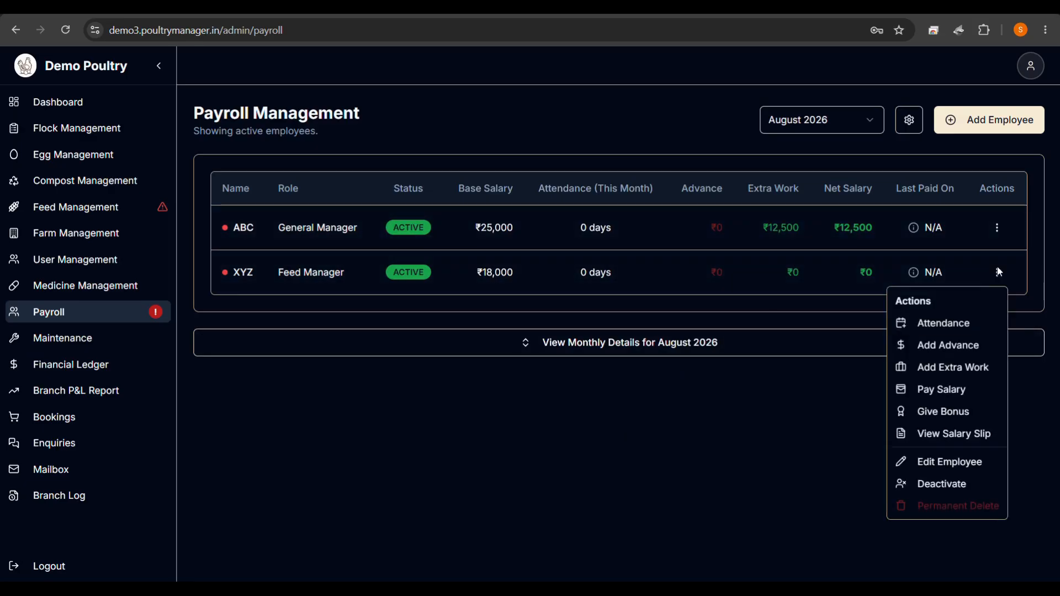
click(945, 367)
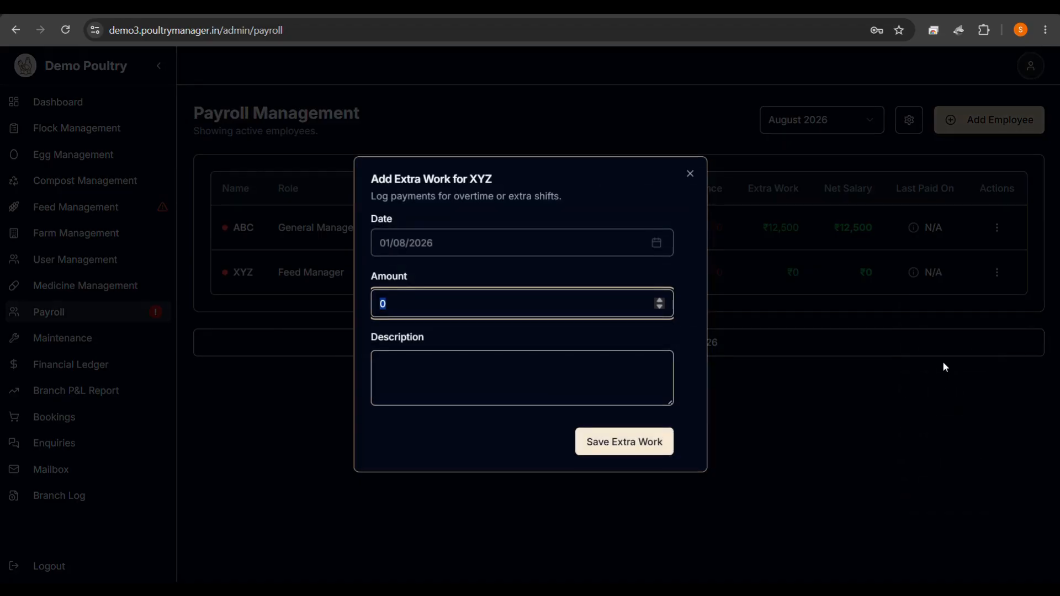
text(9000)
click(603, 439)
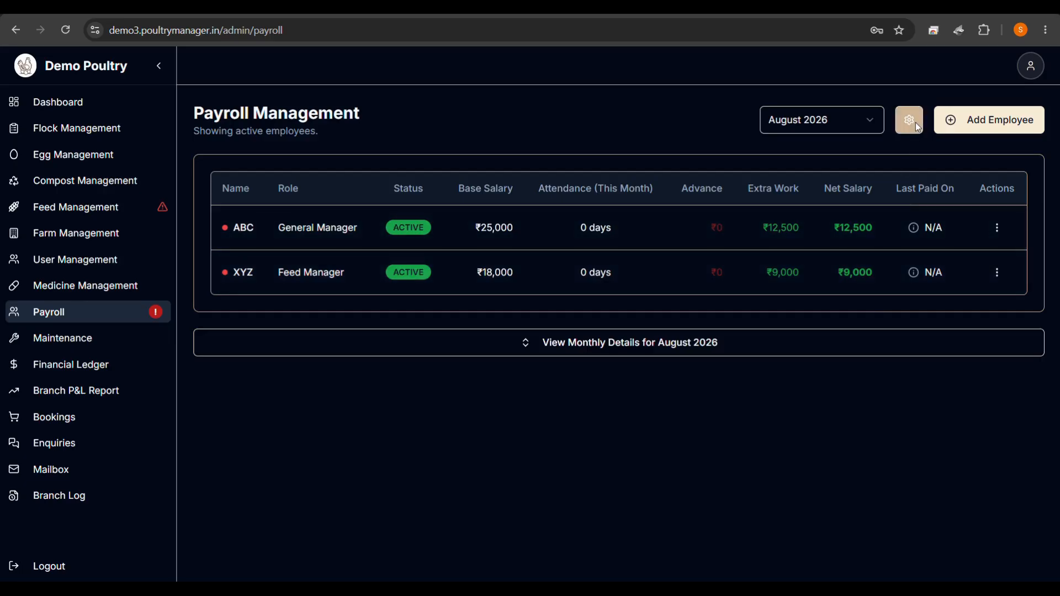
click(915, 124)
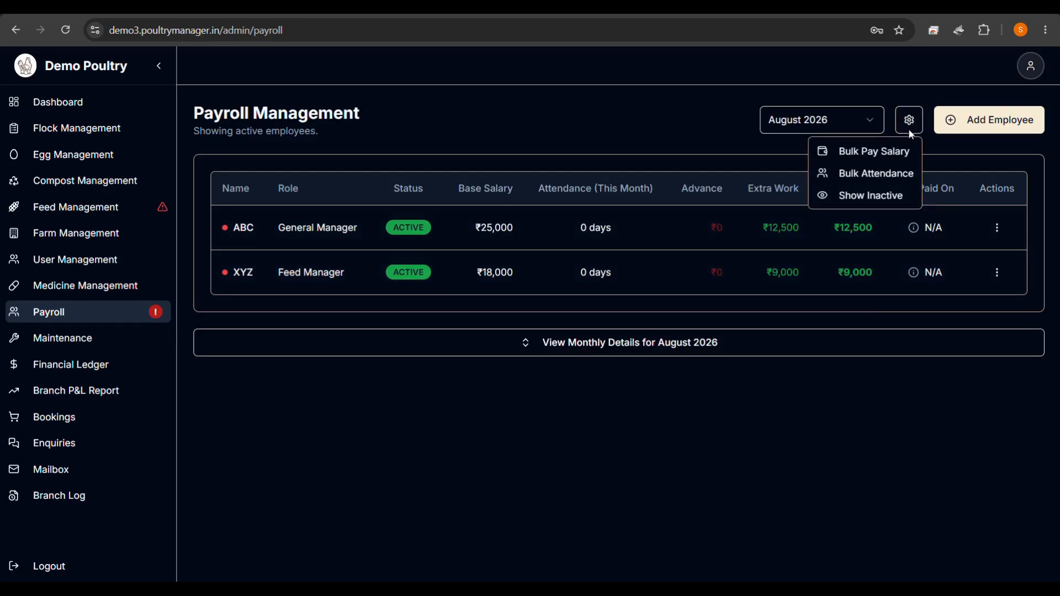
click(879, 173)
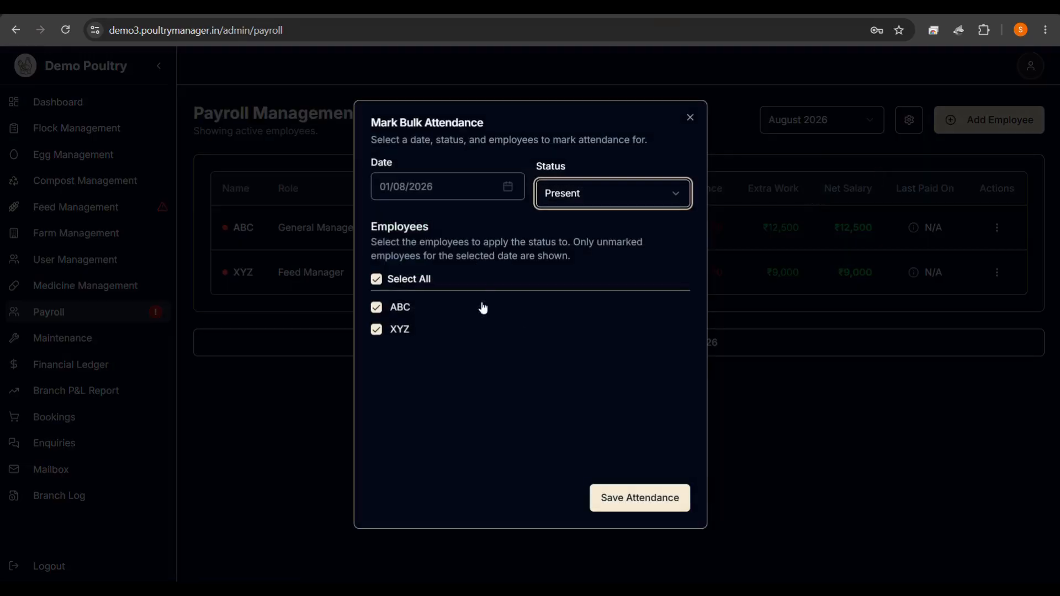
click(625, 489)
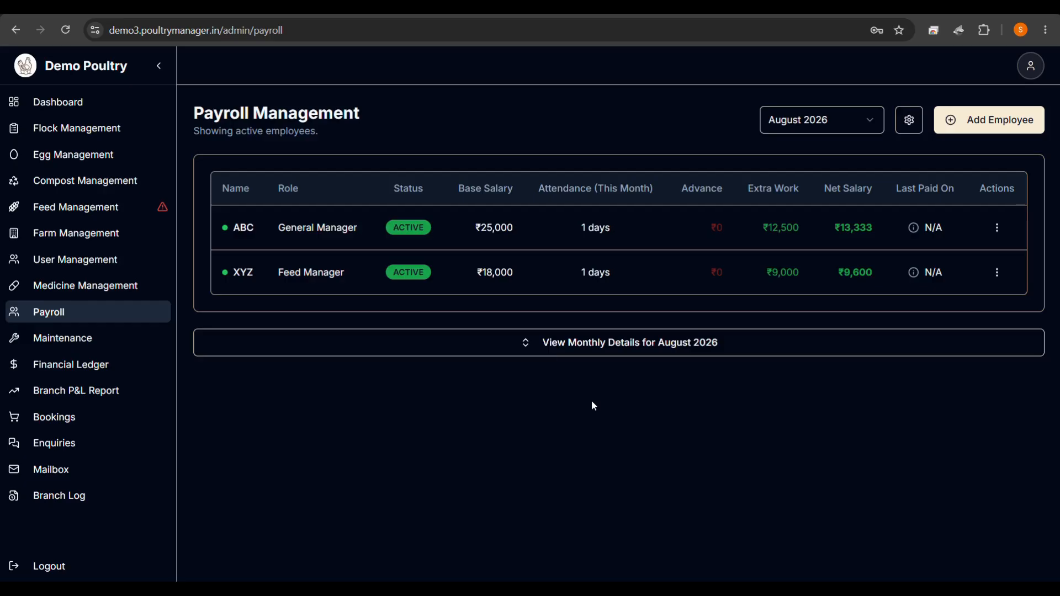
click(589, 345)
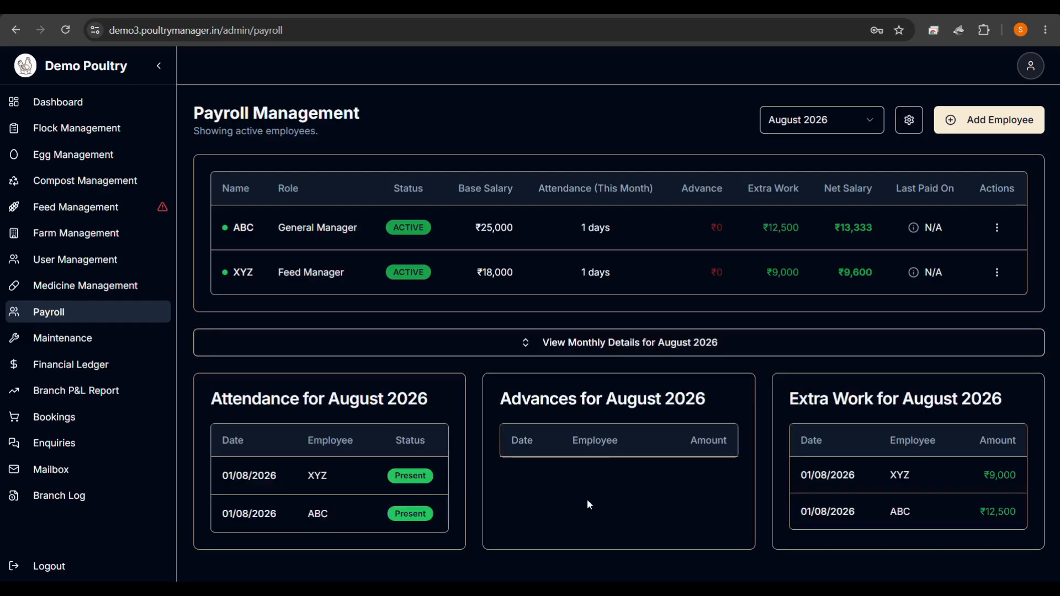
click(599, 347)
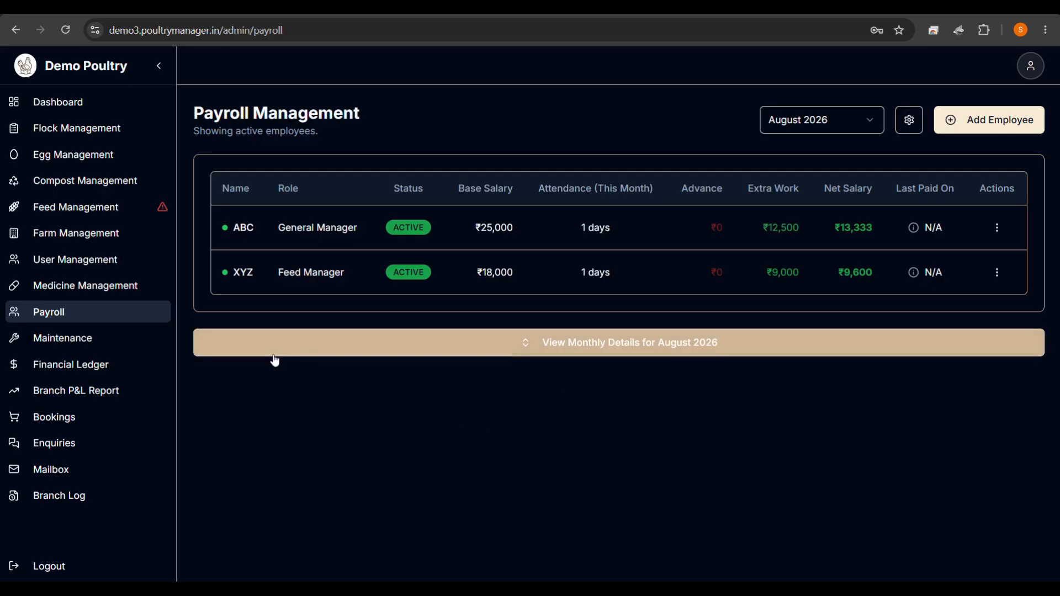
click(102, 339)
scroll(380, 351, down, 2)
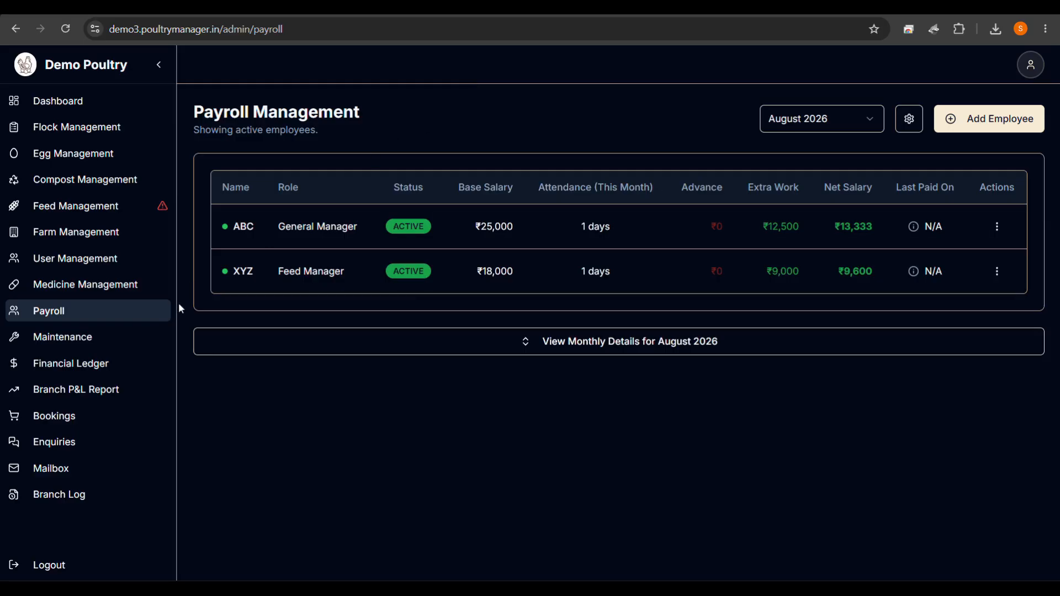
View the Financial Ledger, then the Branch P&L Report.
click(66, 363)
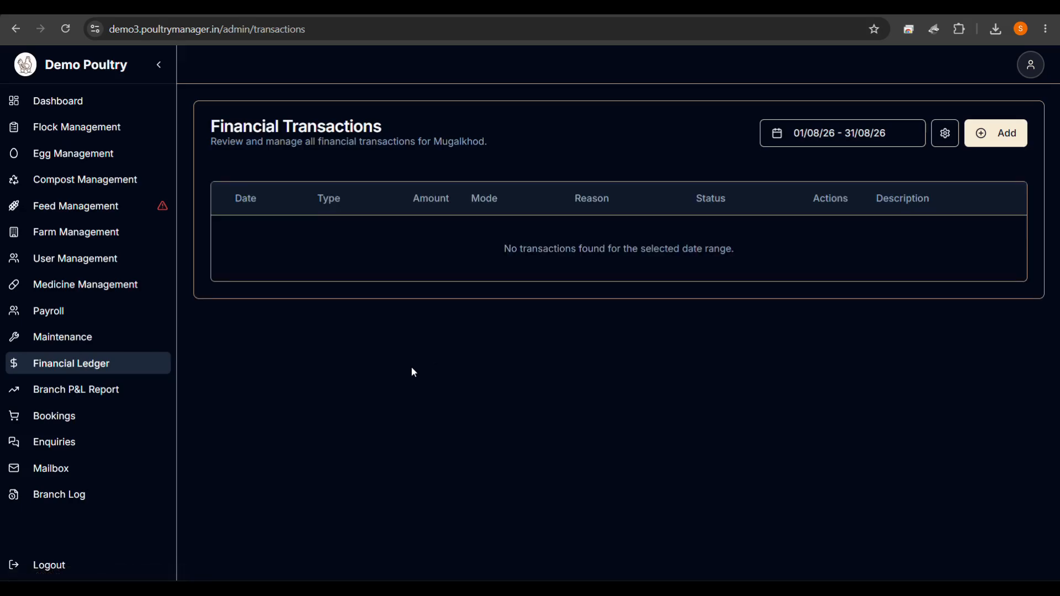
click(87, 397)
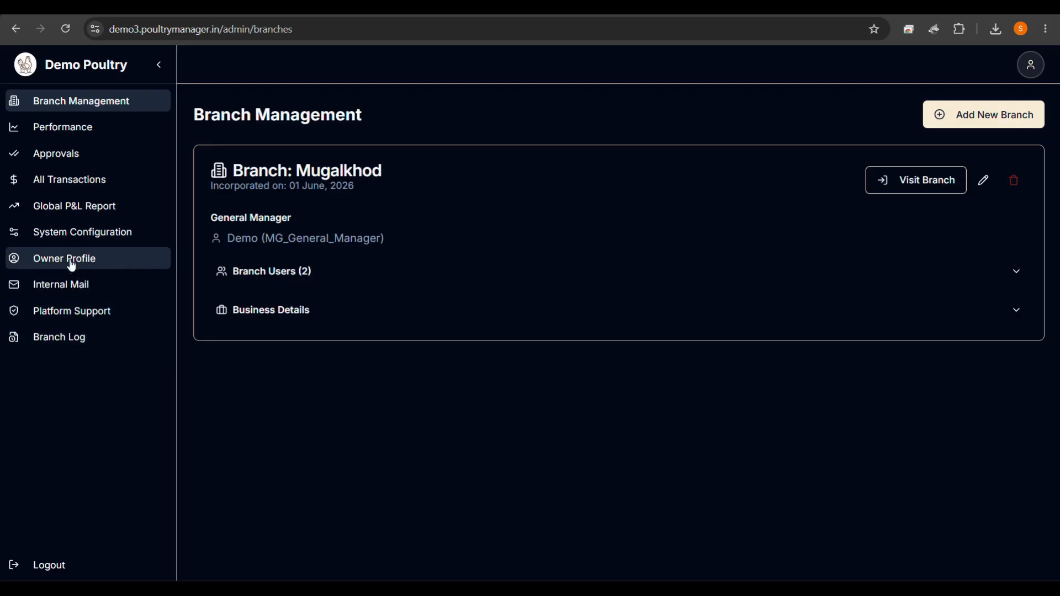
Show the Global P&L Report for Mugalkhod and bring up its opening balances form.
click(44, 209)
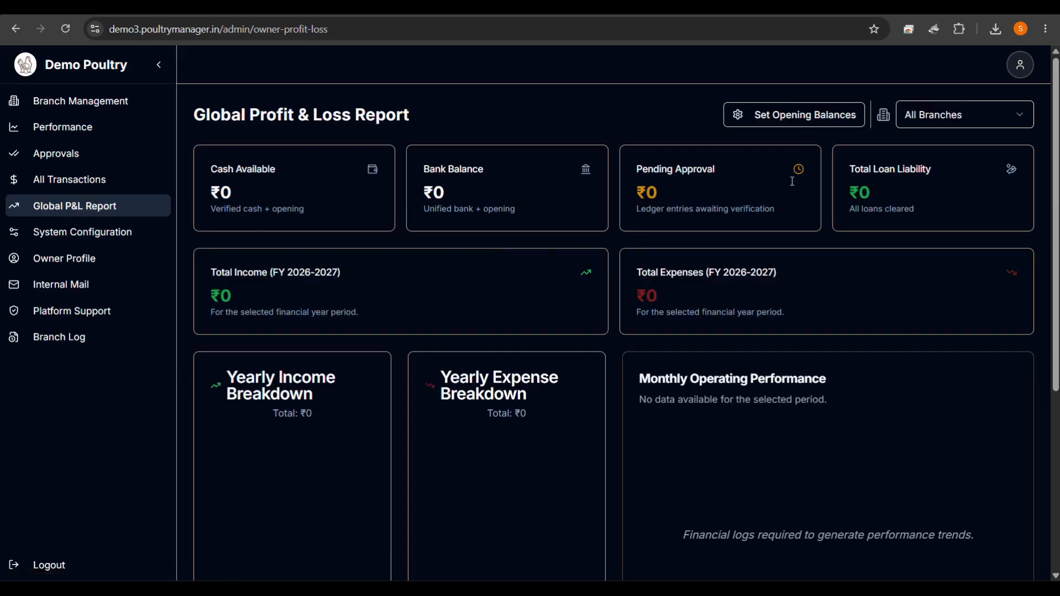
click(943, 112)
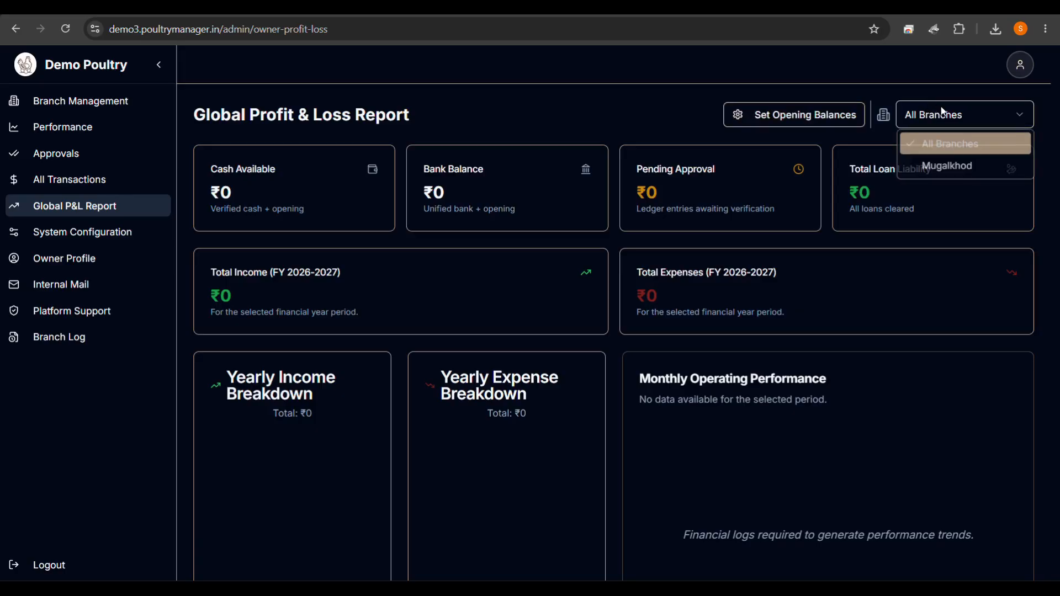
click(936, 164)
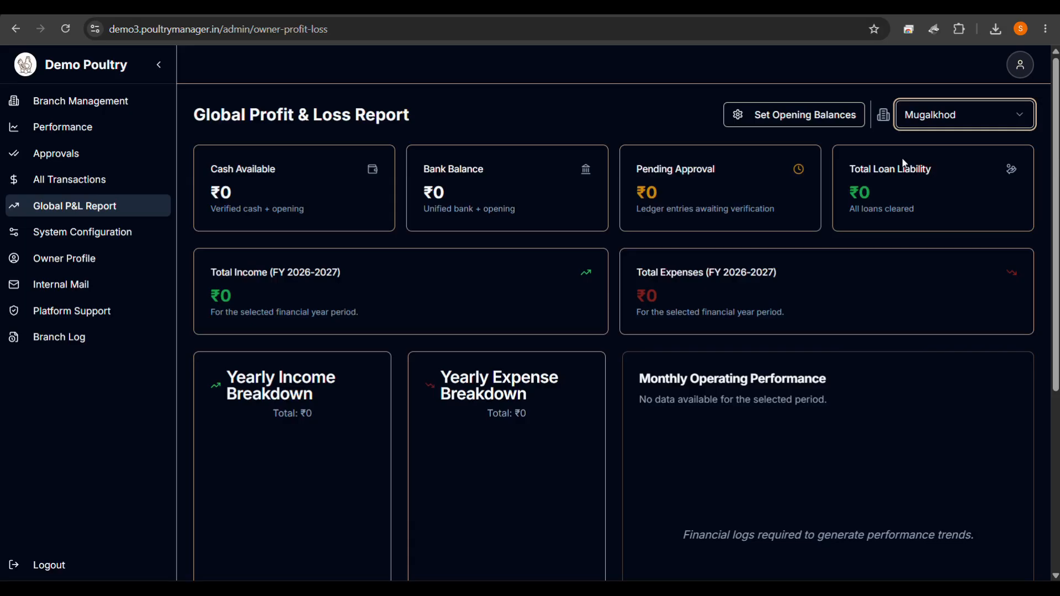
click(809, 119)
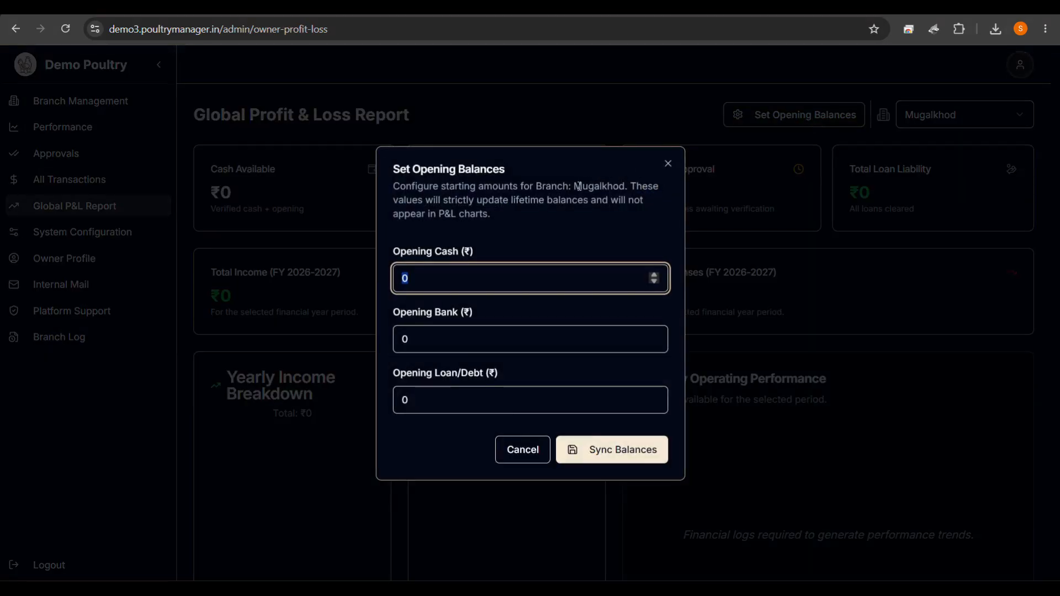
drag(577, 187, 626, 187)
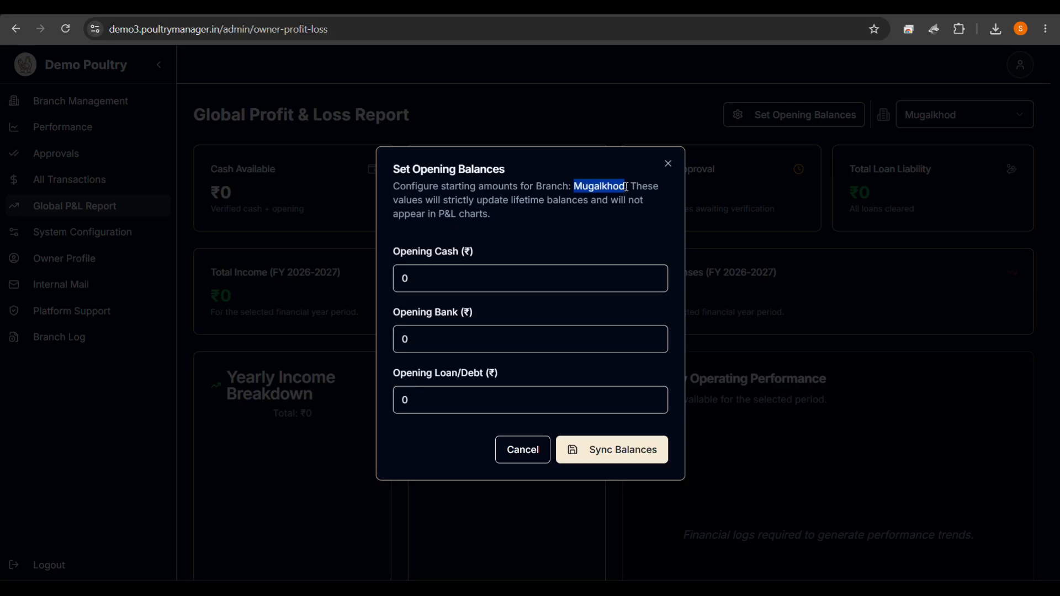
Enter opening cash 1200657, bank 1045980 and loan liability 4500000, then sync the balances.
click(462, 282)
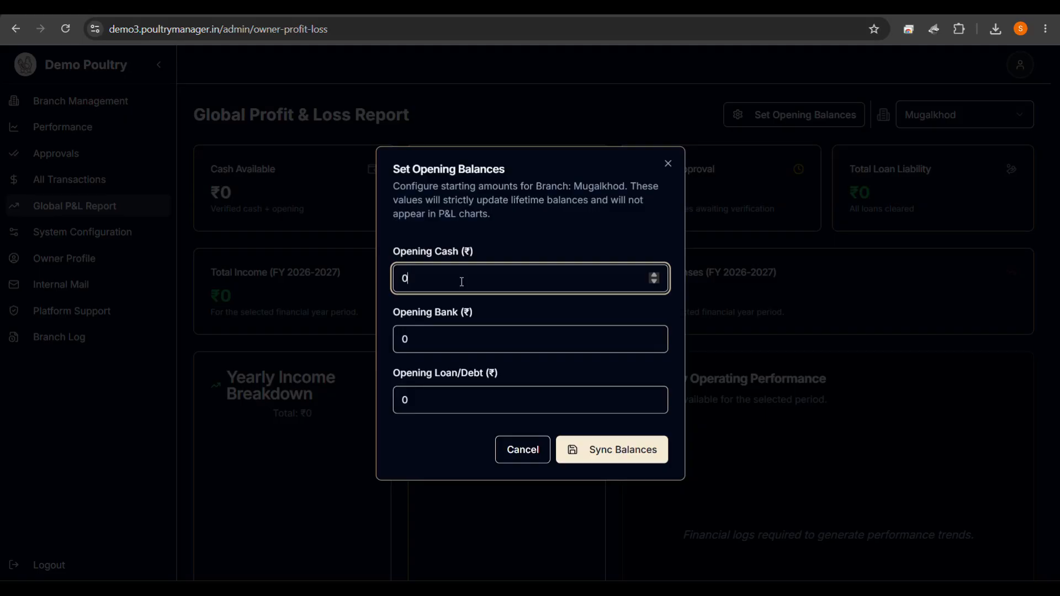
key(BackSpace)
text(12)
text(657)
key(BackSpace)
key(BackSpace)
key(BackSpace)
text(00657)
click(436, 339)
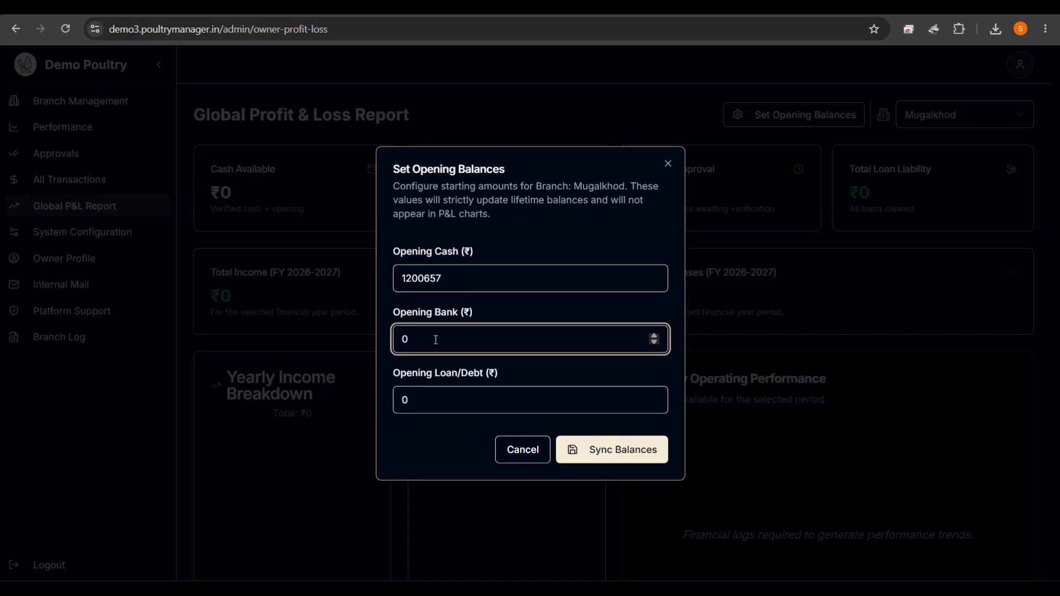
key(BackSpace)
text(1045980)
click(432, 400)
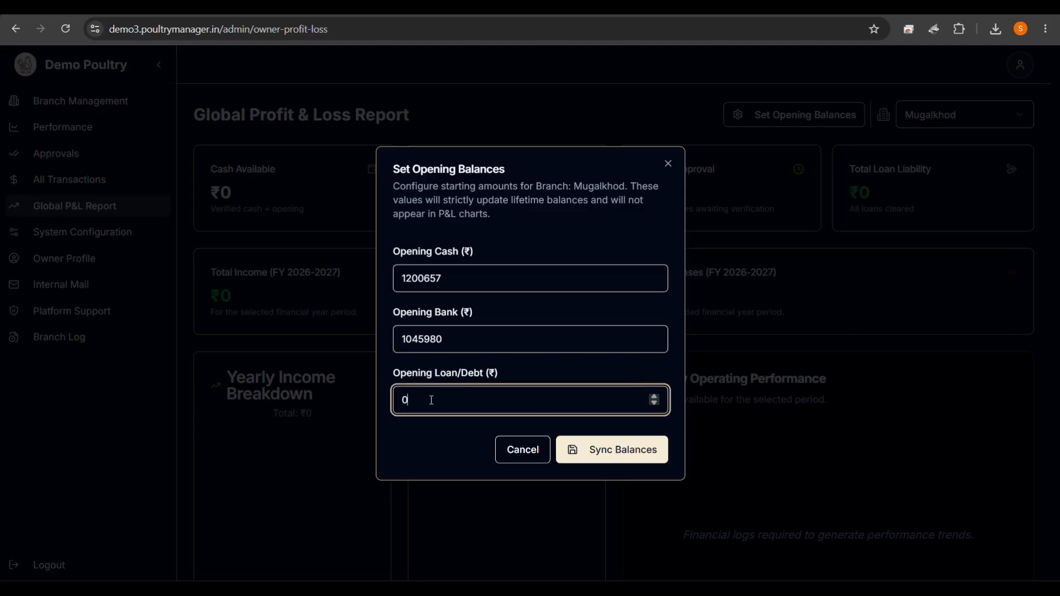
key(BackSpace)
text(4500000)
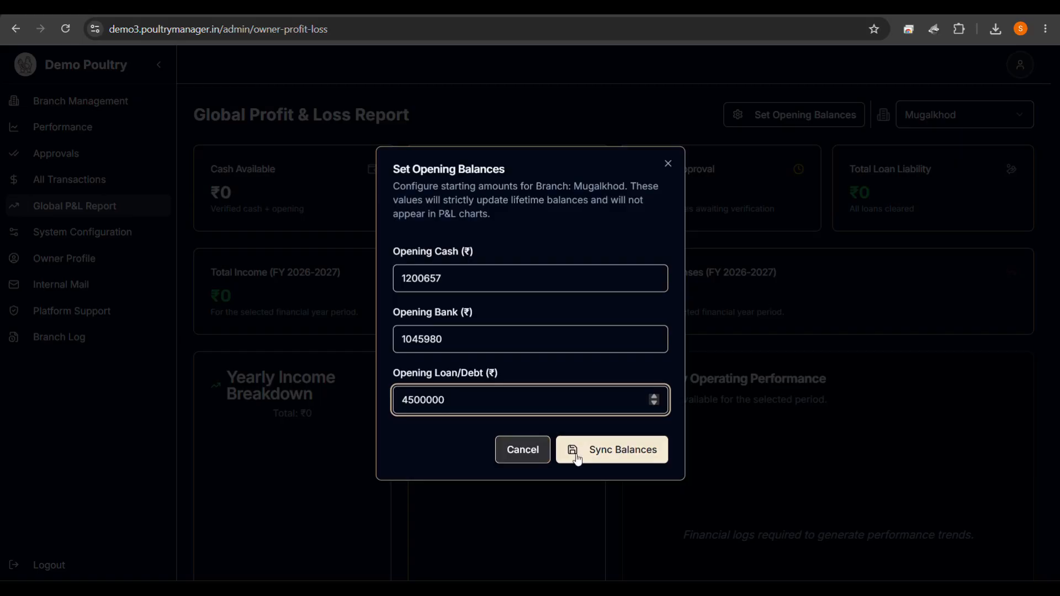
click(606, 465)
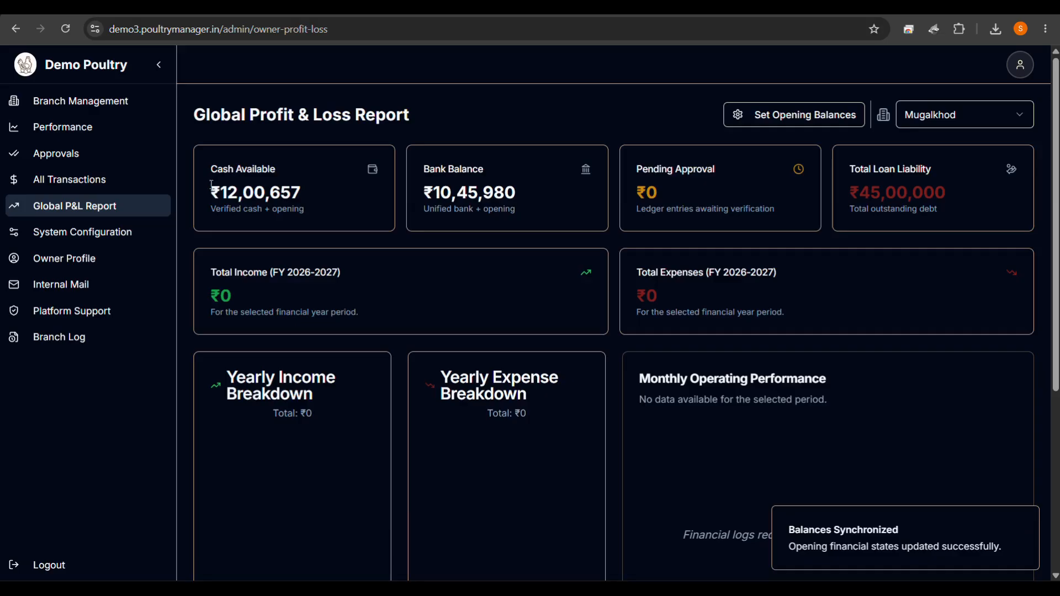
Check that the branch P&L report shows the new opening balances, glancing at the Financial Ledger between views.
drag(219, 191, 300, 190)
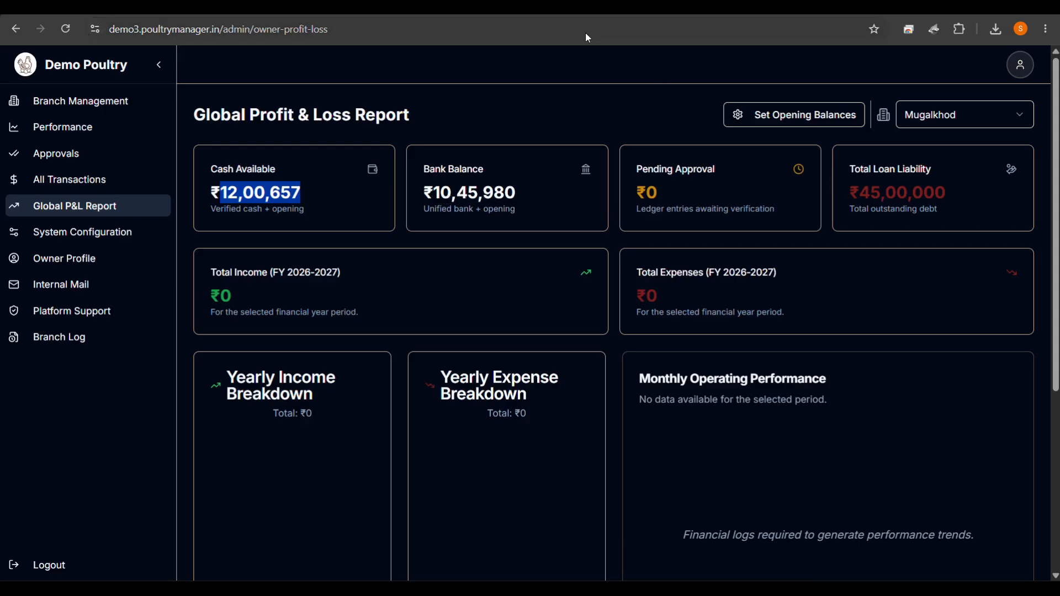
click(299, 7)
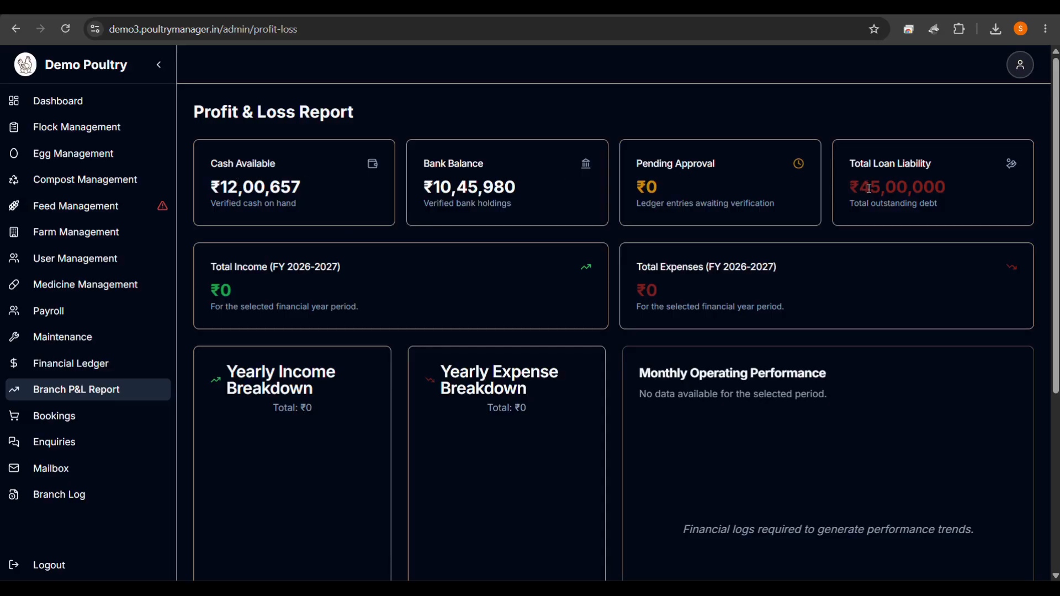
scroll(735, 292, down, 2)
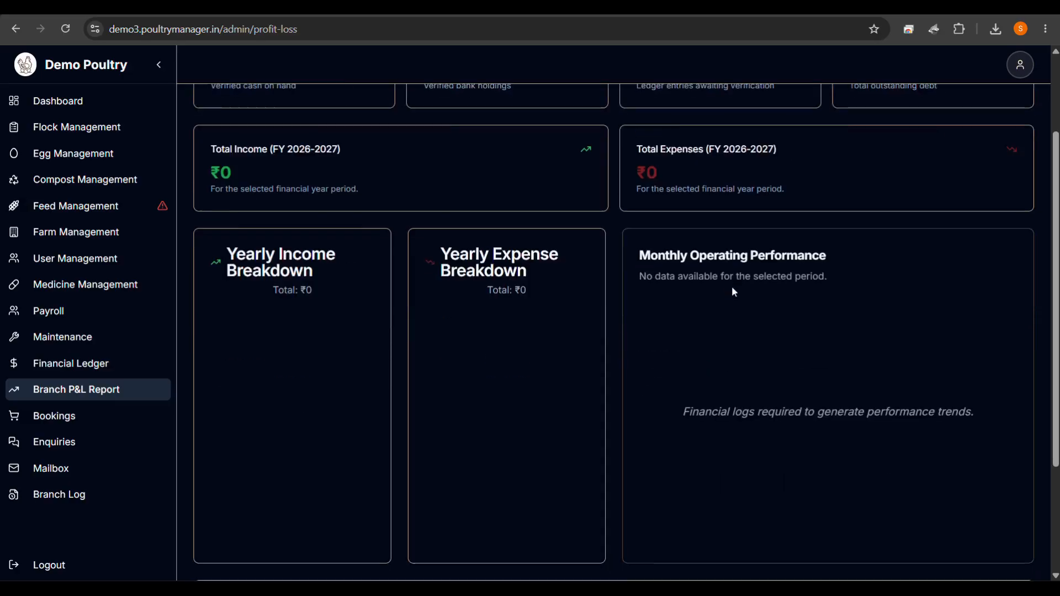
scroll(733, 290, up, 2)
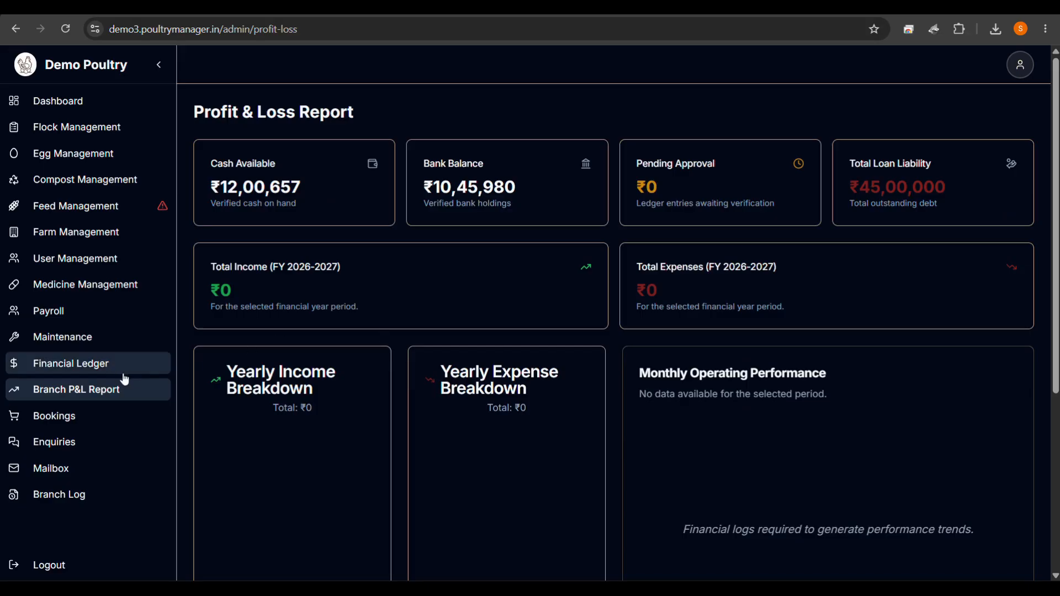
click(109, 375)
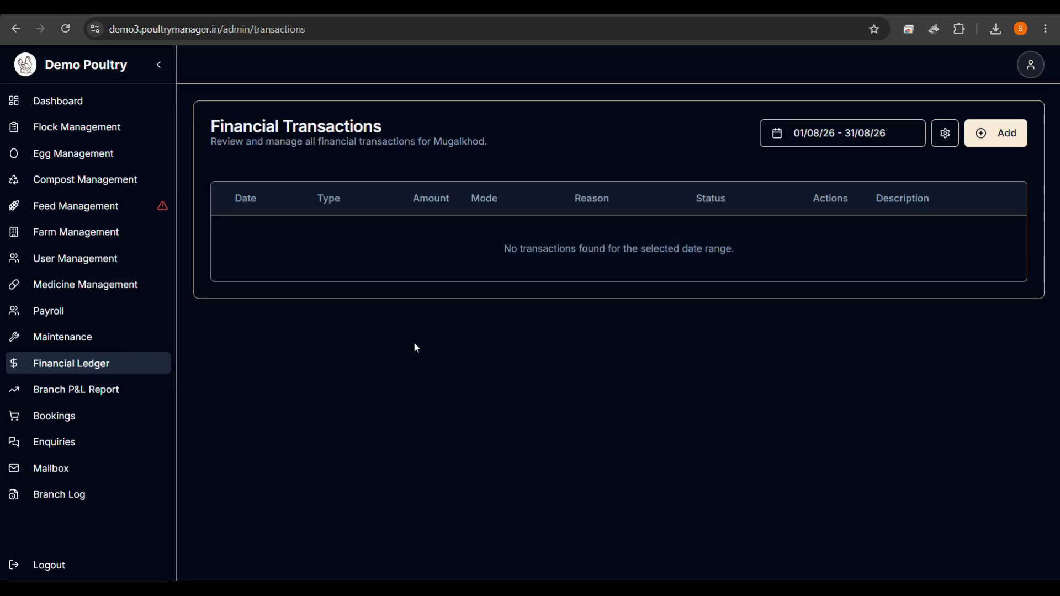
click(123, 396)
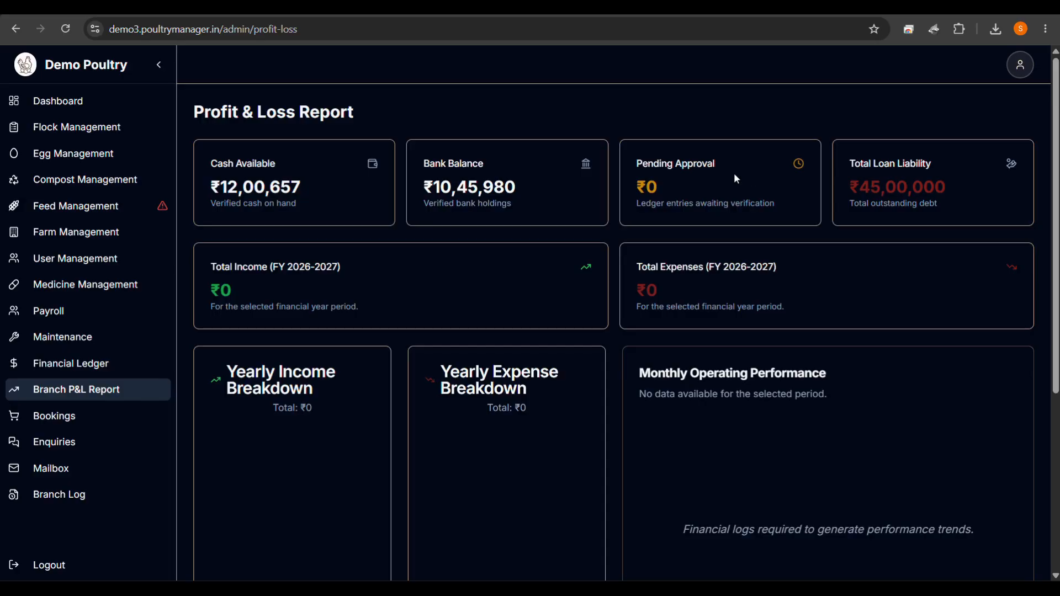
Start a new DEBIT transaction of 100 in the branch ledger.
click(105, 365)
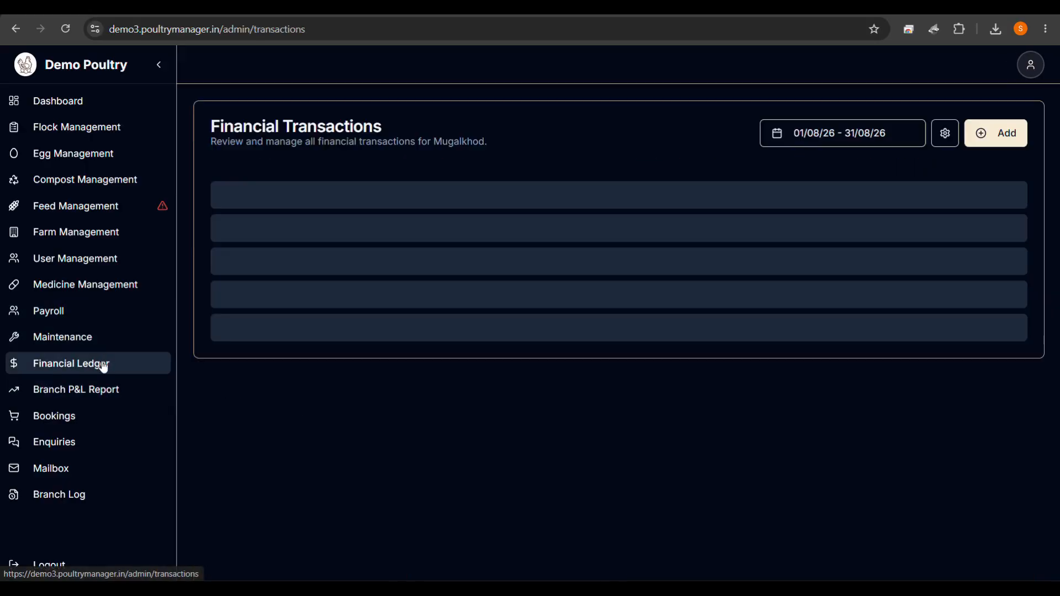
click(1009, 133)
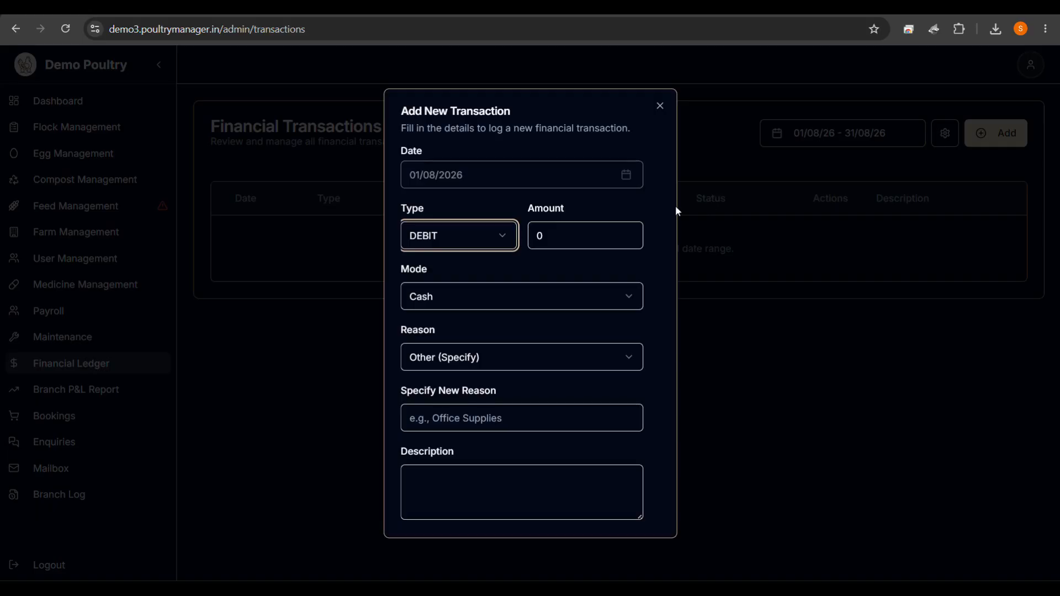
click(452, 232)
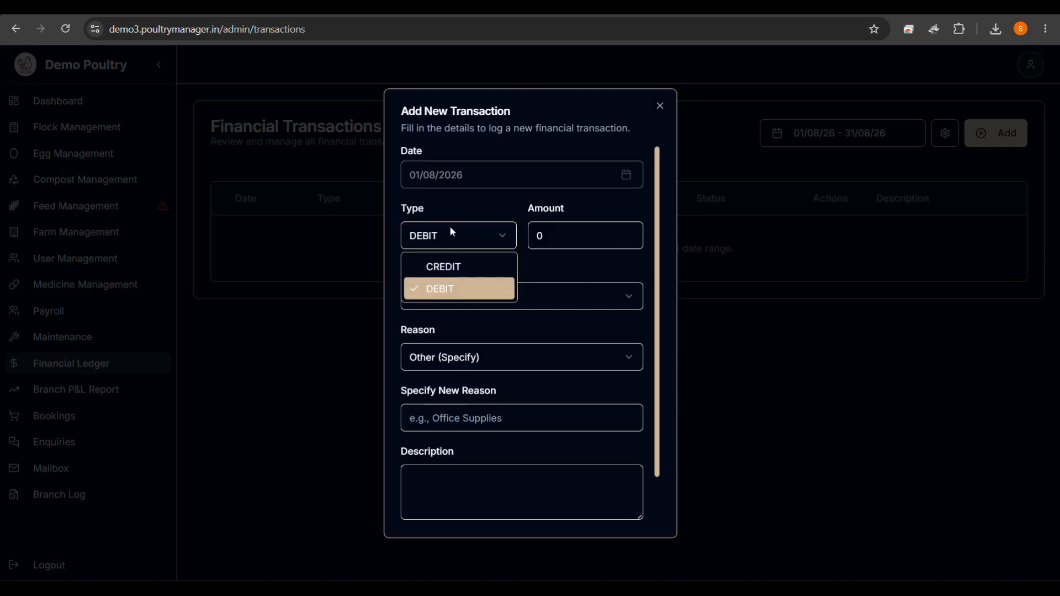
click(442, 289)
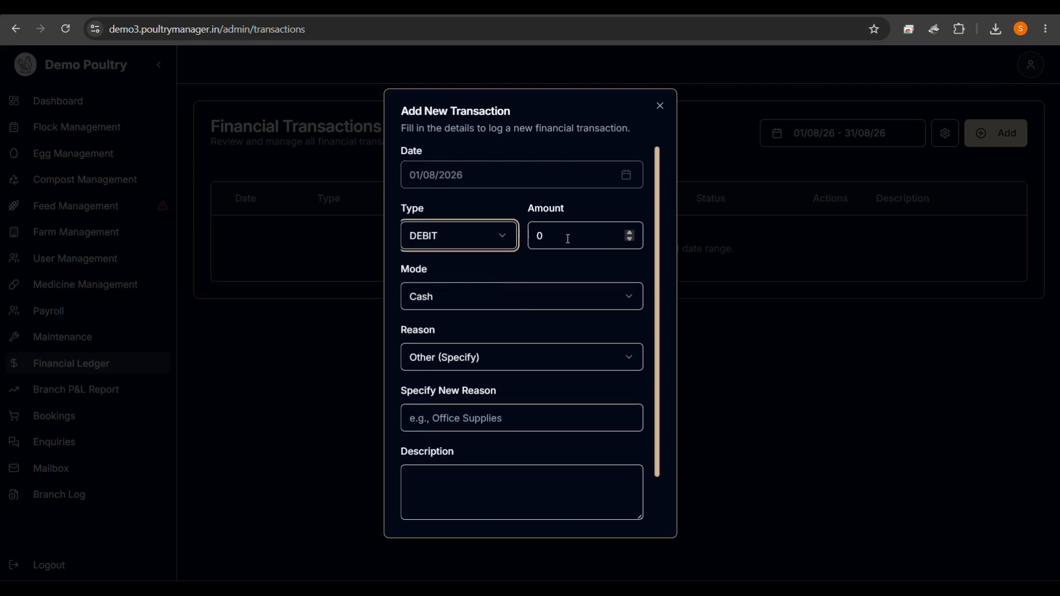
click(581, 234)
key(BackSpace)
text(100)
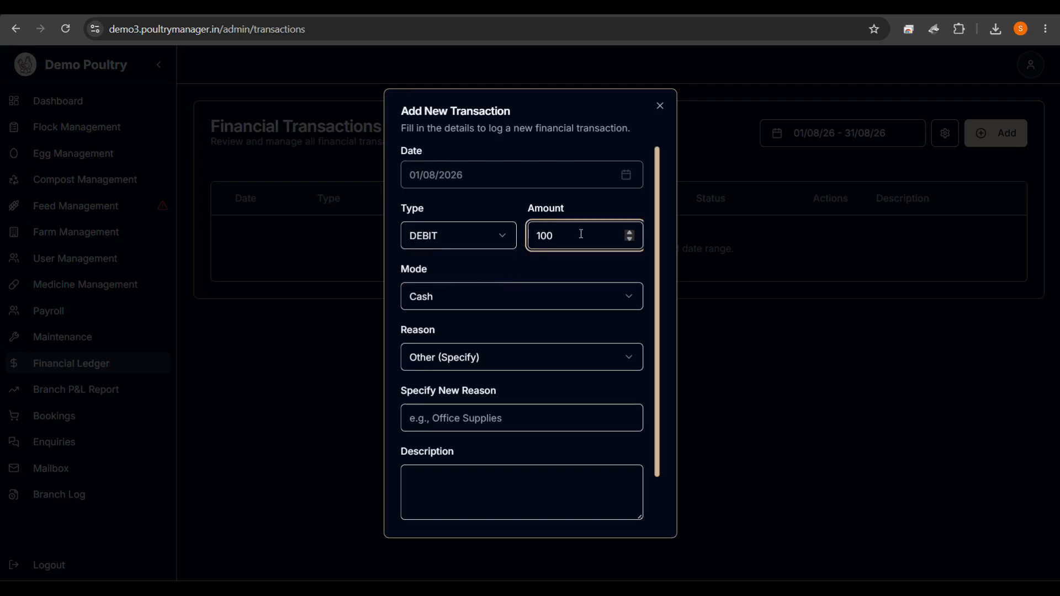
Give the transaction the reason Utility, then save and confirm it.
click(436, 357)
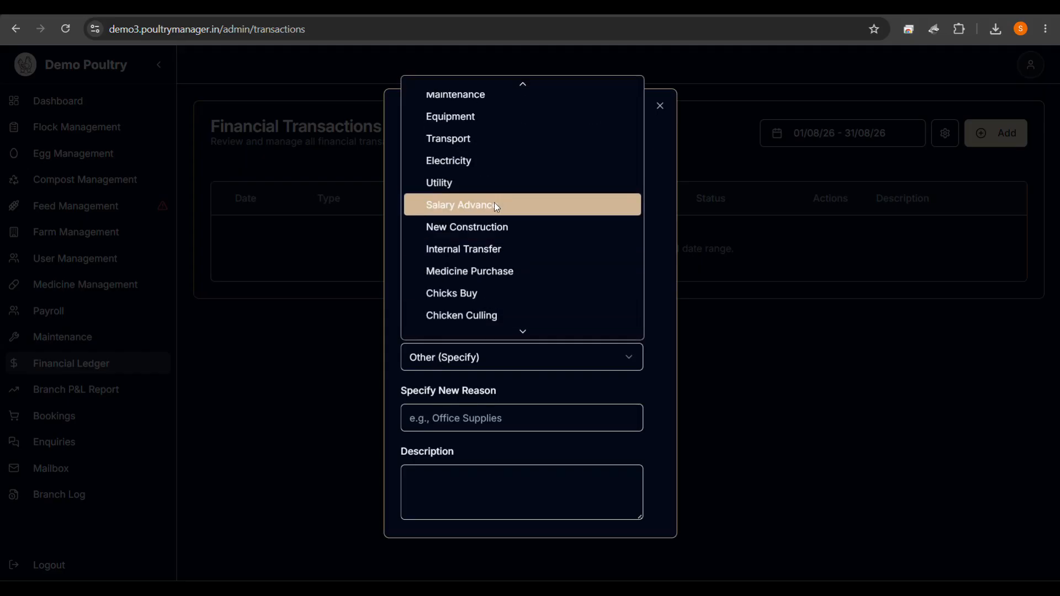
scroll(493, 232, up, 3)
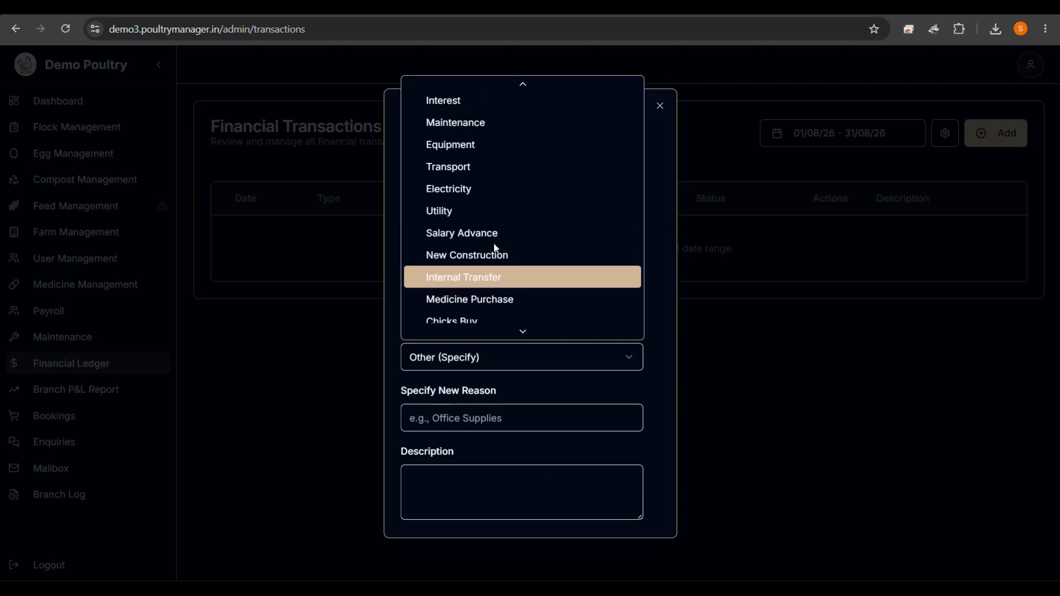
scroll(494, 243, up, 3)
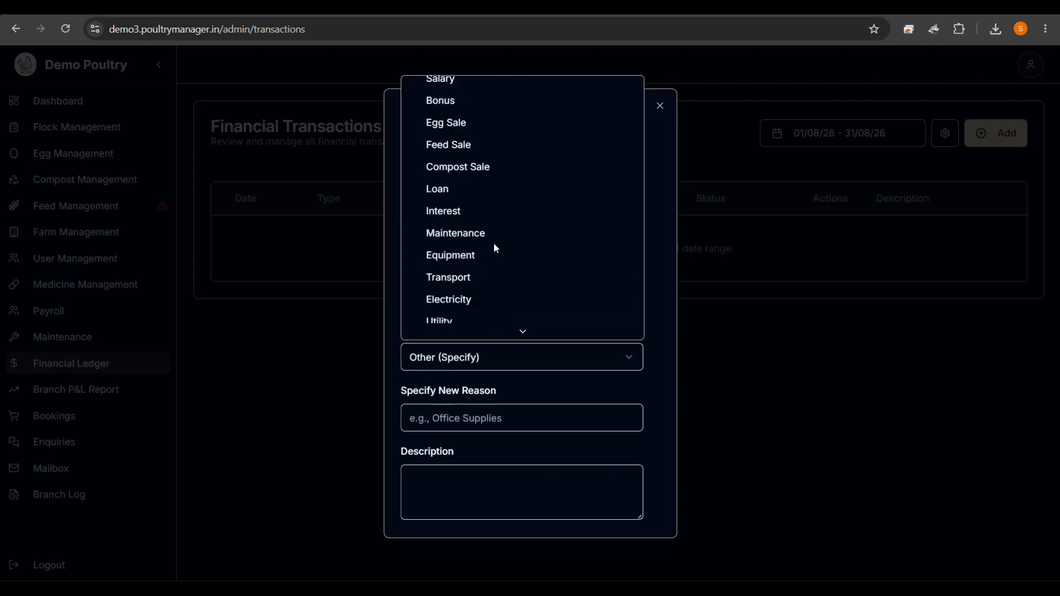
scroll(495, 247, down, 5)
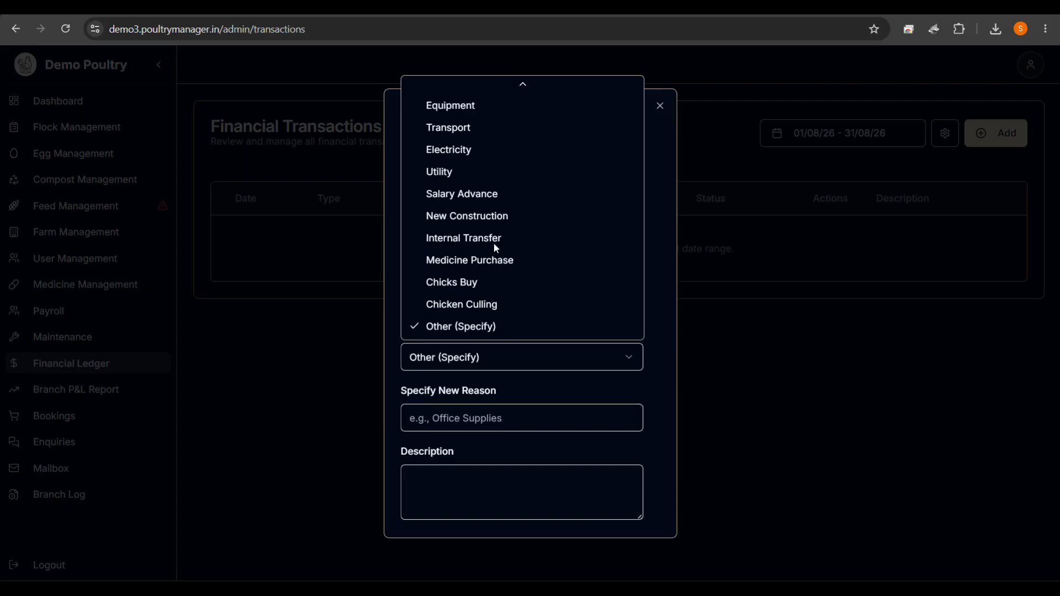
click(442, 172)
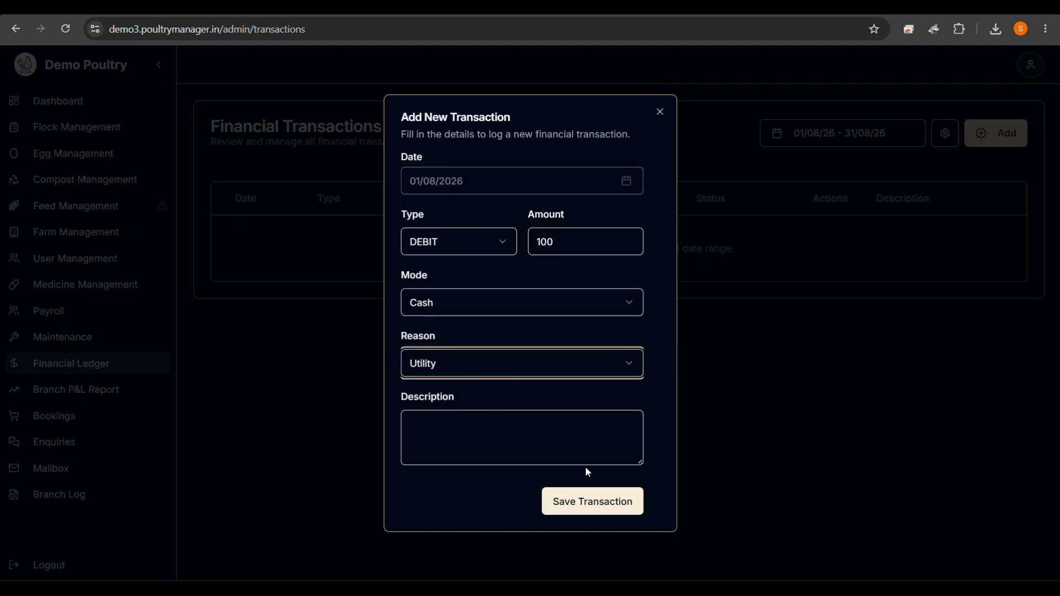
click(591, 506)
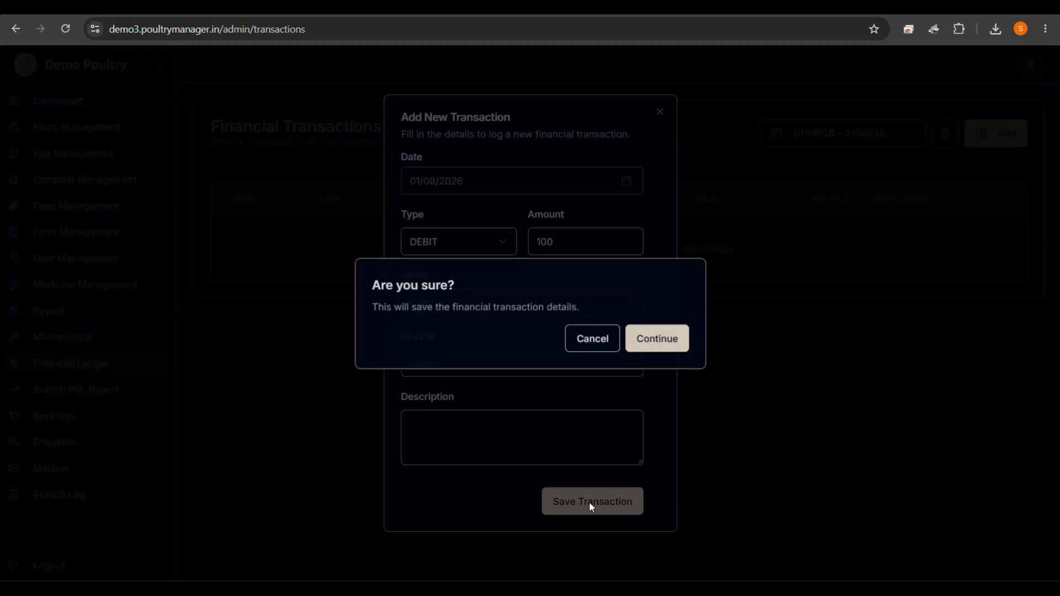
click(682, 340)
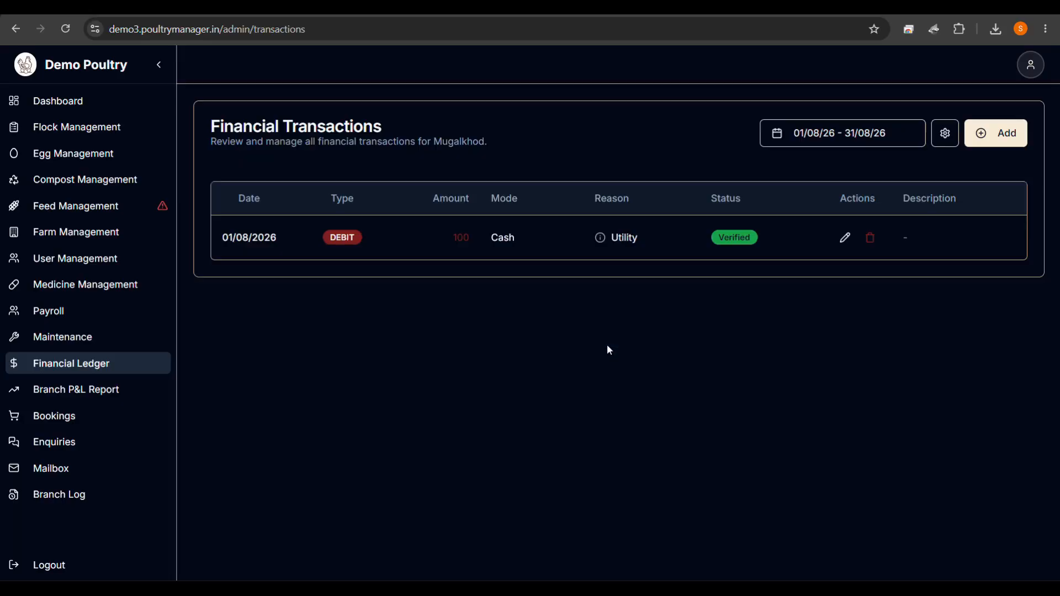
Return to the branch Profit & Loss Report to see ₹100 of Utility expenses.
click(115, 393)
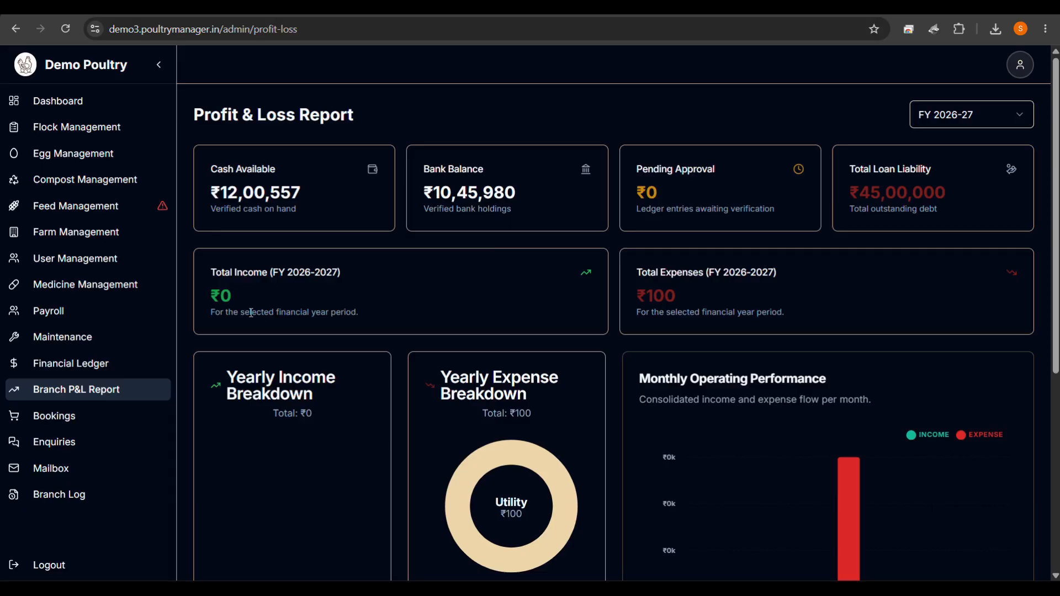
Start a new DEBIT ledger transaction of 500000.
click(88, 372)
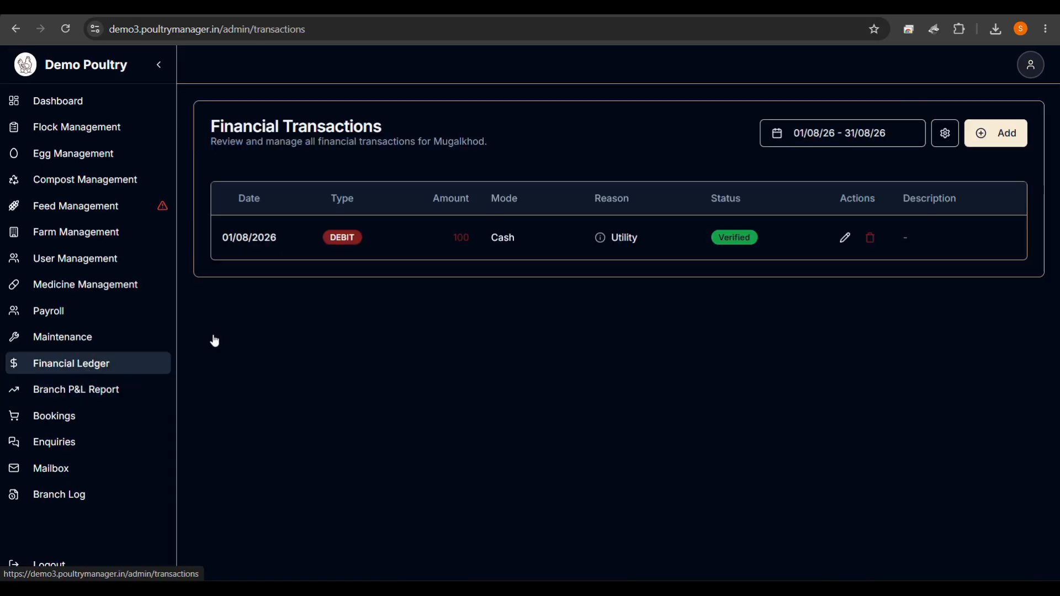
click(985, 134)
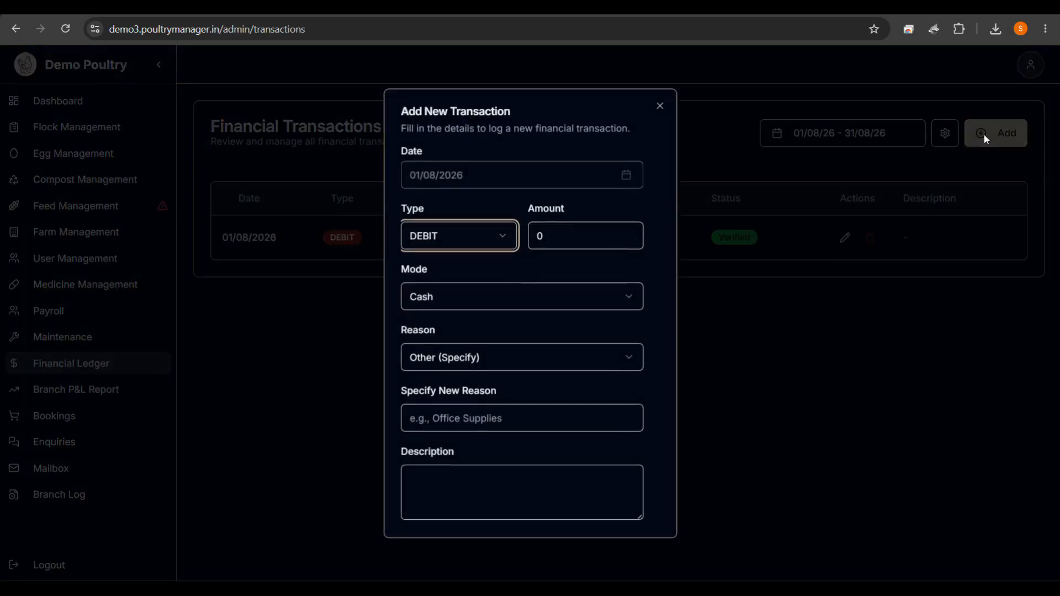
click(470, 239)
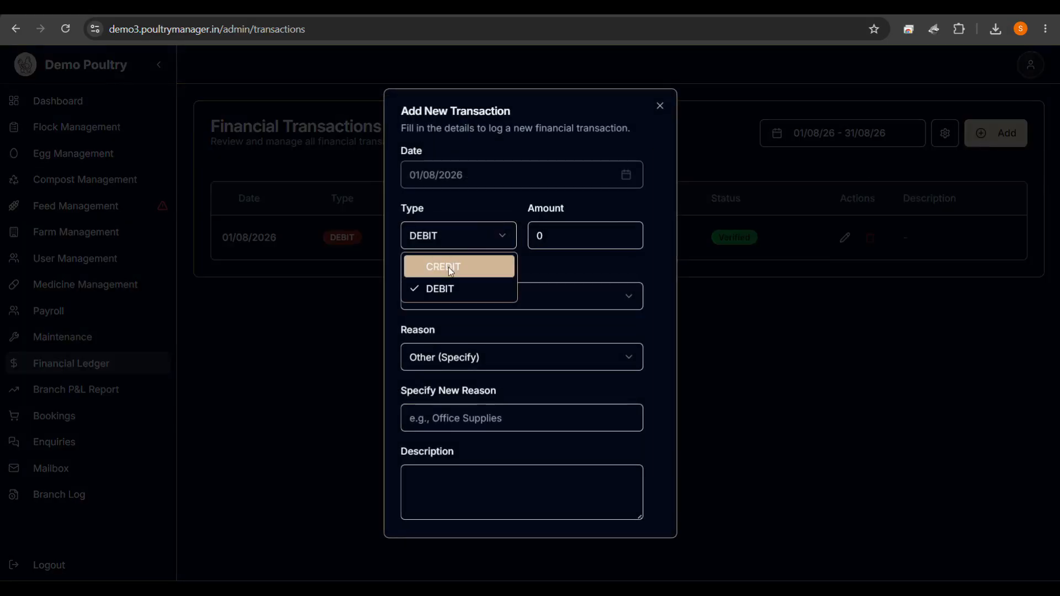
click(440, 285)
click(558, 237)
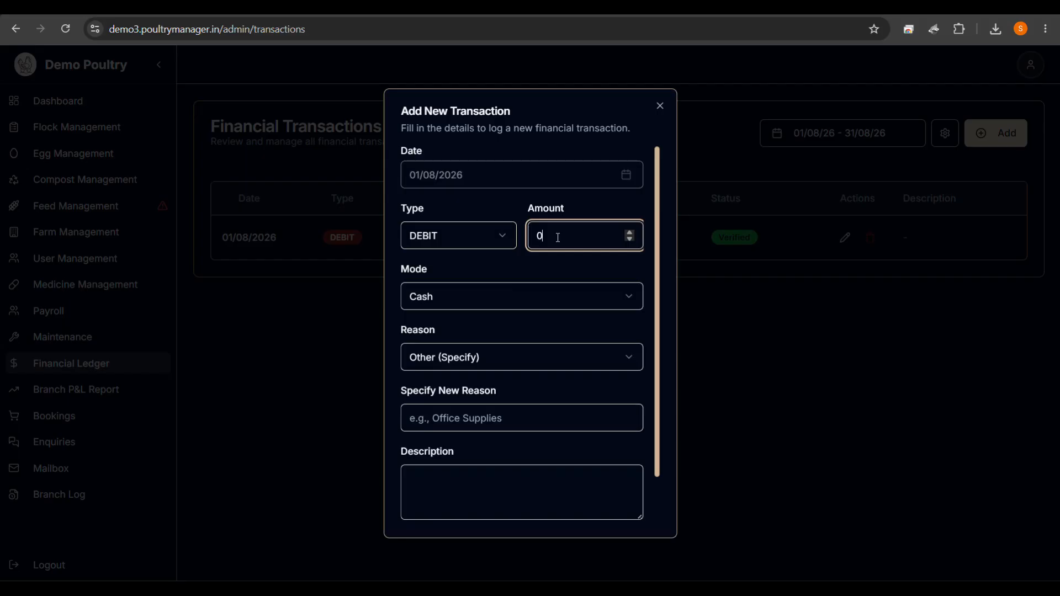
key(BackSpace)
text(500000)
Set payment mode to Bank Transfer and reason to Loan, then save and confirm.
click(473, 308)
click(447, 342)
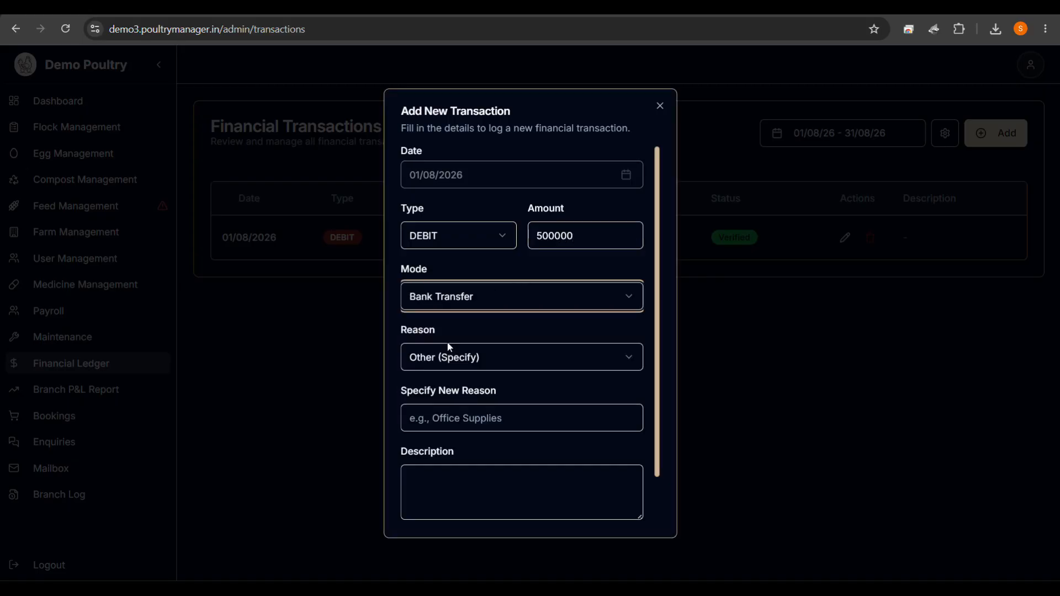
click(446, 357)
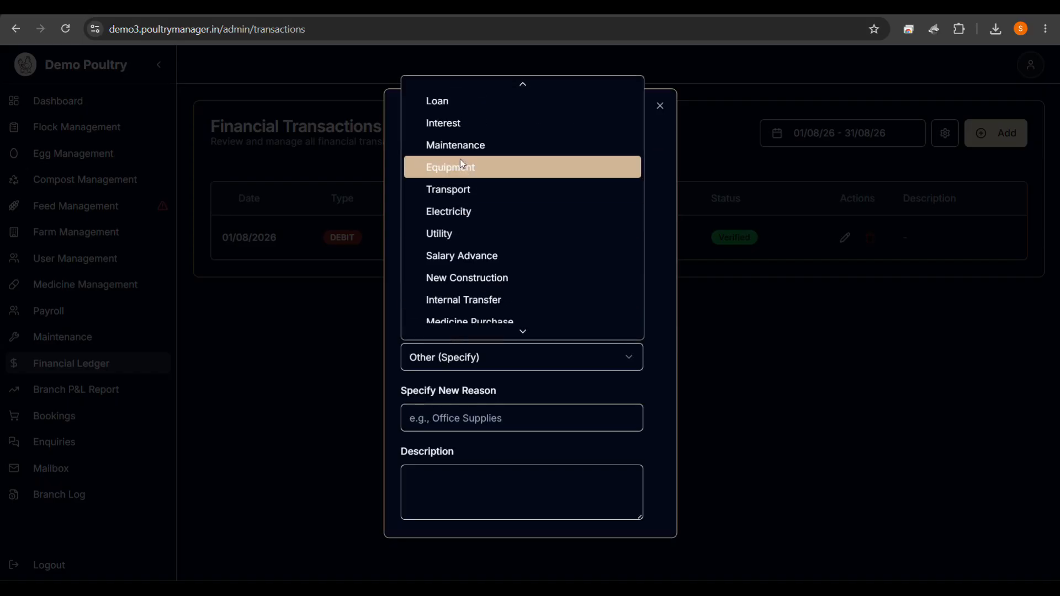
click(453, 115)
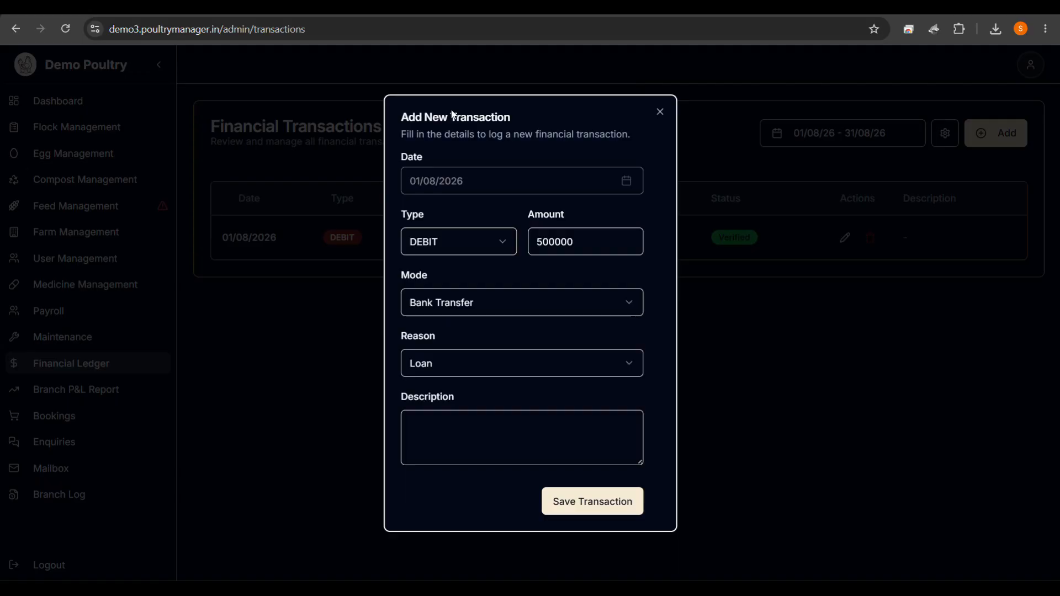
click(563, 501)
click(658, 338)
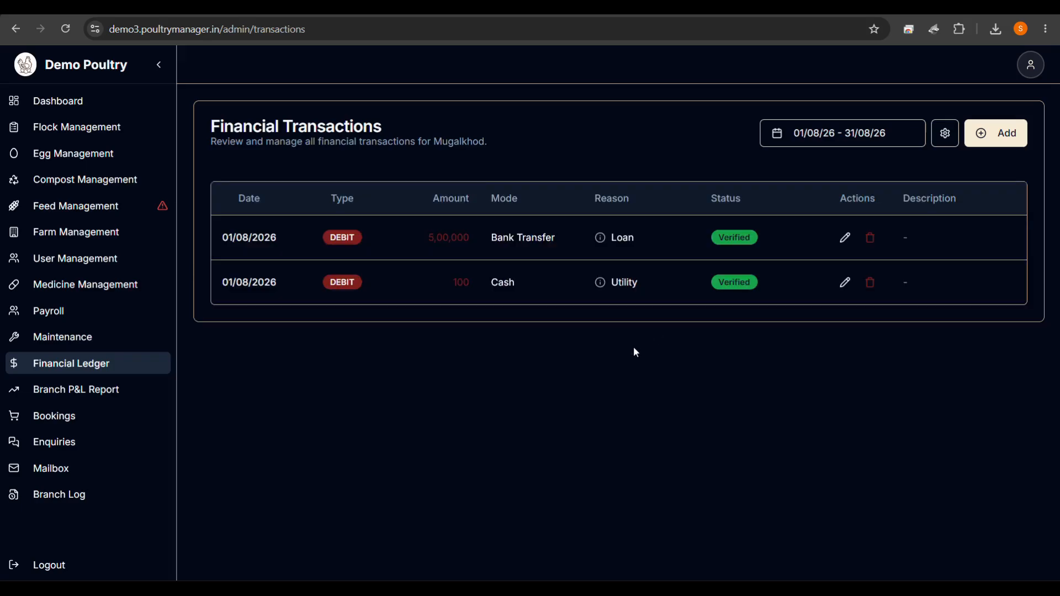
click(87, 390)
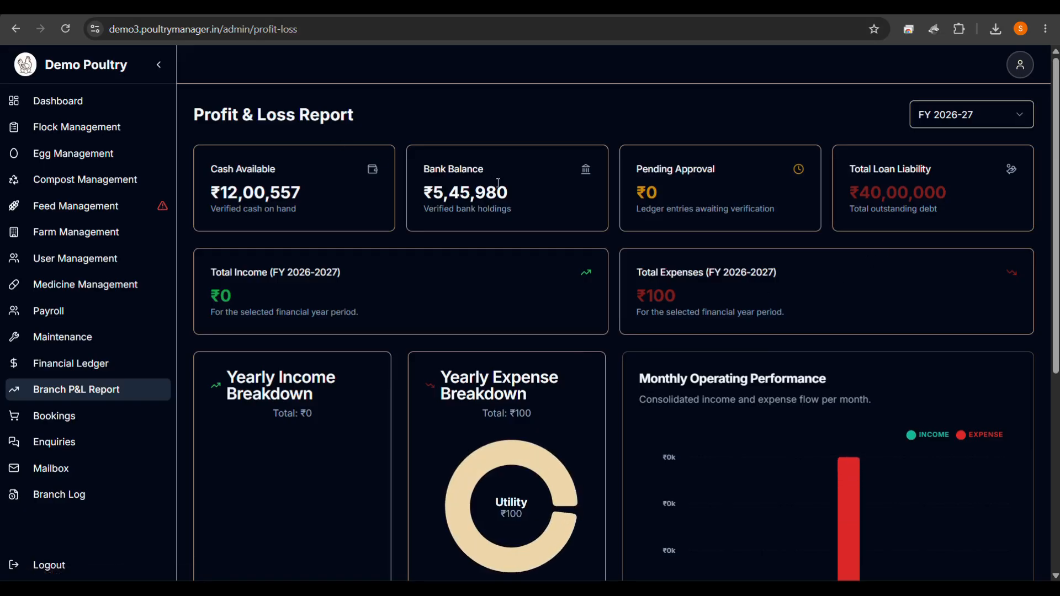
drag(860, 193, 937, 227)
scroll(828, 287, down, 1)
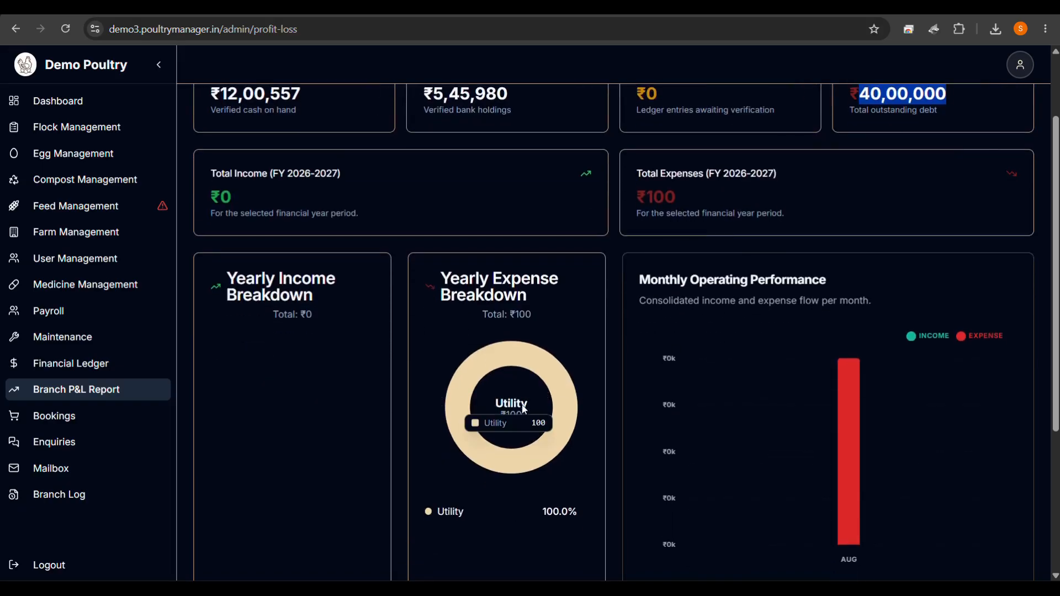
scroll(482, 323, up, 1)
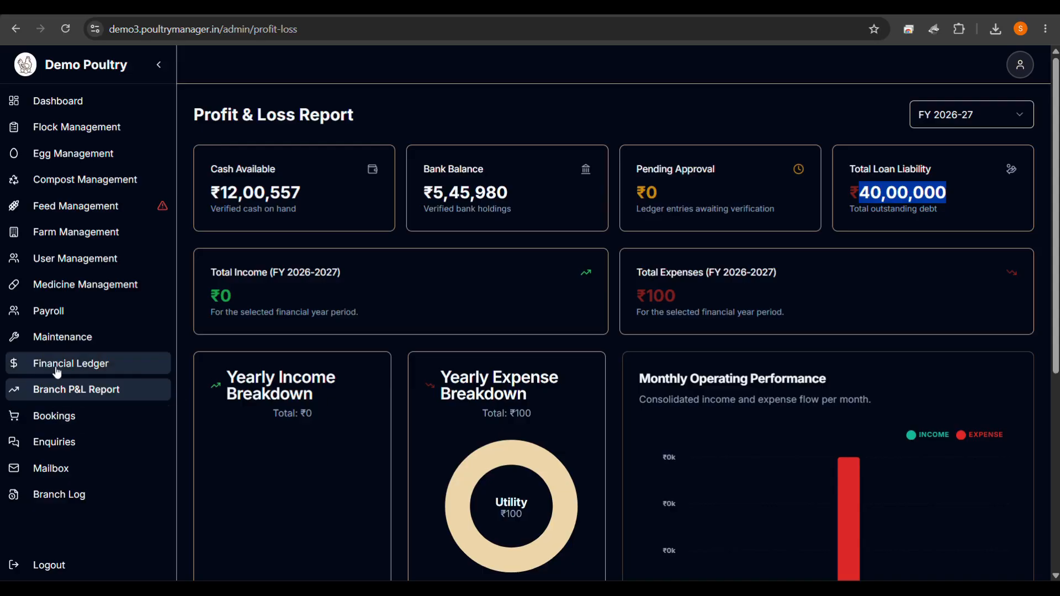
click(59, 366)
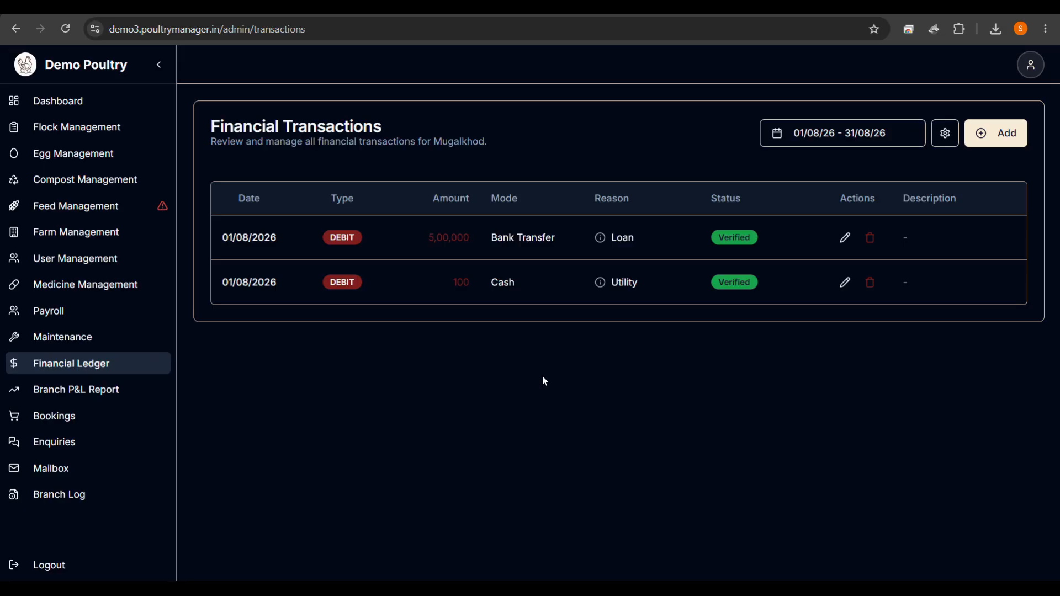
click(1008, 145)
Record a 50,000 Bank Transfer transaction with reason Interest and confirm the save.
click(599, 232)
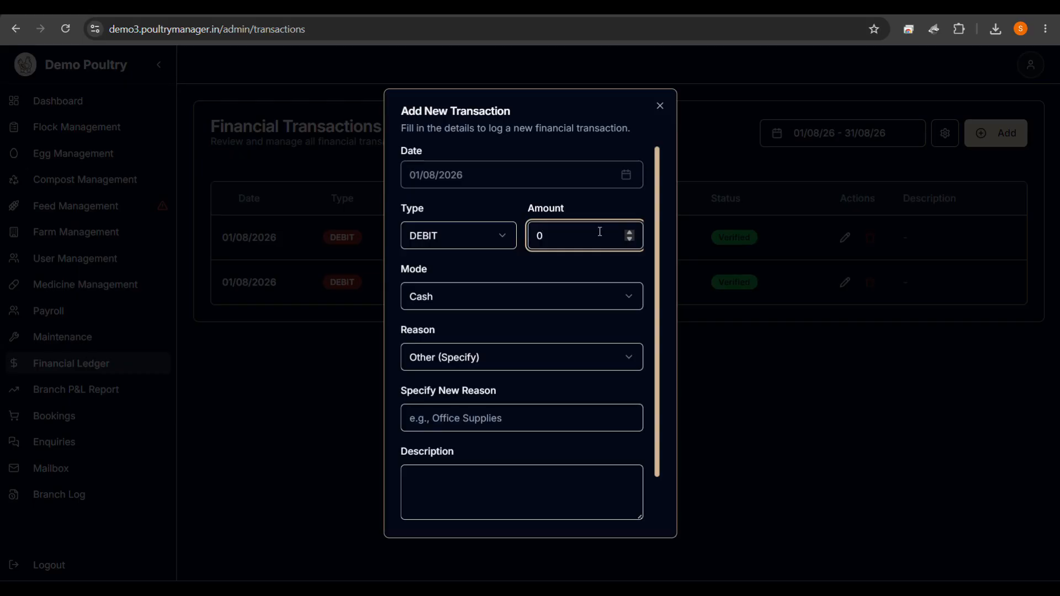
key(BackSpace)
text(50000)
click(490, 297)
click(457, 353)
click(457, 358)
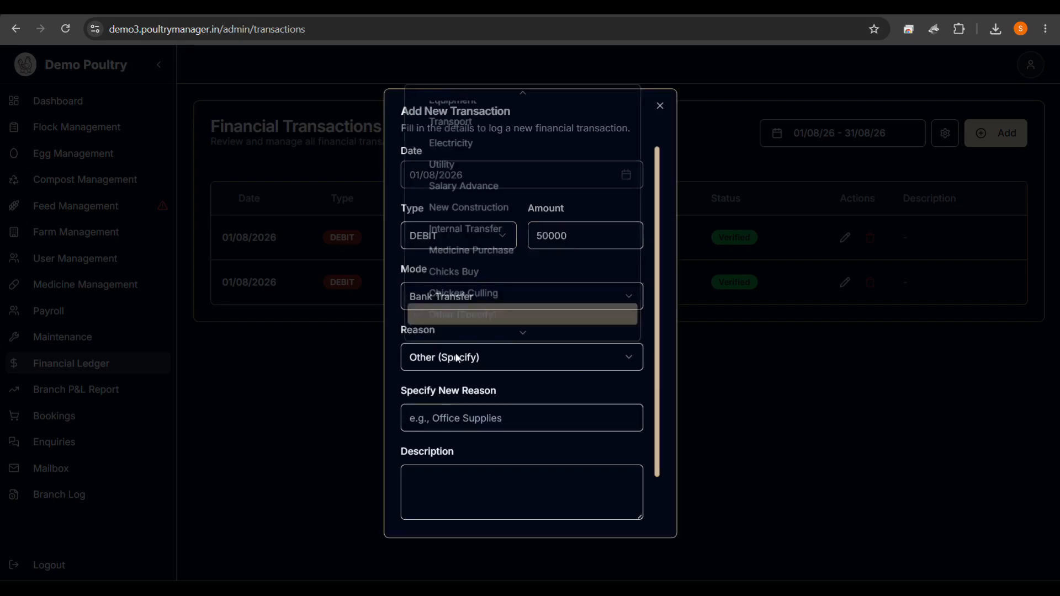
scroll(486, 185, up, 3)
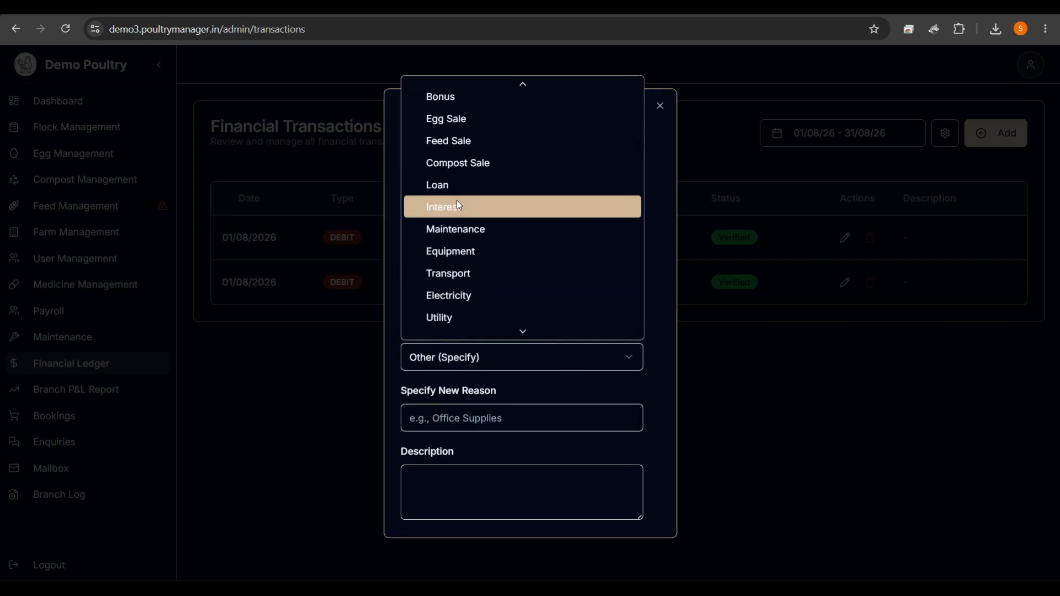
click(449, 206)
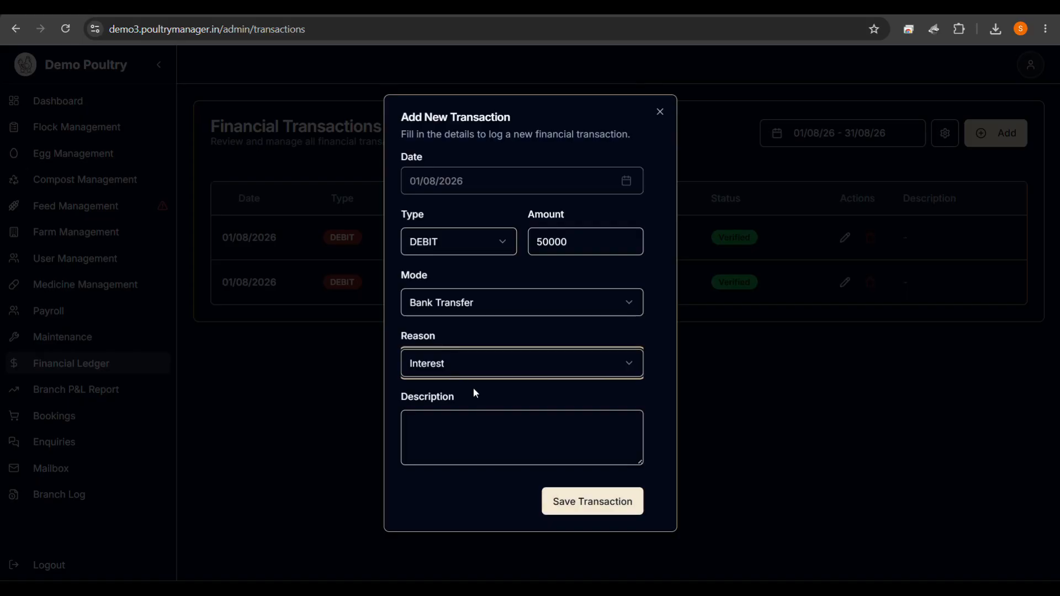
click(580, 501)
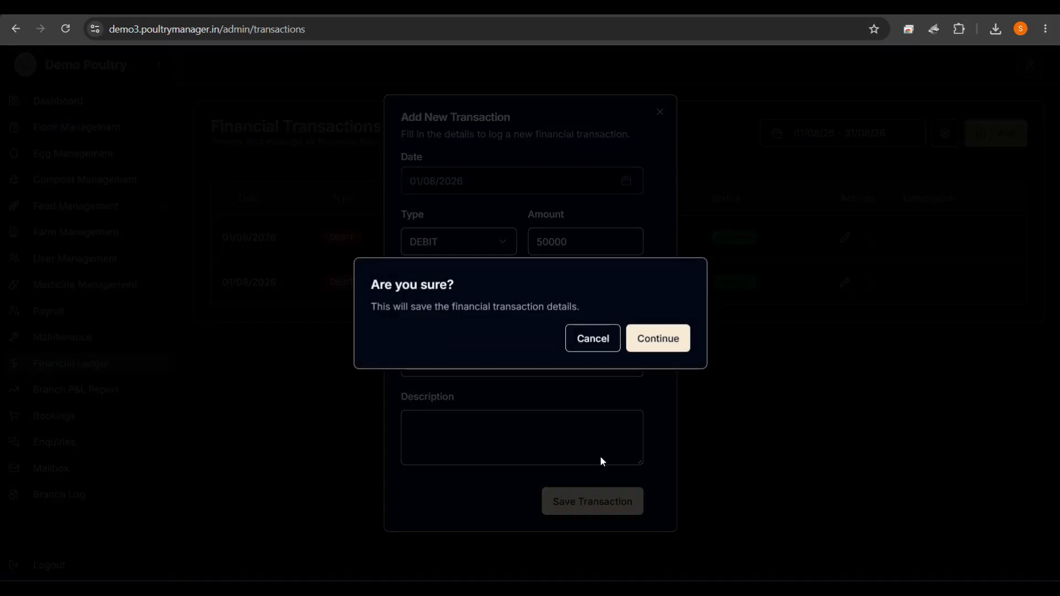
click(673, 339)
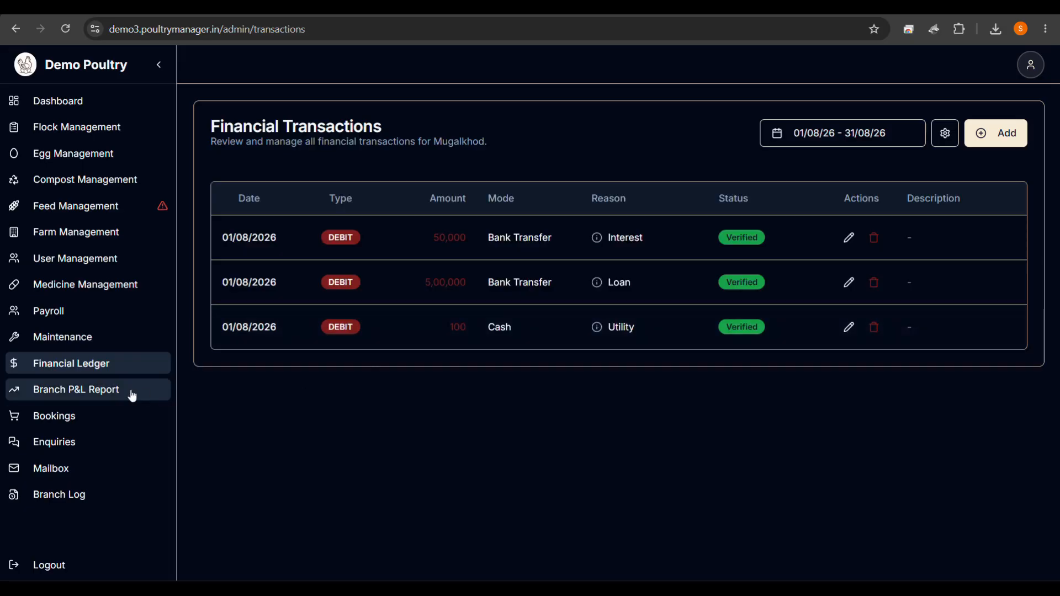
Open the branch Profit & Loss Report and scroll through its expense breakdown chart.
click(113, 392)
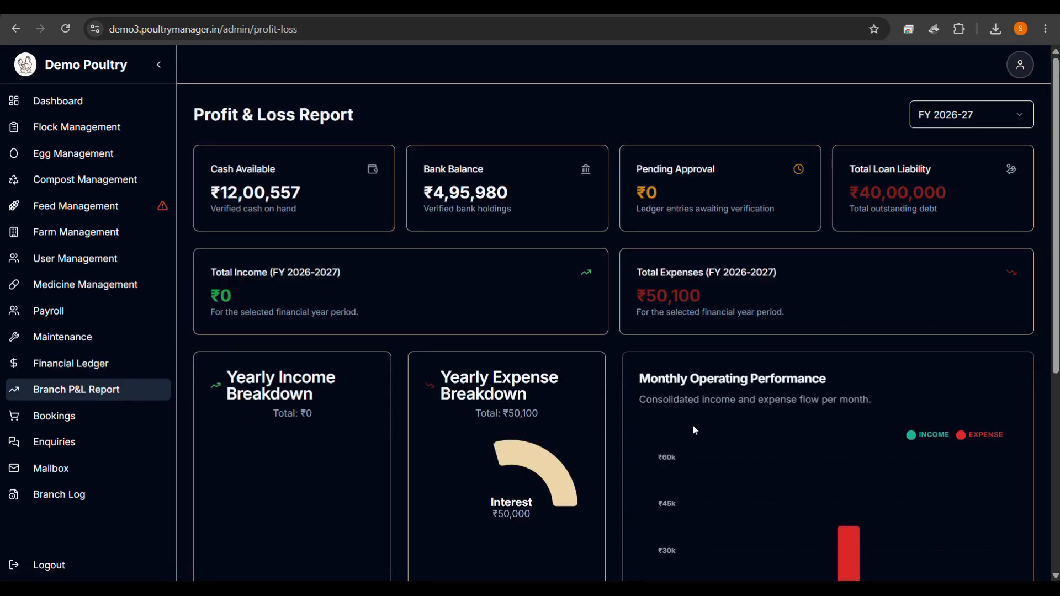
scroll(502, 396, down, 2)
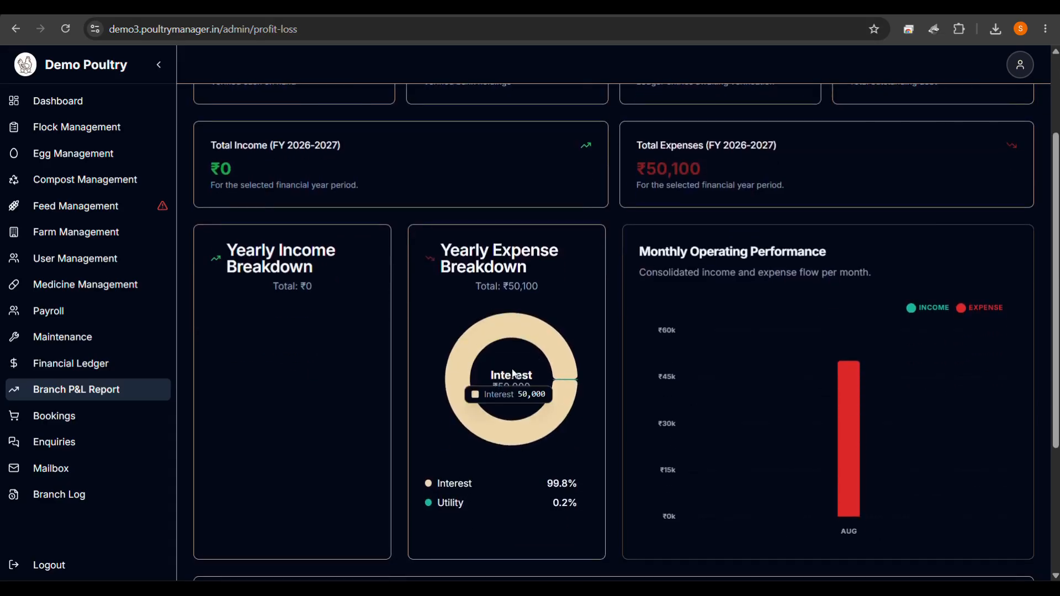
scroll(552, 381, up, 1)
scroll(555, 386, up, 1)
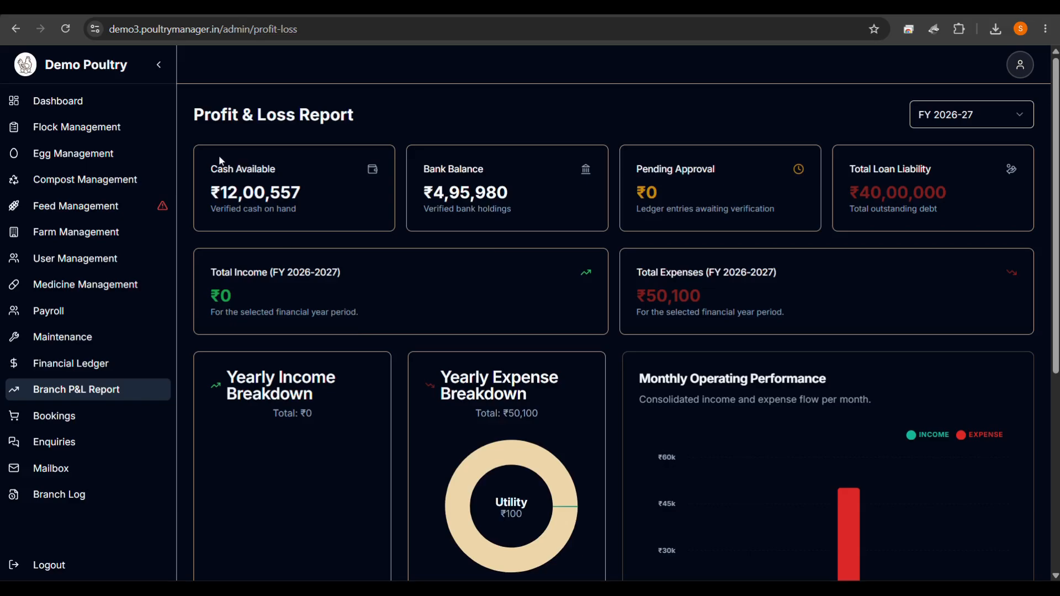
Start a new daily flock log with mortality 10 and 1200 kg of Own Feed.
click(75, 139)
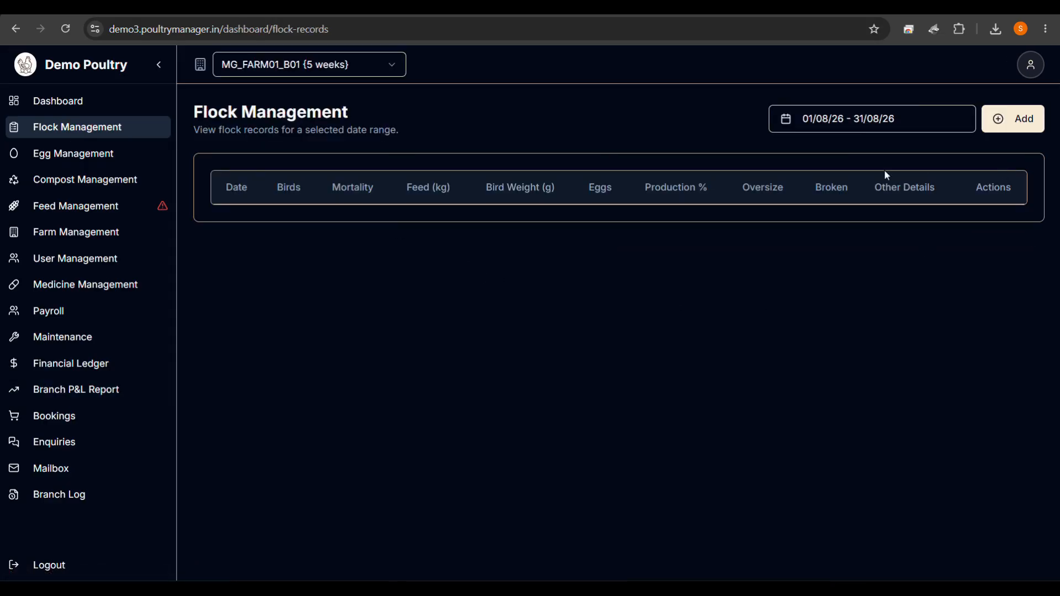
click(1025, 121)
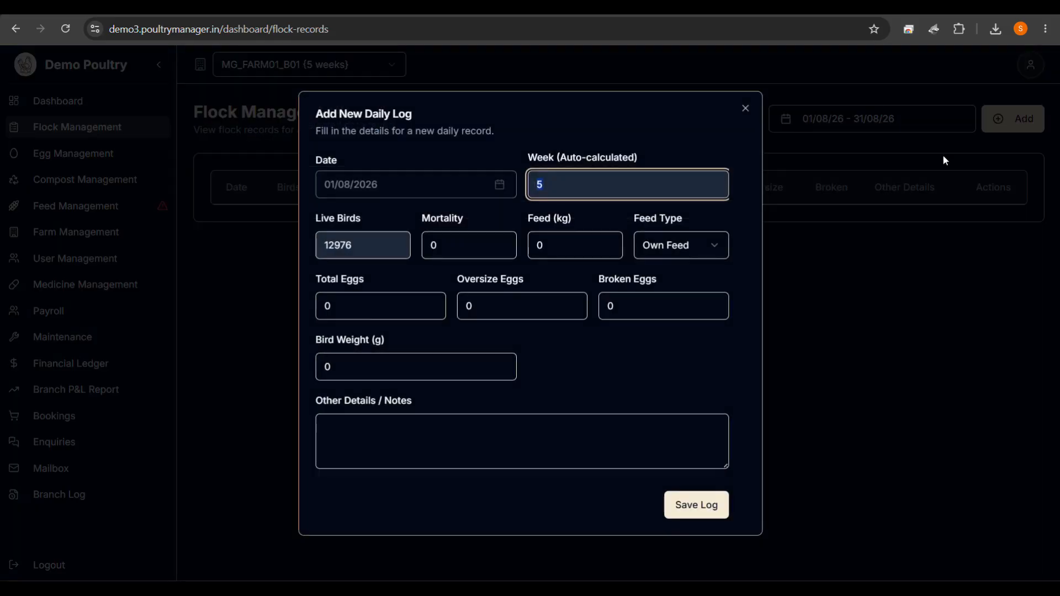
click(464, 246)
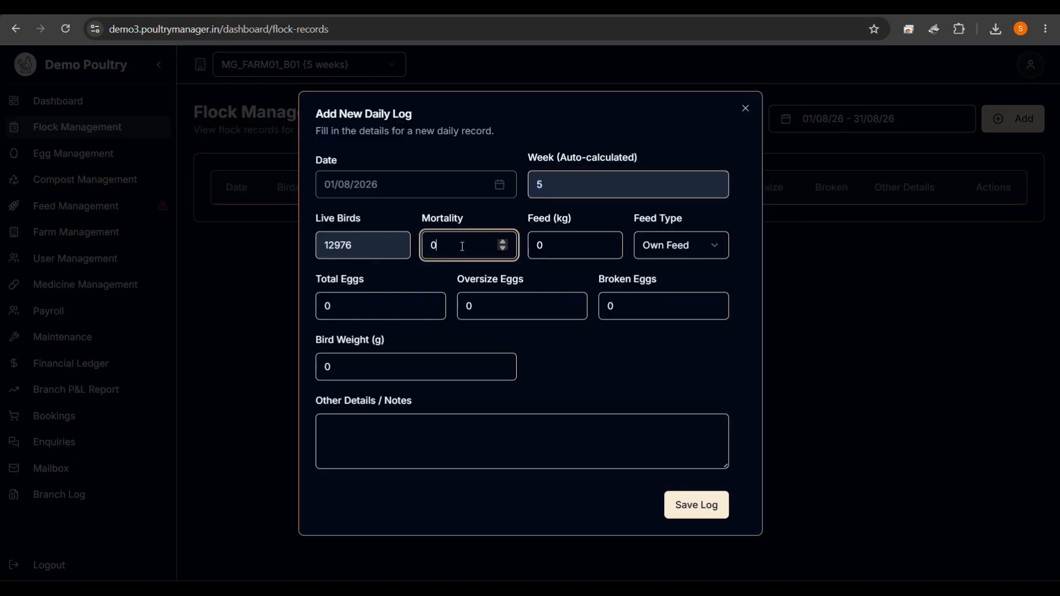
text(10)
click(568, 252)
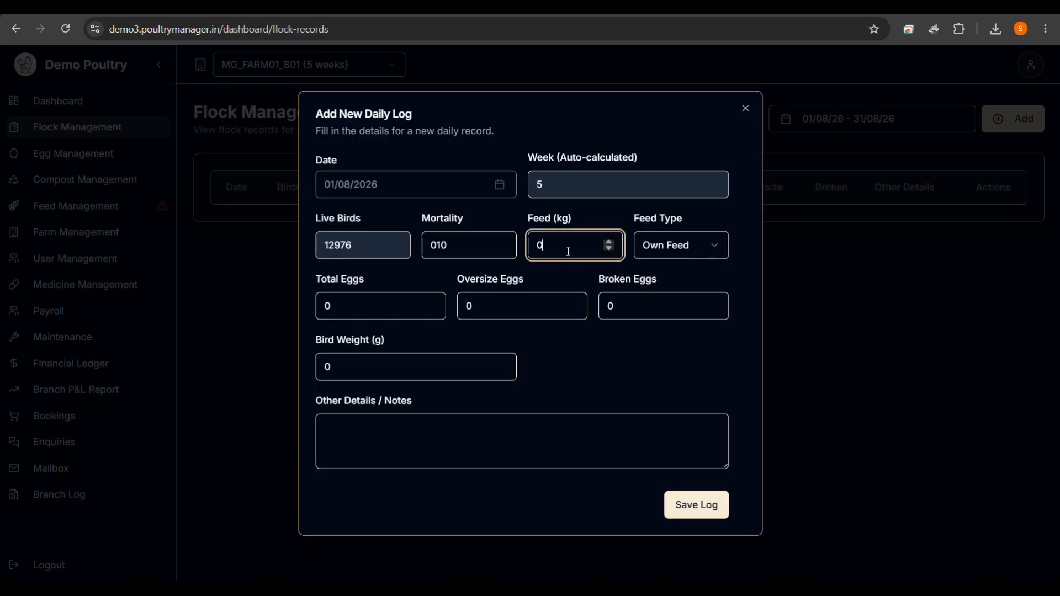
key(BackSpace)
text(1200)
click(646, 253)
click(654, 268)
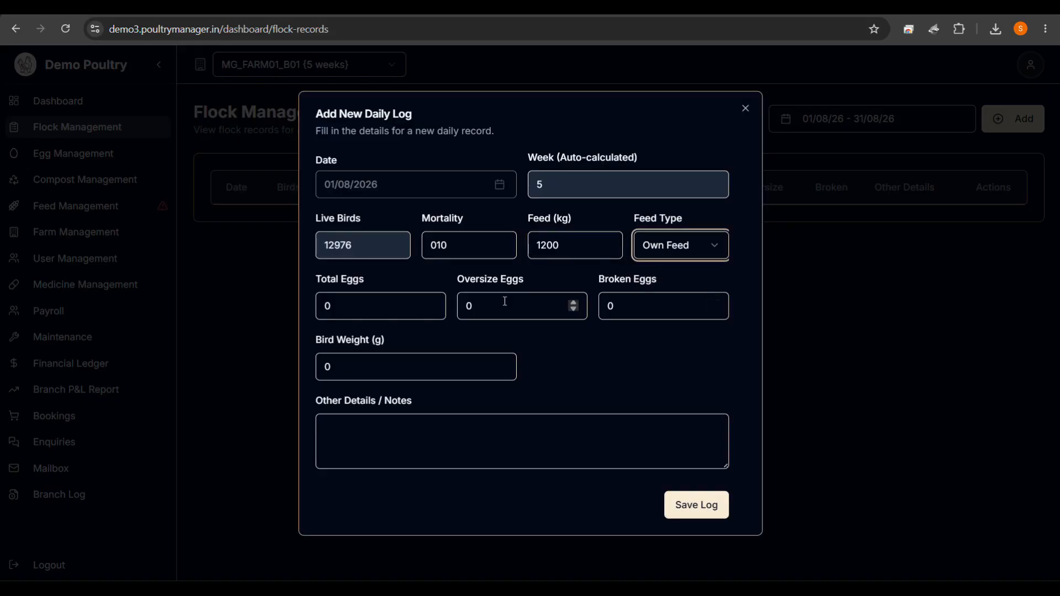
Enter 10300 total eggs and 12 oversize eggs, then begin the broken eggs count.
click(382, 316)
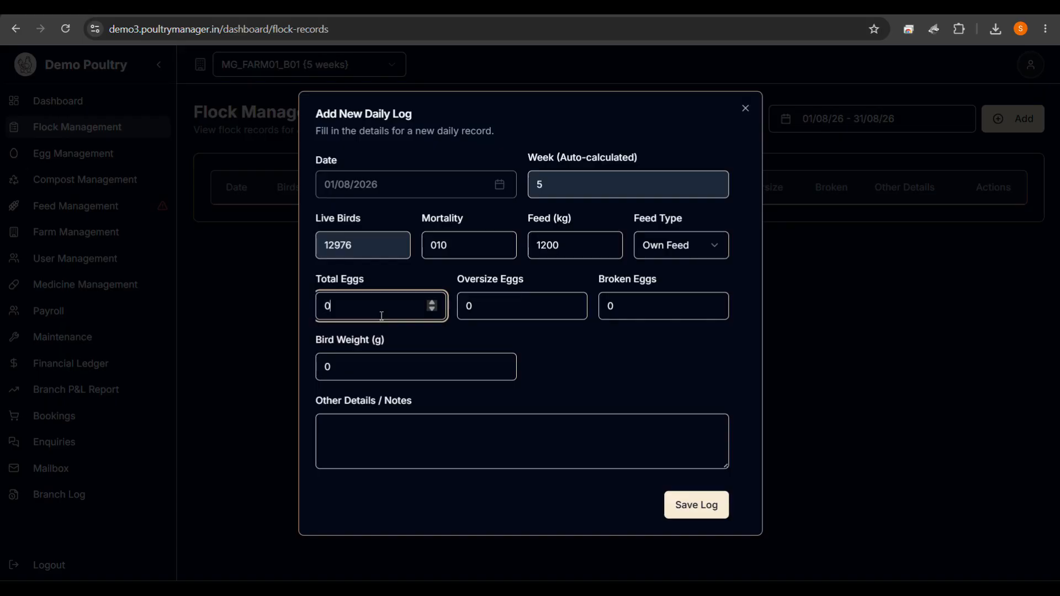
key(BackSpace)
text(10300)
click(480, 310)
key(BackSpace)
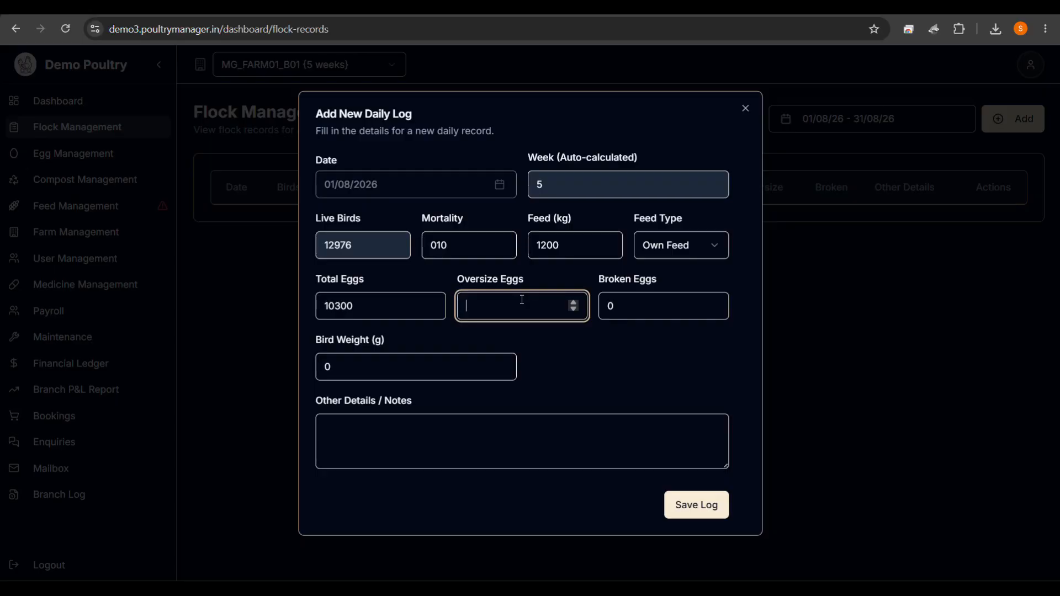
text(12)
click(629, 303)
text(2)
key(BackSpace)
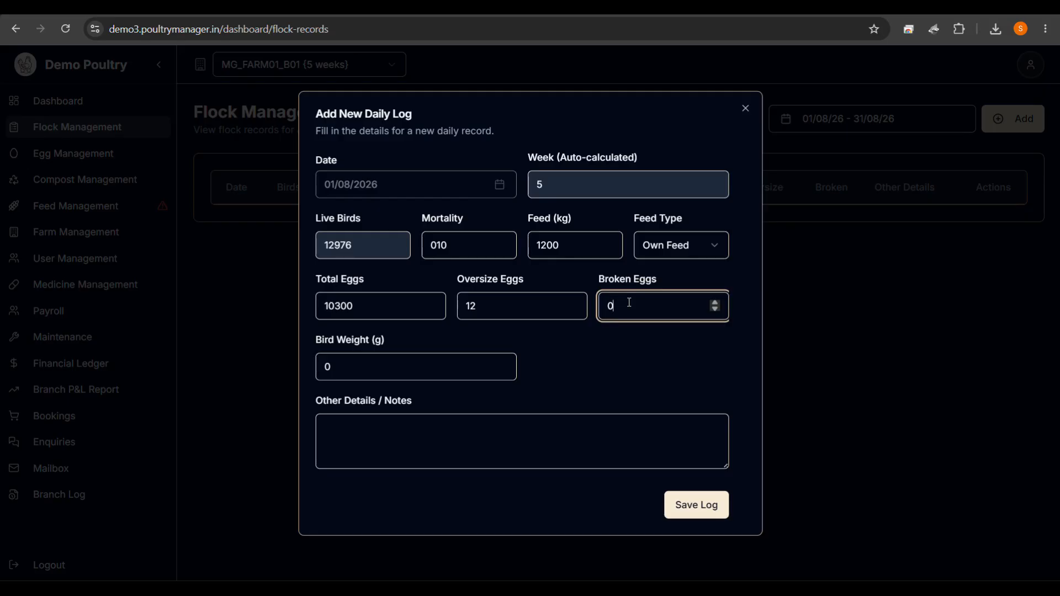
Complete broken eggs as 30 and set the bird weight to 230 g.
text(30)
click(356, 371)
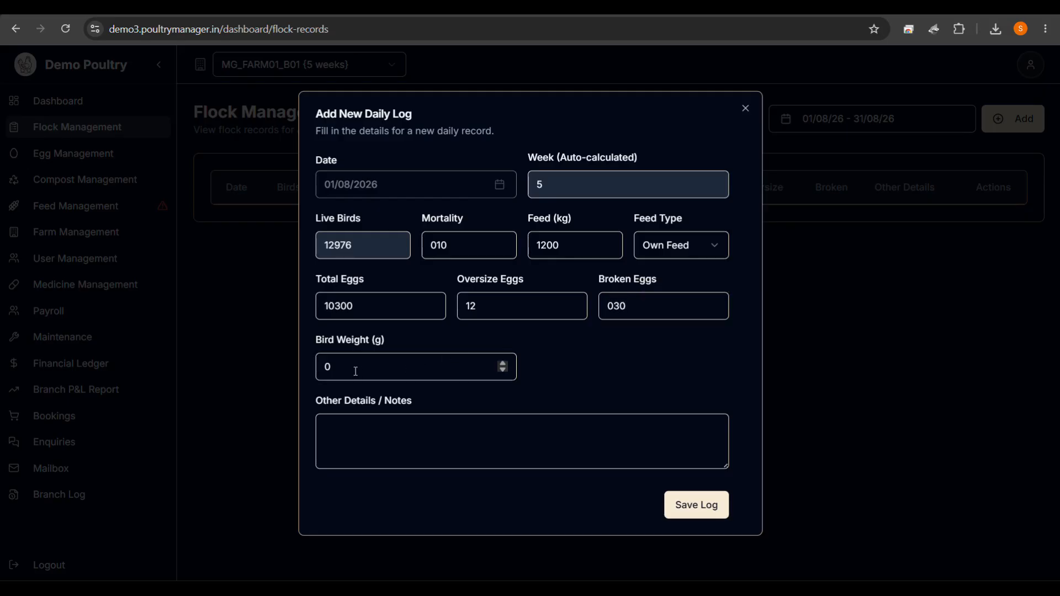
click(356, 372)
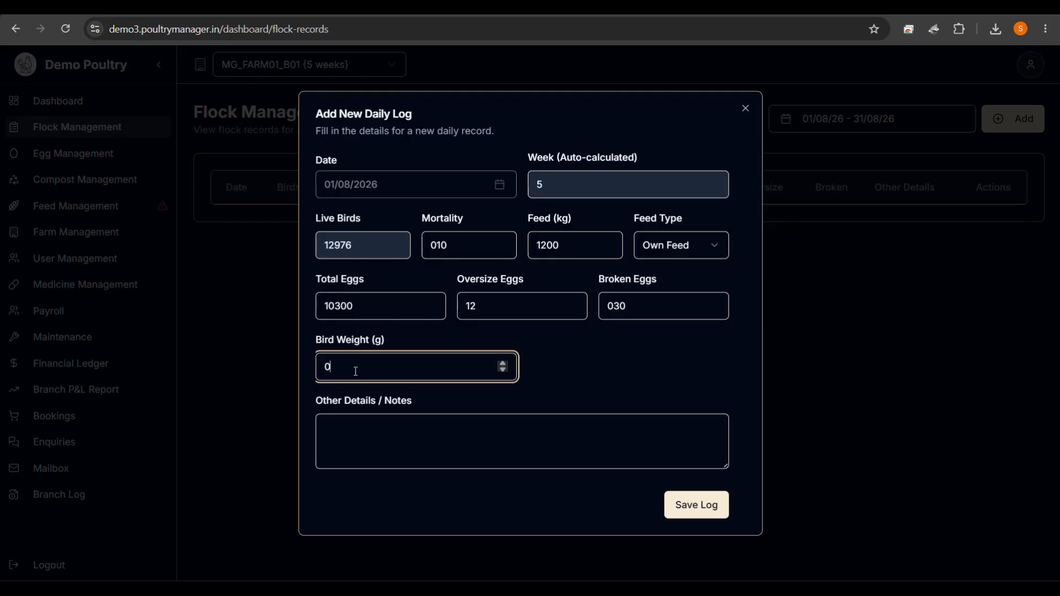
key(BackSpace)
text(230)
Add the note 'Lasota vaccine given' and save the daily log.
click(547, 437)
click(429, 433)
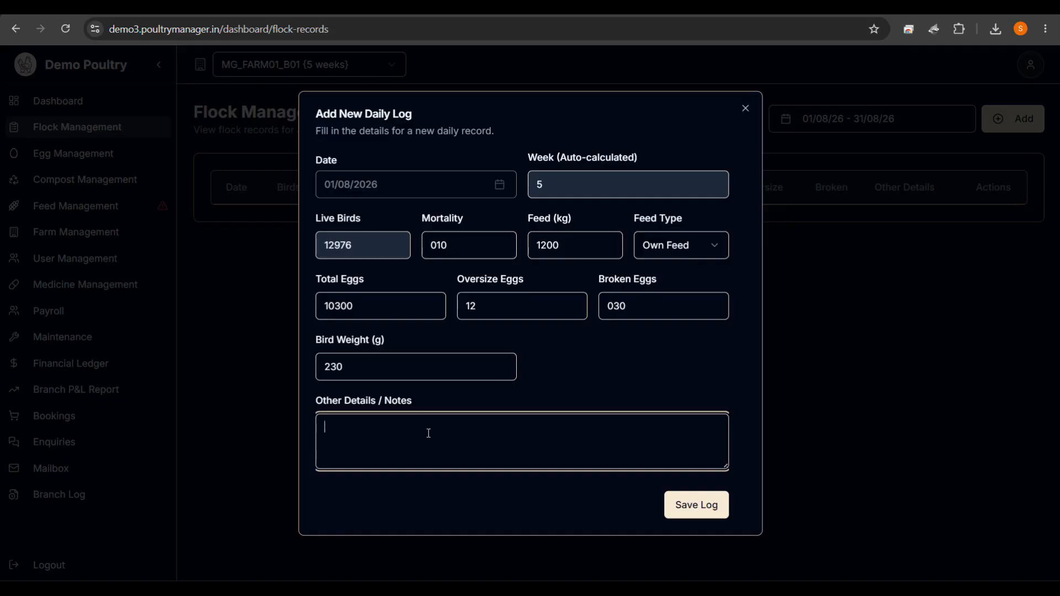
text(Lasota vaccine given)
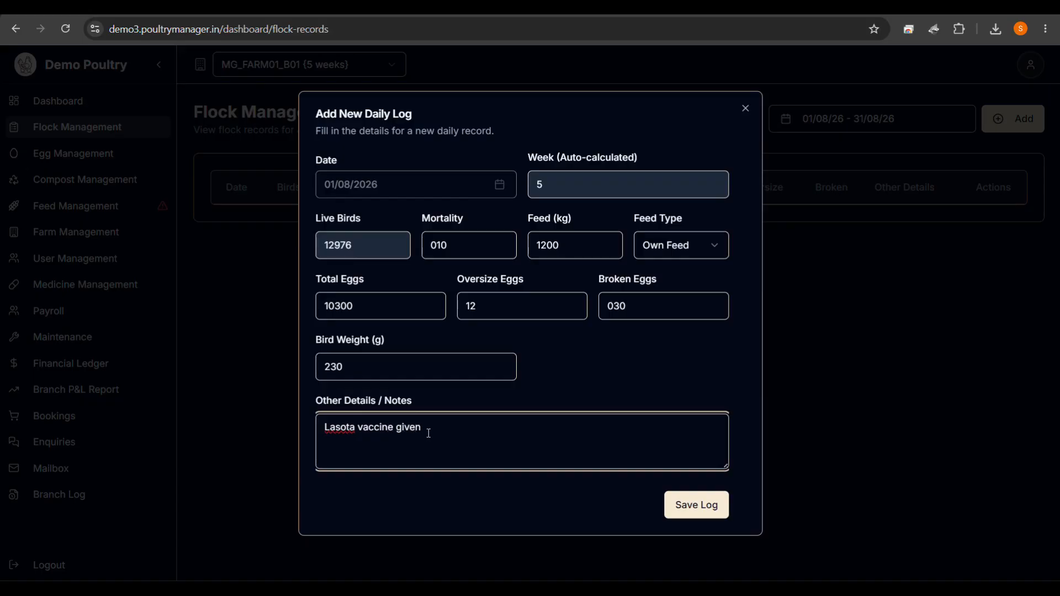
click(678, 505)
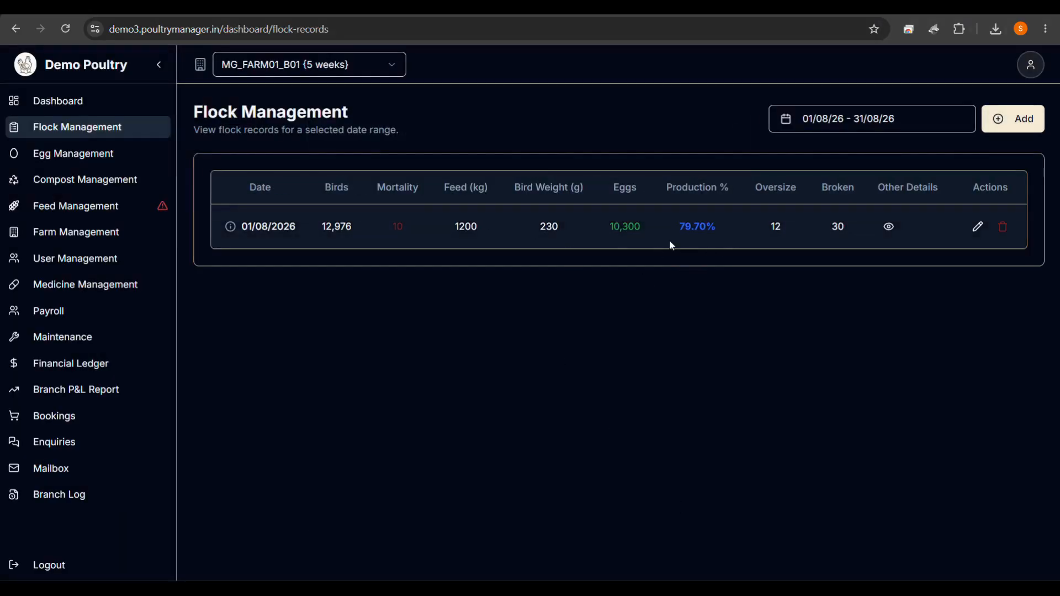
Check the 10300 normal and 12 oversize egg credits in Egg Management.
click(131, 159)
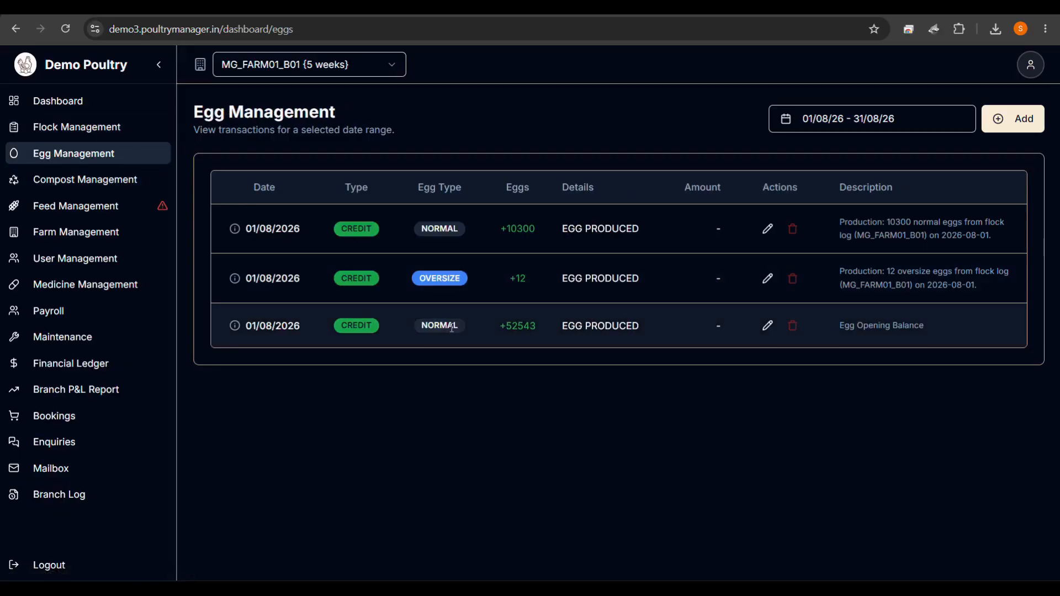
drag(506, 231, 548, 231)
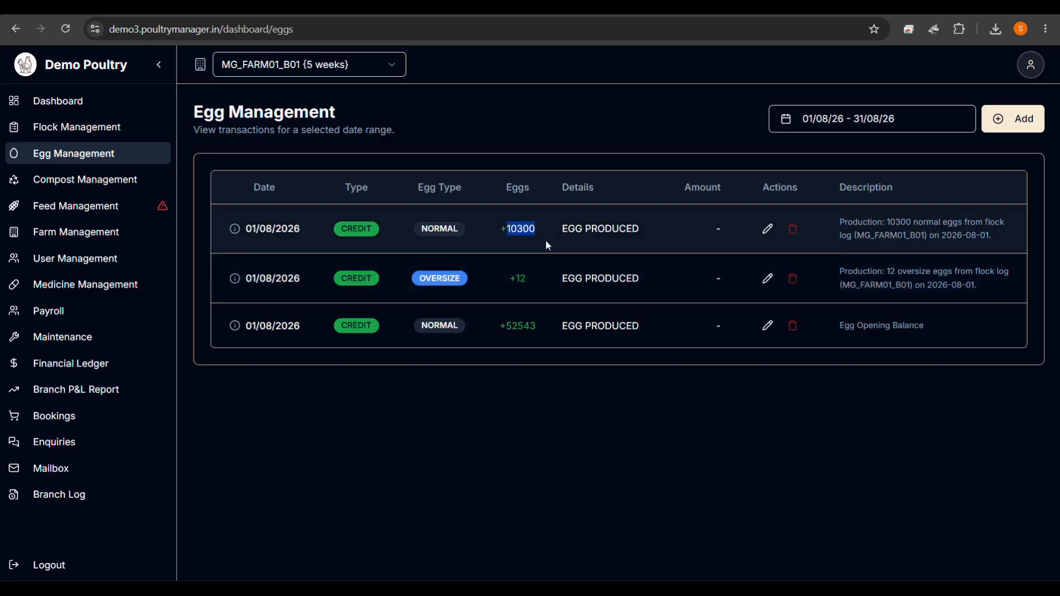
drag(508, 279, 535, 279)
click(518, 366)
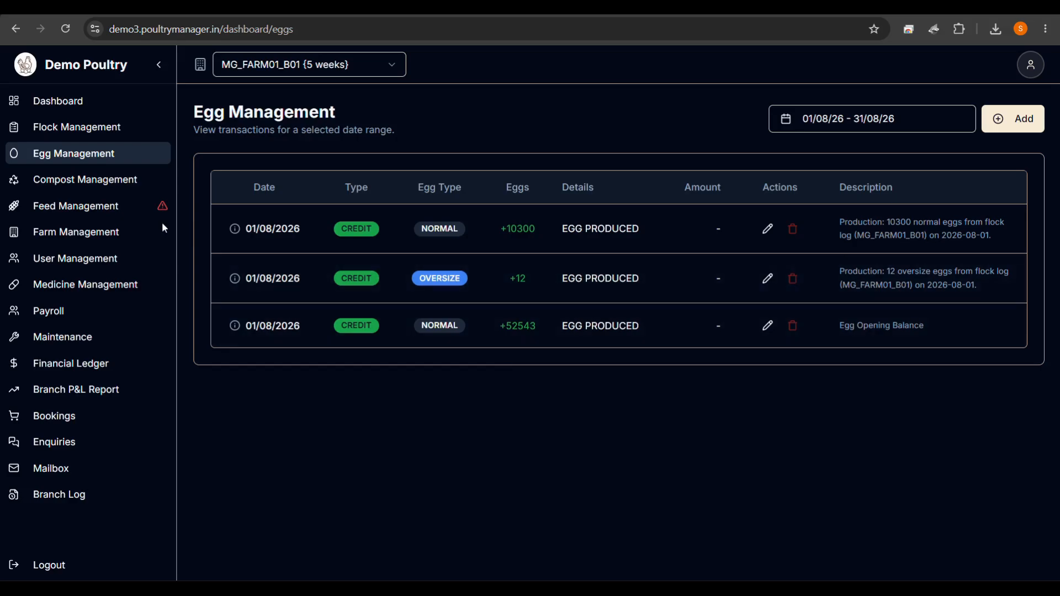
Review the 1200 kg Own Feed debit in Feed Management, then return to the Dashboard.
click(74, 214)
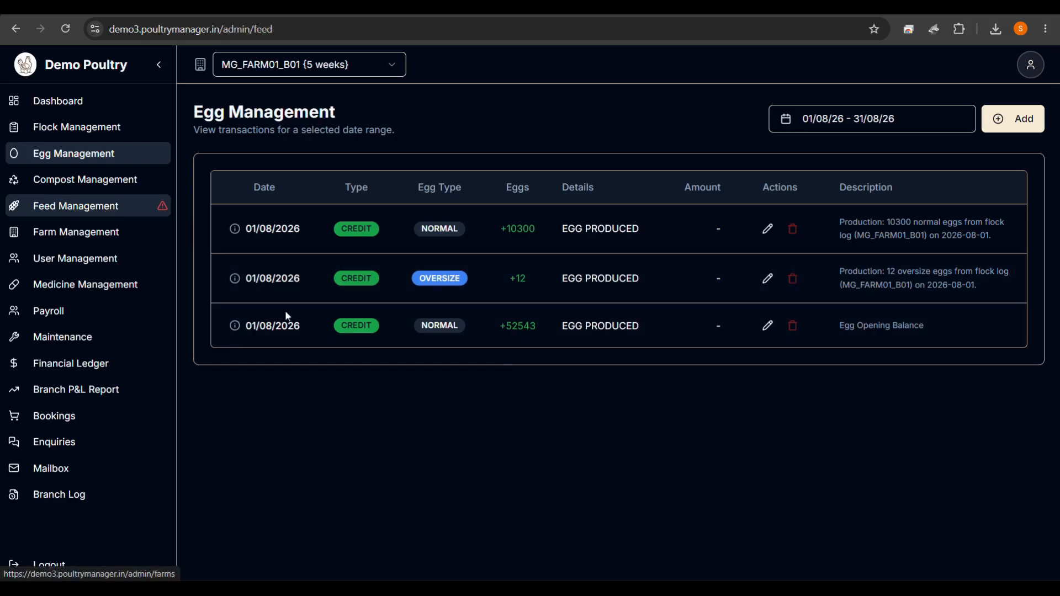
scroll(645, 381, down, 1)
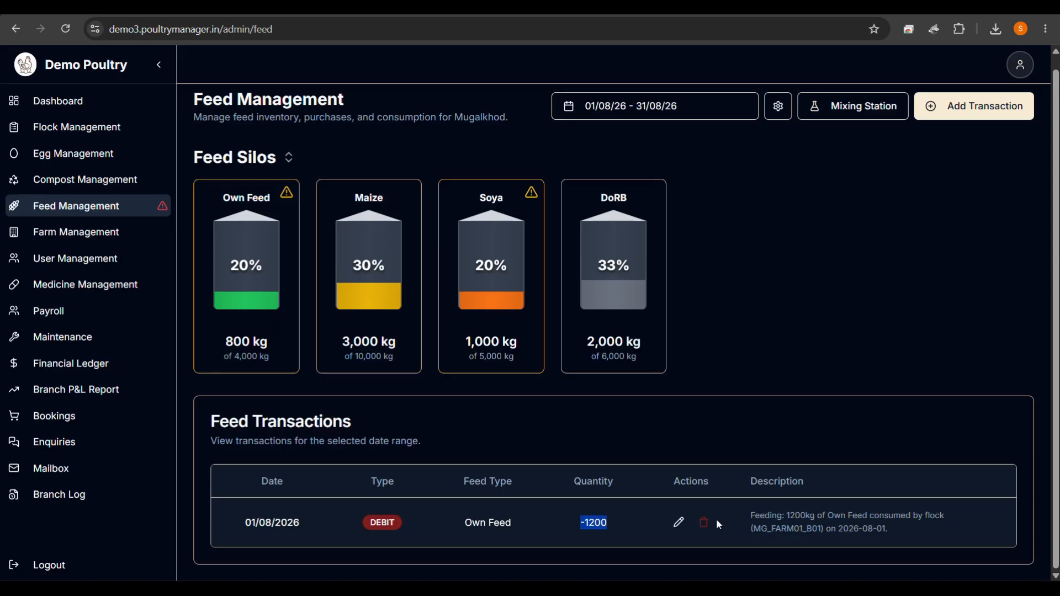
click(55, 102)
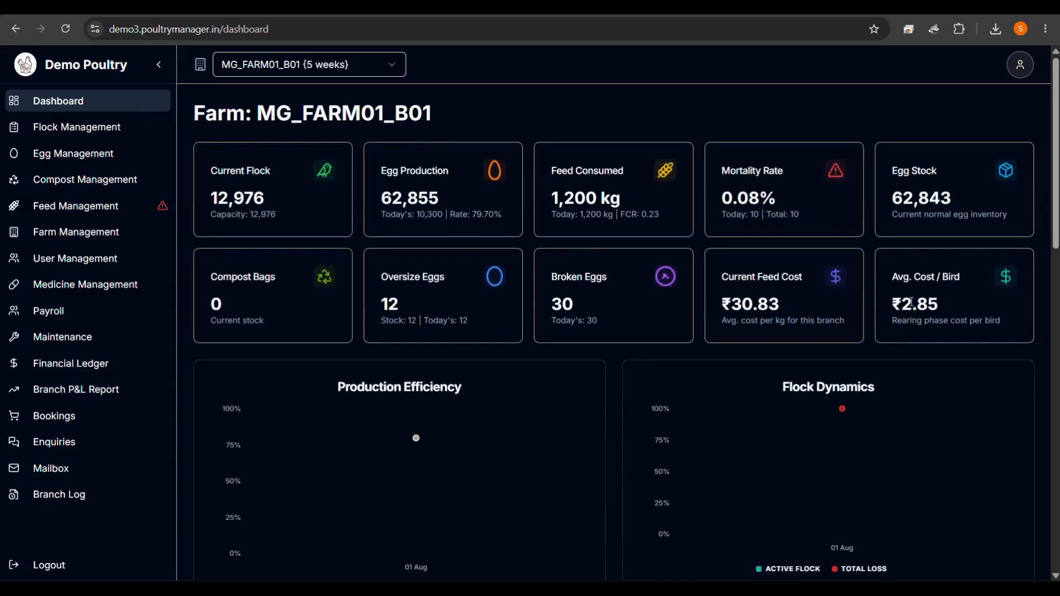
drag(913, 282, 967, 286)
click(967, 286)
click(329, 74)
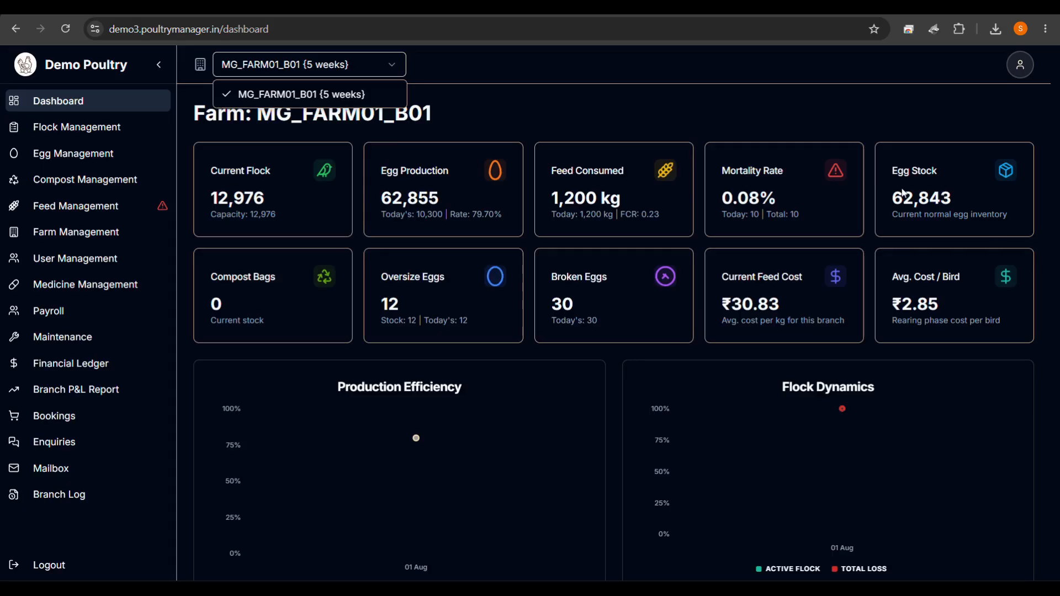
click(513, 88)
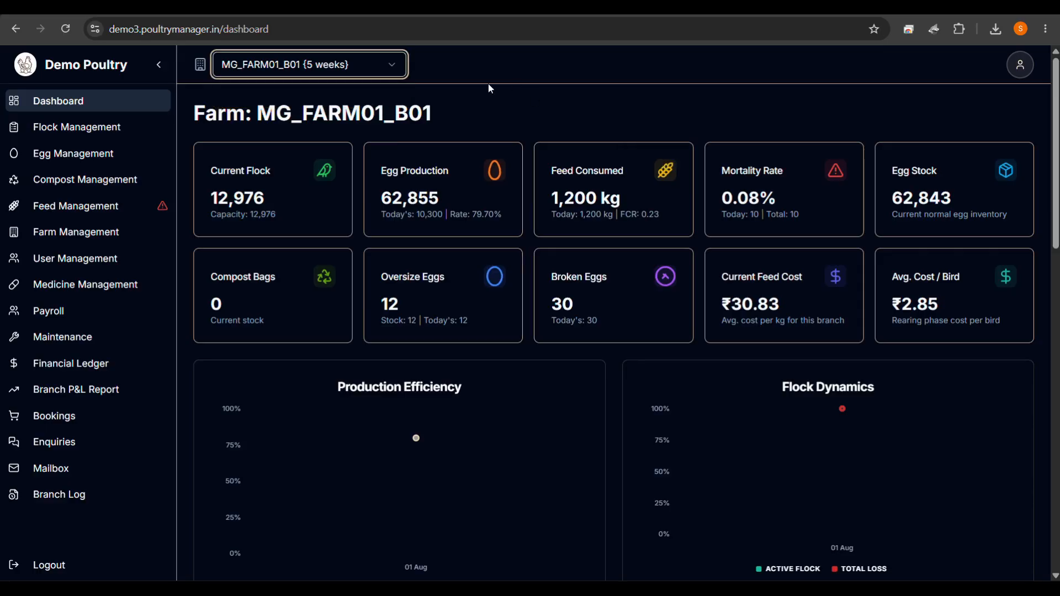
scroll(473, 171, down, 4)
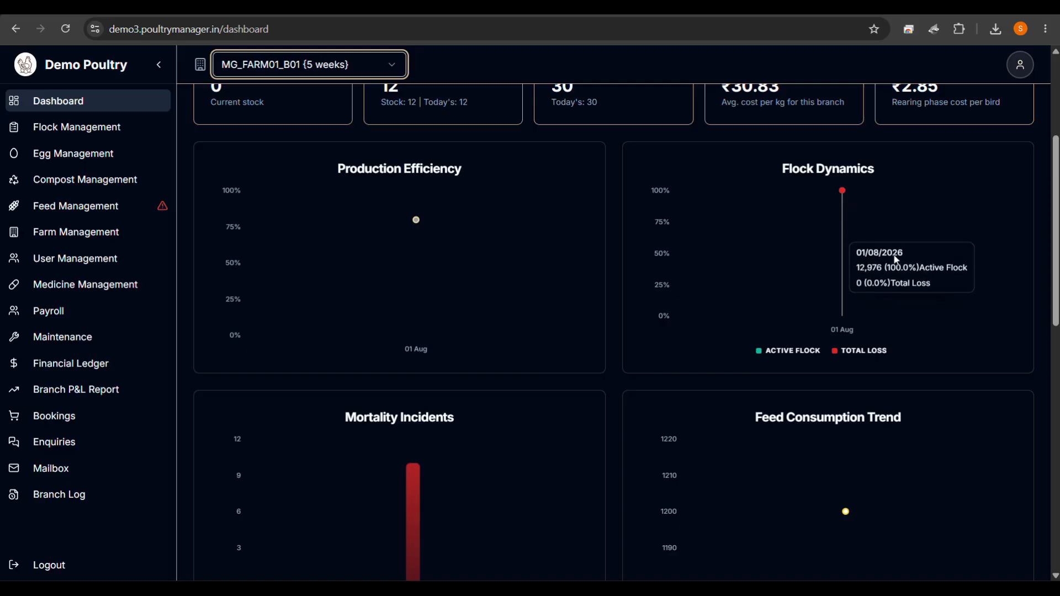
scroll(419, 234, down, 2)
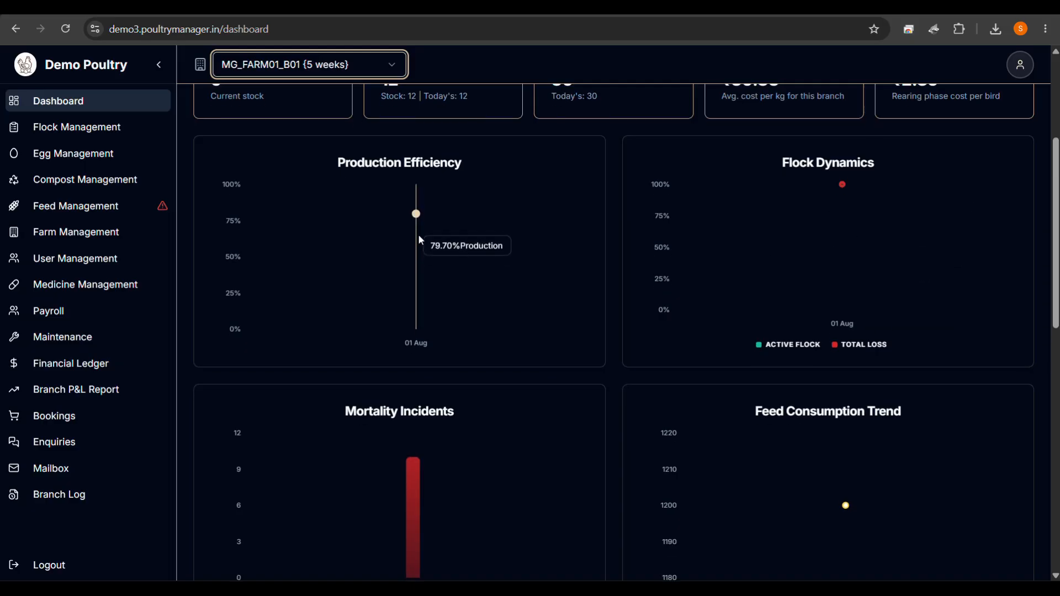
scroll(425, 373, down, 2)
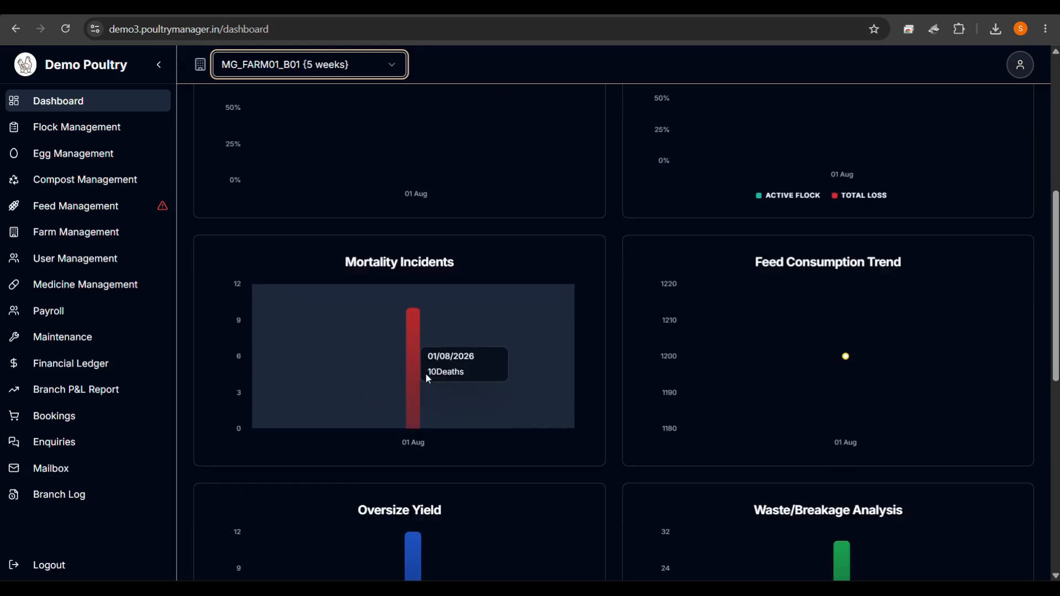
scroll(748, 348, down, 4)
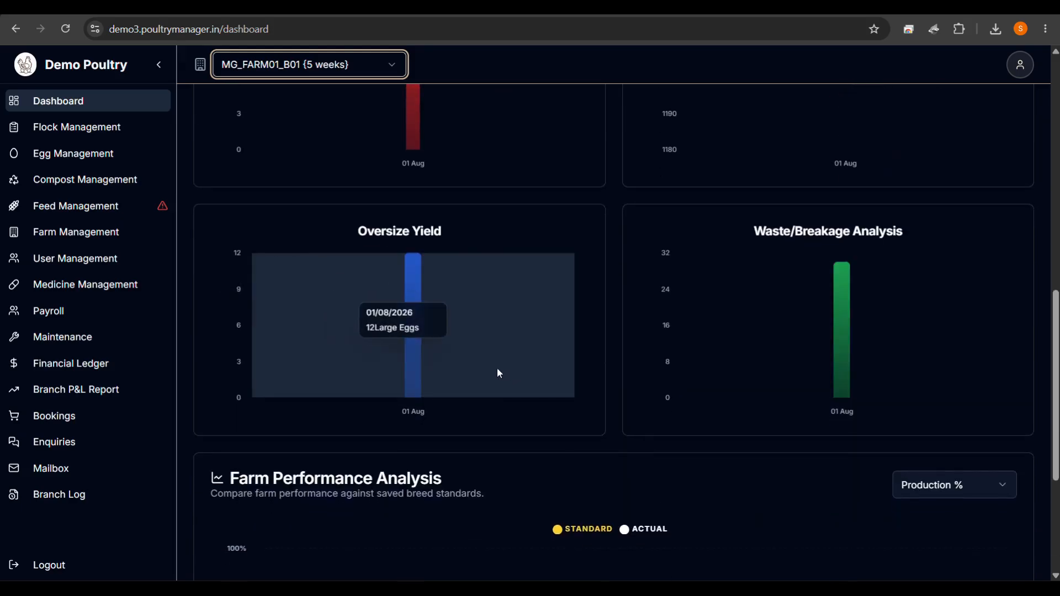
scroll(865, 342, down, 1)
scroll(851, 347, down, 3)
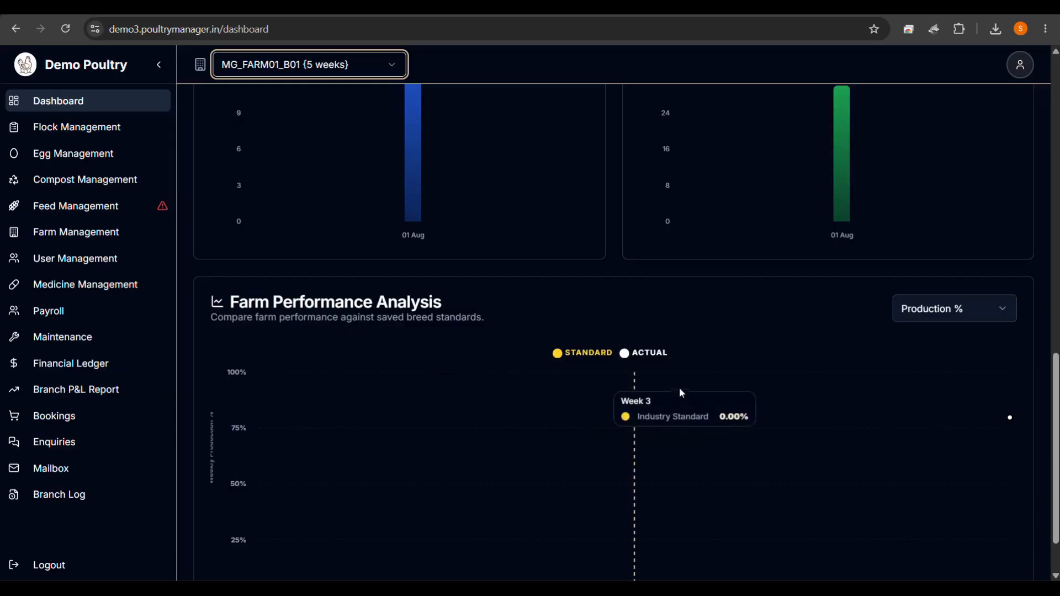
scroll(679, 386, down, 1)
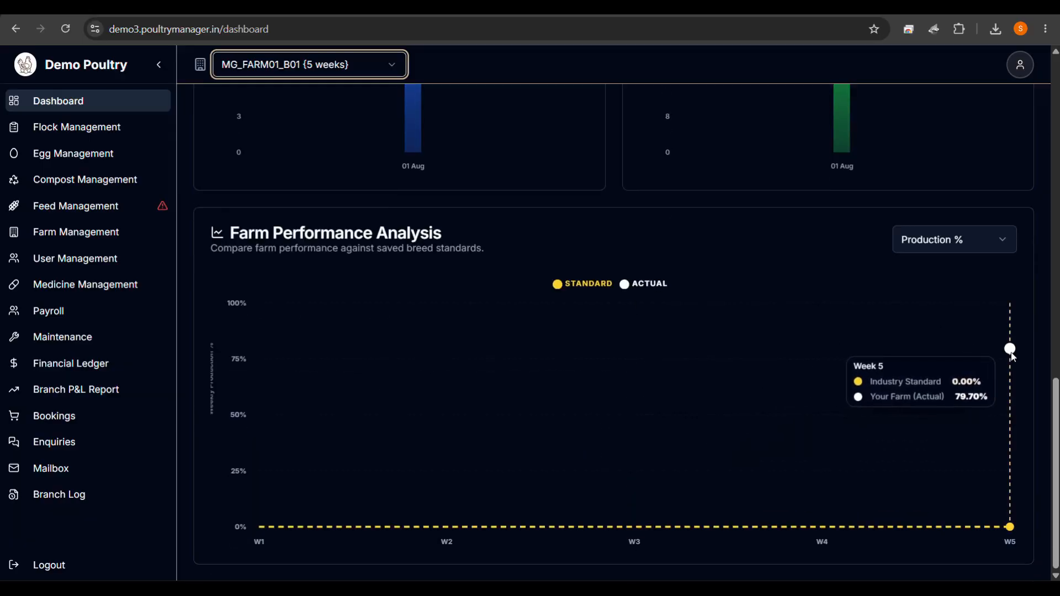
scroll(824, 384, up, 9)
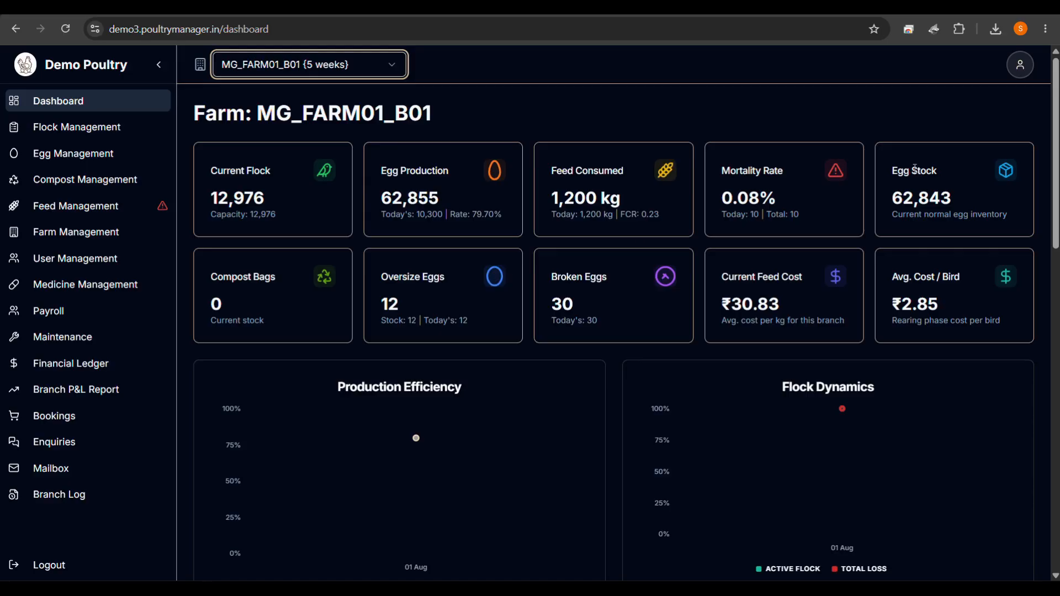
Open the profile menu and bring up the Tutorial row's context help card.
click(1021, 64)
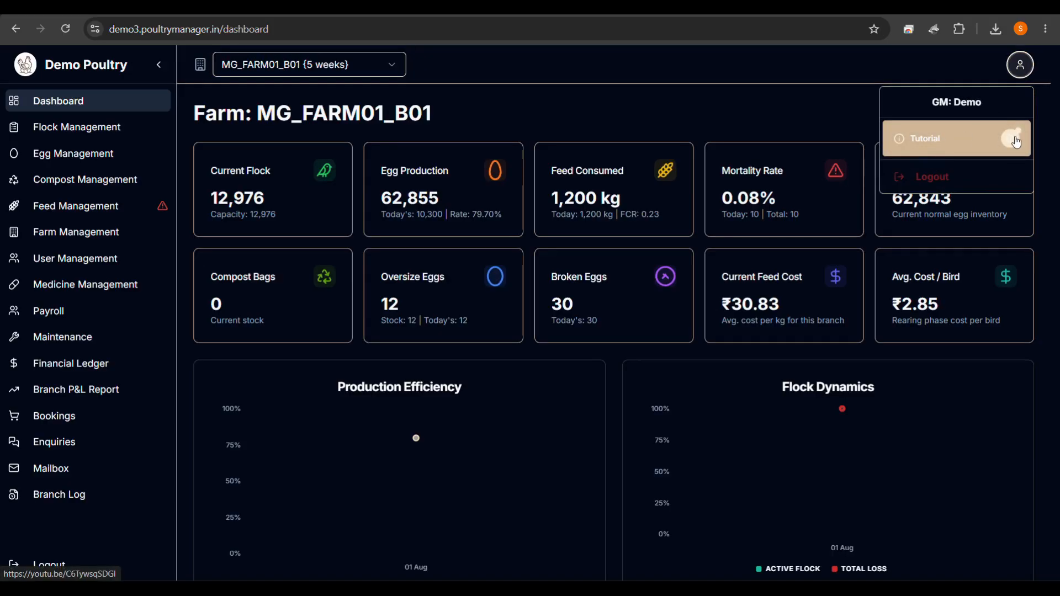
mouse_move(1017, 142)
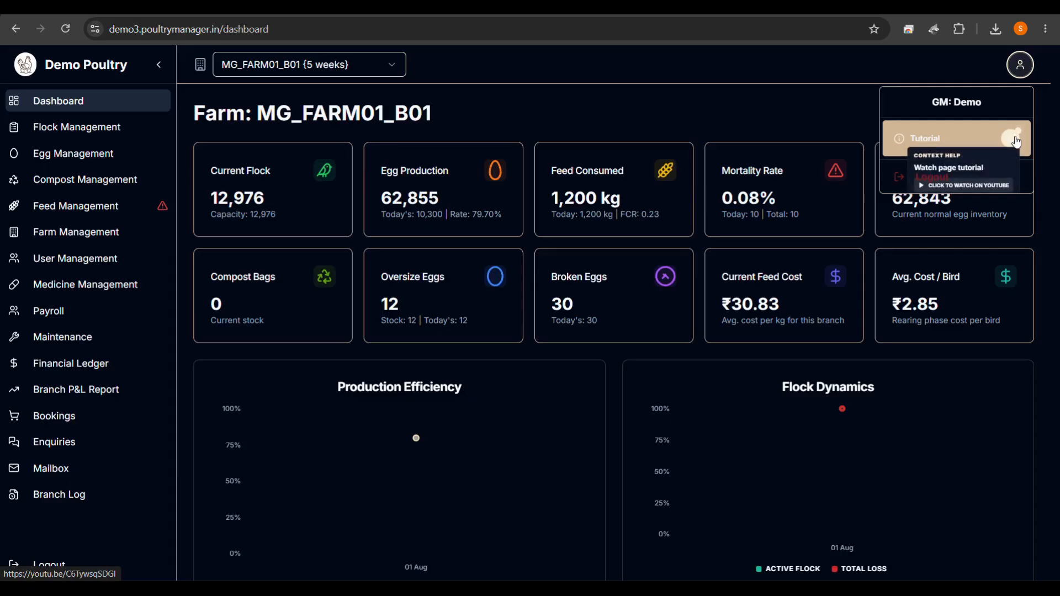